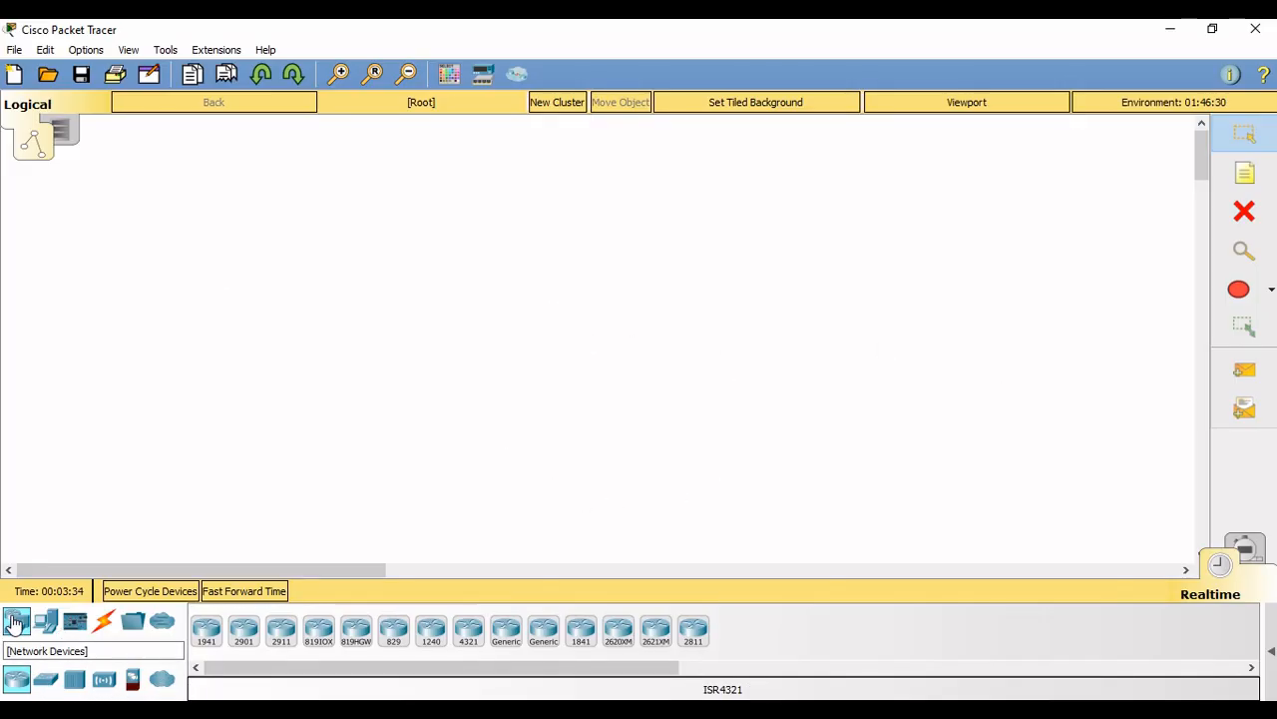
- Place two generic PCs side by side in the lower part of the empty workspace
{"action": "left_click", "coordinate": [47, 623]}
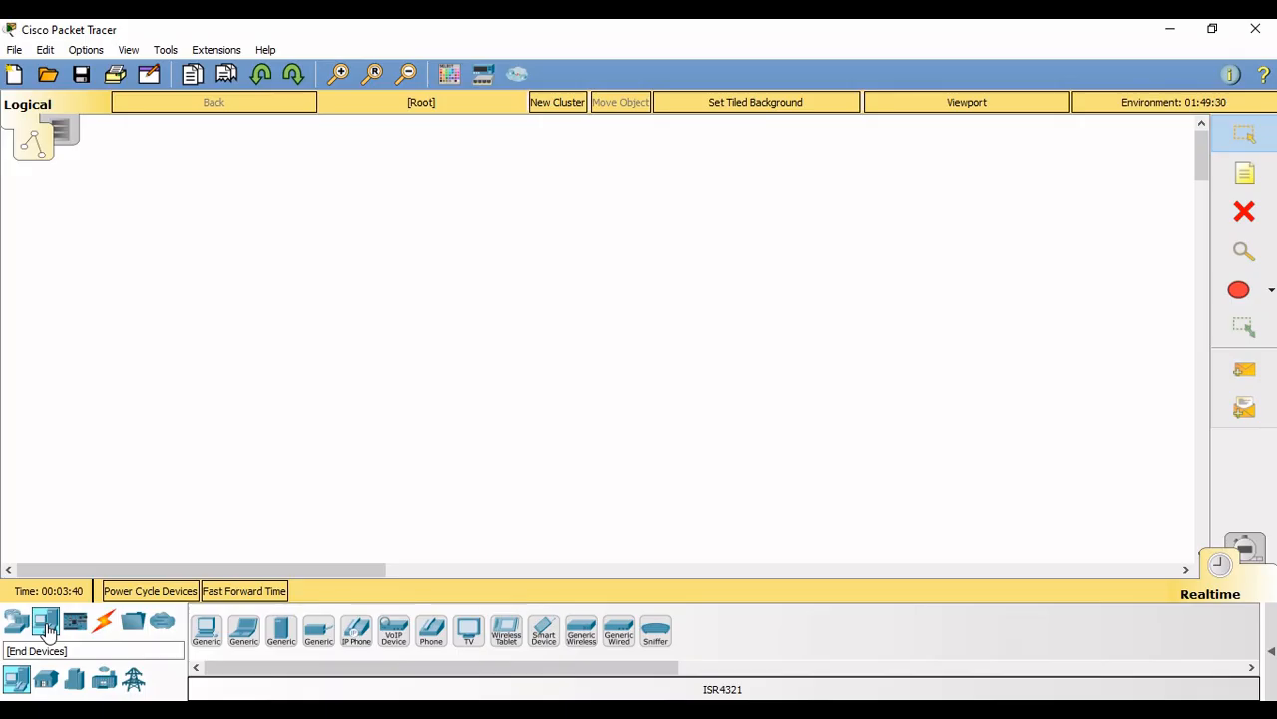
{"action": "left_click", "coordinate": [206, 630]}
{"action": "left_click", "coordinate": [191, 435]}
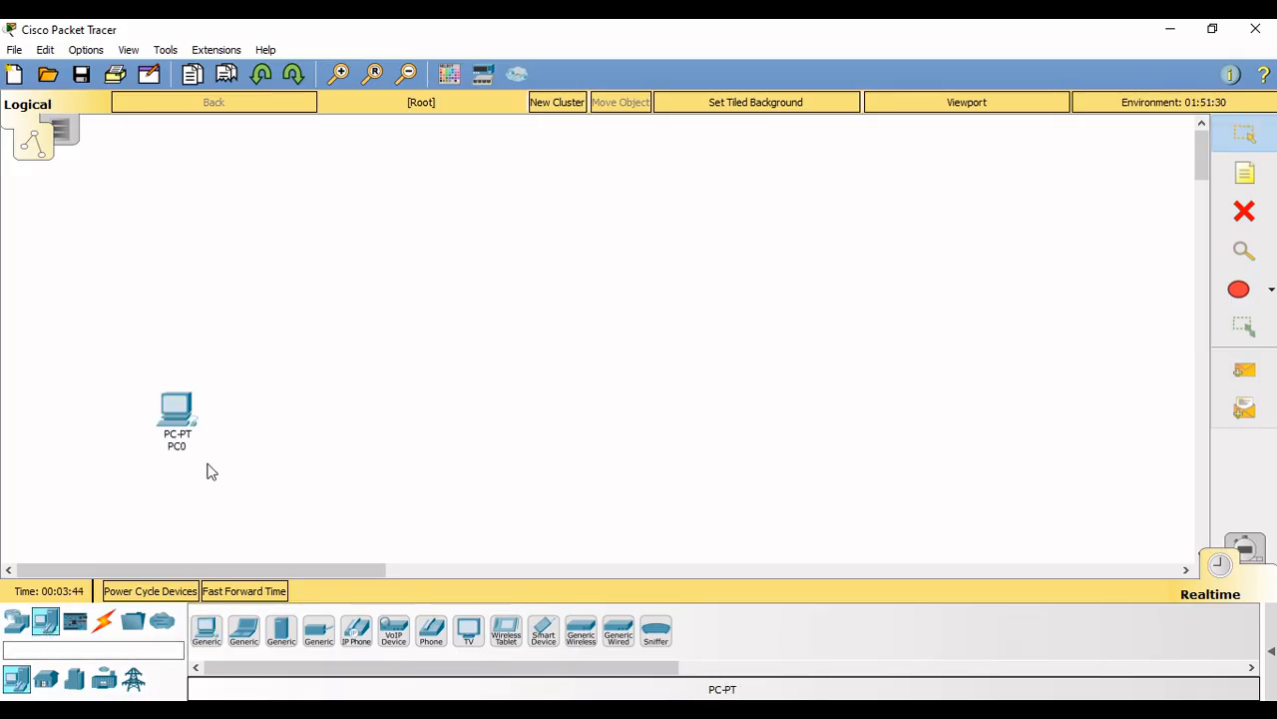
{"action": "left_click", "coordinate": [219, 628]}
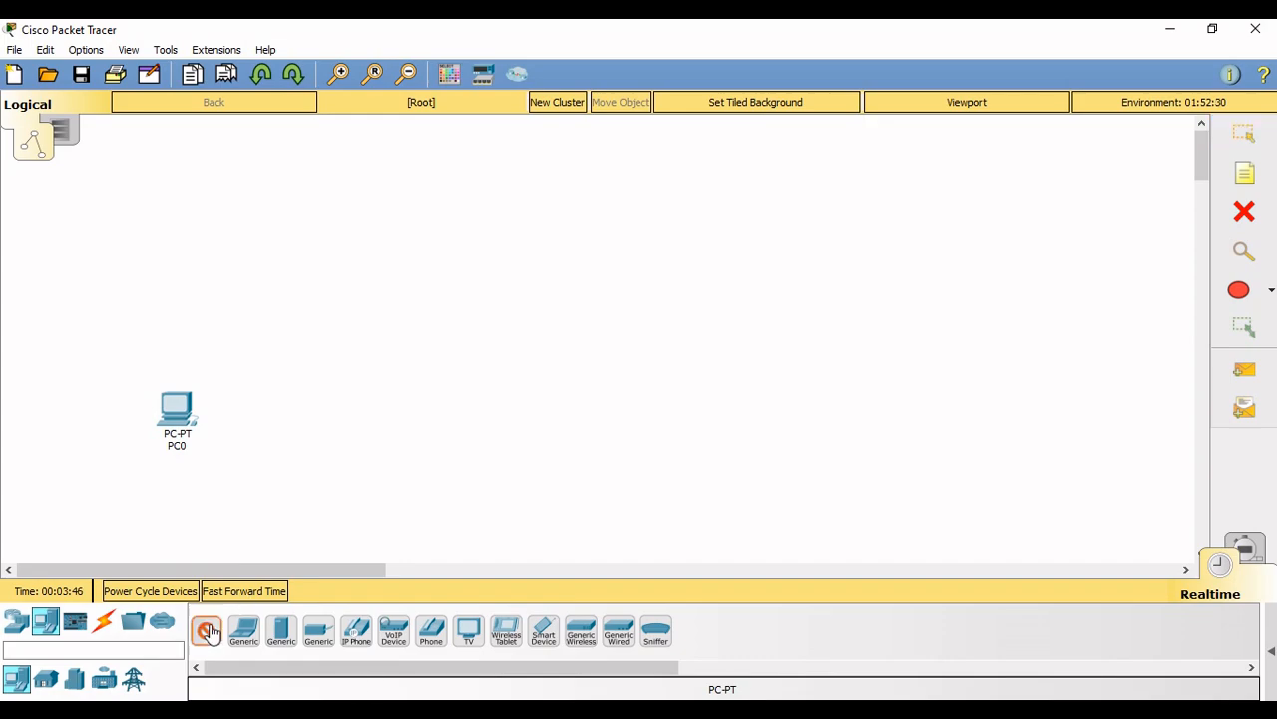
{"action": "left_click", "coordinate": [320, 400]}
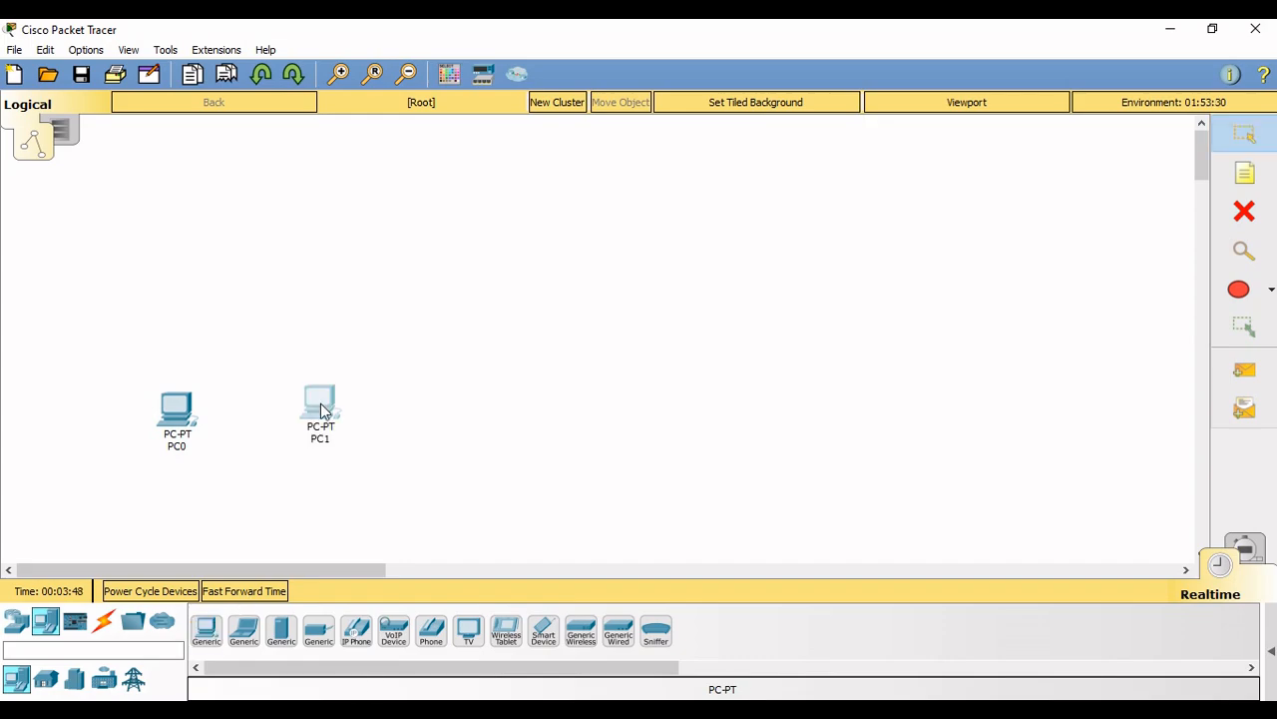
{"action": "left_click_drag", "start_coordinate": [303, 407], "coordinate": [299, 408]}
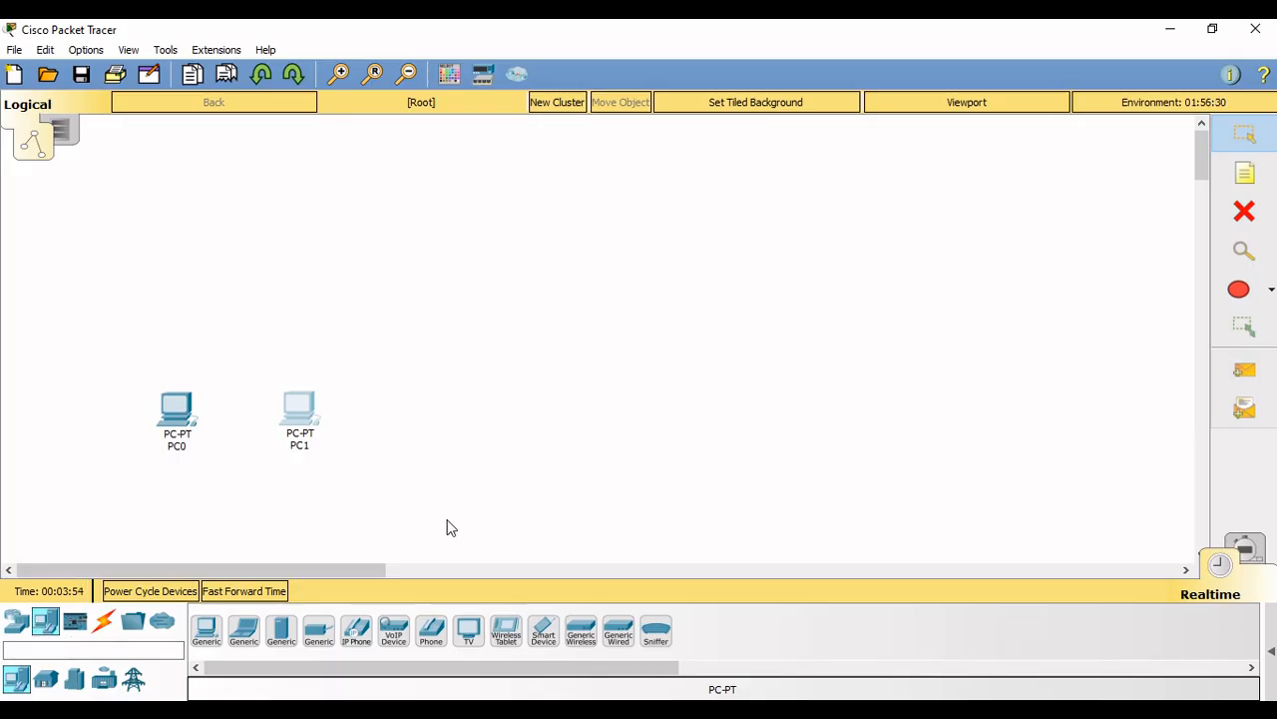
- Add a 2960 switch to the workspace above and between the two PCs
{"action": "left_click", "coordinate": [13, 621]}
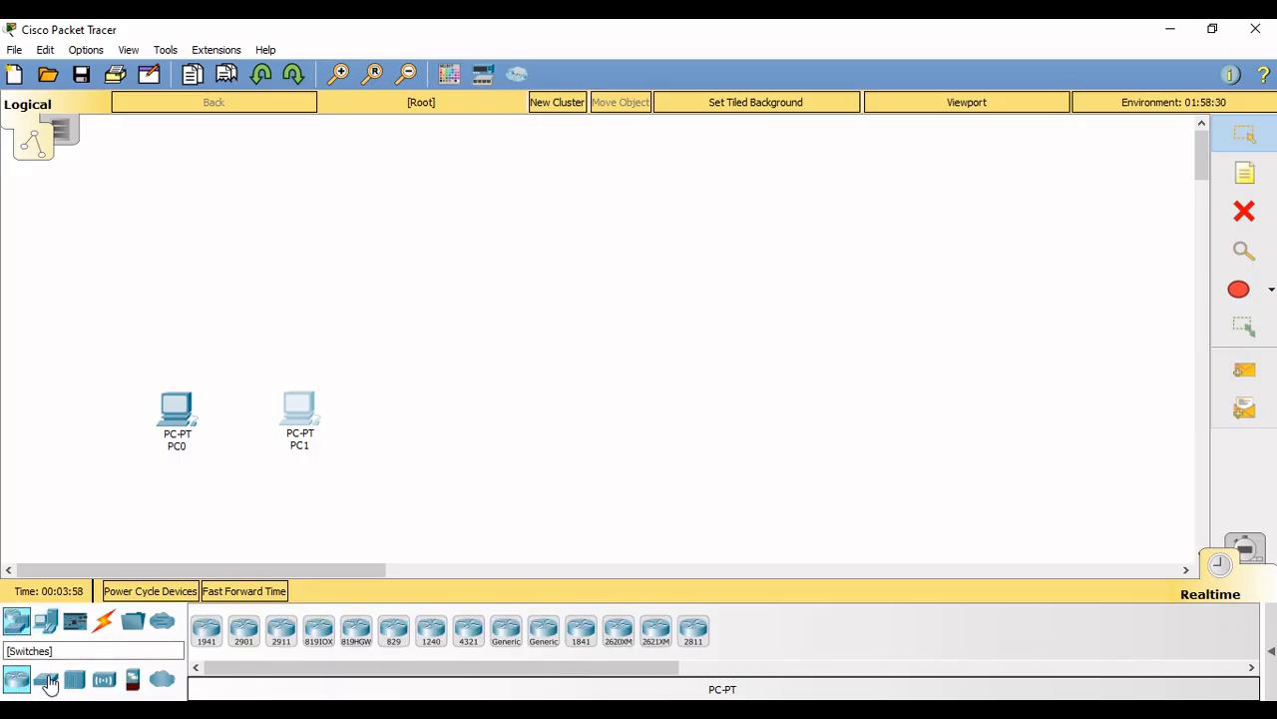
{"action": "left_click", "coordinate": [47, 680]}
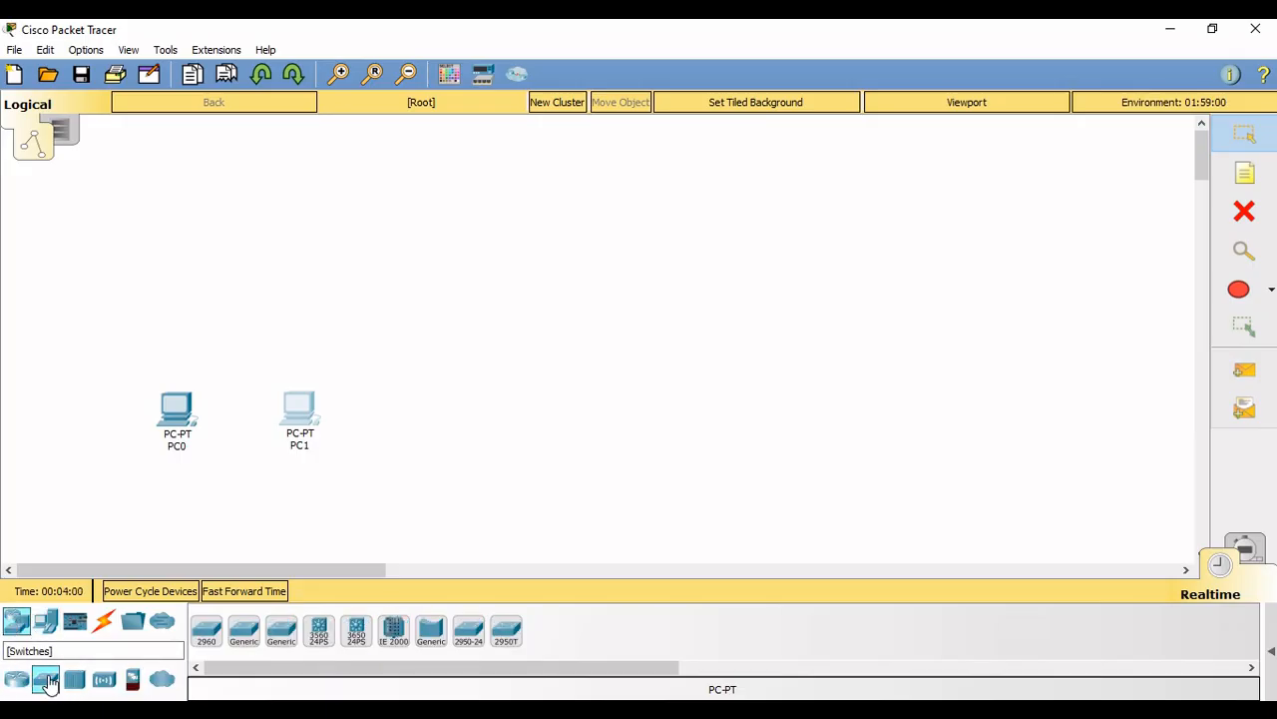
{"action": "left_click", "coordinate": [206, 630]}
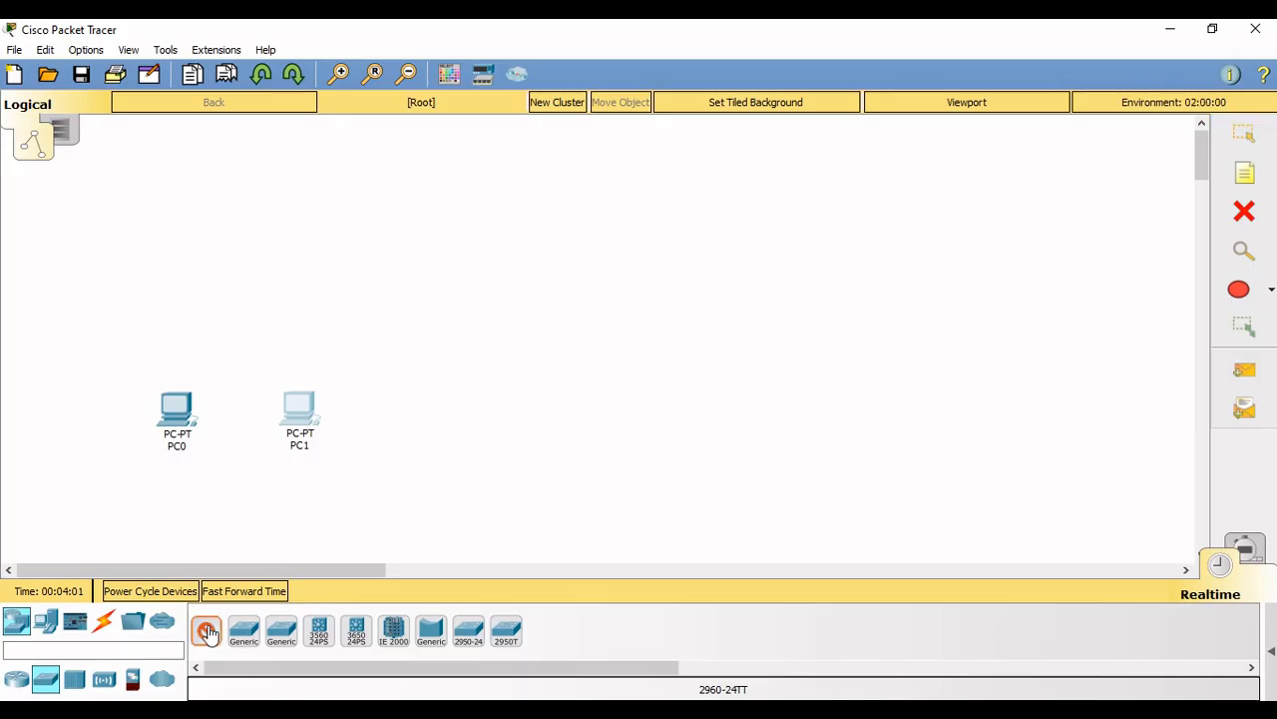
{"action": "left_click", "coordinate": [227, 330]}
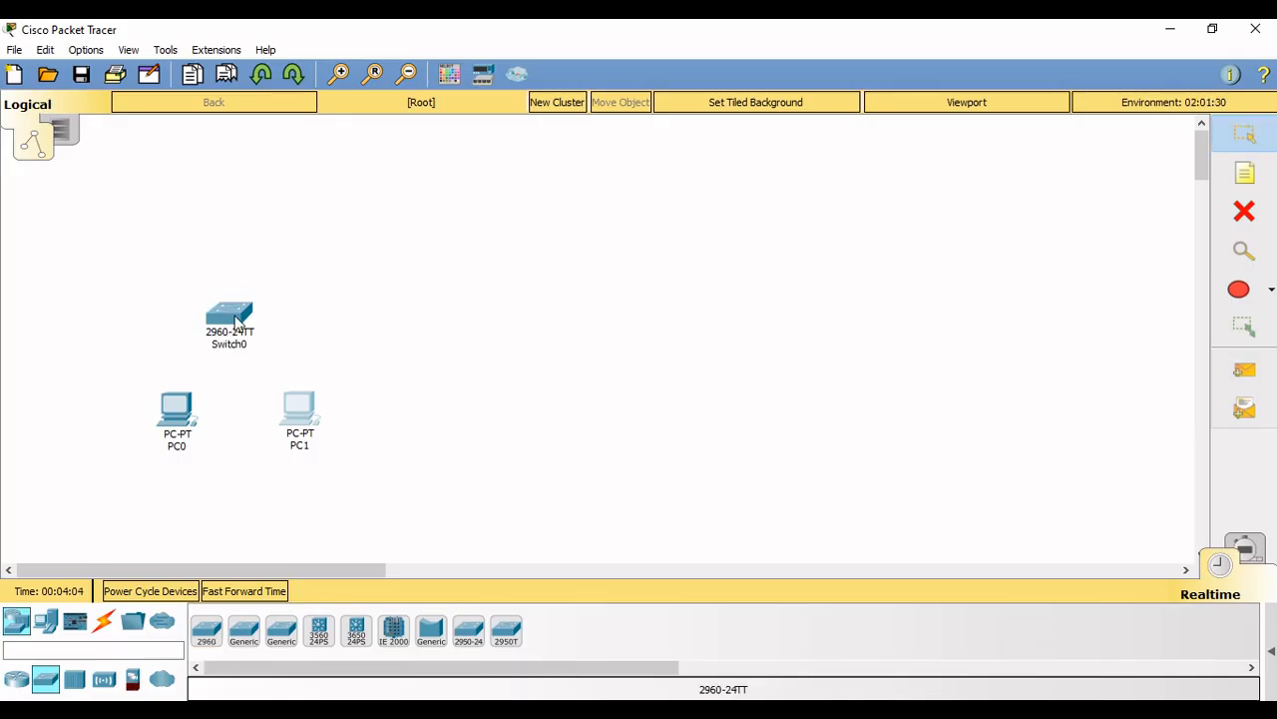
- Move both PCs and the switch lower, keeping the switch centred above the PCs
{"action": "left_click_drag", "start_coordinate": [184, 419], "coordinate": [170, 488]}
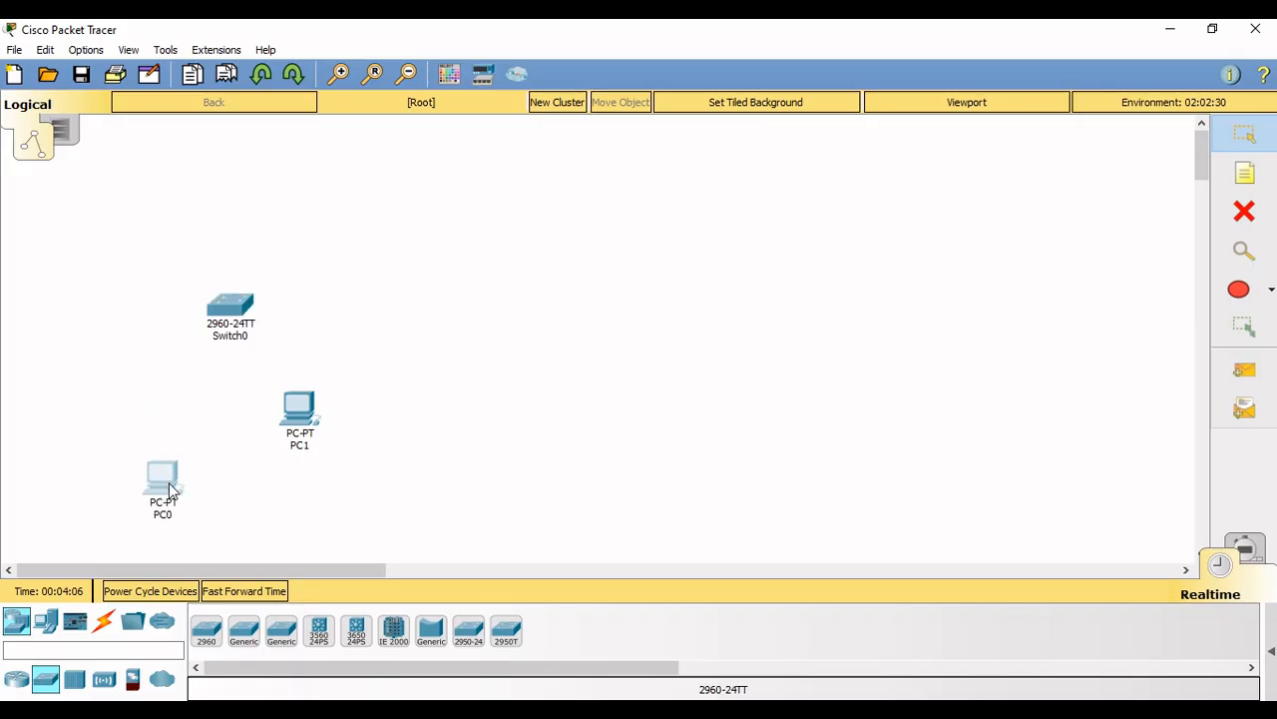
{"action": "left_click_drag", "start_coordinate": [314, 407], "coordinate": [306, 476]}
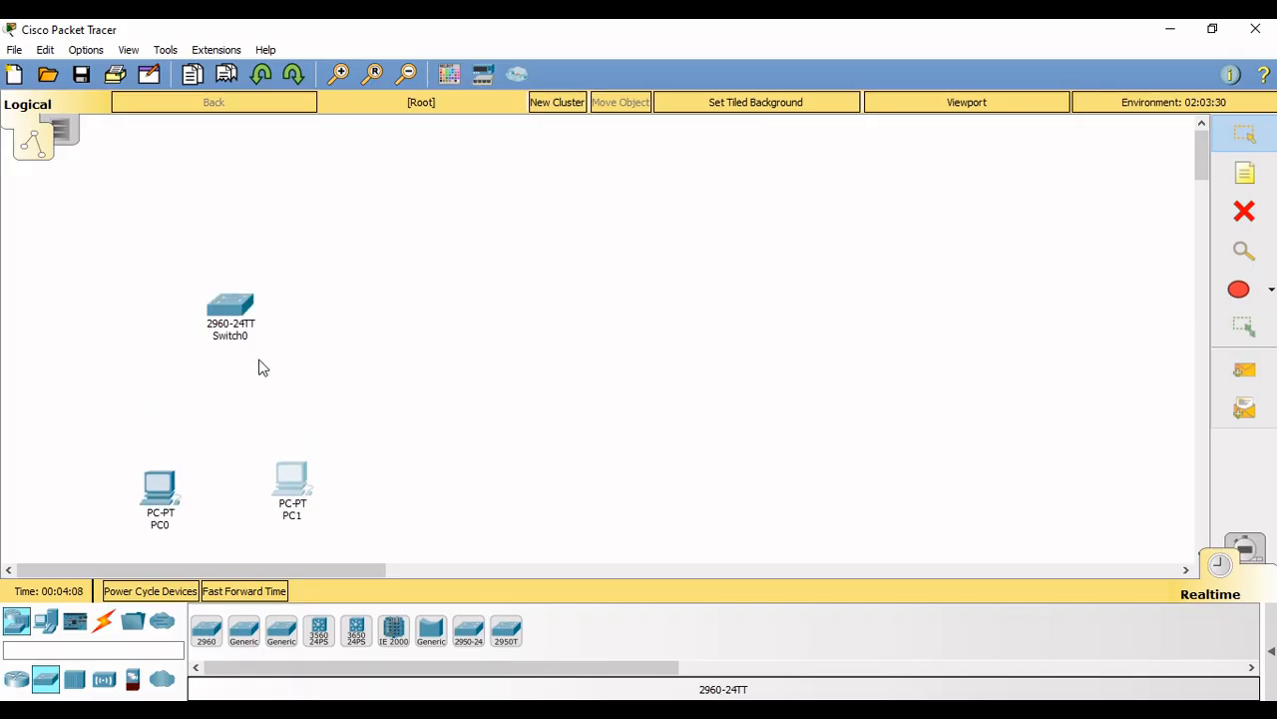
{"action": "left_click_drag", "start_coordinate": [248, 319], "coordinate": [237, 371]}
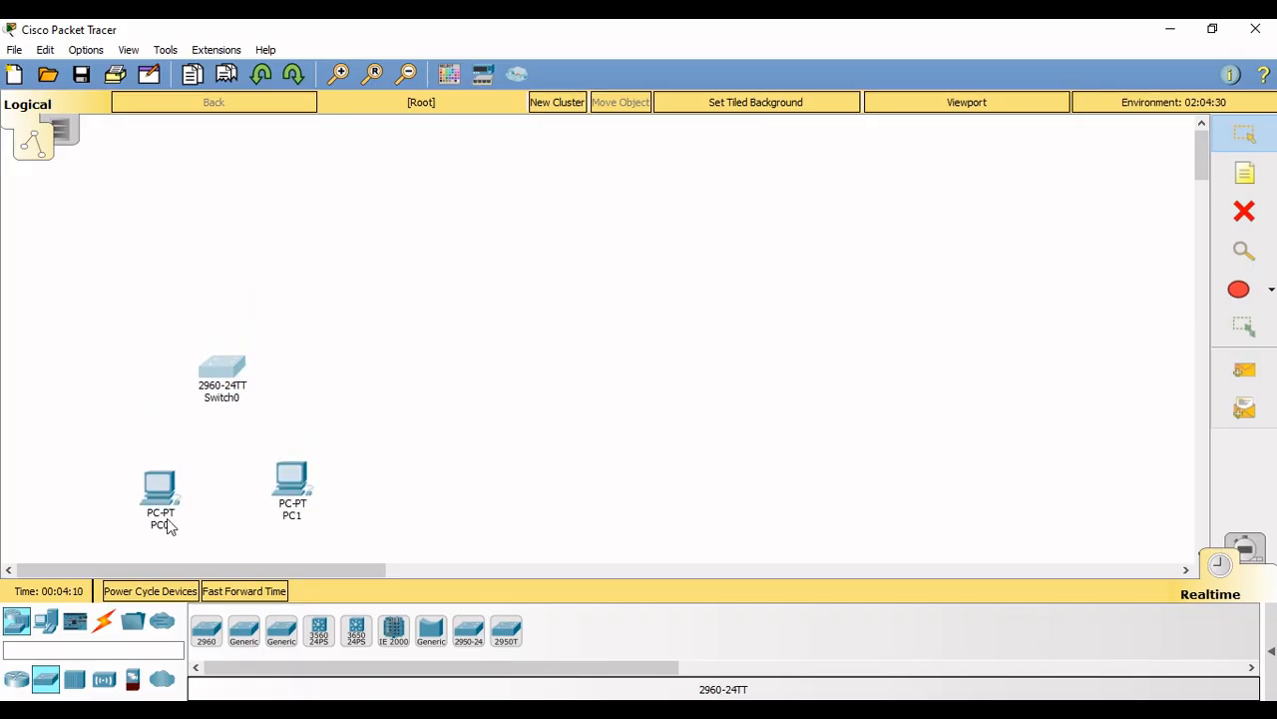
- Connect PC0's FastEthernet0 port to Switch0's FastEthernet0/1 port with a copper straight-through cable
{"action": "left_click", "coordinate": [106, 622]}
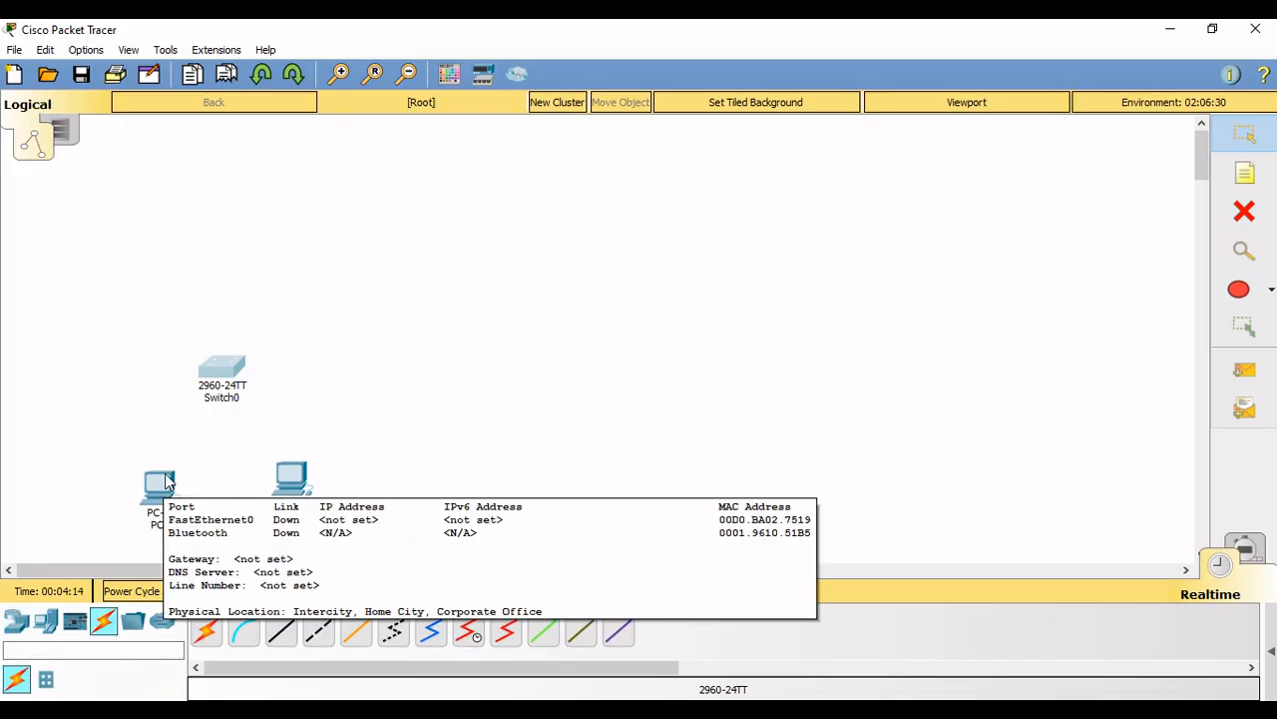
{"action": "mouse_move", "coordinate": [168, 499]}
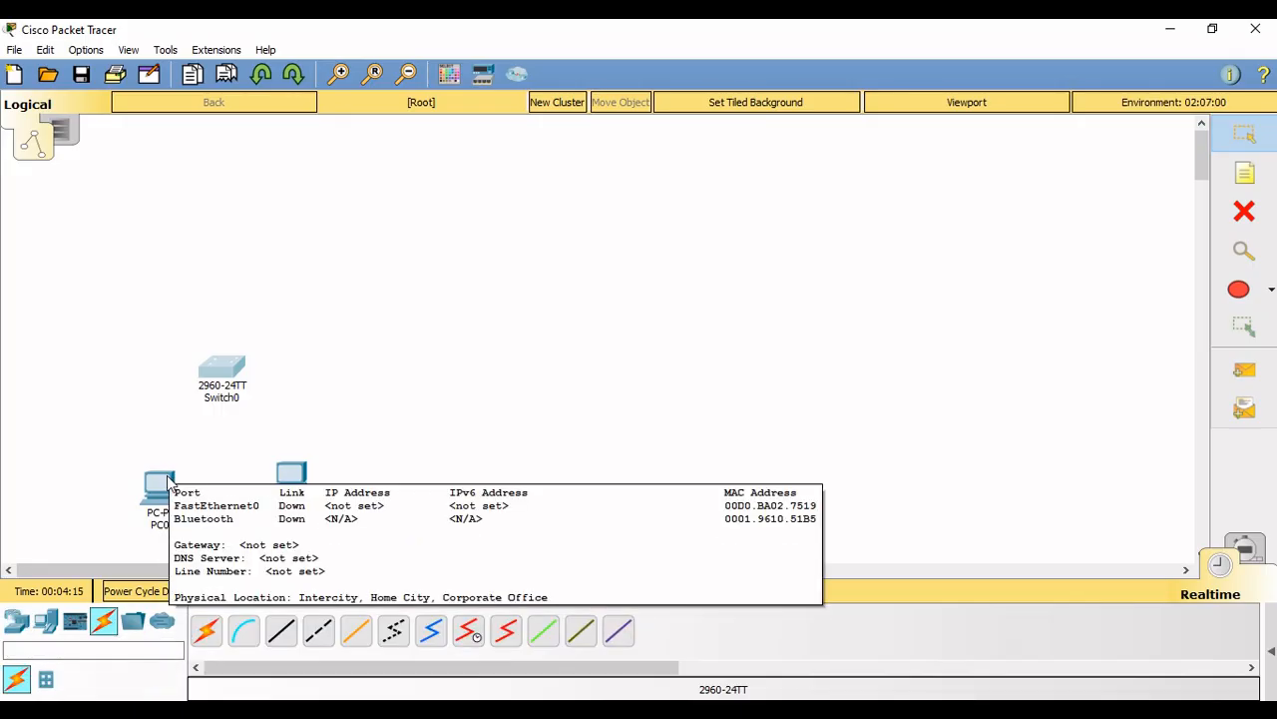
{"action": "left_click", "coordinate": [285, 633]}
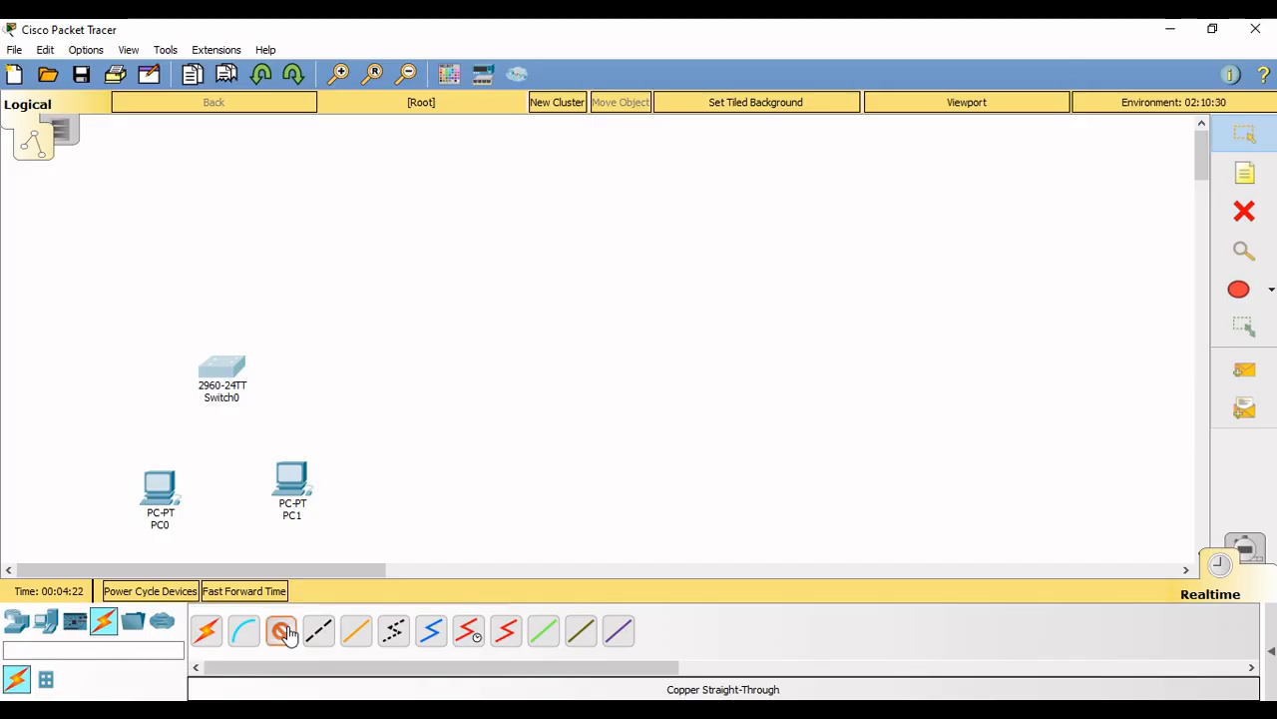
{"action": "left_click", "coordinate": [159, 481]}
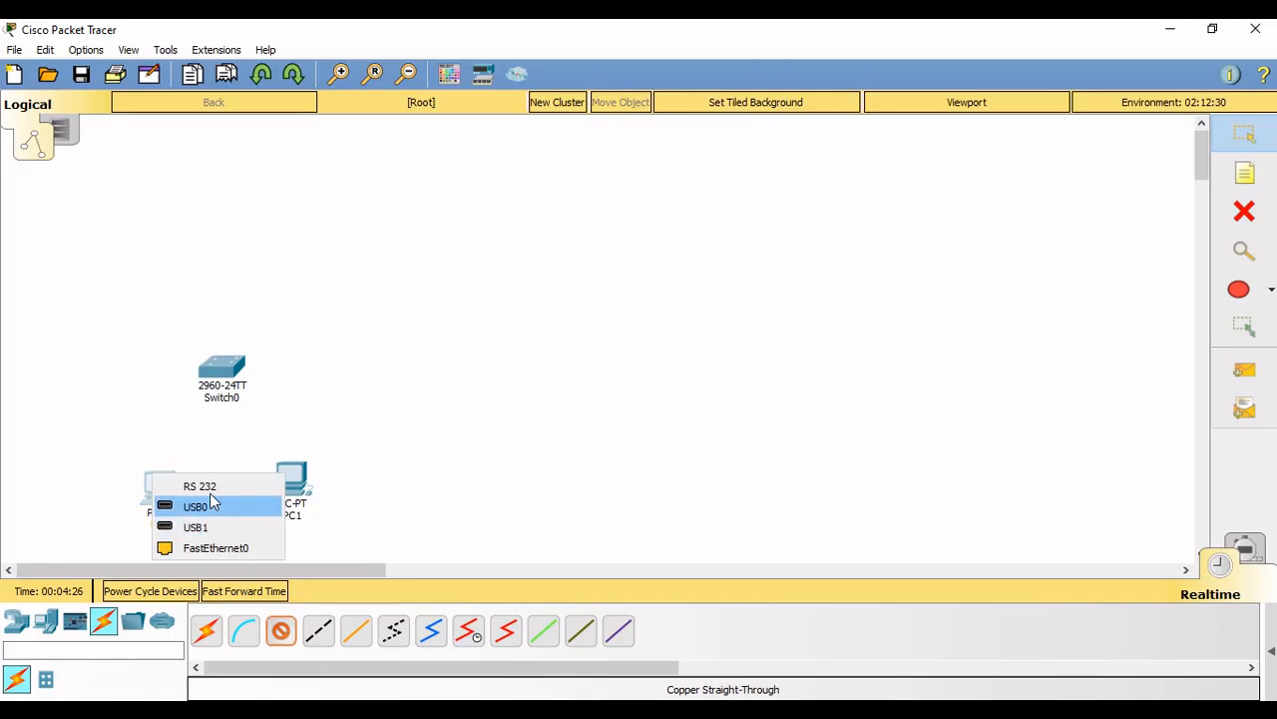
{"action": "left_click", "coordinate": [202, 552]}
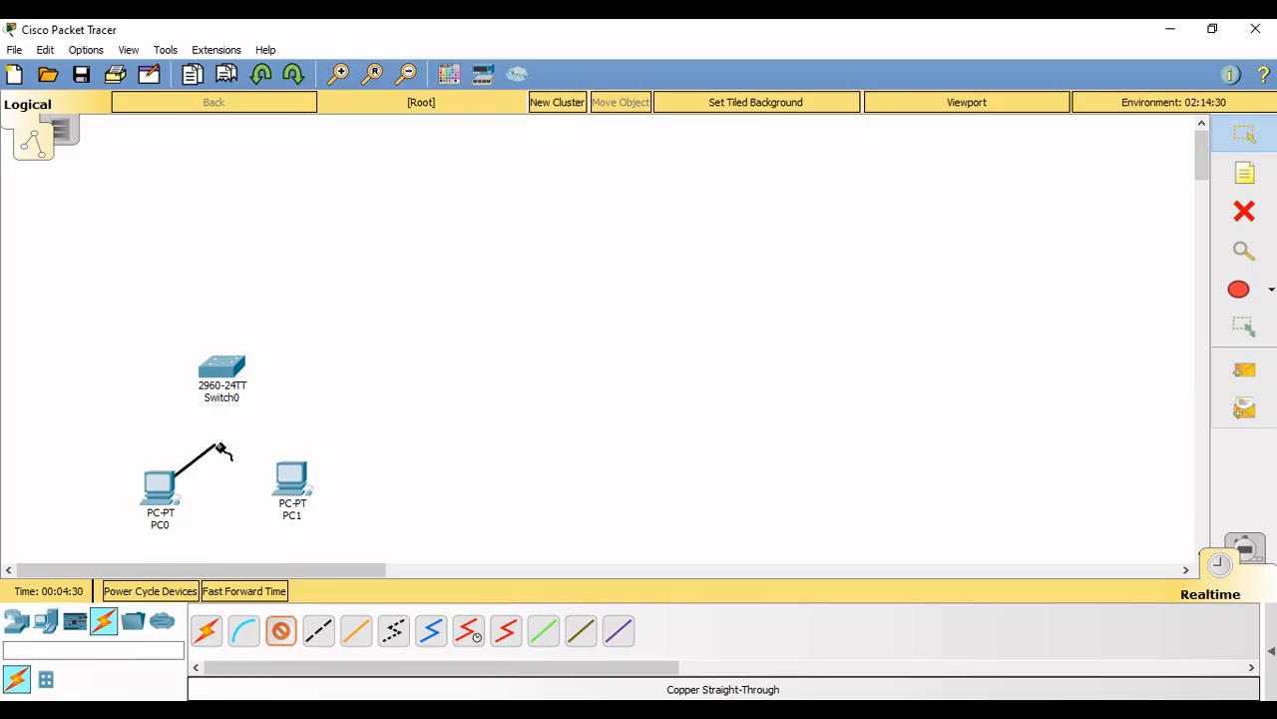
{"action": "left_click", "coordinate": [239, 362]}
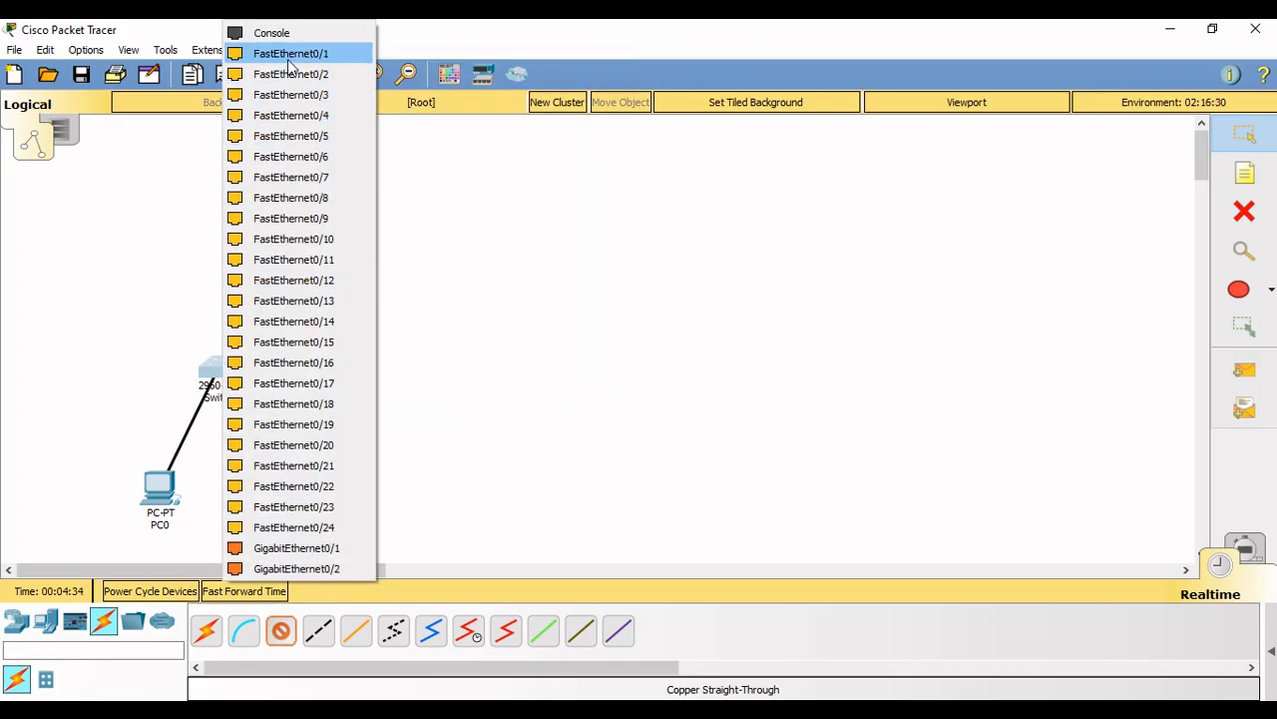
{"action": "left_click", "coordinate": [289, 58]}
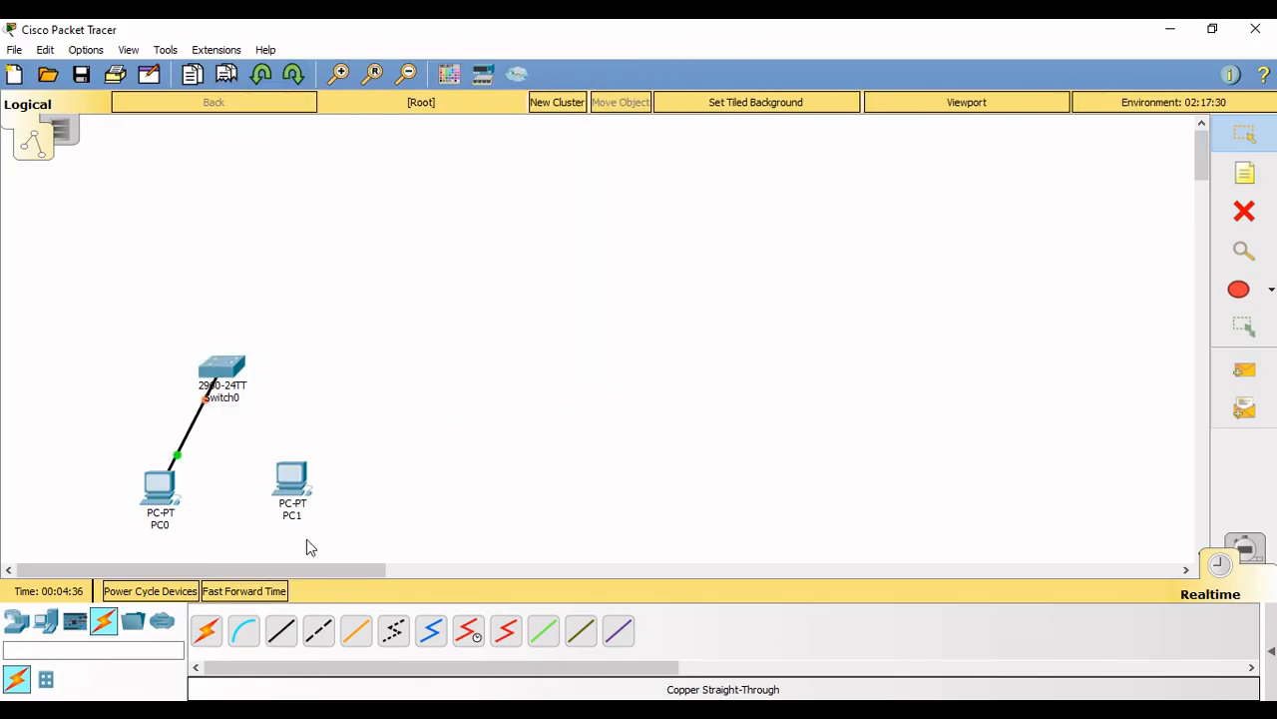
- Connect PC1's FastEthernet0 port to Switch0's FastEthernet0/2 port with a copper straight-through cable
{"action": "left_click", "coordinate": [283, 632]}
{"action": "left_click", "coordinate": [290, 469]}
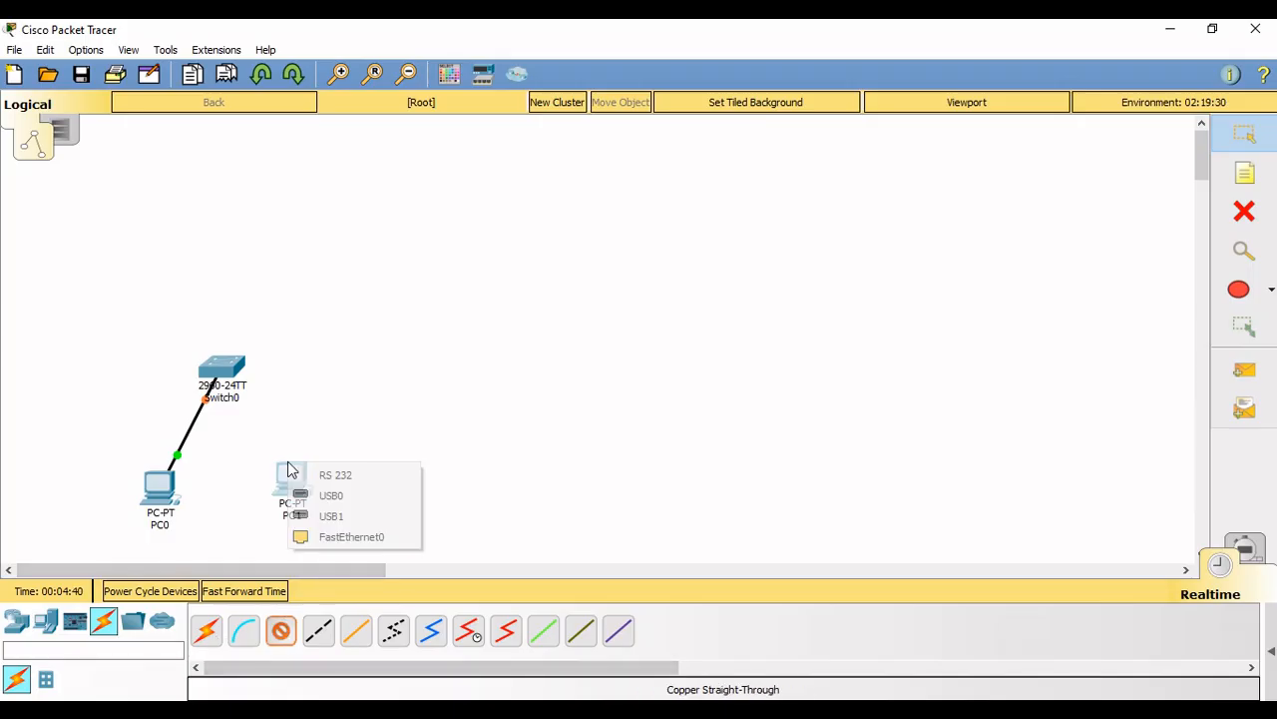
{"action": "left_click", "coordinate": [342, 537]}
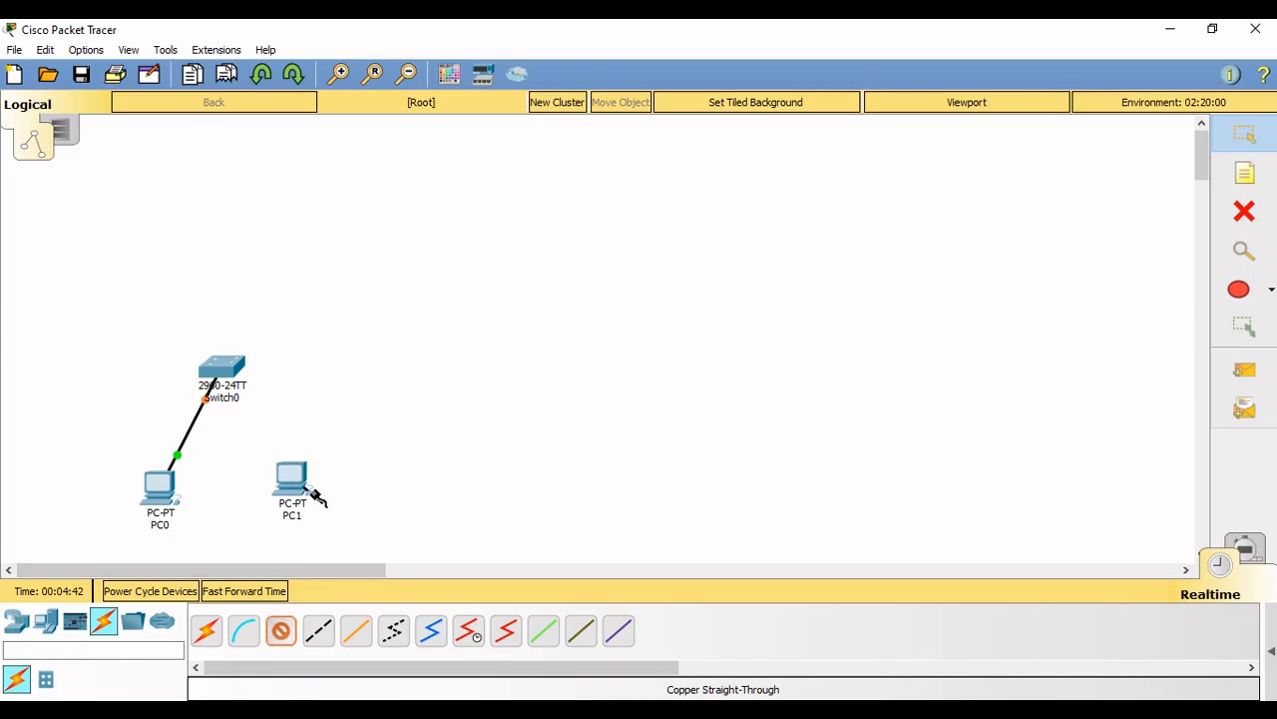
{"action": "left_click", "coordinate": [230, 369]}
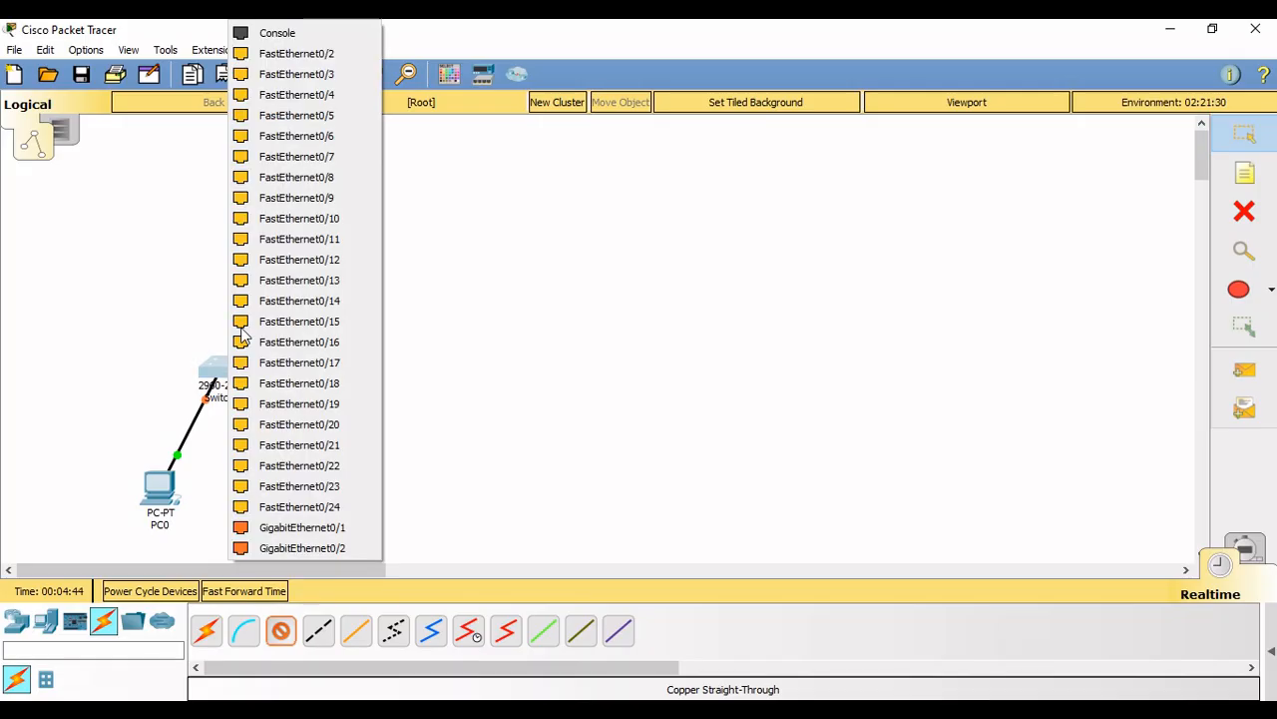
{"action": "left_click", "coordinate": [292, 55]}
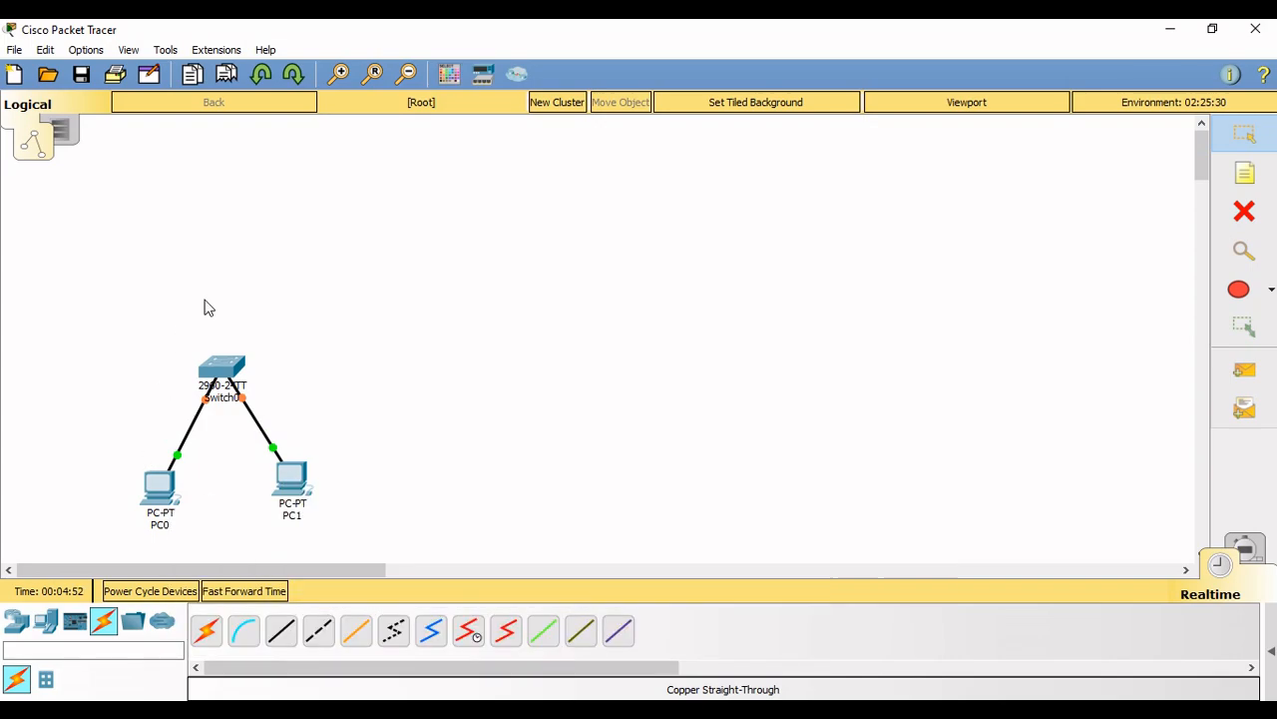
- Try to send a simple PDU from PC0 to PC1, and leave the PDU tool
{"action": "mouse_move", "coordinate": [286, 499]}
{"action": "left_click", "coordinate": [1243, 372]}
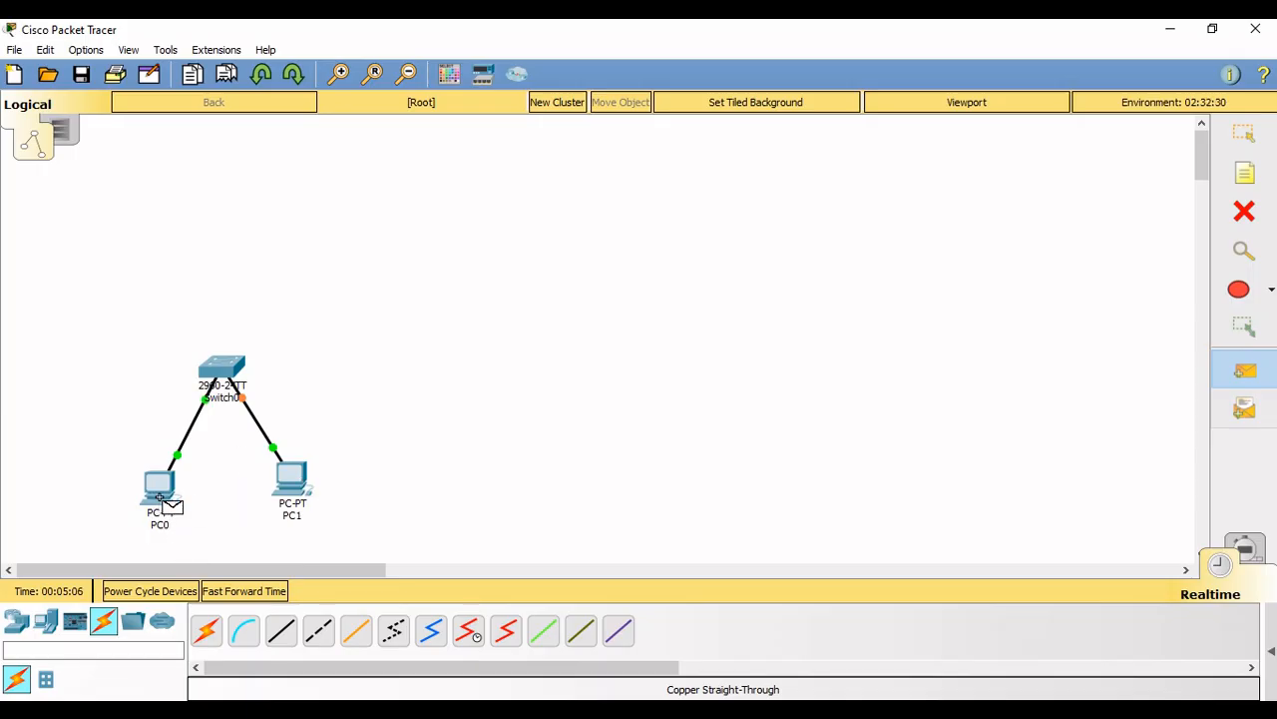
{"action": "left_click", "coordinate": [160, 497]}
{"action": "left_click", "coordinate": [293, 484]}
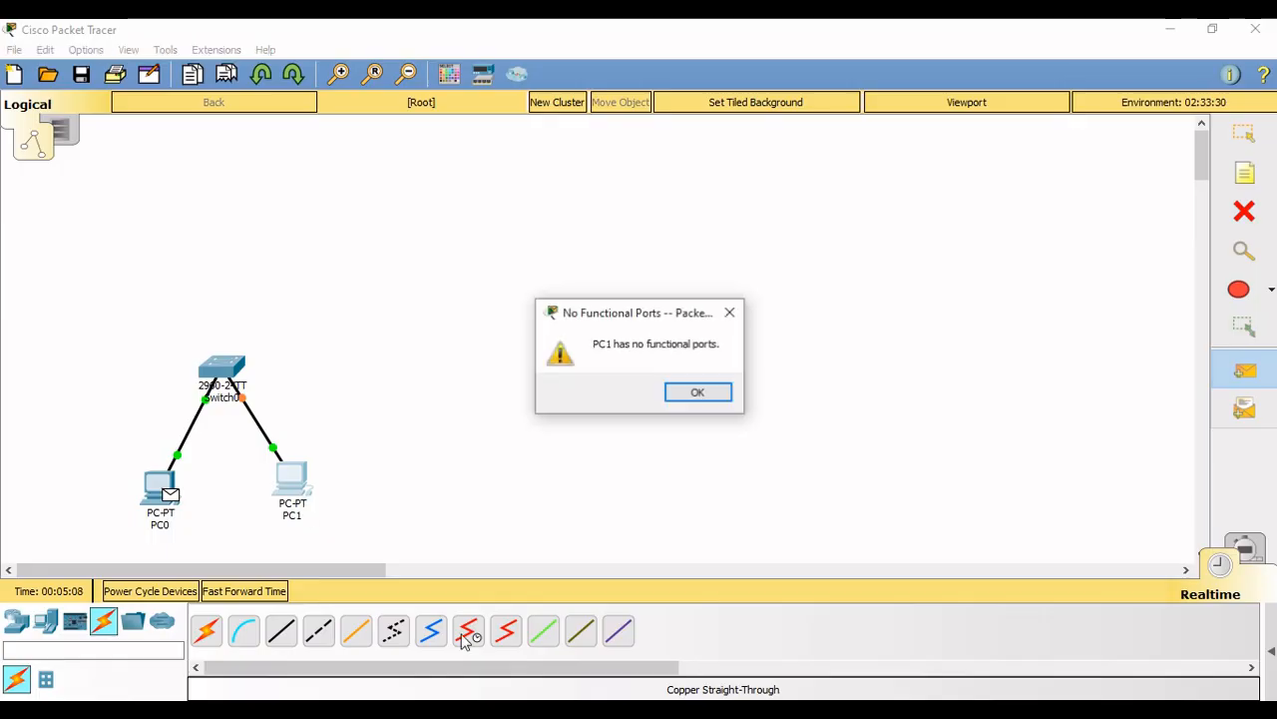
{"action": "left_click", "coordinate": [689, 395]}
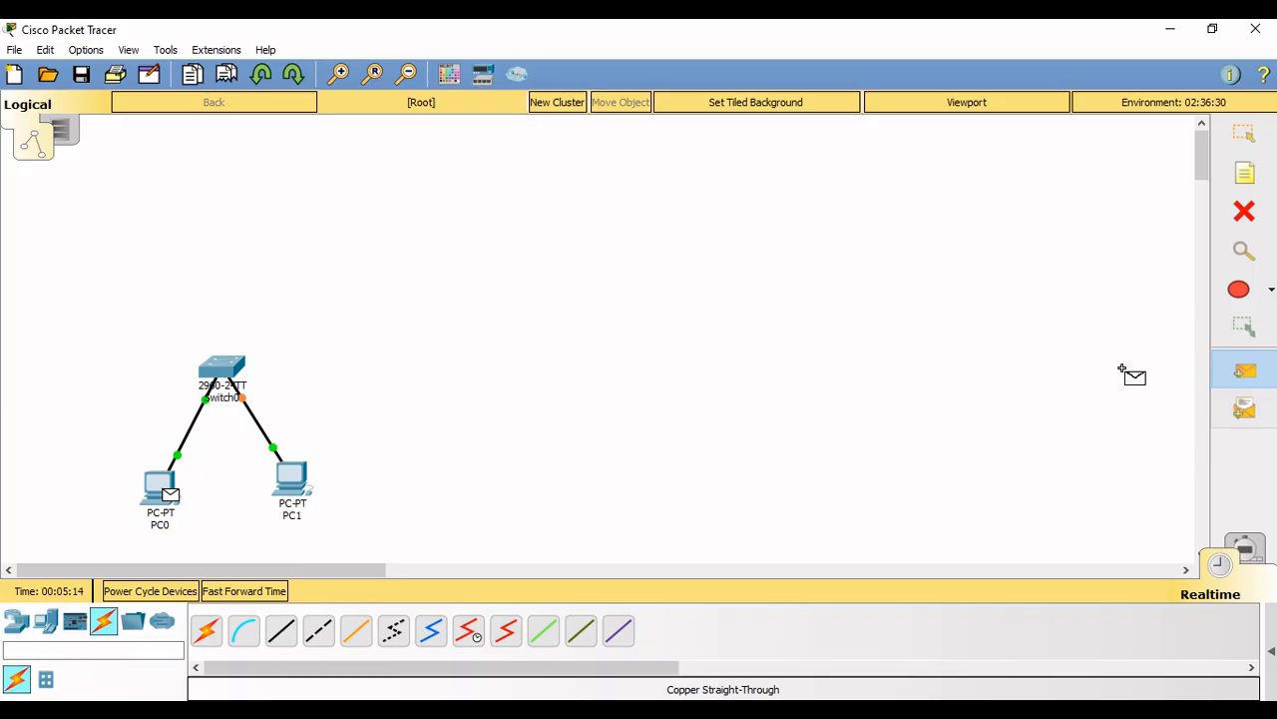
{"action": "key", "text": "Escape"}
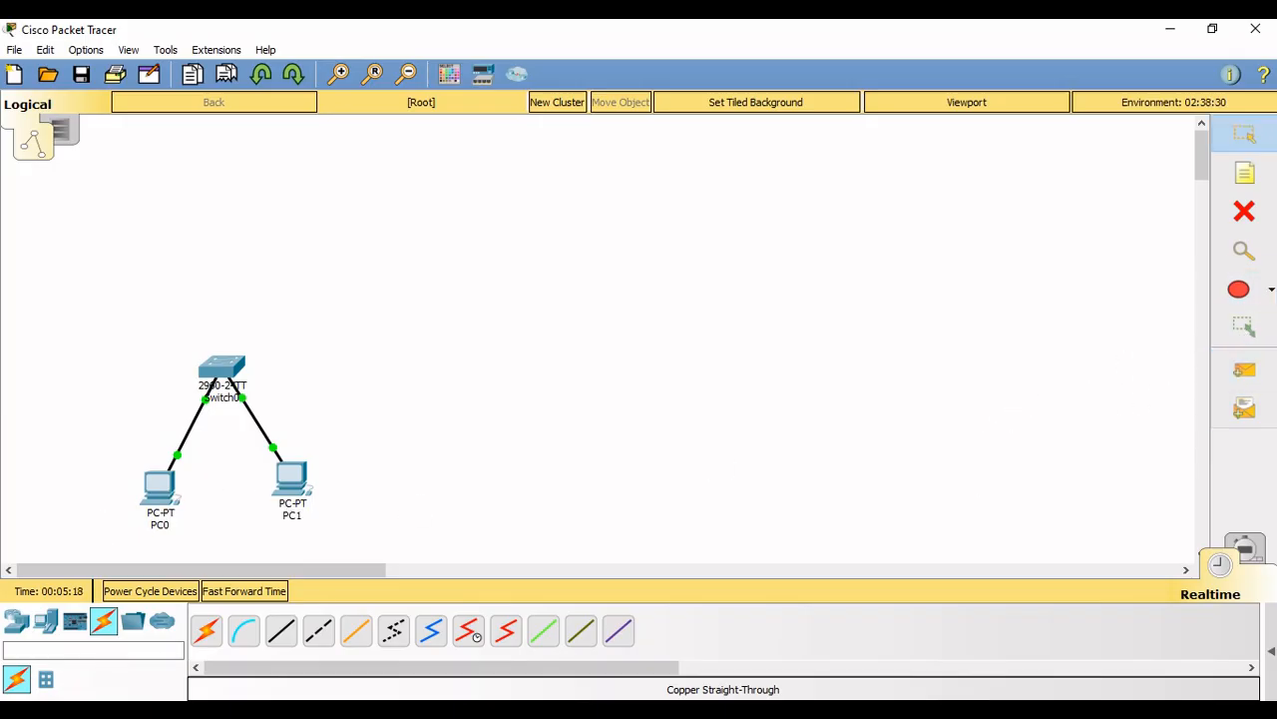
- Place a note below PC0 with the IP address 192.168.10.1
{"action": "left_click", "coordinate": [1257, 331]}
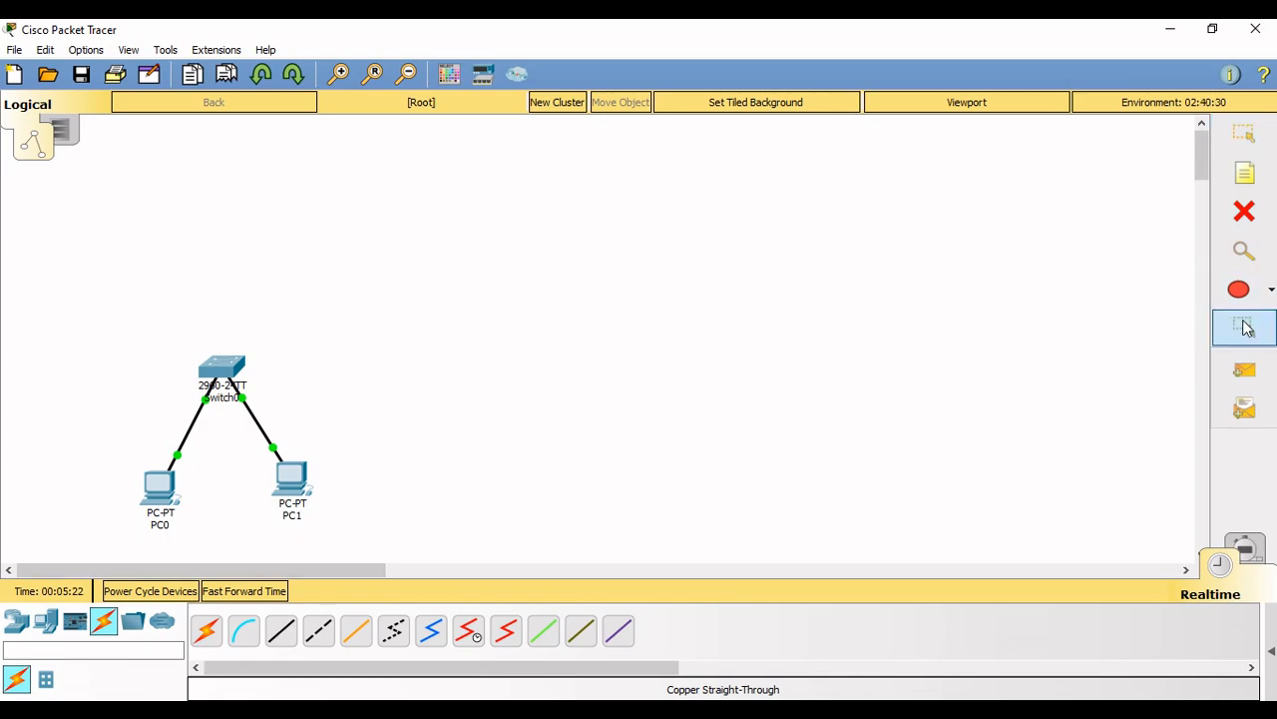
{"action": "left_click", "coordinate": [1244, 175]}
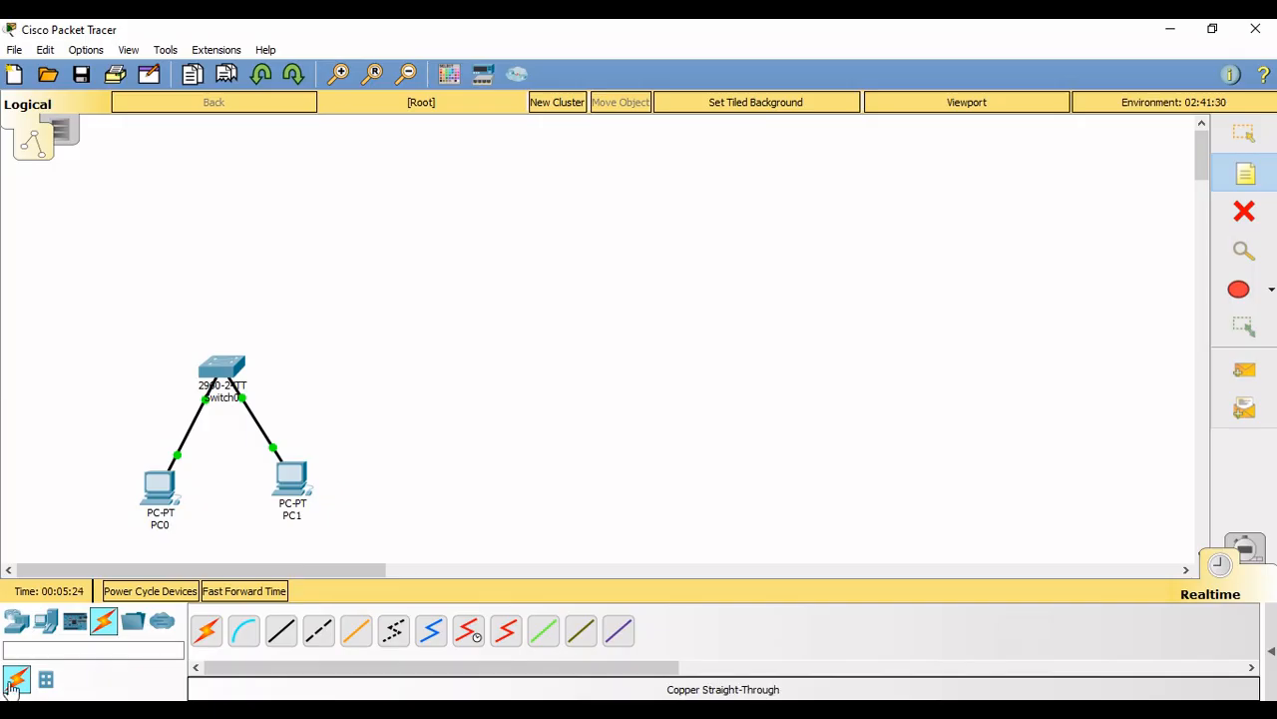
{"action": "left_click", "coordinate": [131, 539]}
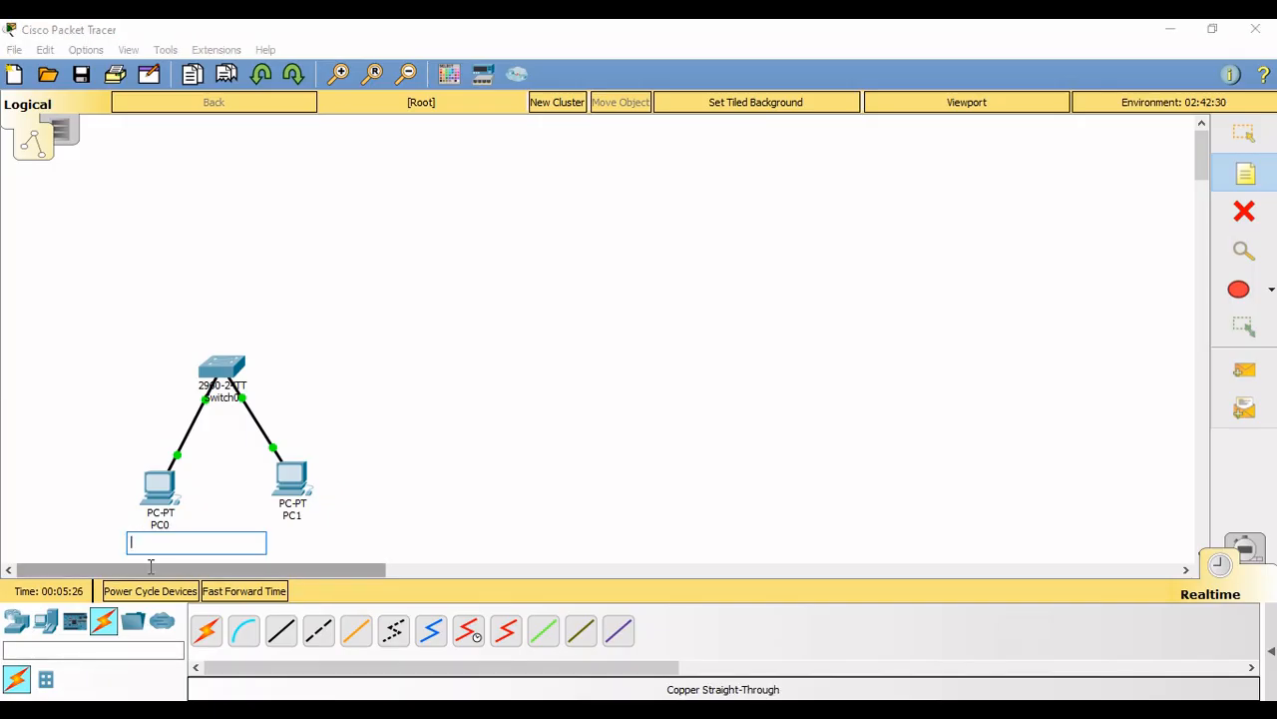
{"action": "type", "text": "192"}
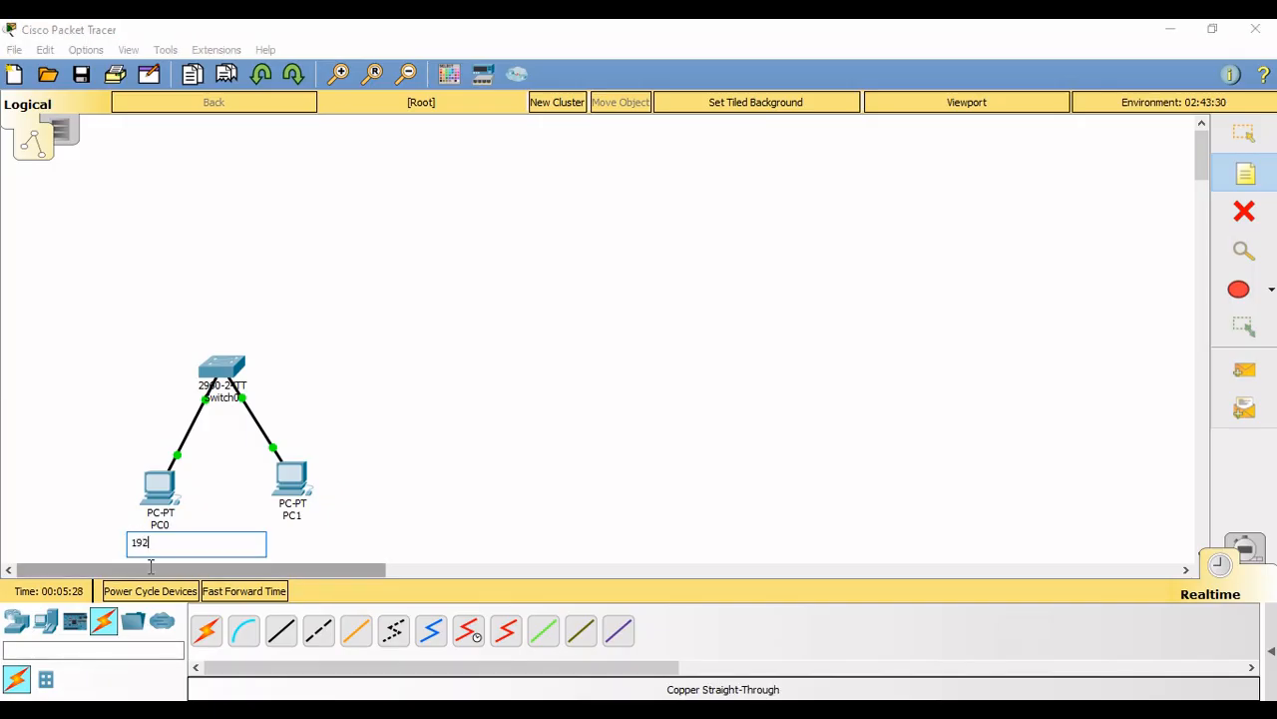
{"action": "type", "text": ".168.10.1"}
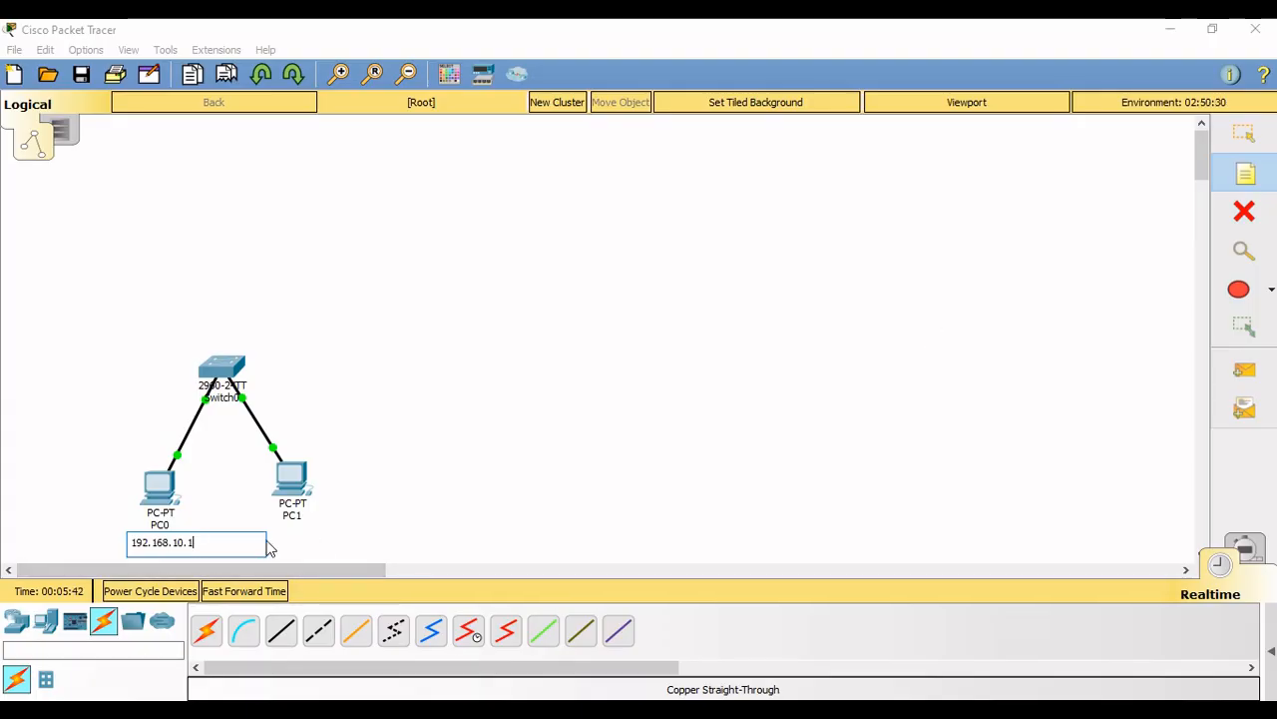
- Place a note below PC1 with the IP address 192.168.10.3
{"action": "left_click", "coordinate": [279, 537]}
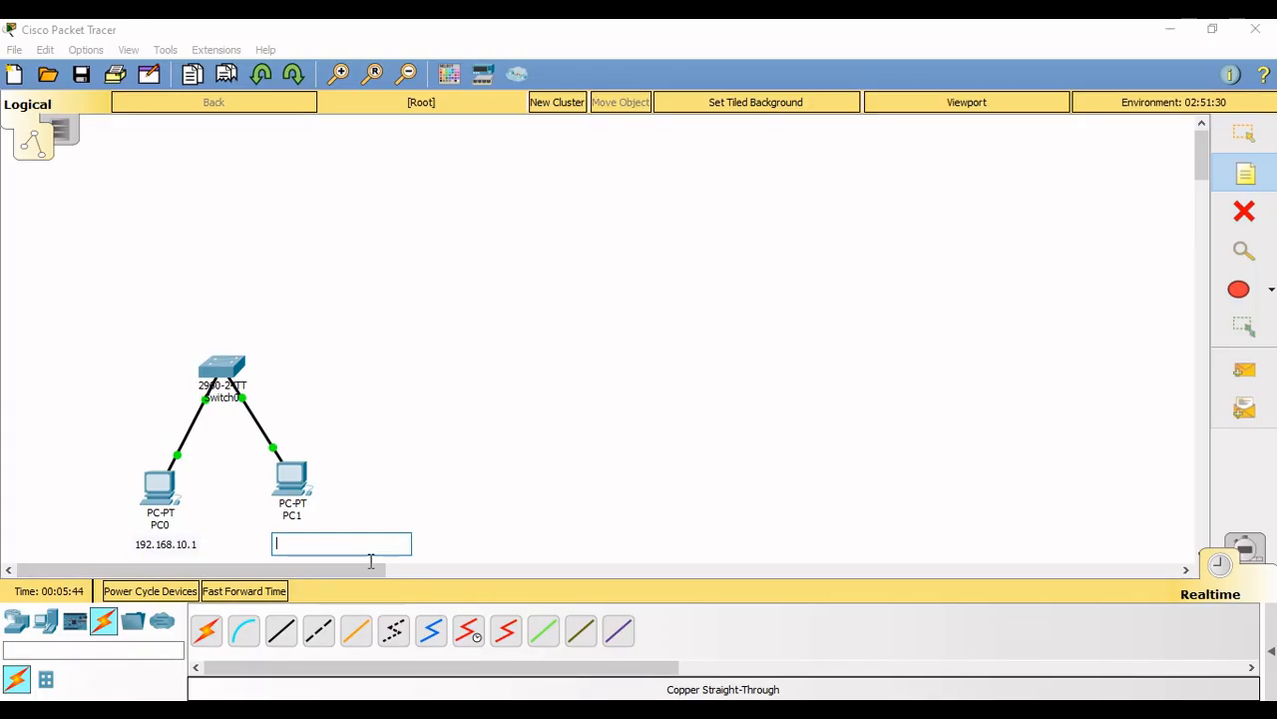
{"action": "type", "text": "192.168"}
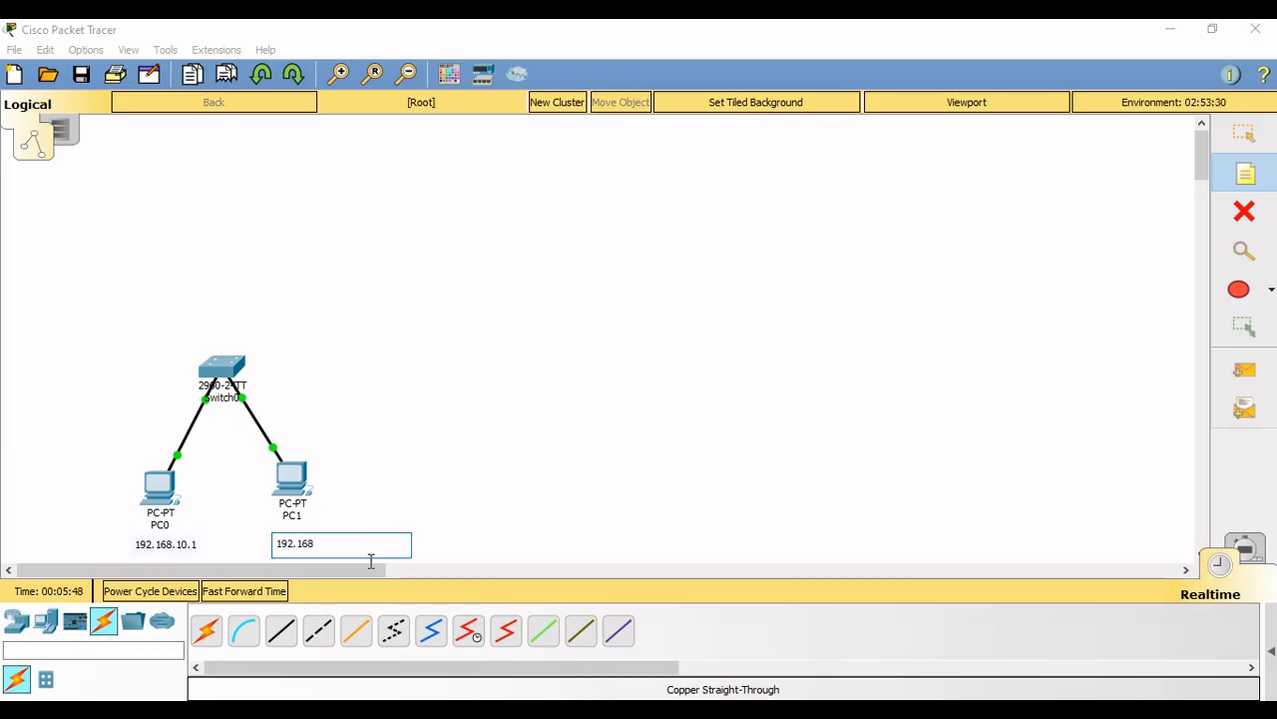
{"action": "type", "text": ".10"}
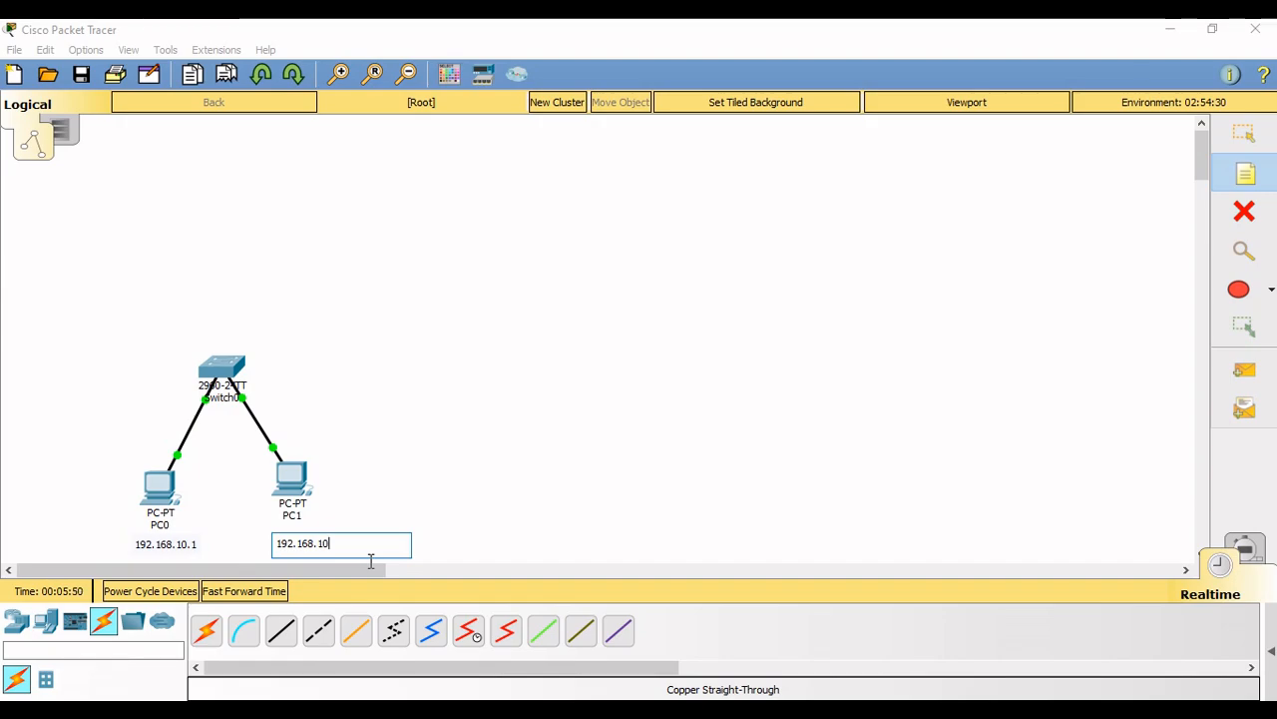
{"action": "type", "text": ".3"}
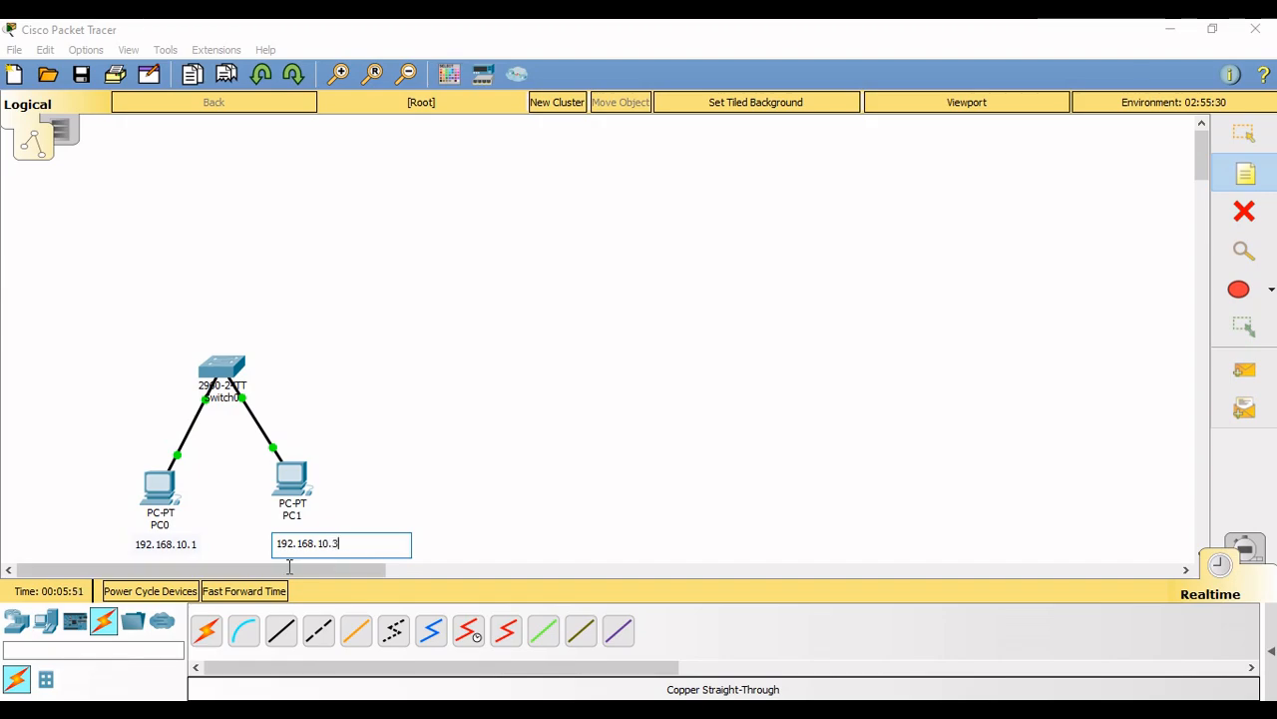
- Change the IP address note below PC0 to 192.168.10.2
{"action": "left_click", "coordinate": [199, 549]}
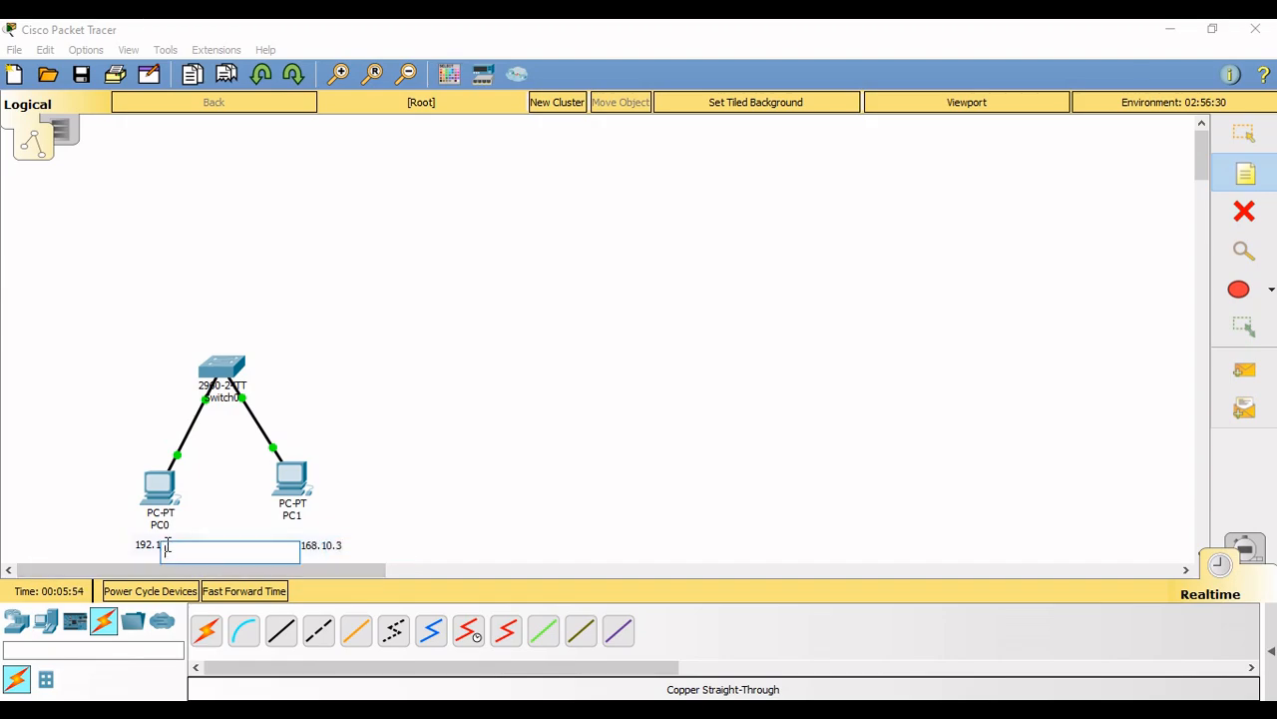
{"action": "key", "text": "Escape"}
{"action": "double_click", "coordinate": [218, 545]}
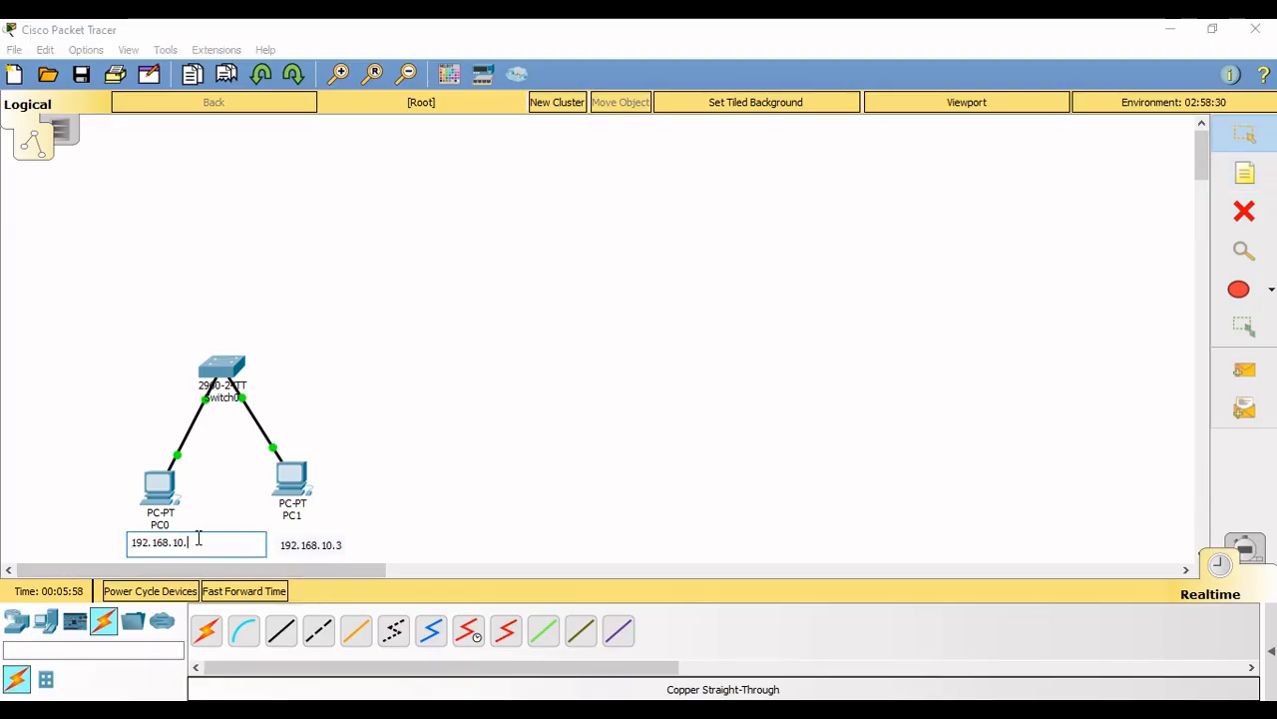
{"action": "left_click", "coordinate": [427, 526]}
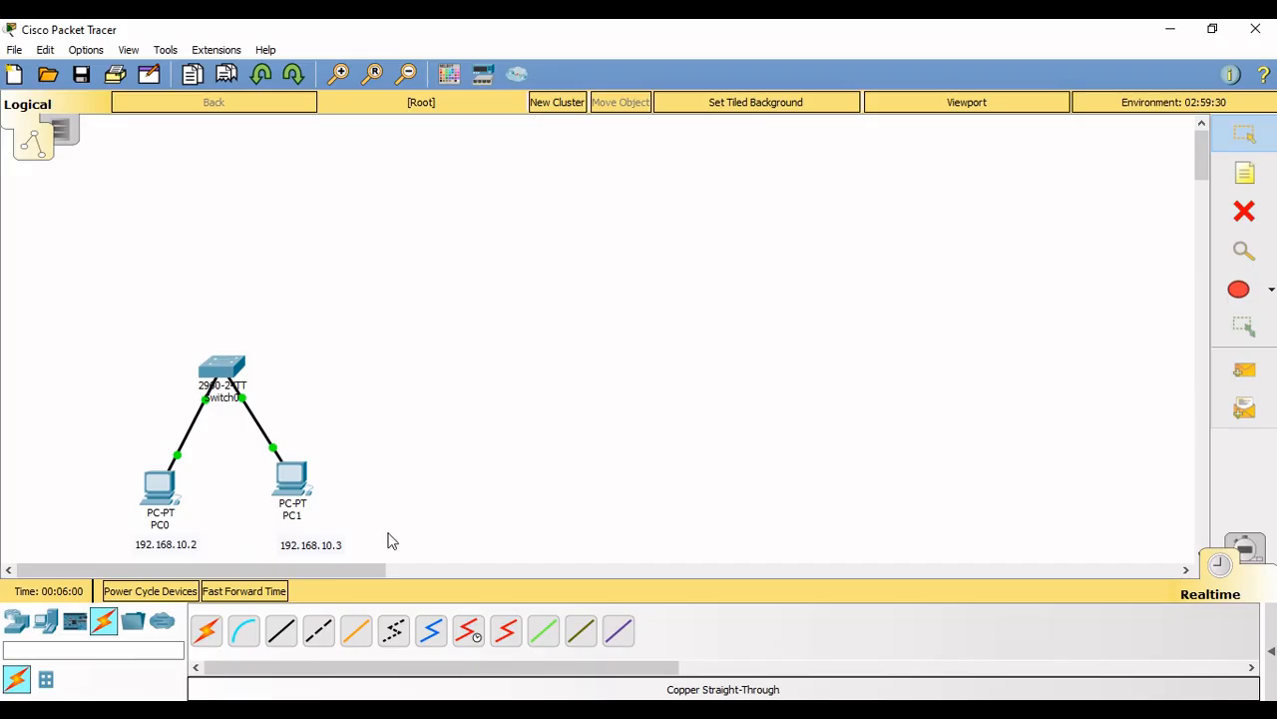
- Configure PC0 with the static IP address 192.168.10.2 and subnet mask 255.255.255.0, and close its window
{"action": "left_click", "coordinate": [155, 496]}
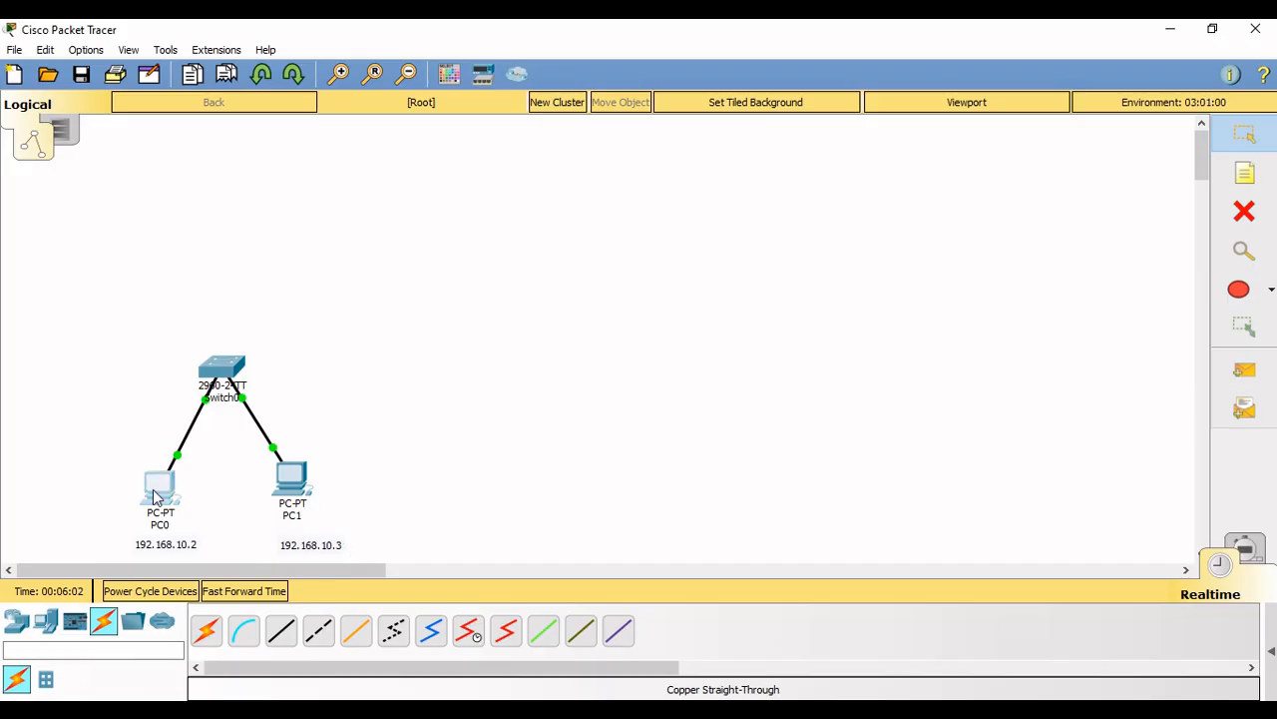
{"action": "left_click", "coordinate": [155, 496]}
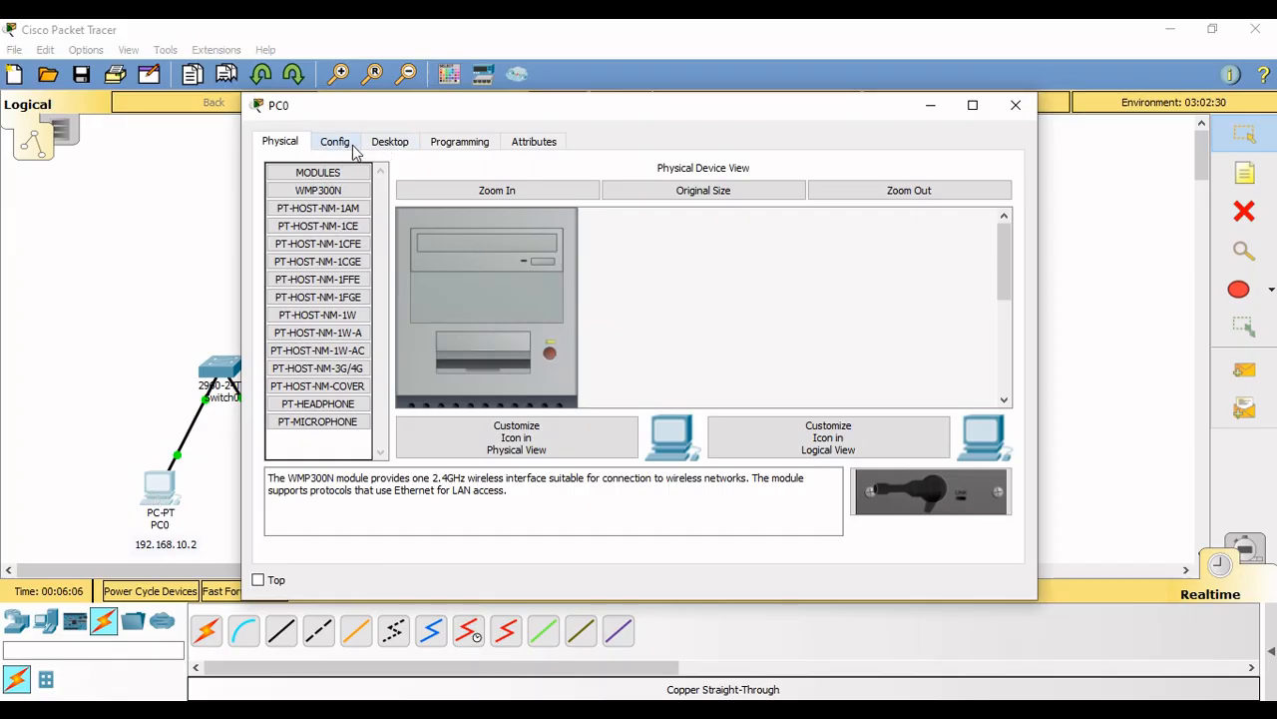
{"action": "left_click", "coordinate": [390, 145]}
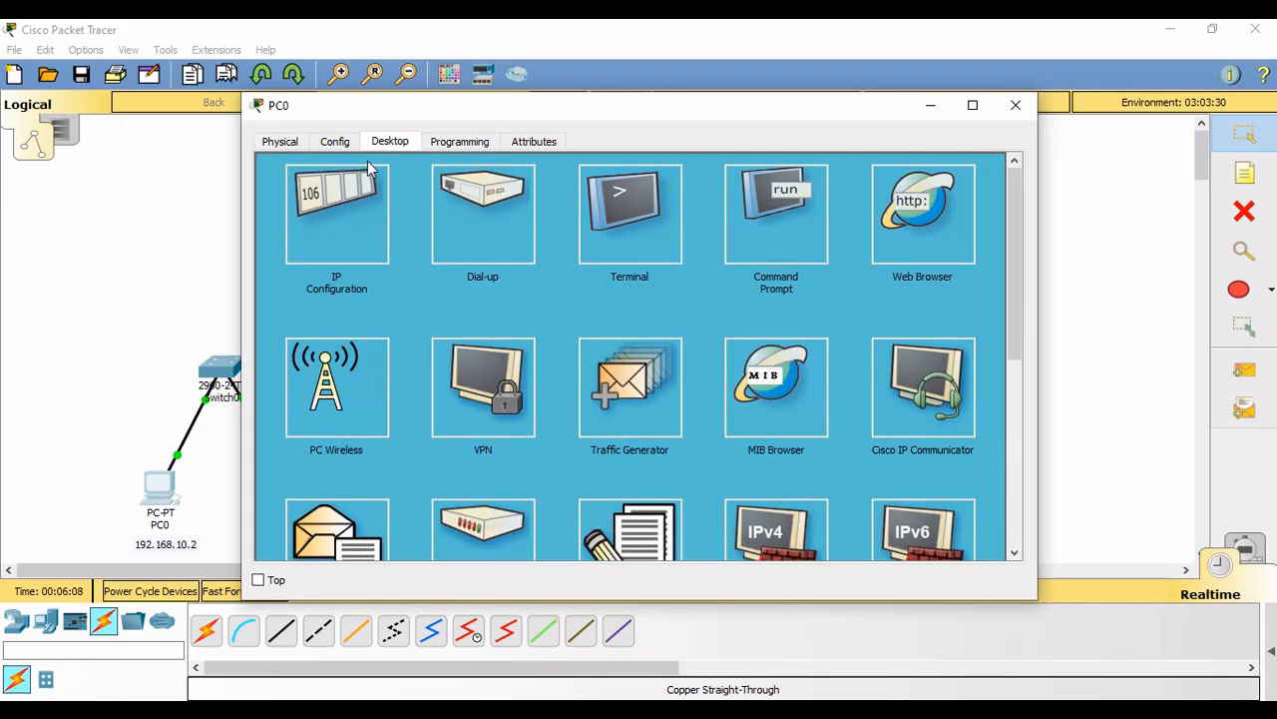
{"action": "left_click", "coordinate": [322, 202]}
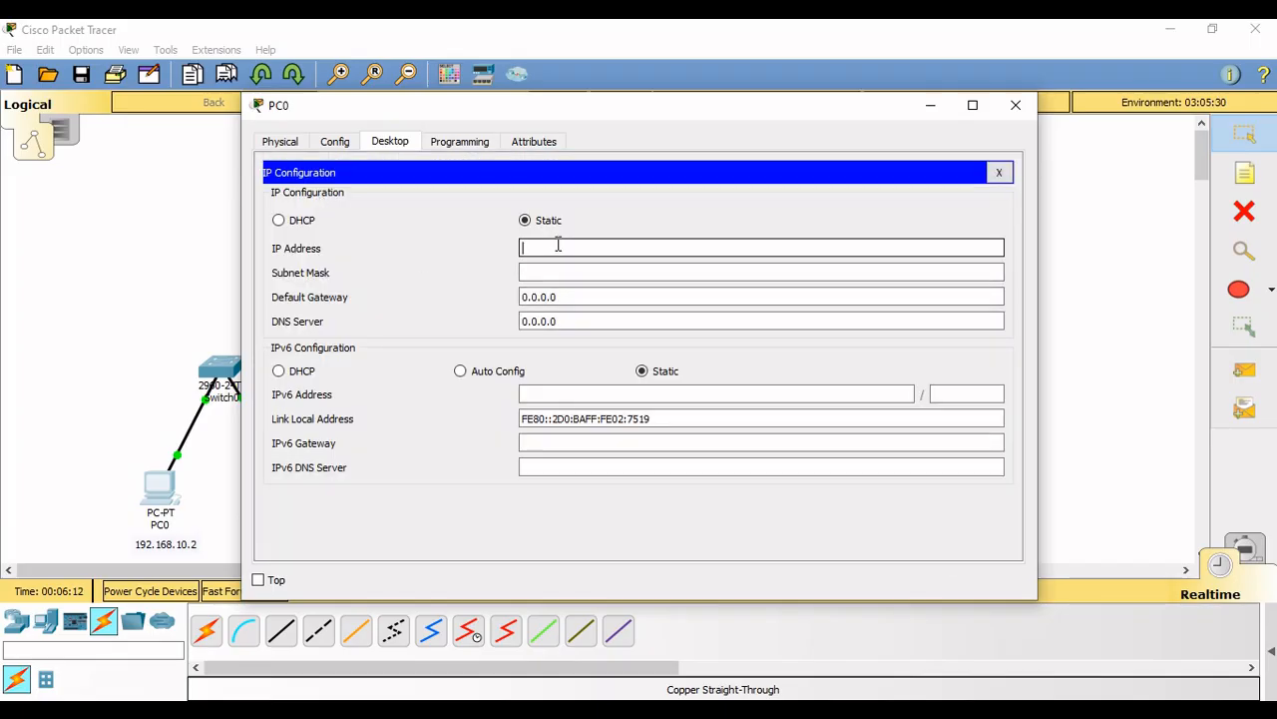
{"action": "left_click", "coordinate": [558, 244]}
{"action": "type", "text": "192.168.10.2"}
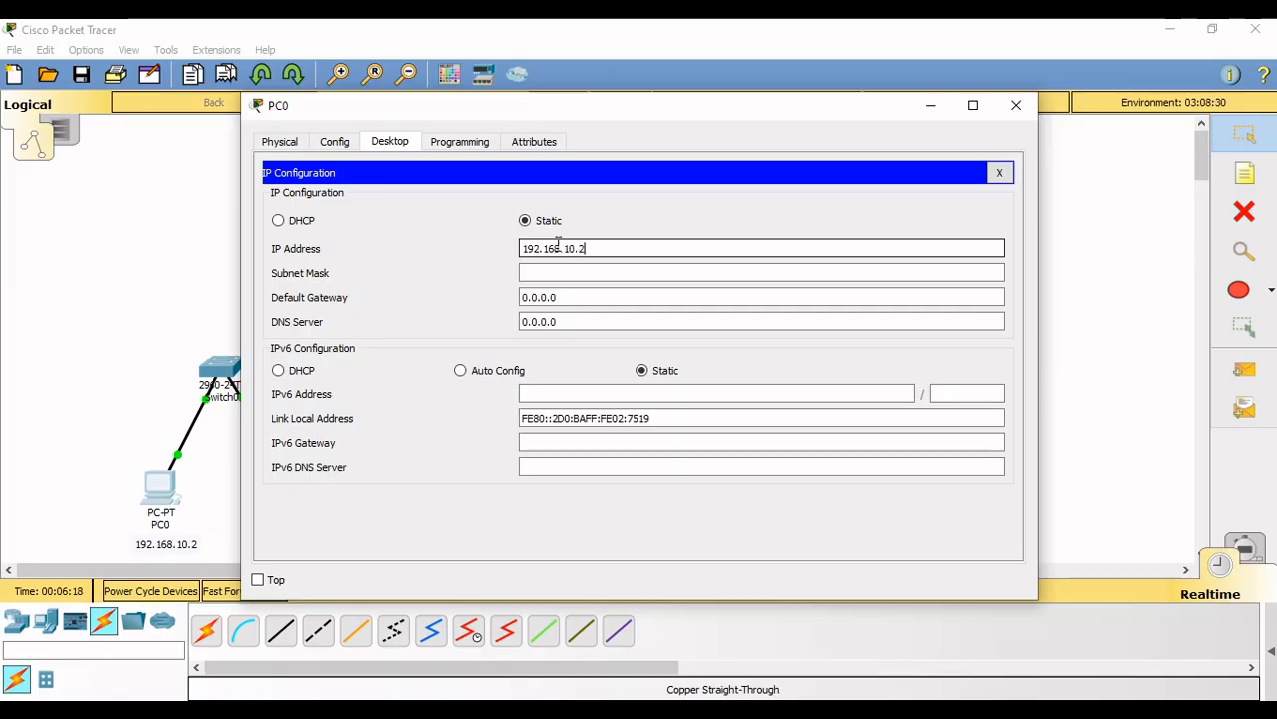
{"action": "left_click", "coordinate": [530, 274]}
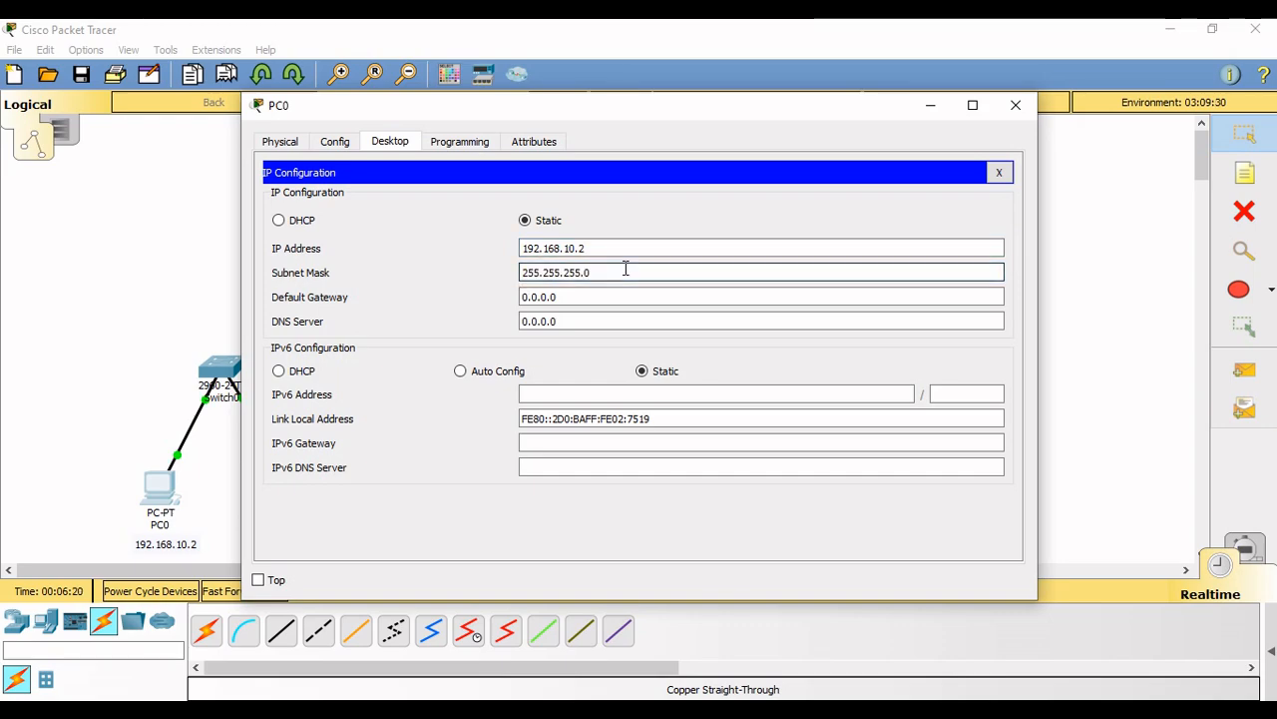
{"action": "left_click", "coordinate": [1028, 107]}
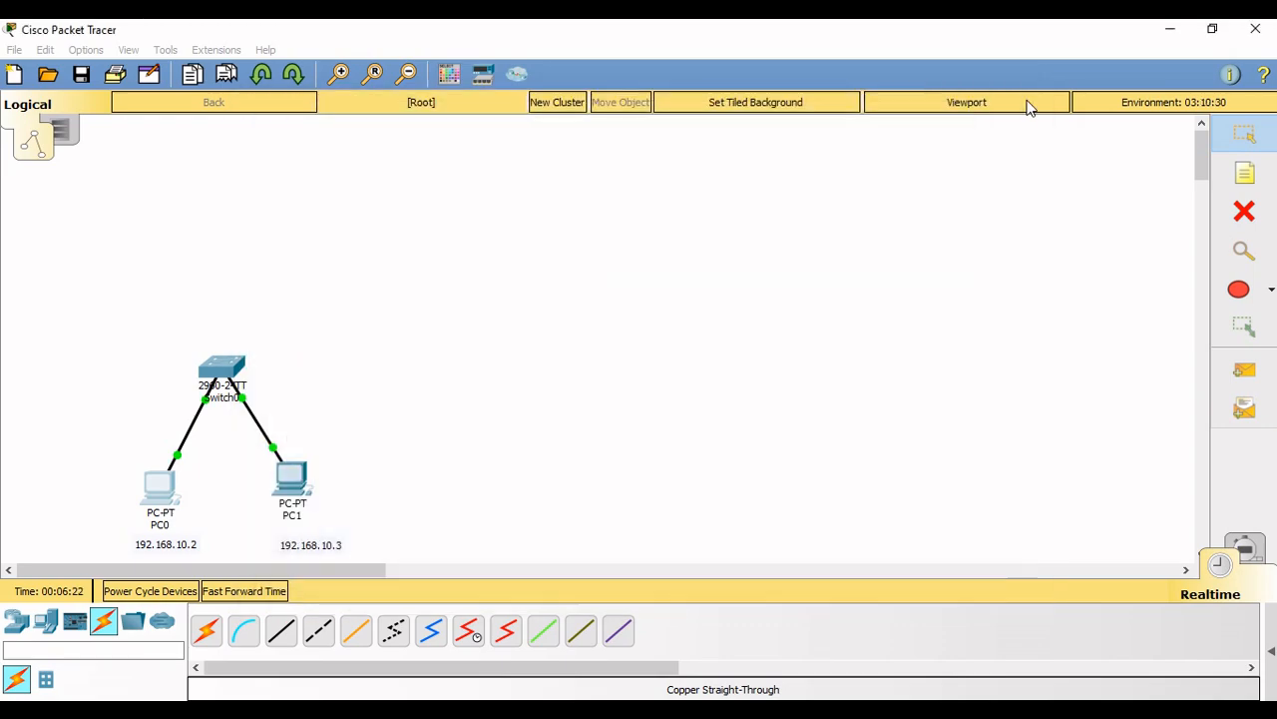
- Configure PC1 with the static IP address 192.168.10.3 and subnet mask 255.255.255.0, and close its window
{"action": "left_click", "coordinate": [293, 481]}
{"action": "left_click", "coordinate": [397, 143]}
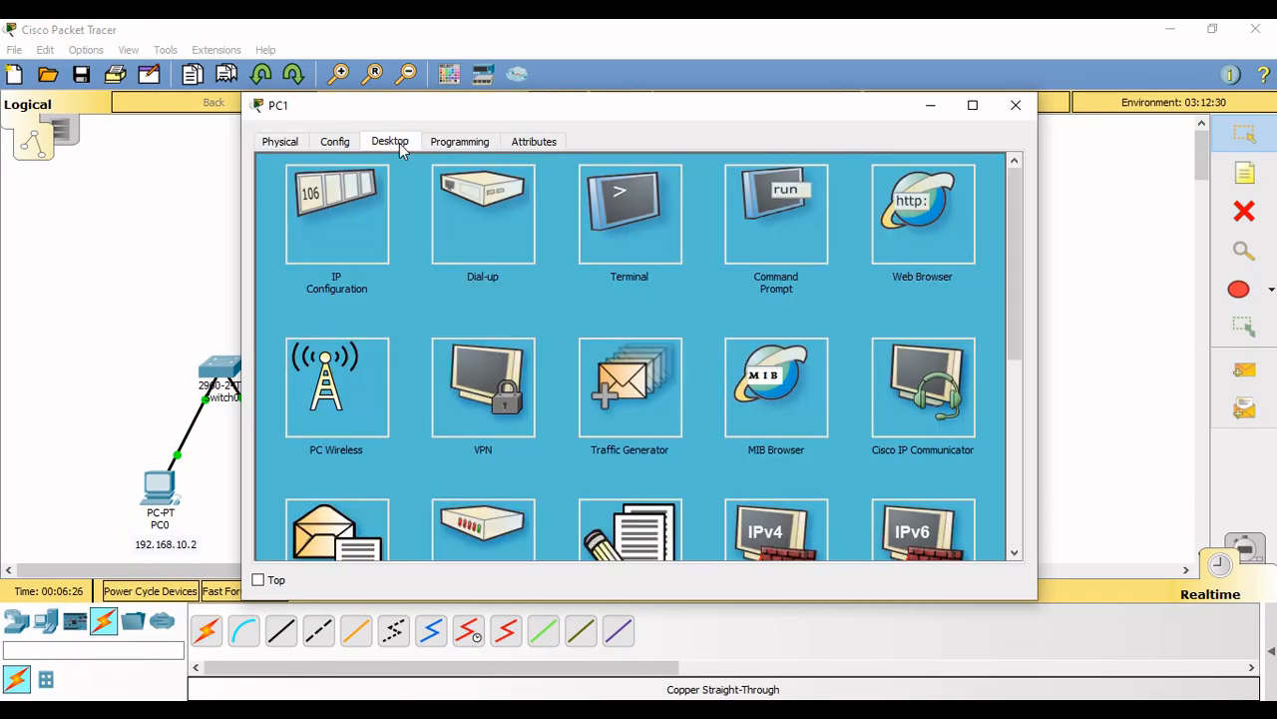
{"action": "left_click", "coordinate": [343, 207]}
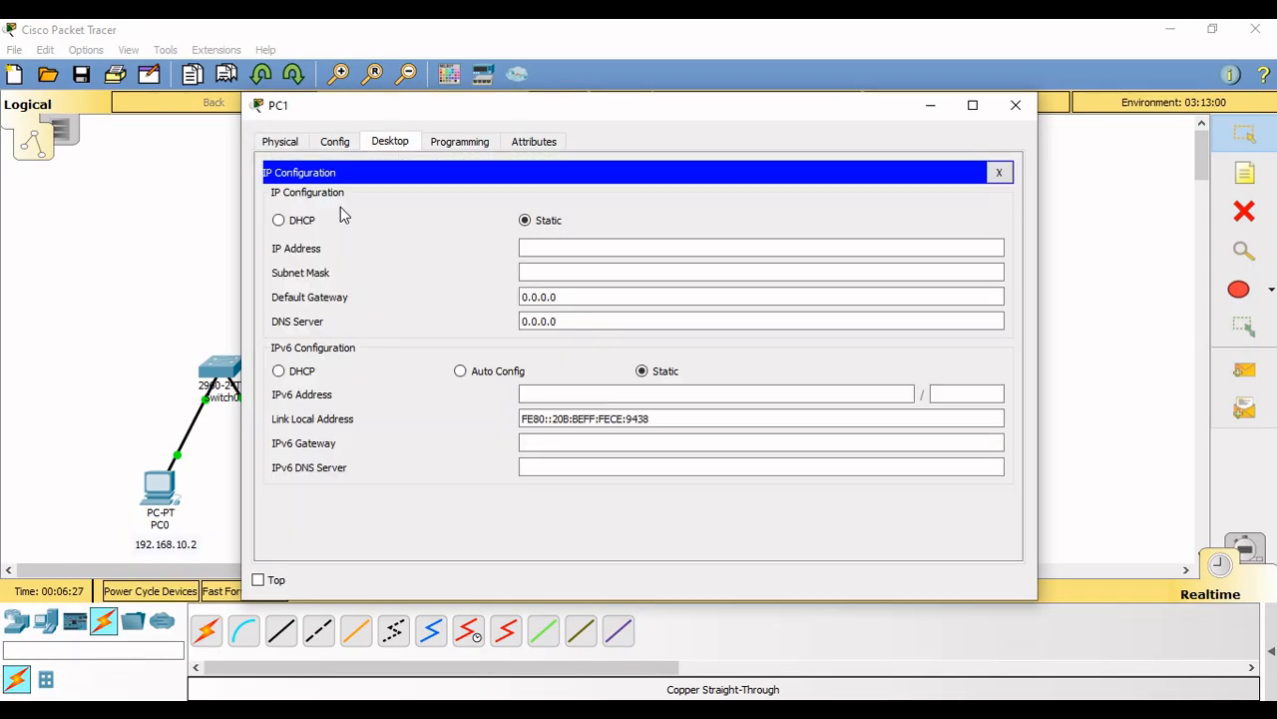
{"action": "left_click", "coordinate": [532, 249]}
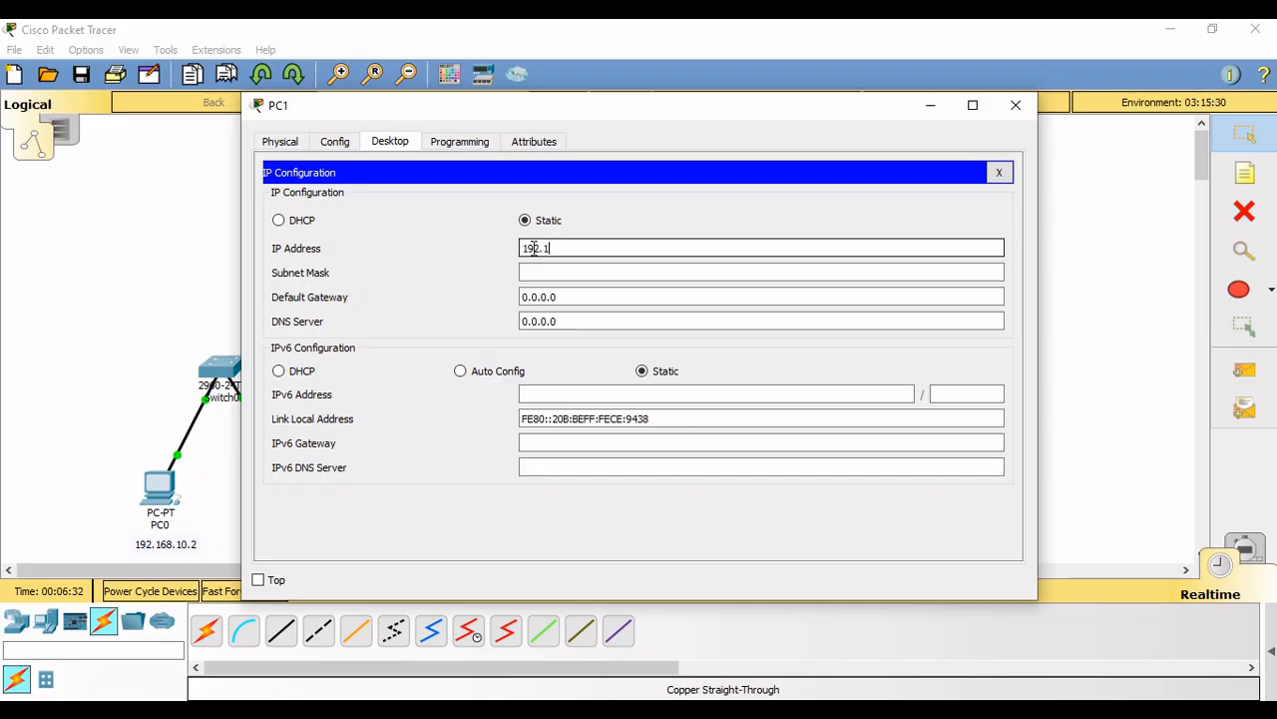
{"action": "type", "text": "192.168.10.3"}
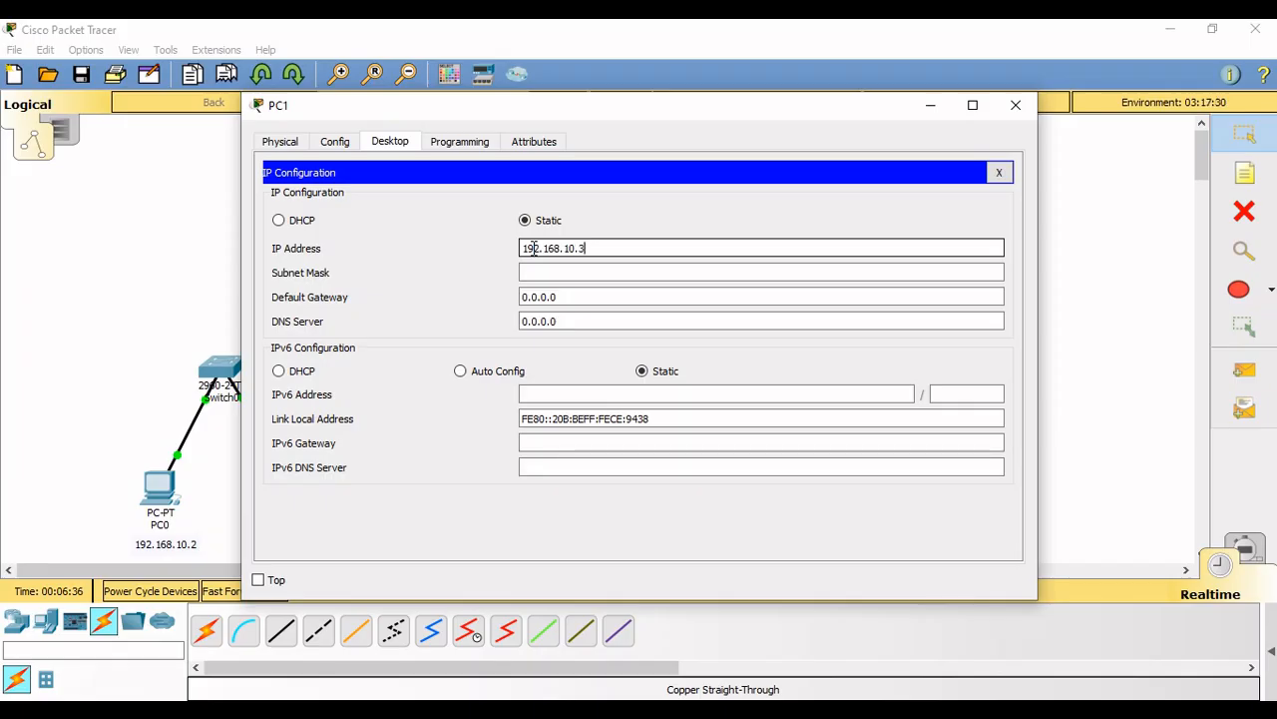
{"action": "left_click", "coordinate": [534, 273]}
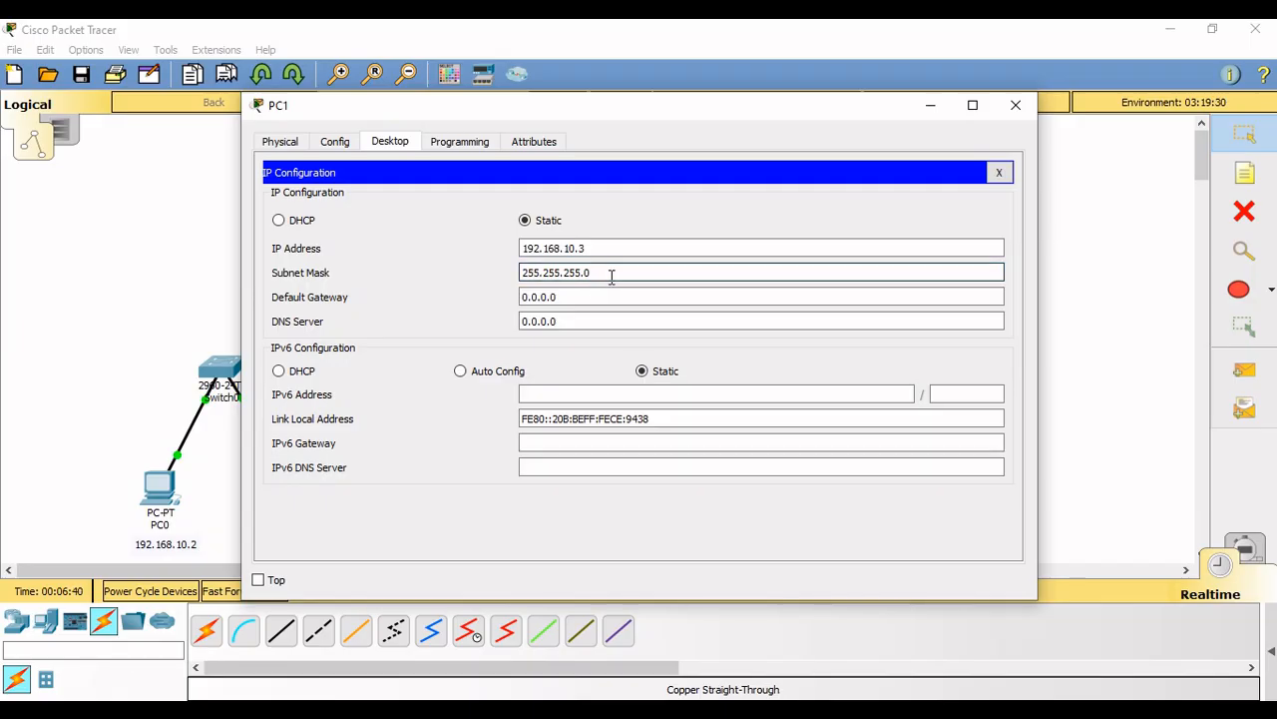
{"action": "left_click", "coordinate": [1013, 110]}
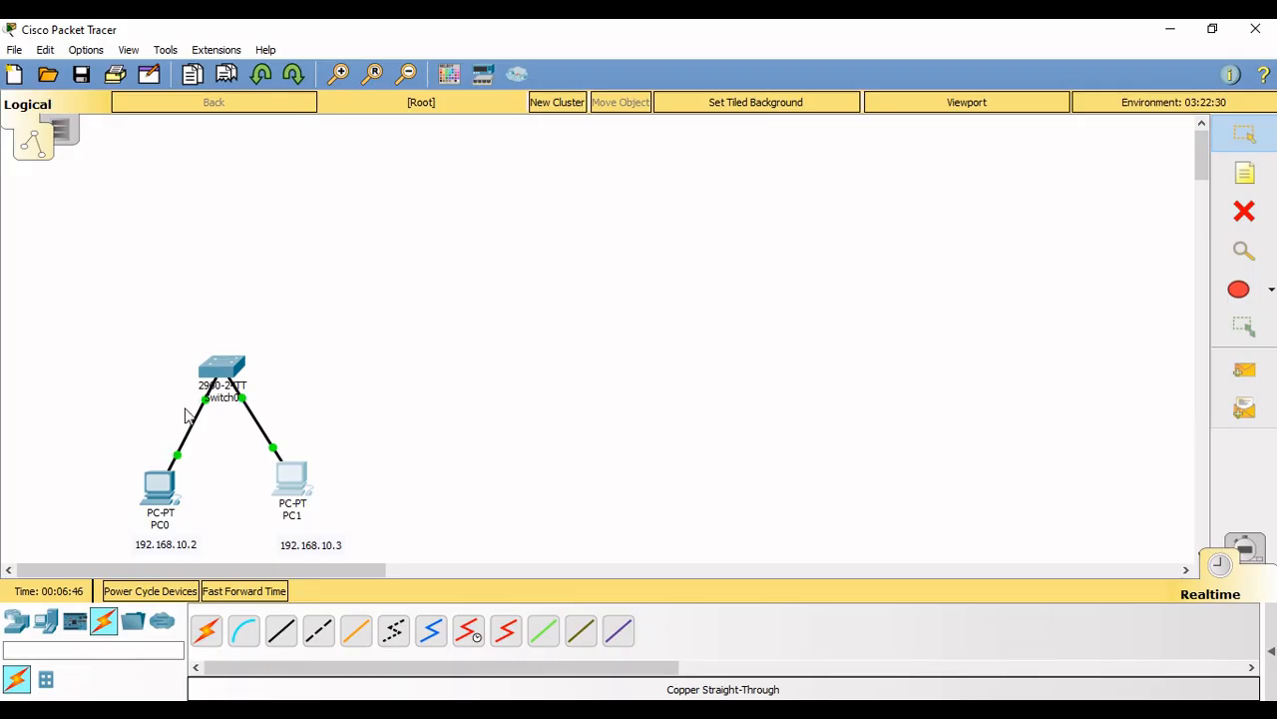
- Send a simple PDU from PC0 to PC1
{"action": "left_click", "coordinate": [1244, 376]}
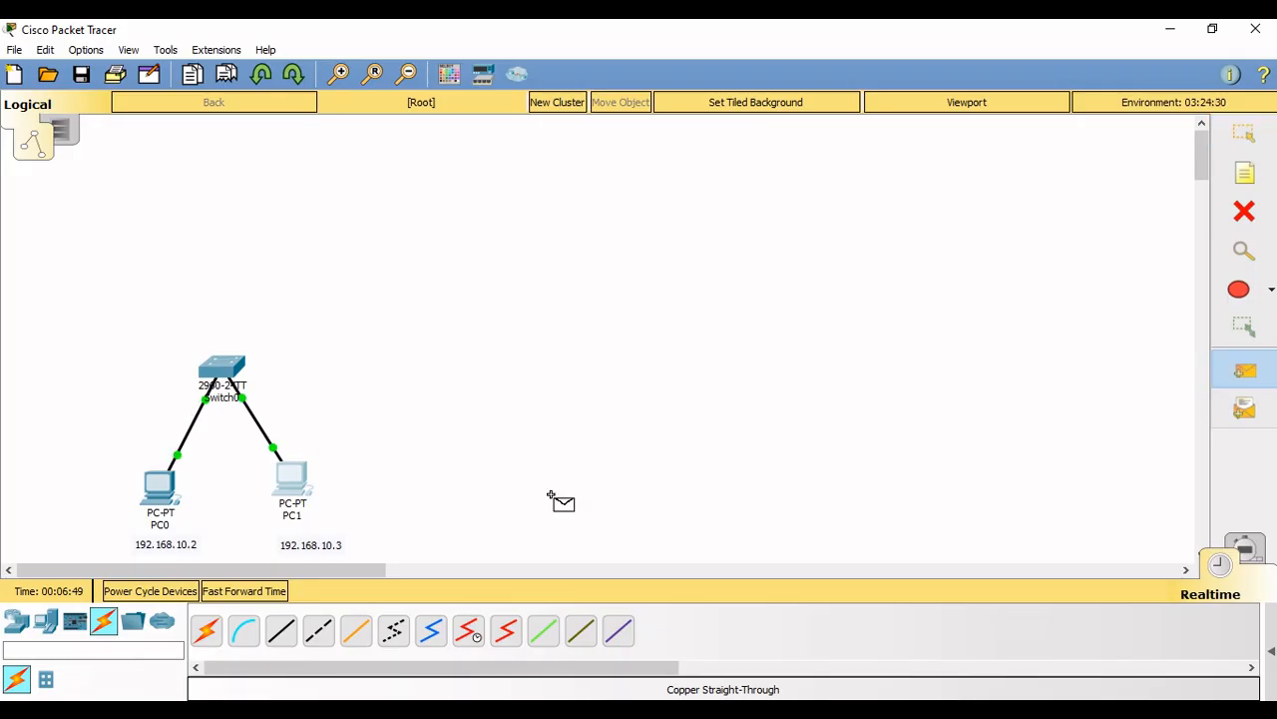
{"action": "left_click", "coordinate": [161, 492]}
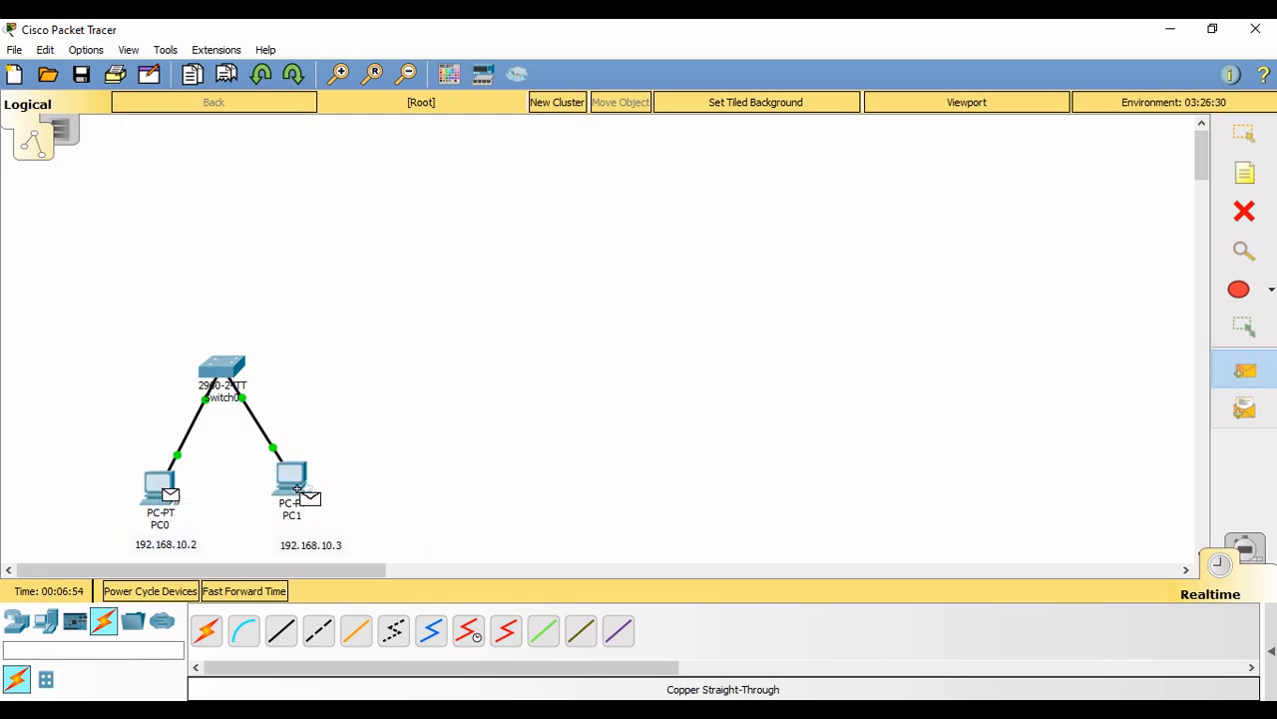
{"action": "left_click", "coordinate": [291, 483]}
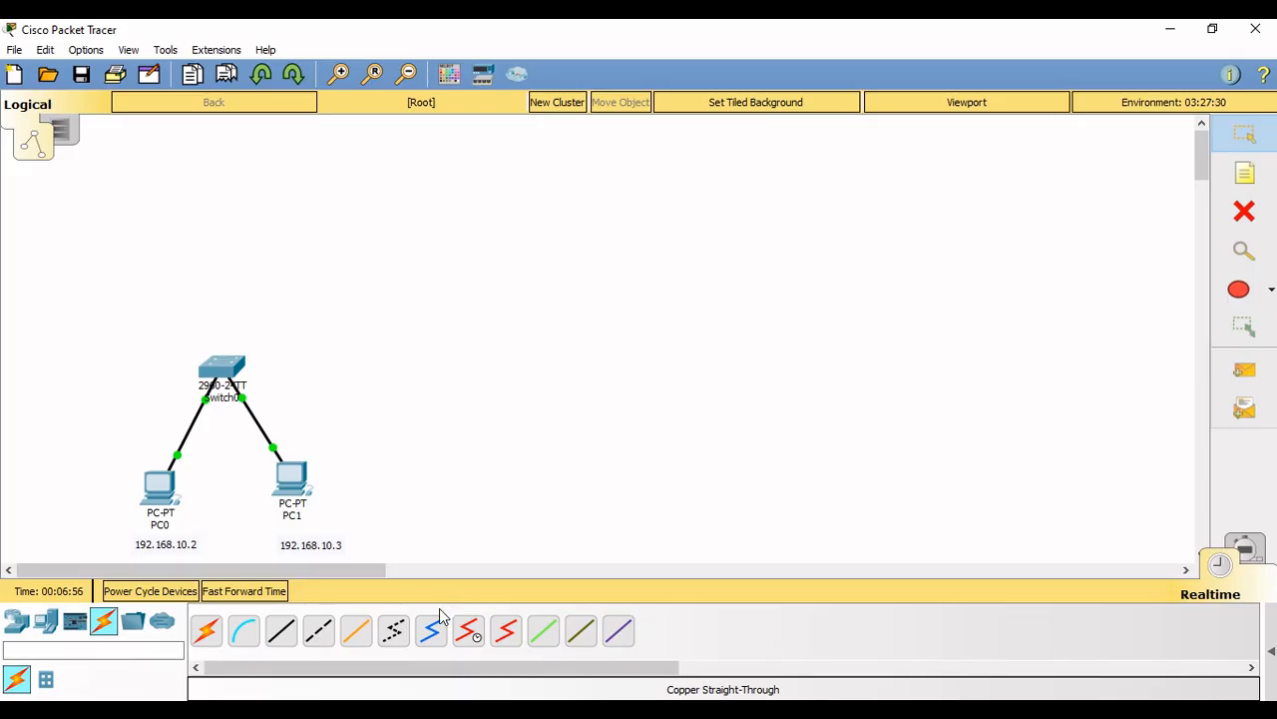
- Play the PDU's round trip between PC0 and PC1 automatically in simulation mode, and return to realtime mode
{"action": "left_click", "coordinate": [1254, 551]}
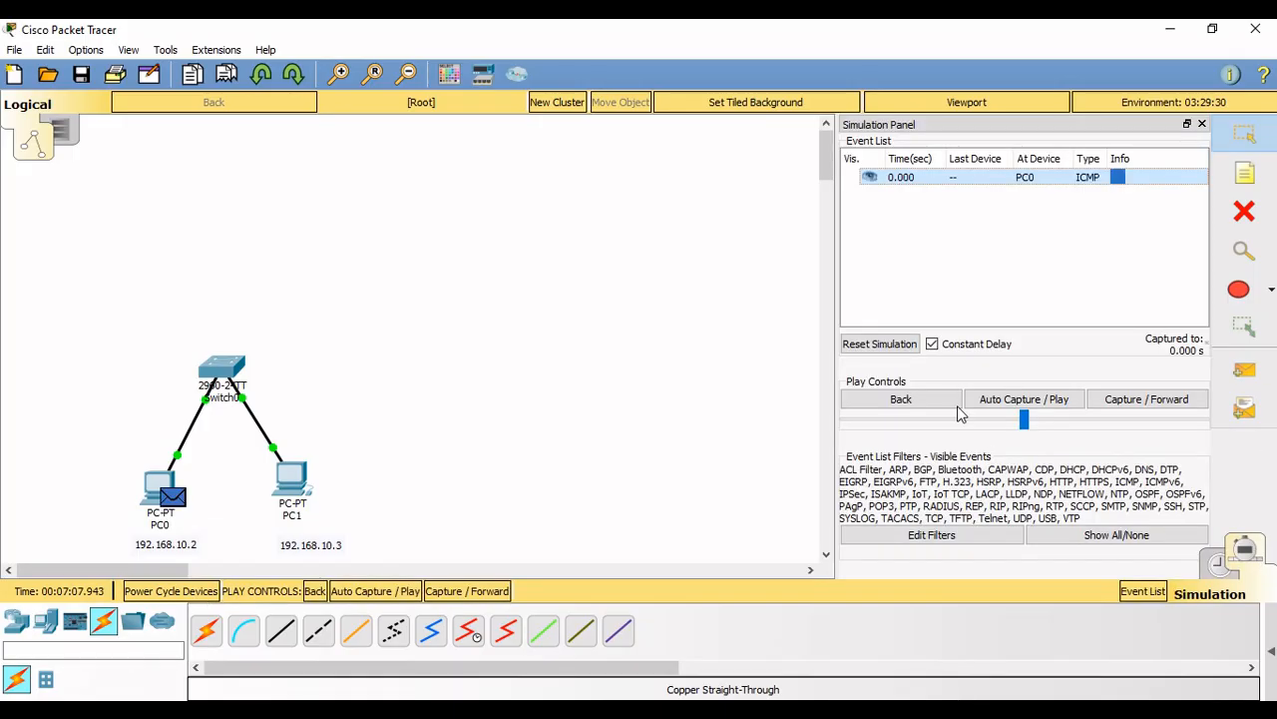
{"action": "left_click", "coordinate": [1028, 403]}
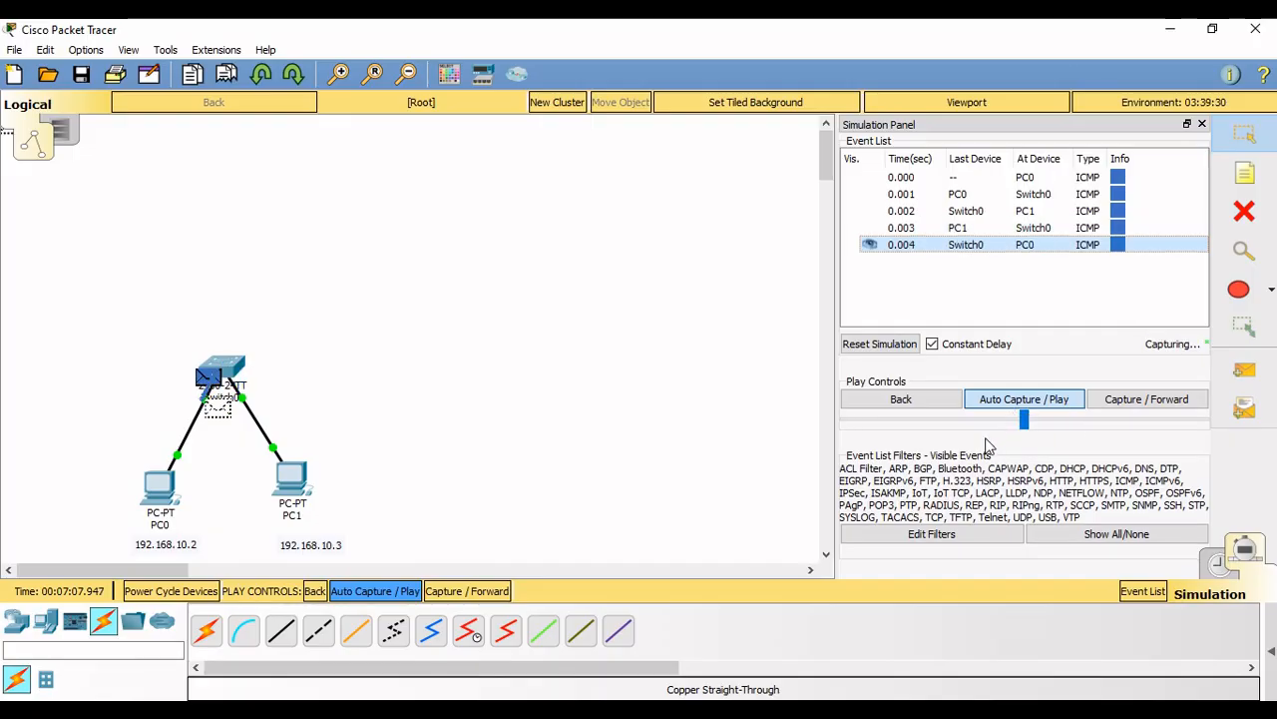
{"action": "left_click", "coordinate": [1216, 573]}
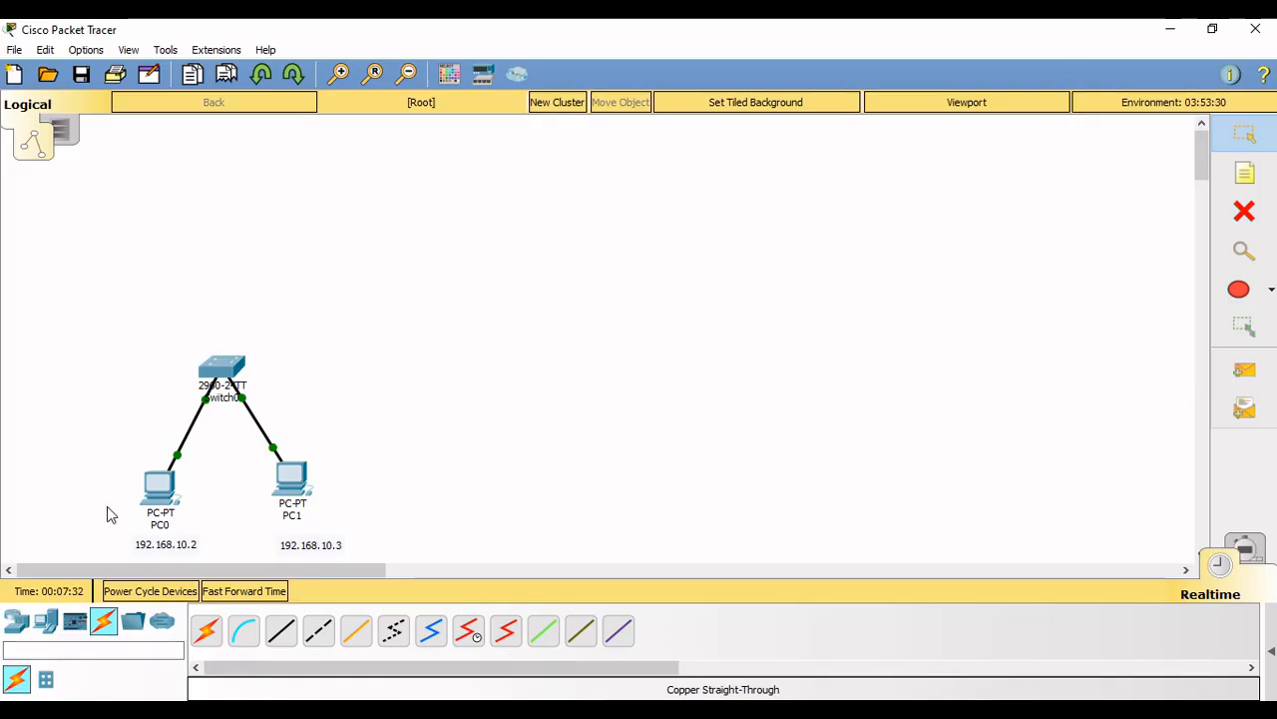
- Add a generic PC to the right of PC1 and align it with the existing PCs
{"action": "left_click", "coordinate": [45, 625]}
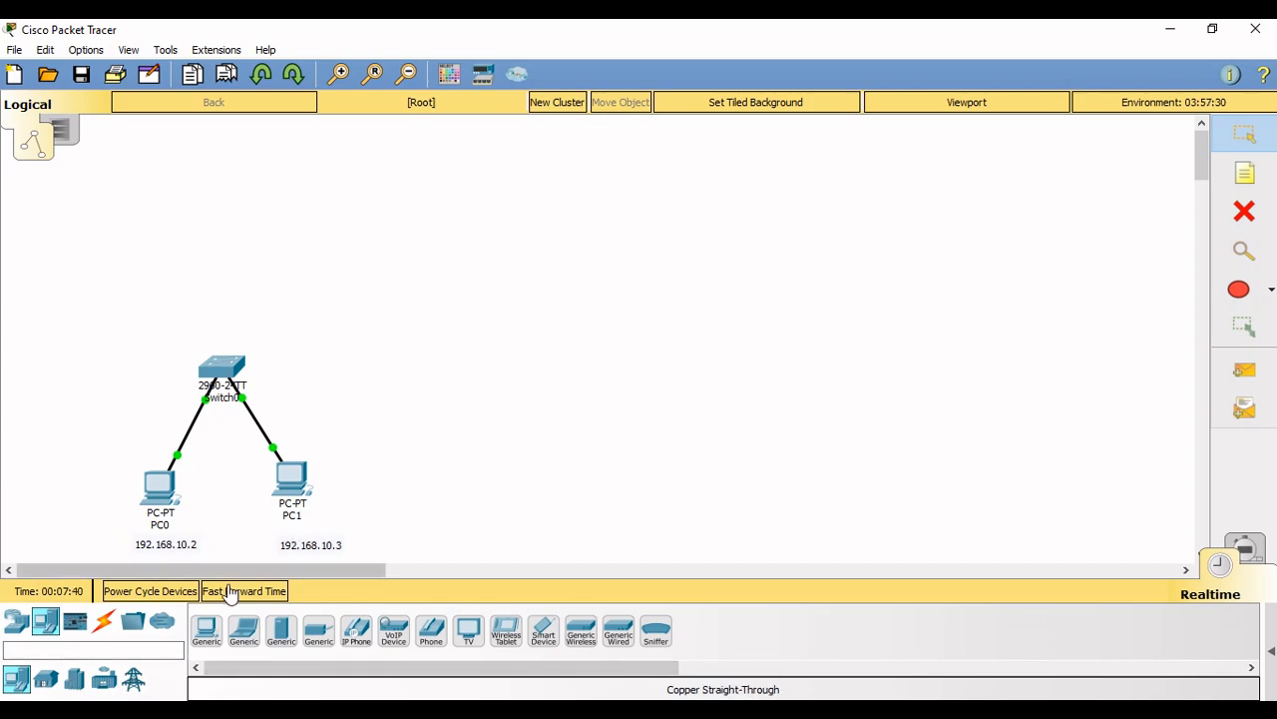
{"action": "left_click", "coordinate": [205, 630]}
{"action": "left_click", "coordinate": [383, 463]}
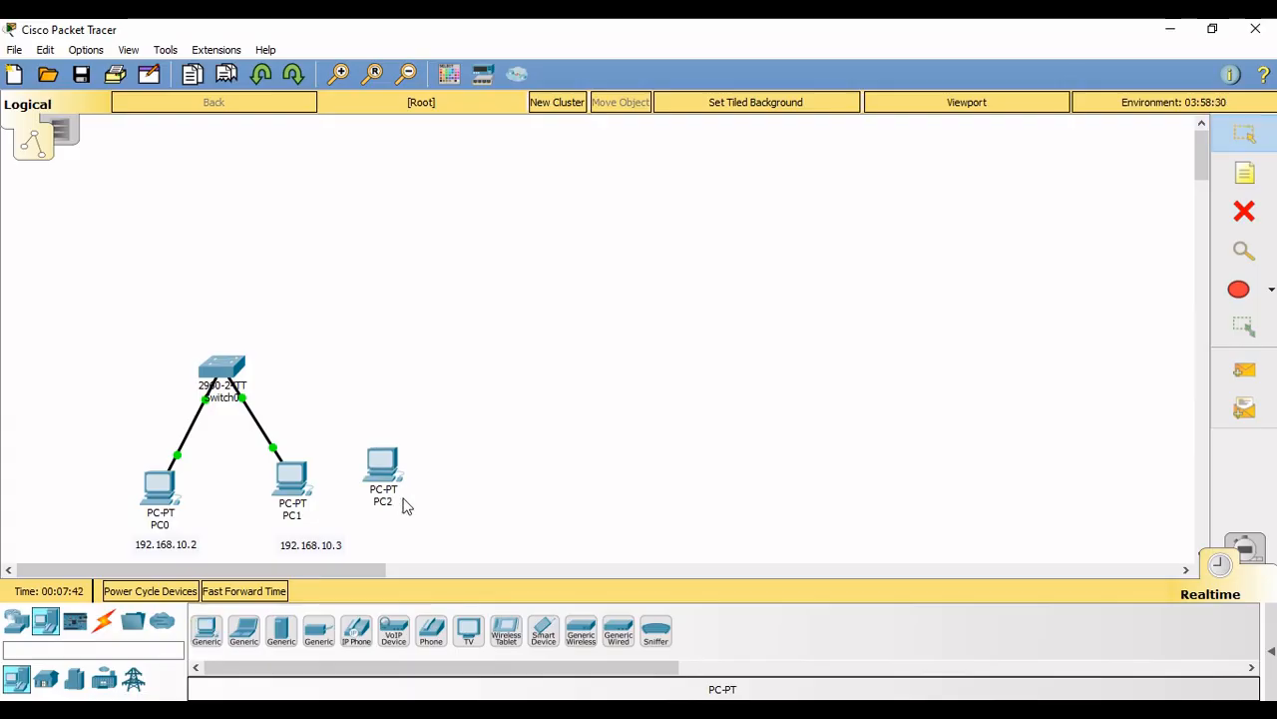
{"action": "left_click_drag", "start_coordinate": [384, 457], "coordinate": [396, 487]}
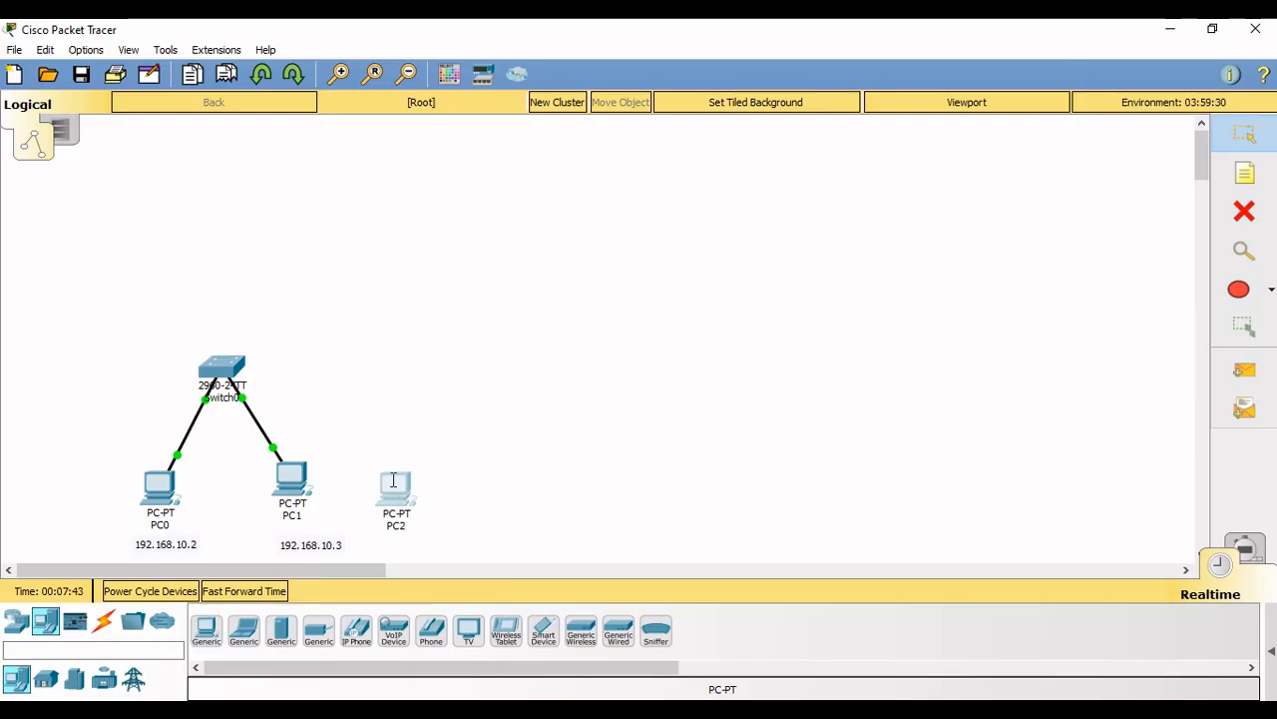
{"action": "left_click", "coordinate": [396, 481]}
{"action": "left_click", "coordinate": [1016, 105]}
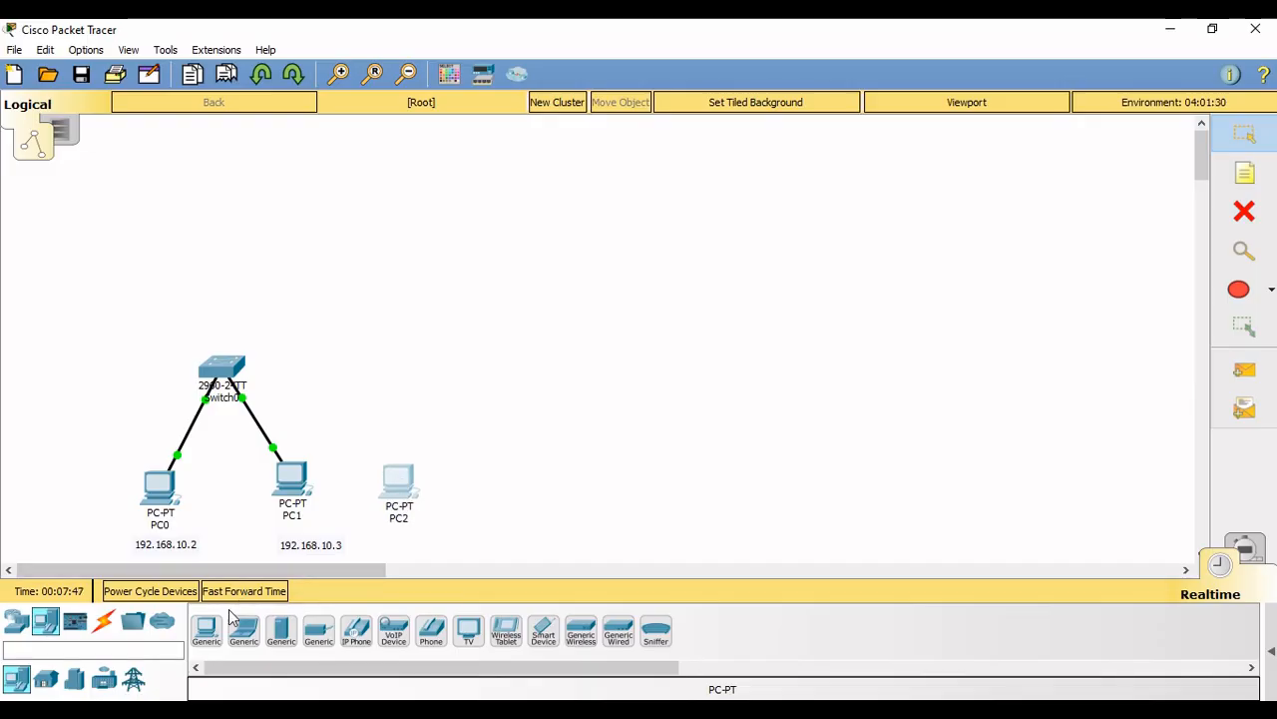
- Add three more generic PCs in a row to the right of PC2
{"action": "left_click", "coordinate": [205, 630]}
{"action": "left_click", "coordinate": [497, 477]}
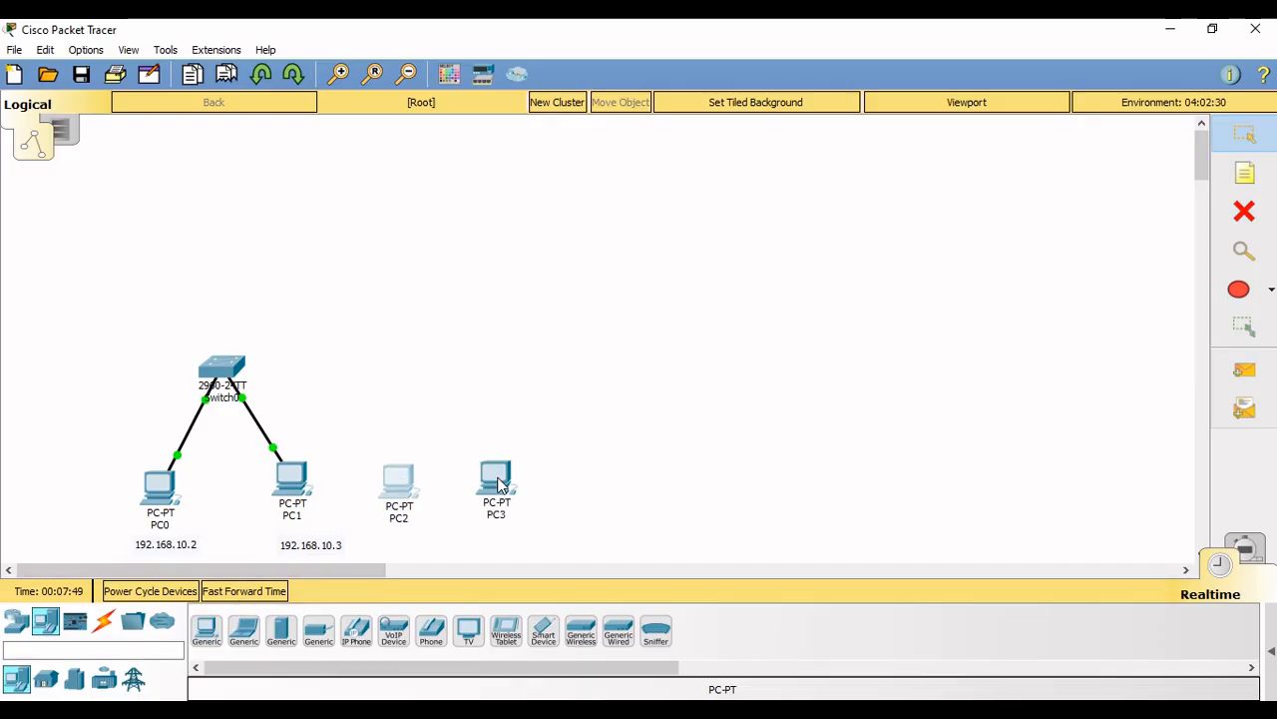
{"action": "left_click", "coordinate": [206, 629]}
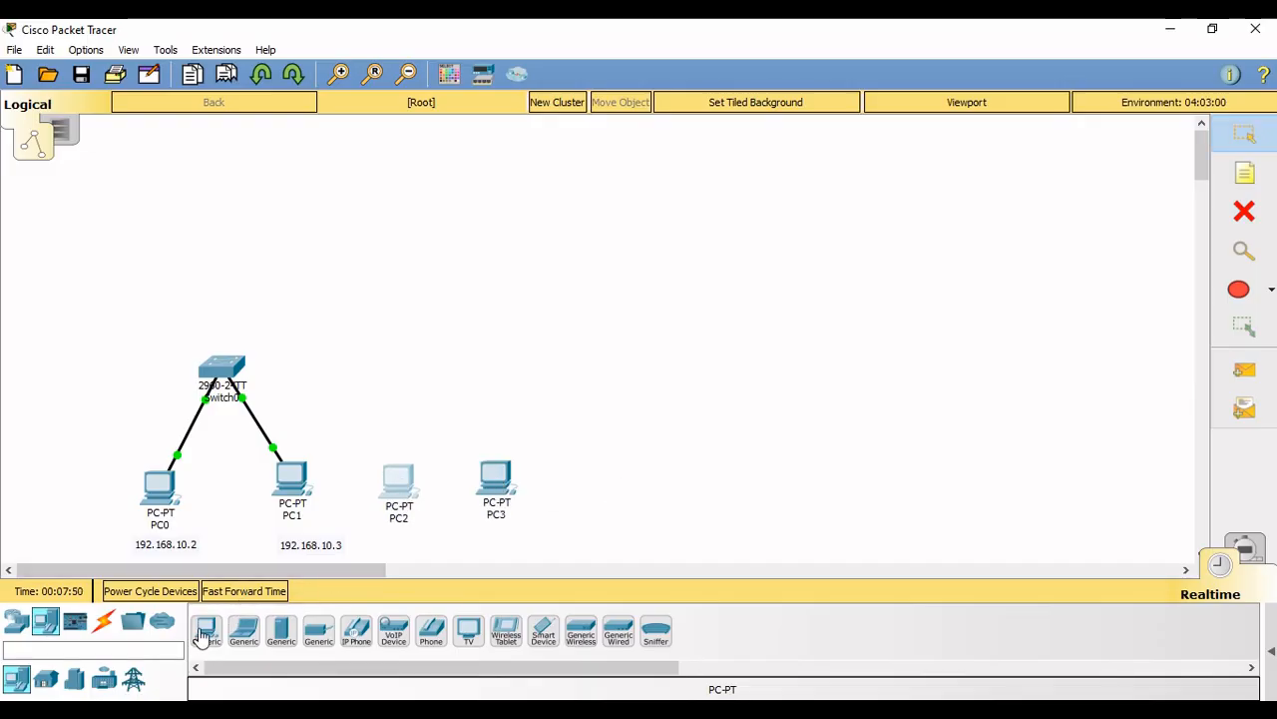
{"action": "left_click", "coordinate": [612, 481]}
{"action": "left_click", "coordinate": [206, 630]}
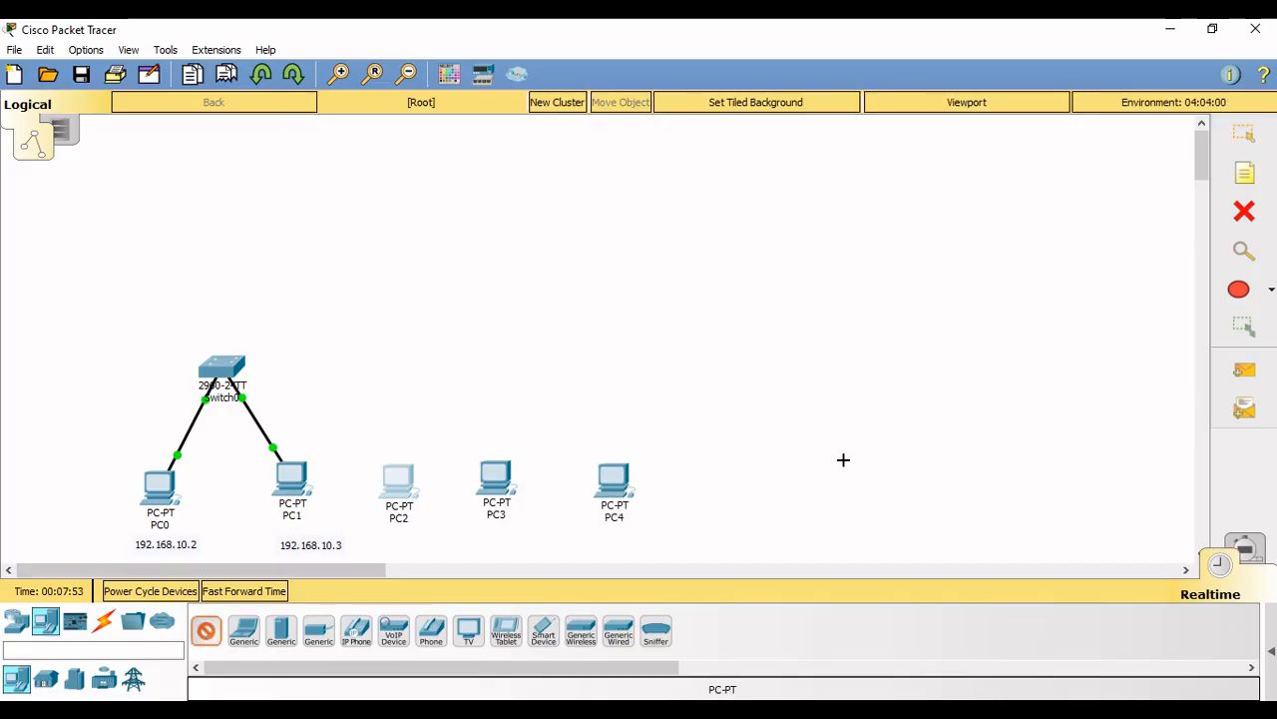
{"action": "left_click", "coordinate": [704, 477]}
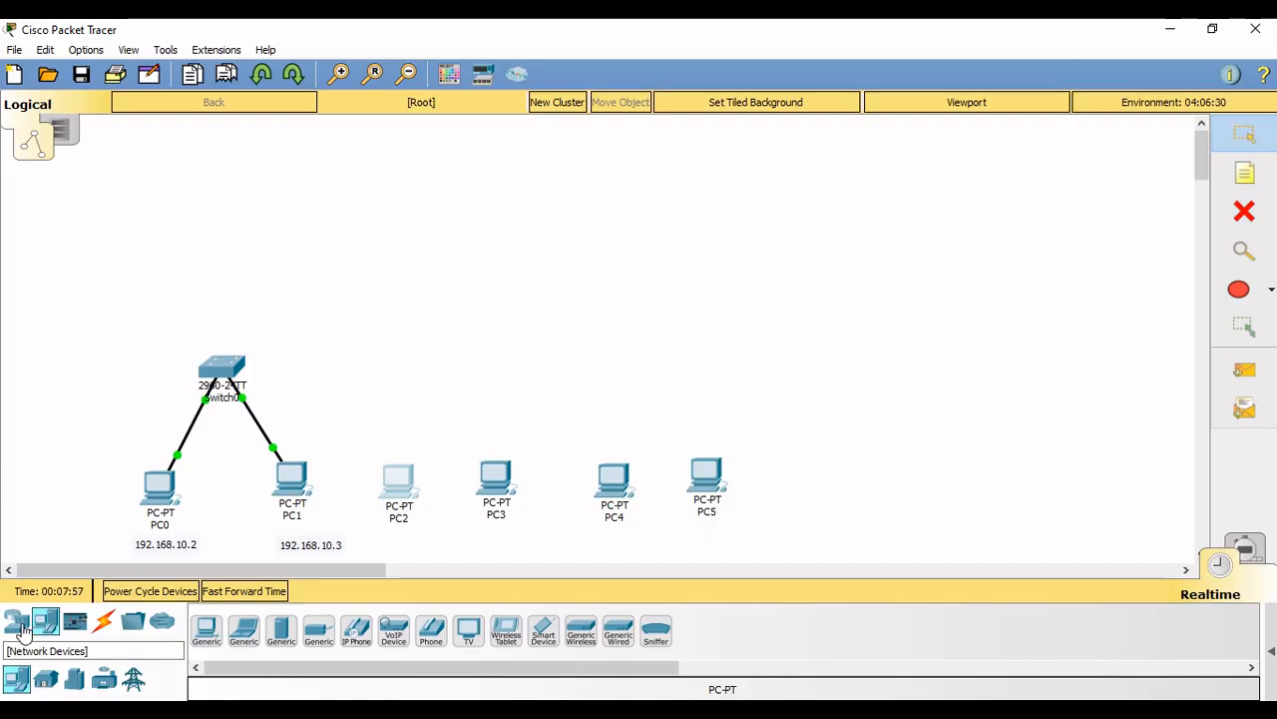
- Add two 2960 switches, one above PC2 and PC3 and one above PC4 and PC5
{"action": "left_click", "coordinate": [22, 631]}
{"action": "left_click", "coordinate": [46, 681]}
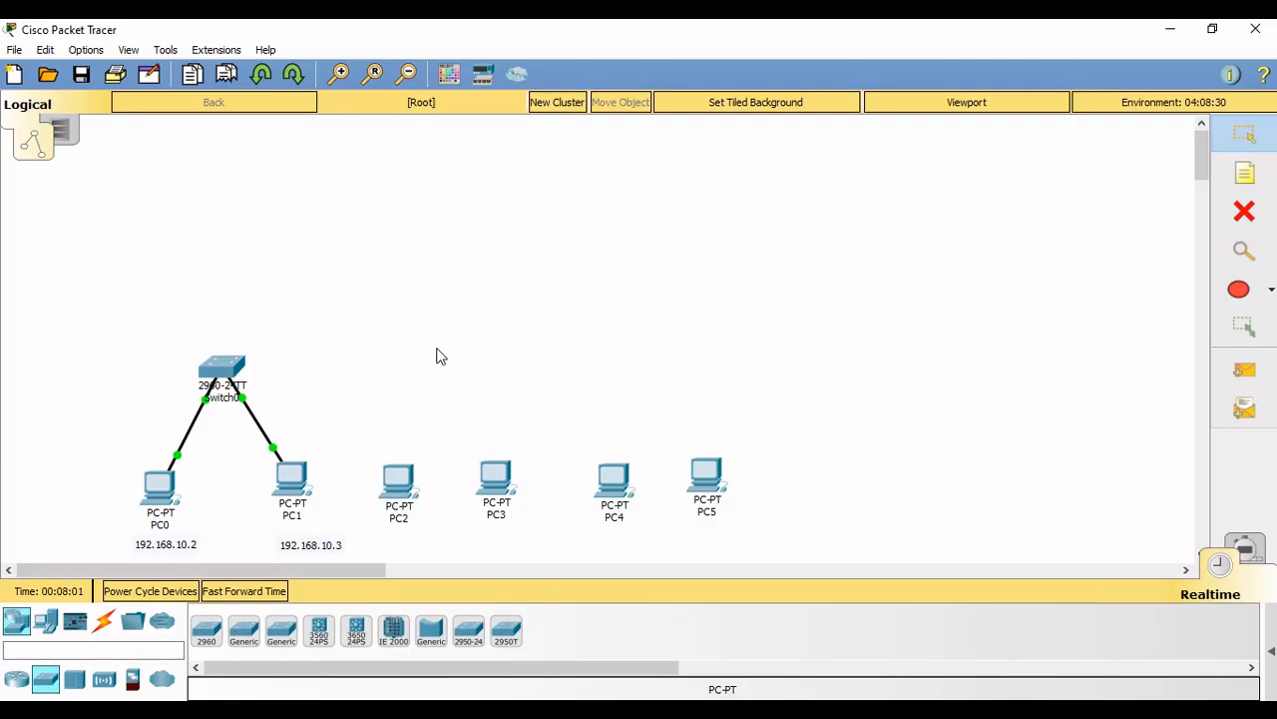
{"action": "left_click", "coordinate": [209, 637]}
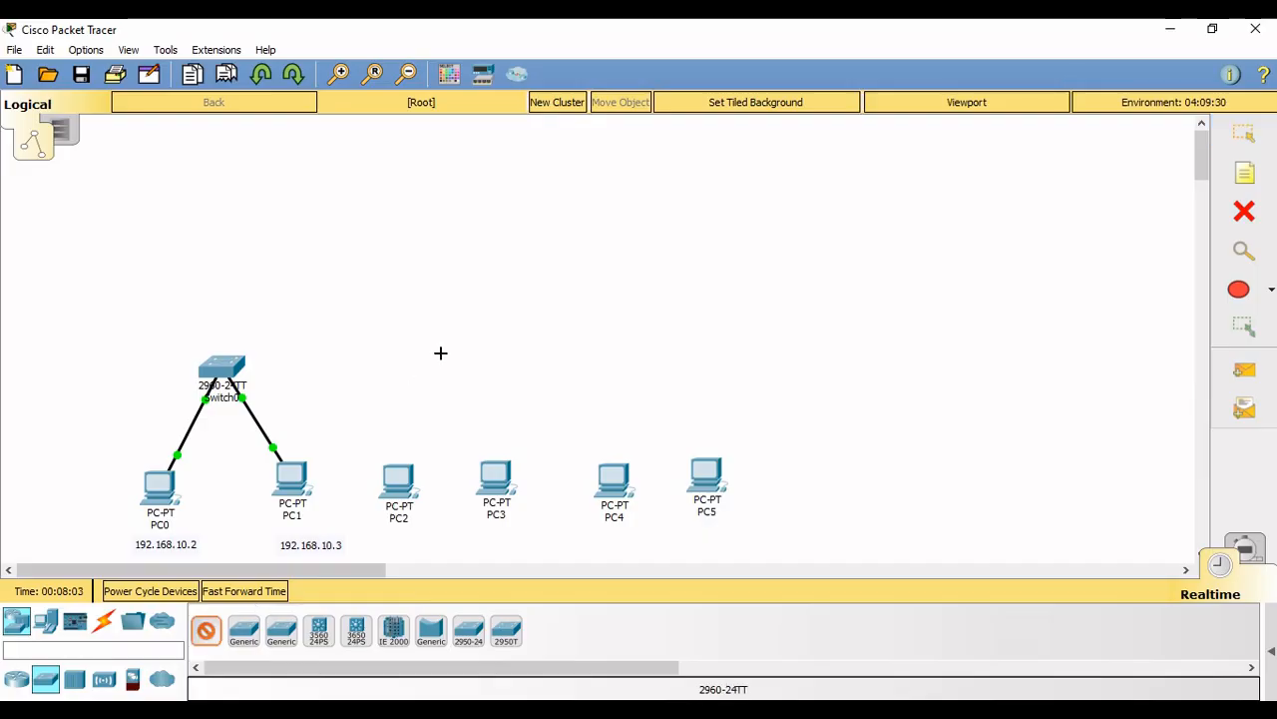
{"action": "left_click", "coordinate": [444, 346]}
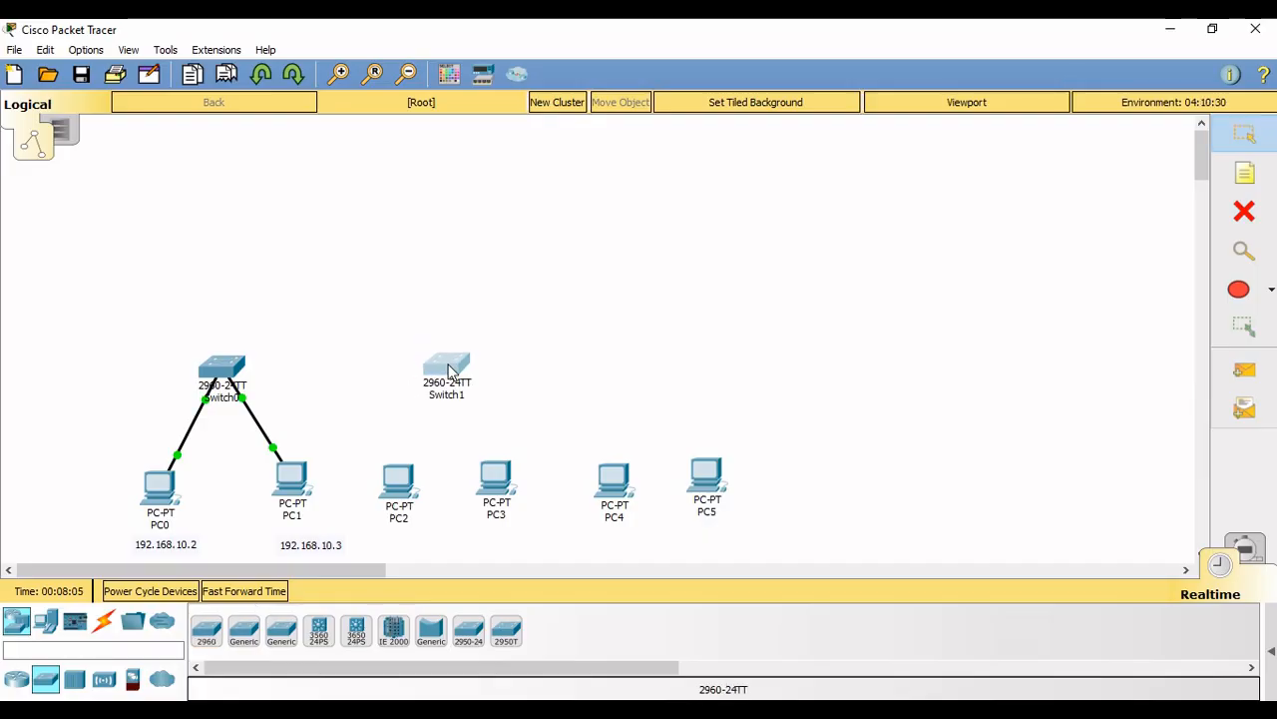
{"action": "left_click", "coordinate": [221, 632]}
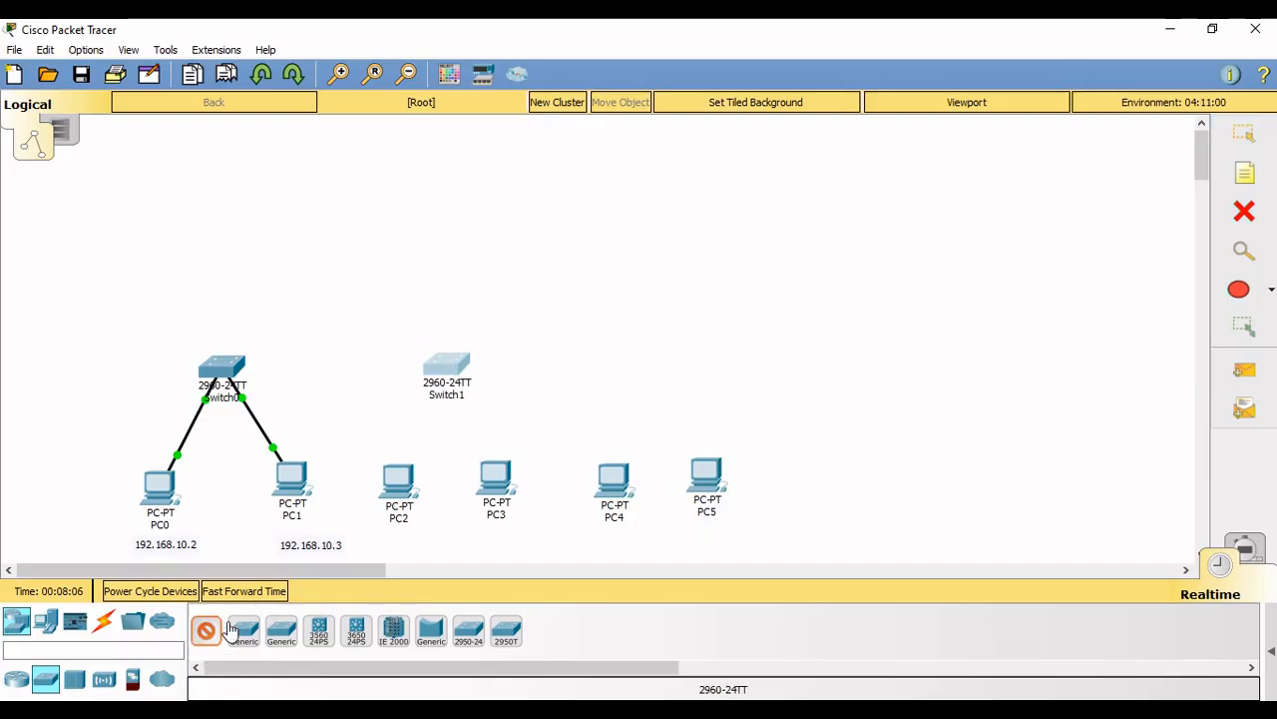
{"action": "left_click", "coordinate": [668, 358]}
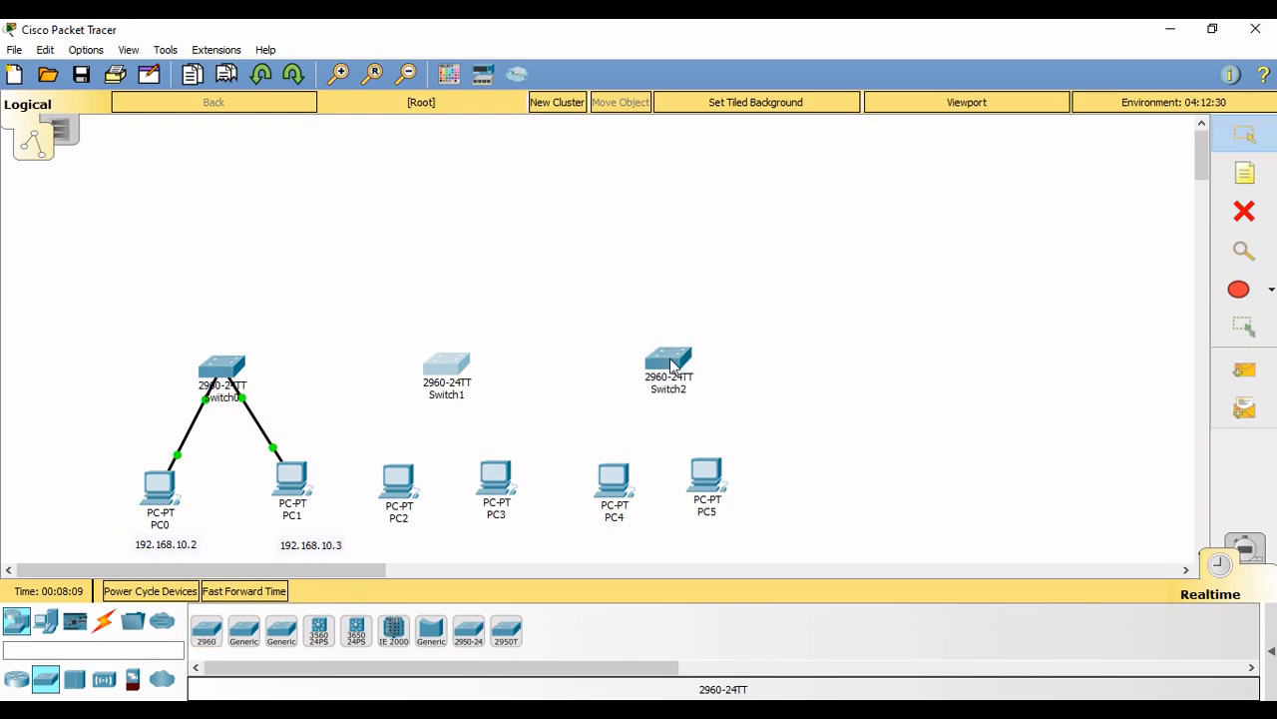
- Connect PC2's FastEthernet0 to Switch1's FastEthernet0/1 with a copper straight-through cable
{"action": "left_click", "coordinate": [104, 620]}
{"action": "left_click", "coordinate": [282, 631]}
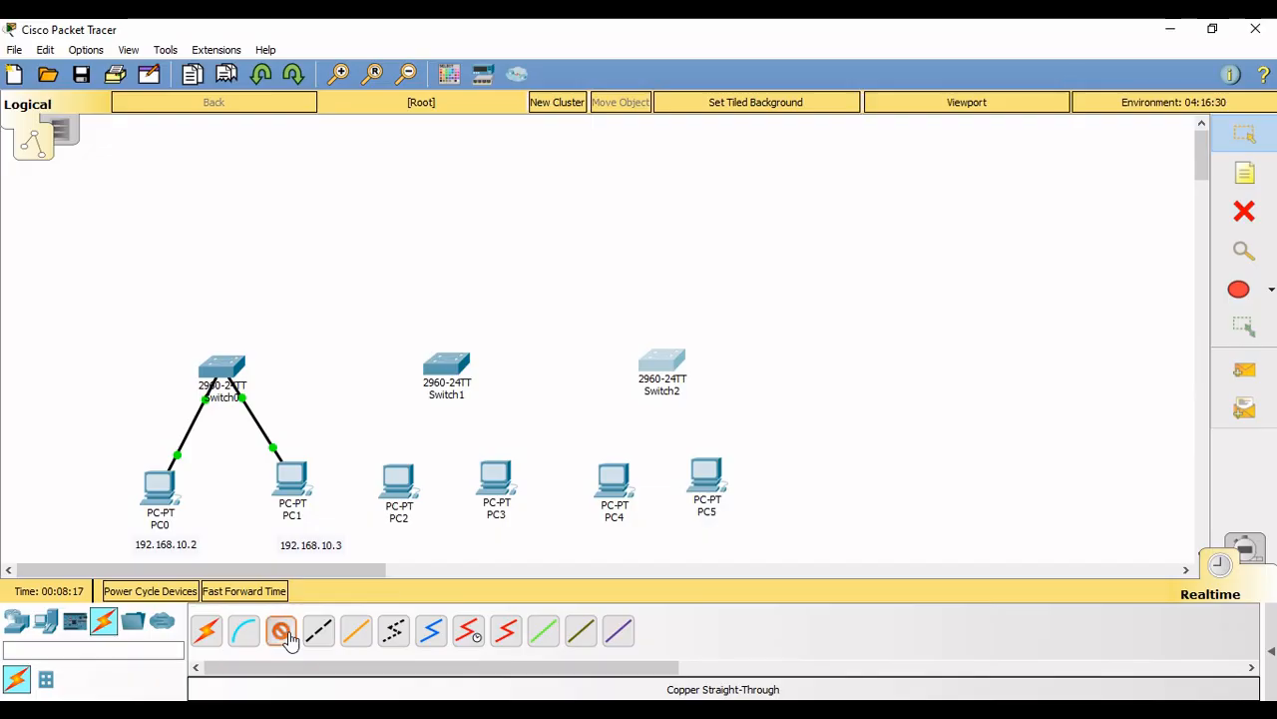
{"action": "left_click", "coordinate": [394, 479]}
{"action": "left_click", "coordinate": [440, 550]}
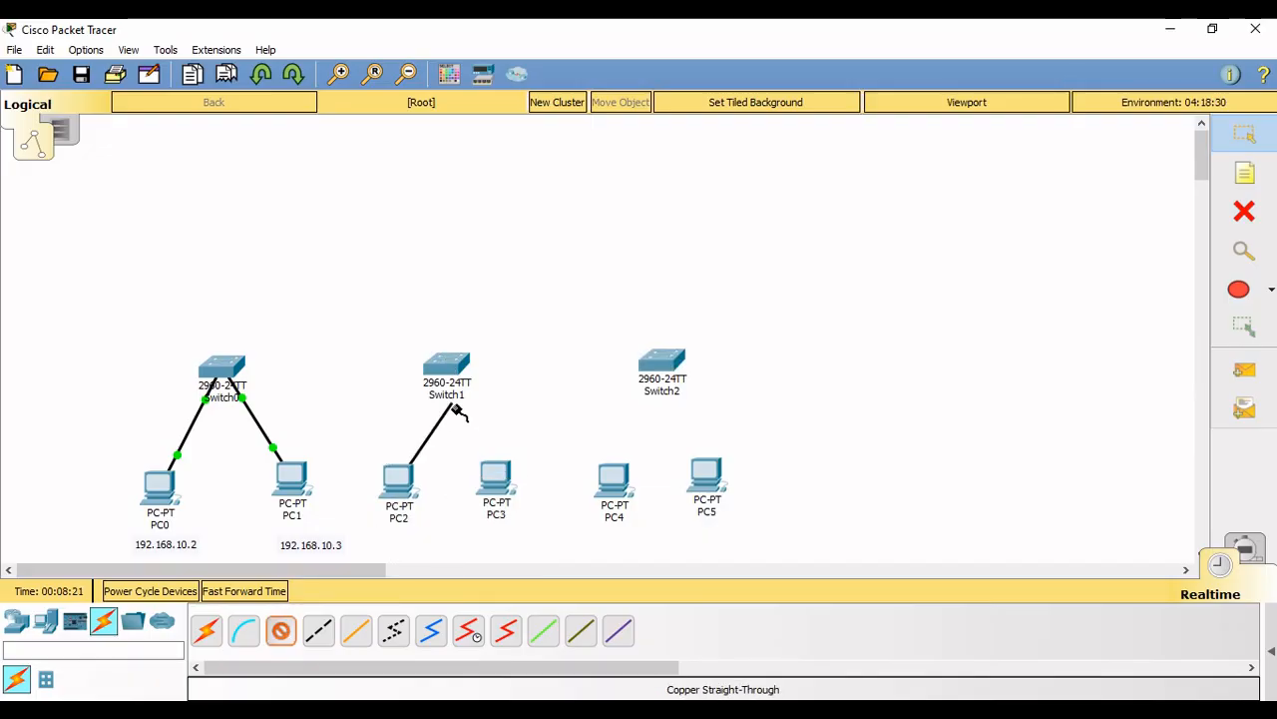
{"action": "left_click", "coordinate": [446, 369]}
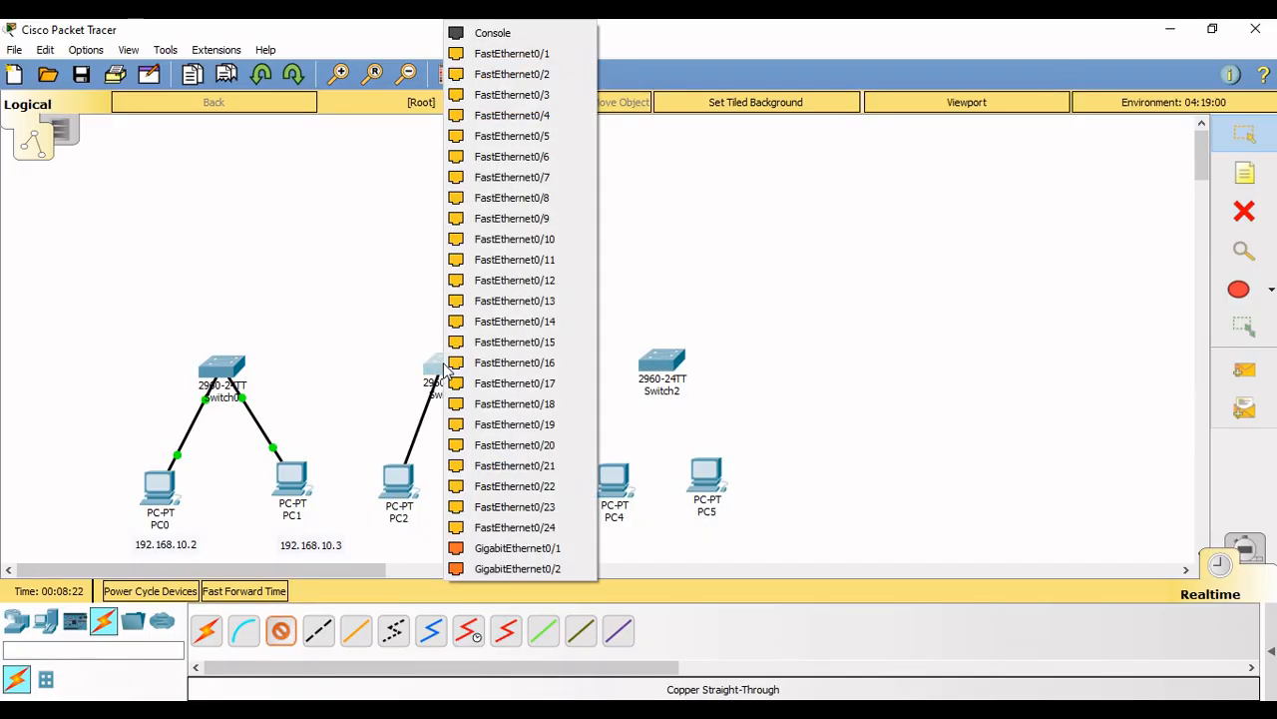
{"action": "left_click", "coordinate": [545, 52]}
- Connect PC3's FastEthernet0 to Switch1's FastEthernet0/2 with a copper straight-through cable
{"action": "left_click", "coordinate": [282, 630]}
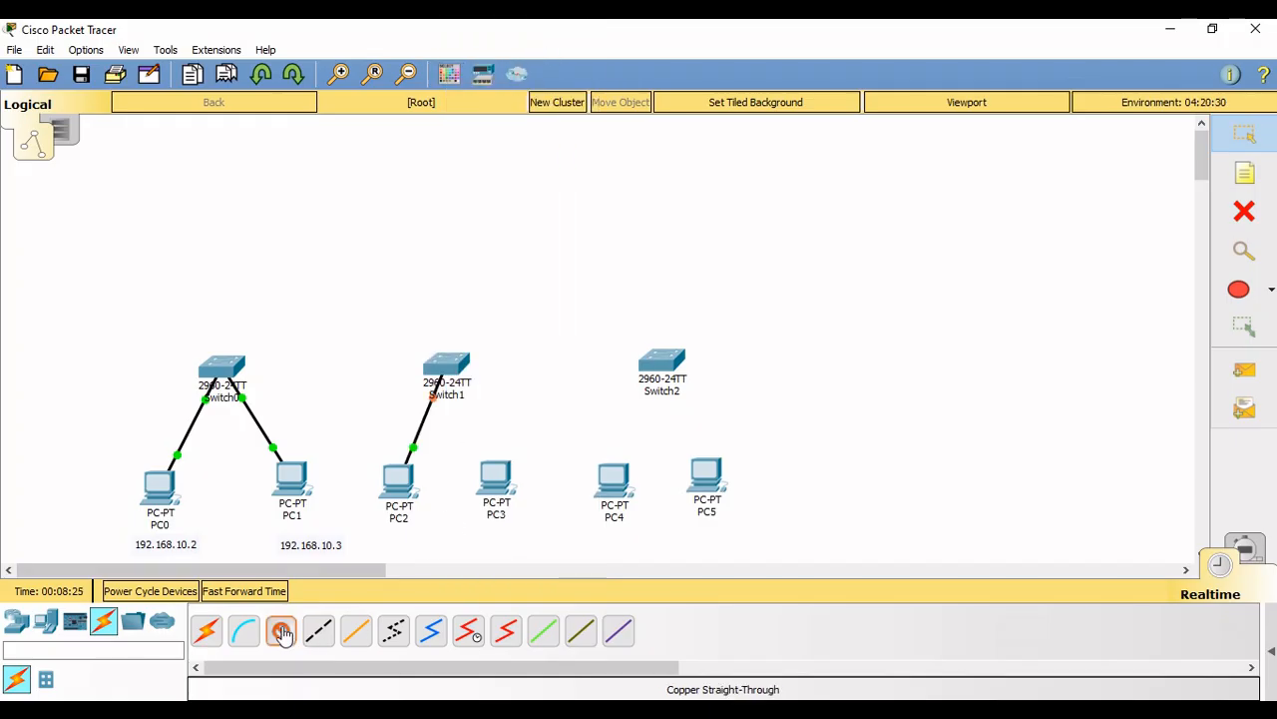
{"action": "left_click", "coordinate": [496, 470]}
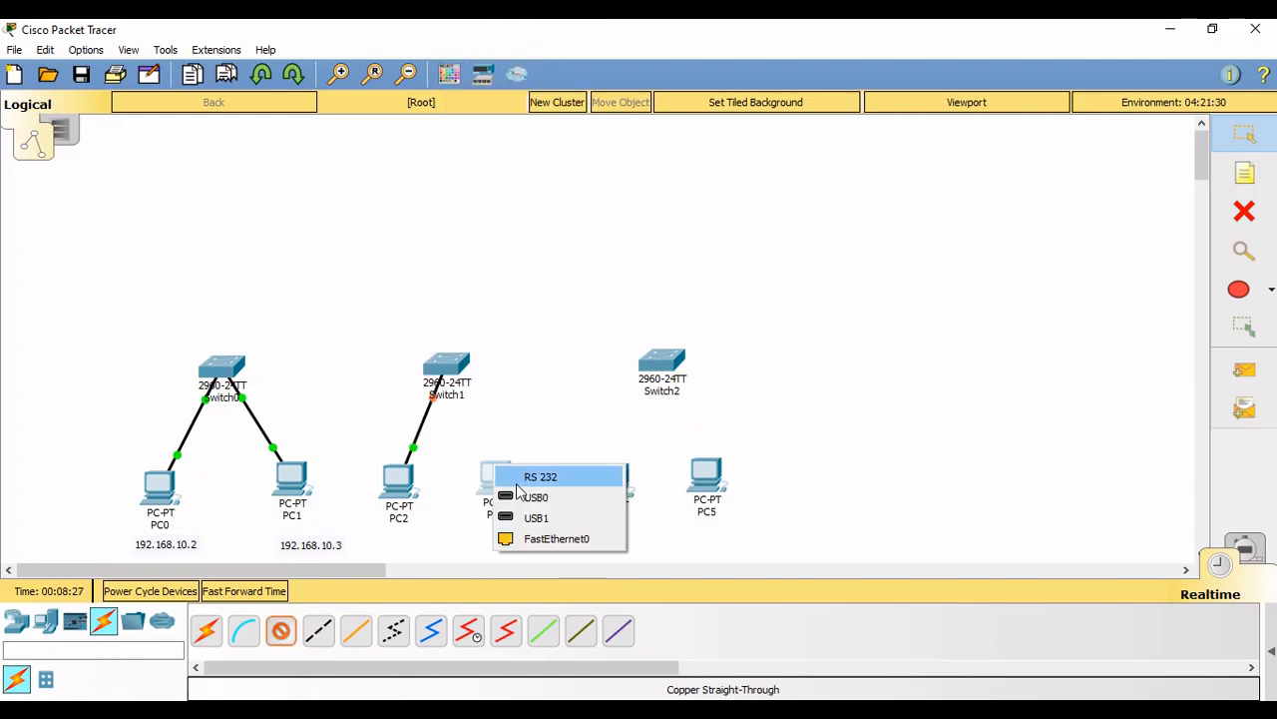
{"action": "left_click", "coordinate": [539, 538]}
{"action": "left_click", "coordinate": [446, 367]}
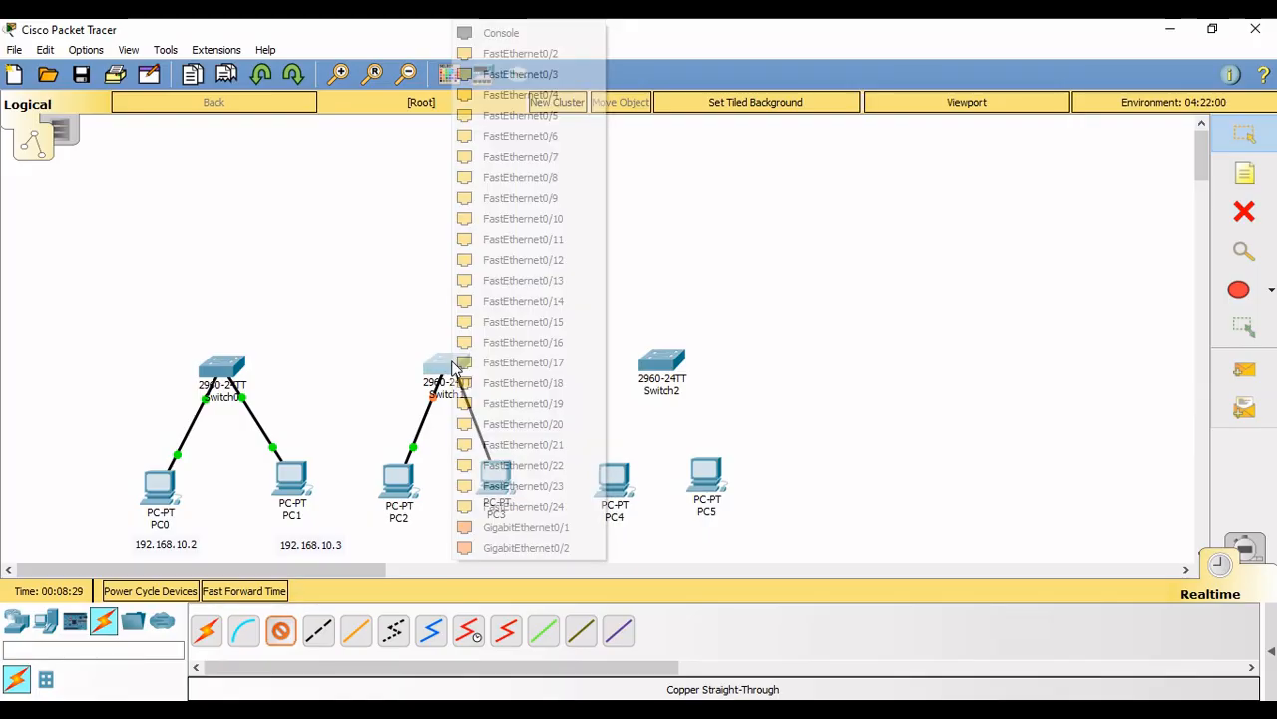
{"action": "left_click", "coordinate": [498, 57]}
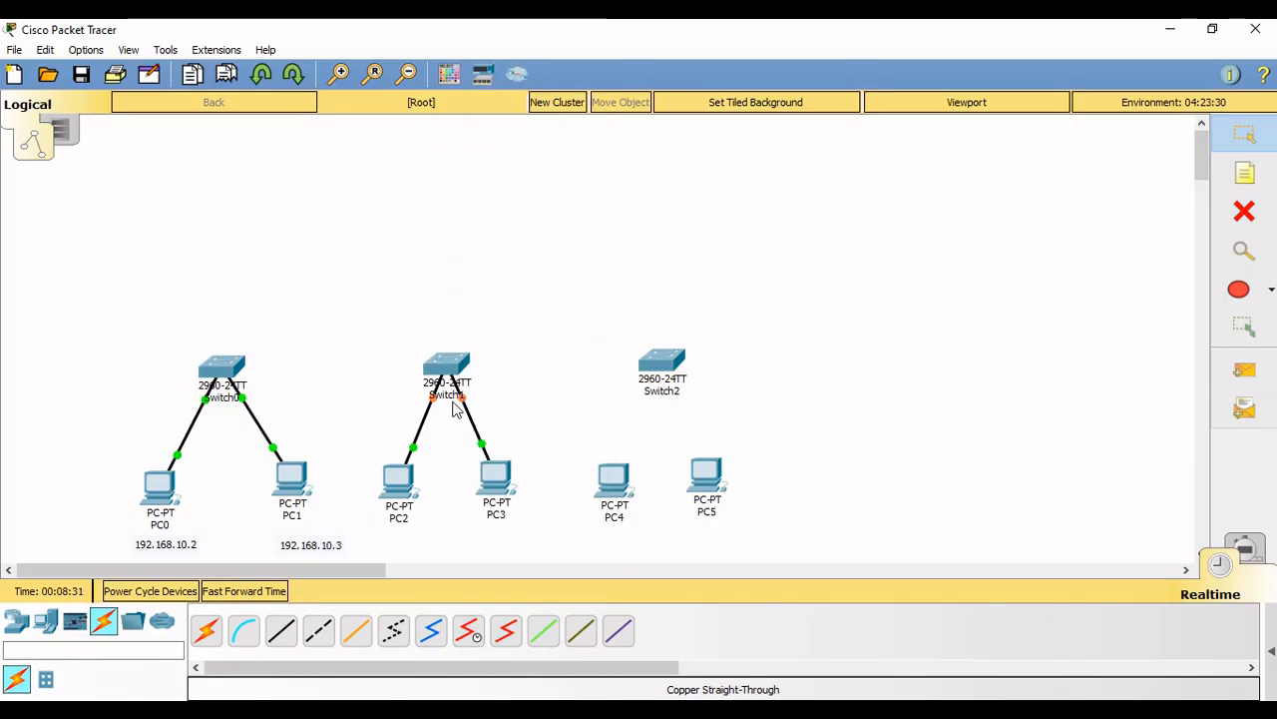
- Connect PC4's FastEthernet0 to Switch2's FastEthernet0/1 with a copper straight-through cable
{"action": "left_click", "coordinate": [281, 629]}
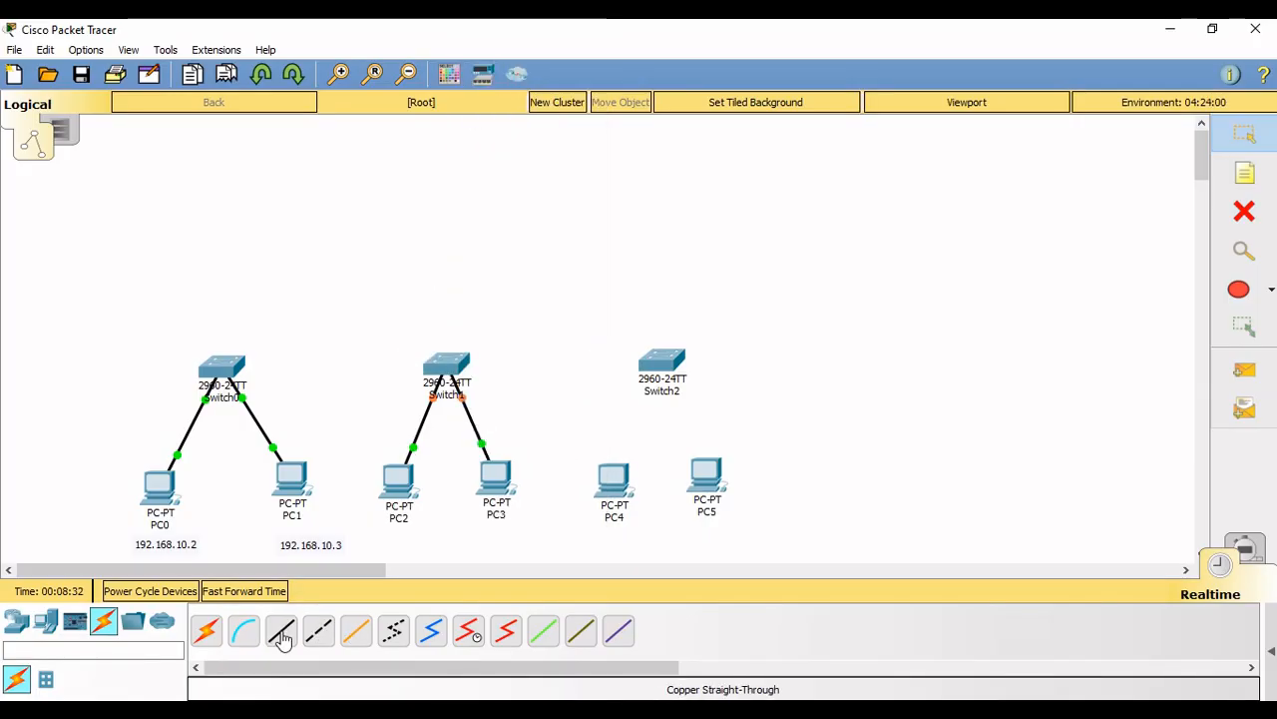
{"action": "left_click", "coordinate": [616, 476]}
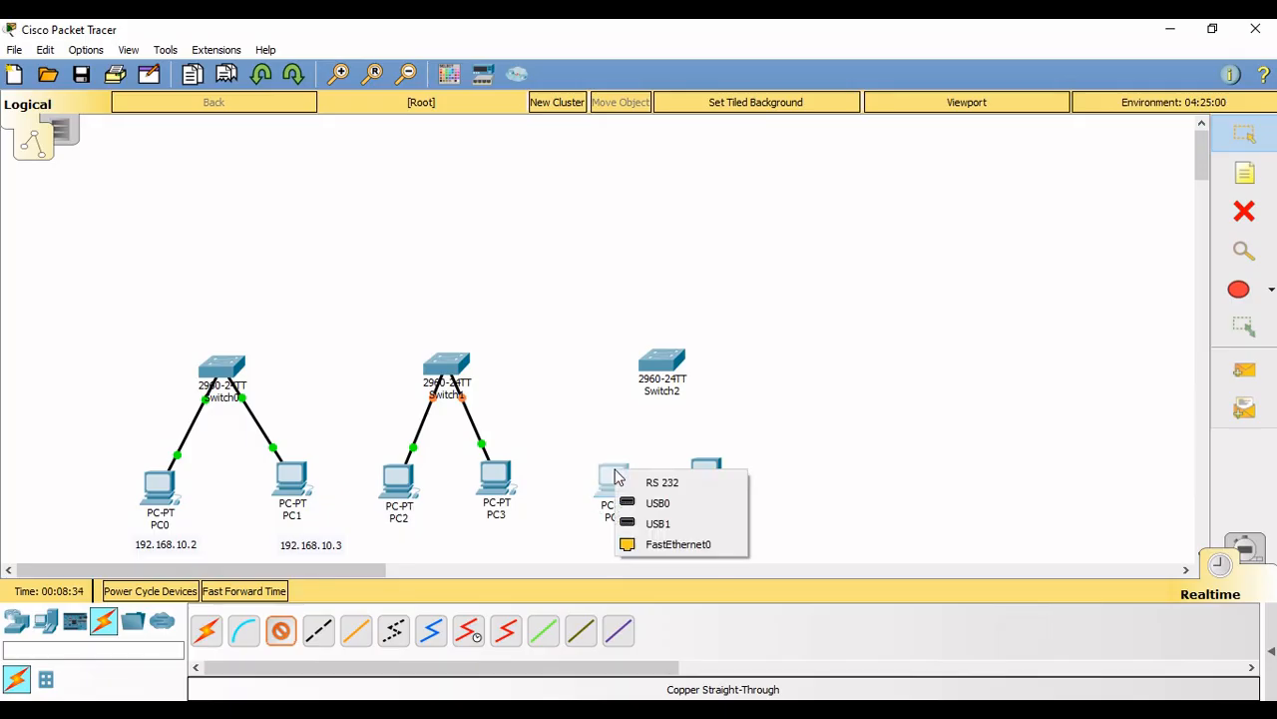
{"action": "left_click", "coordinate": [664, 545]}
{"action": "left_click", "coordinate": [667, 361]}
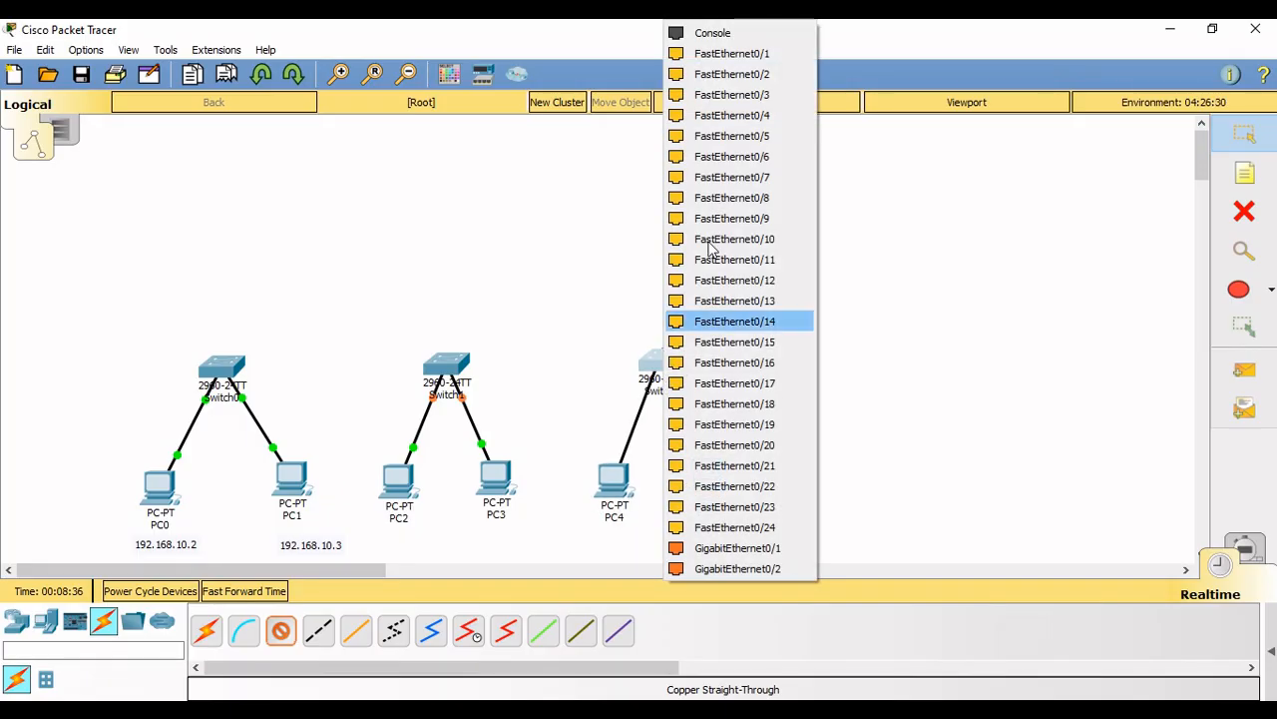
{"action": "left_click", "coordinate": [741, 54]}
- Connect PC5's FastEthernet0 to Switch2's FastEthernet0/2 with a copper straight-through cable
{"action": "left_click", "coordinate": [282, 630]}
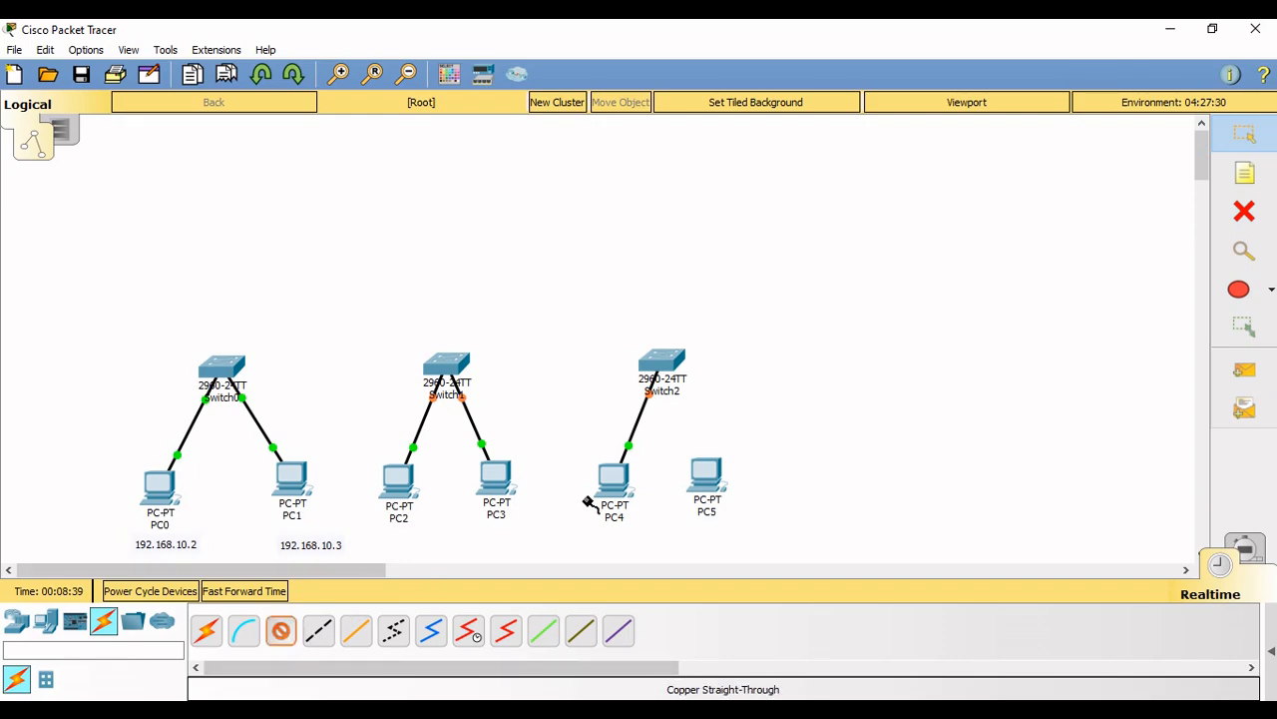
{"action": "left_click", "coordinate": [715, 476]}
{"action": "left_click", "coordinate": [761, 540]}
{"action": "left_click", "coordinate": [671, 365]}
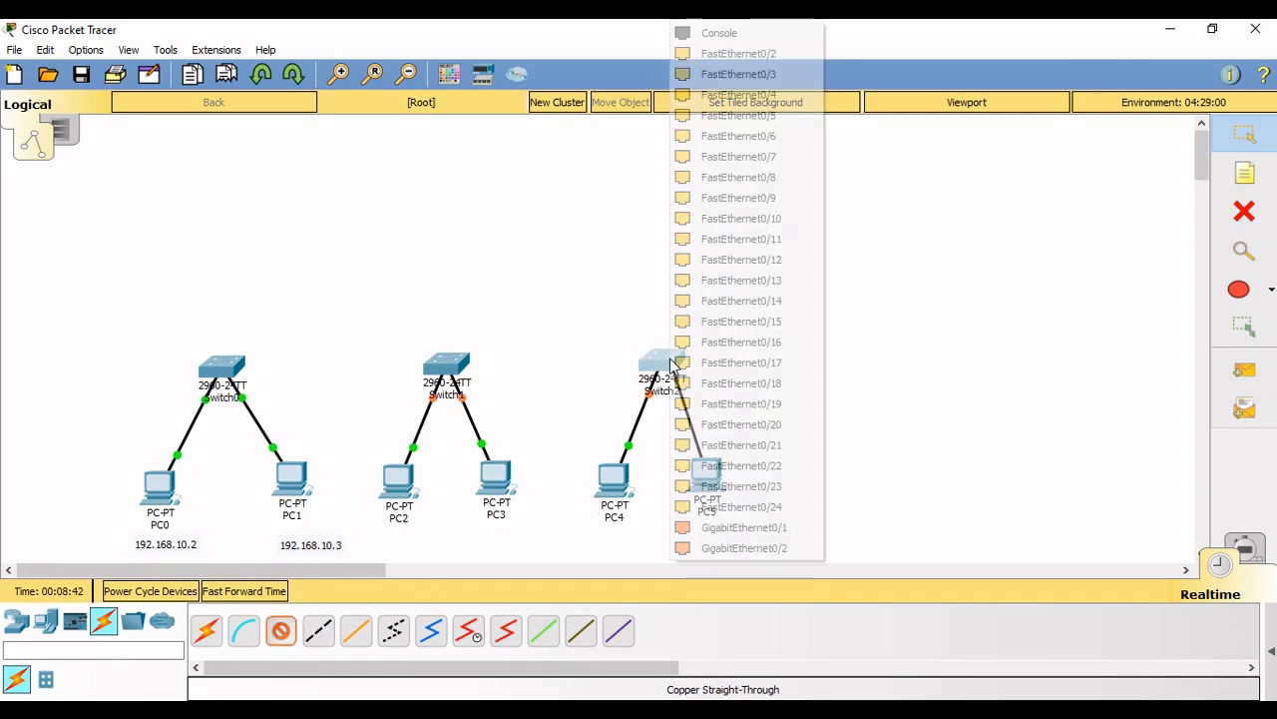
{"action": "left_click", "coordinate": [730, 52]}
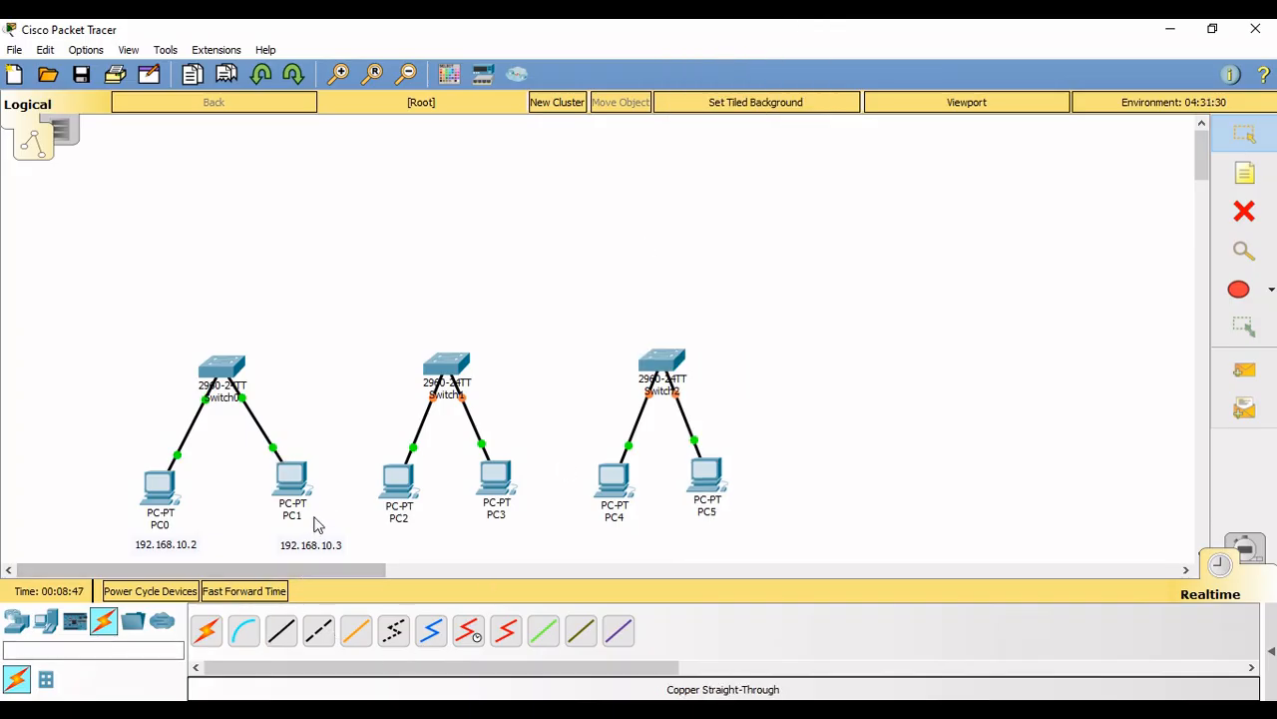
- Move the 192.168.10.3 and 192.168.10.2 notes directly beneath PC1 and PC0
{"action": "left_click_drag", "start_coordinate": [298, 544], "coordinate": [285, 538]}
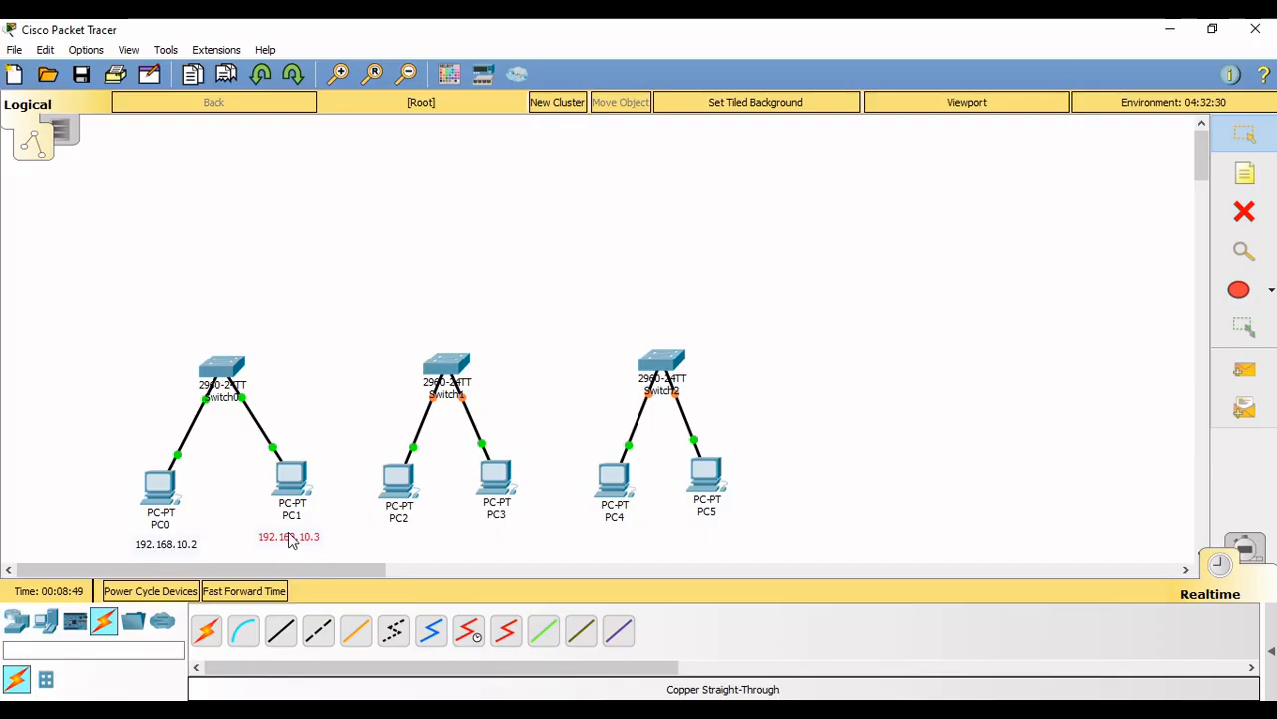
{"action": "left_click_drag", "start_coordinate": [159, 544], "coordinate": [156, 538]}
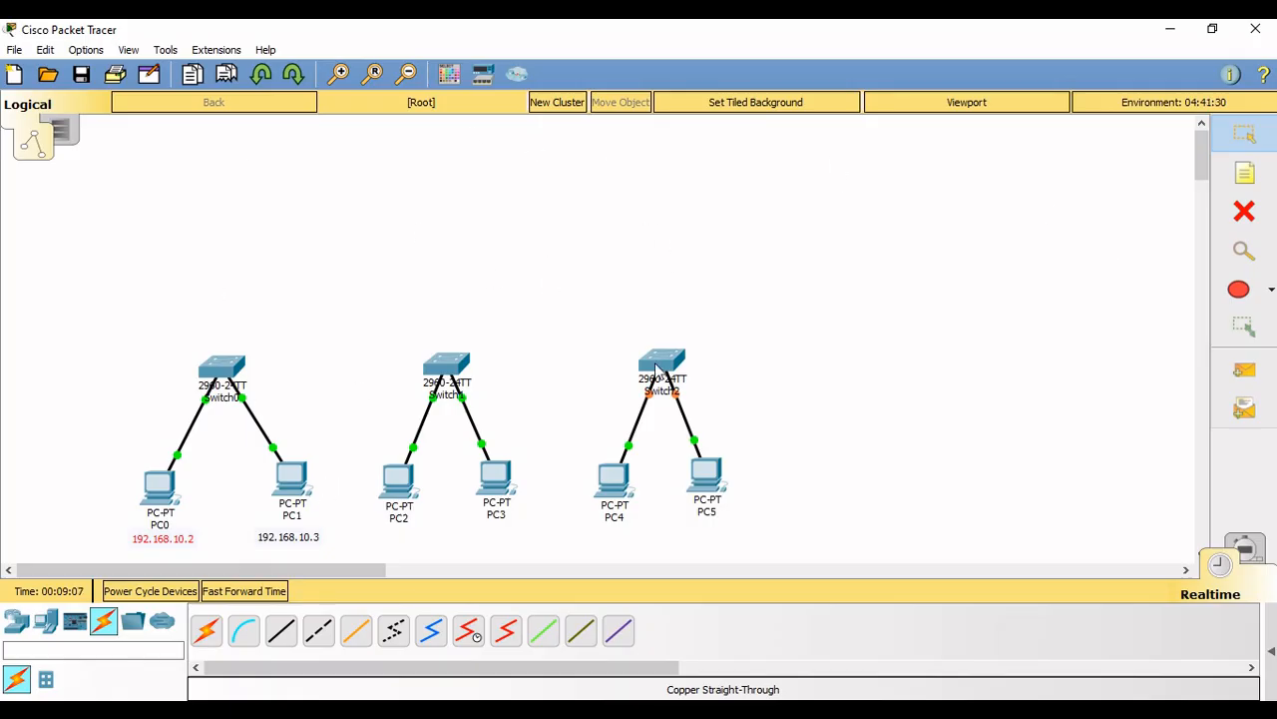
- Add three 1841 routers in a row, one above each of the three switches
{"action": "left_click", "coordinate": [17, 623]}
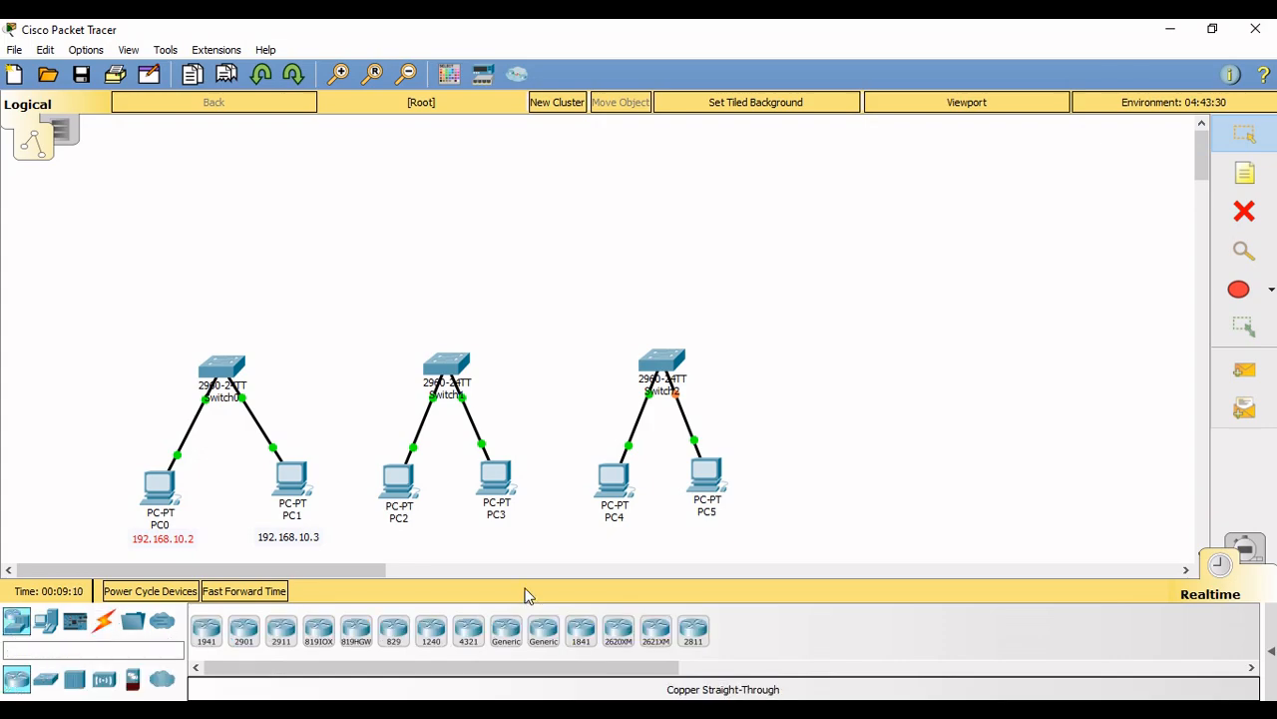
{"action": "left_click", "coordinate": [580, 631]}
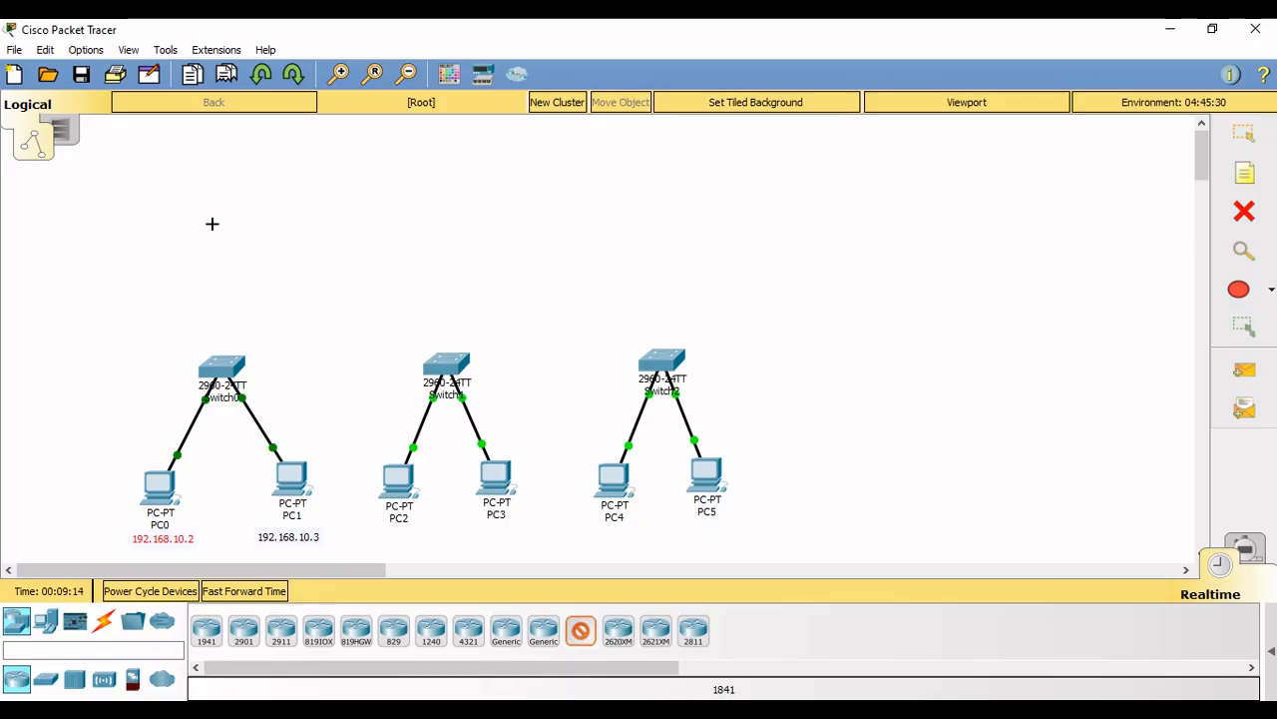
{"action": "left_click", "coordinate": [212, 227]}
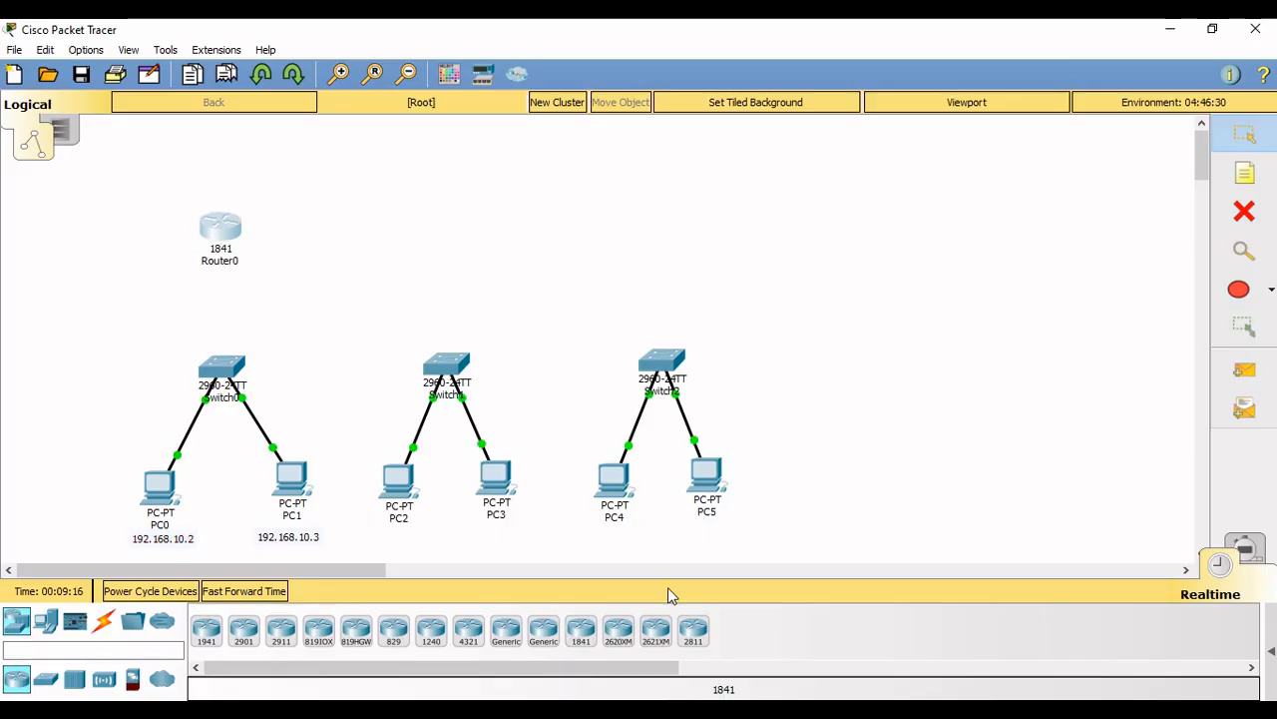
{"action": "left_click", "coordinate": [582, 634]}
{"action": "left_click", "coordinate": [436, 227]}
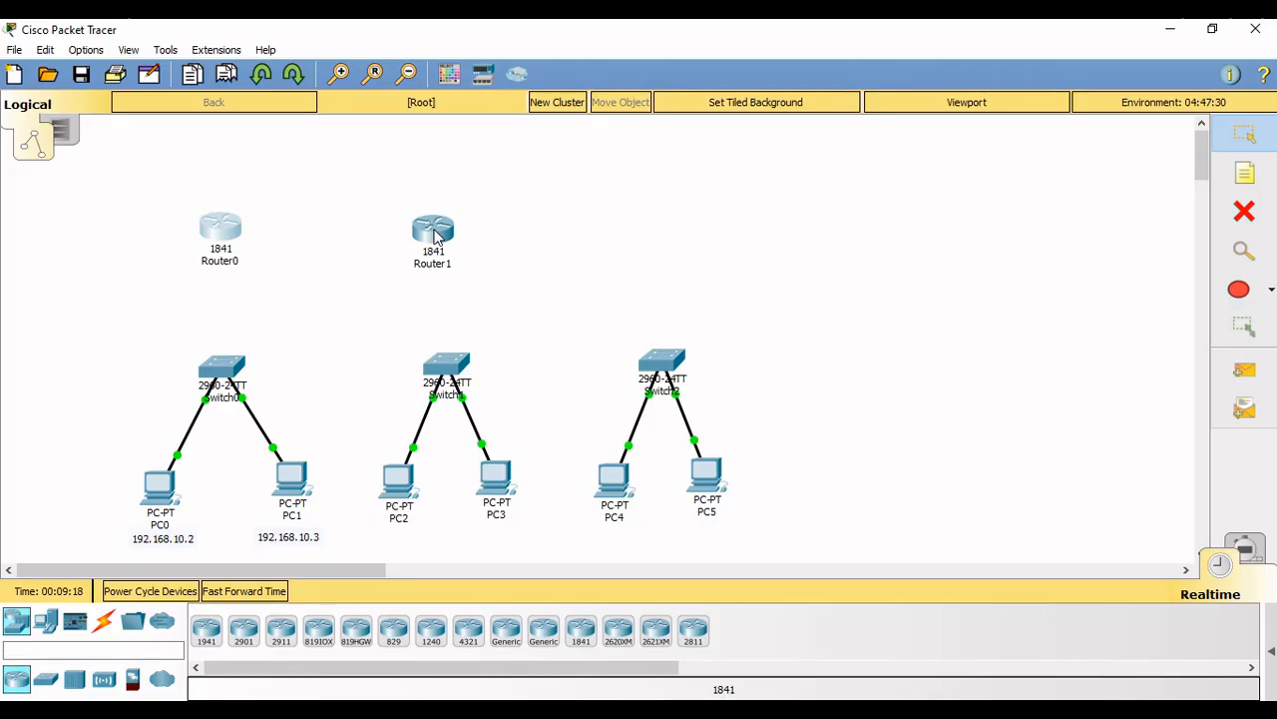
{"action": "left_click", "coordinate": [581, 633]}
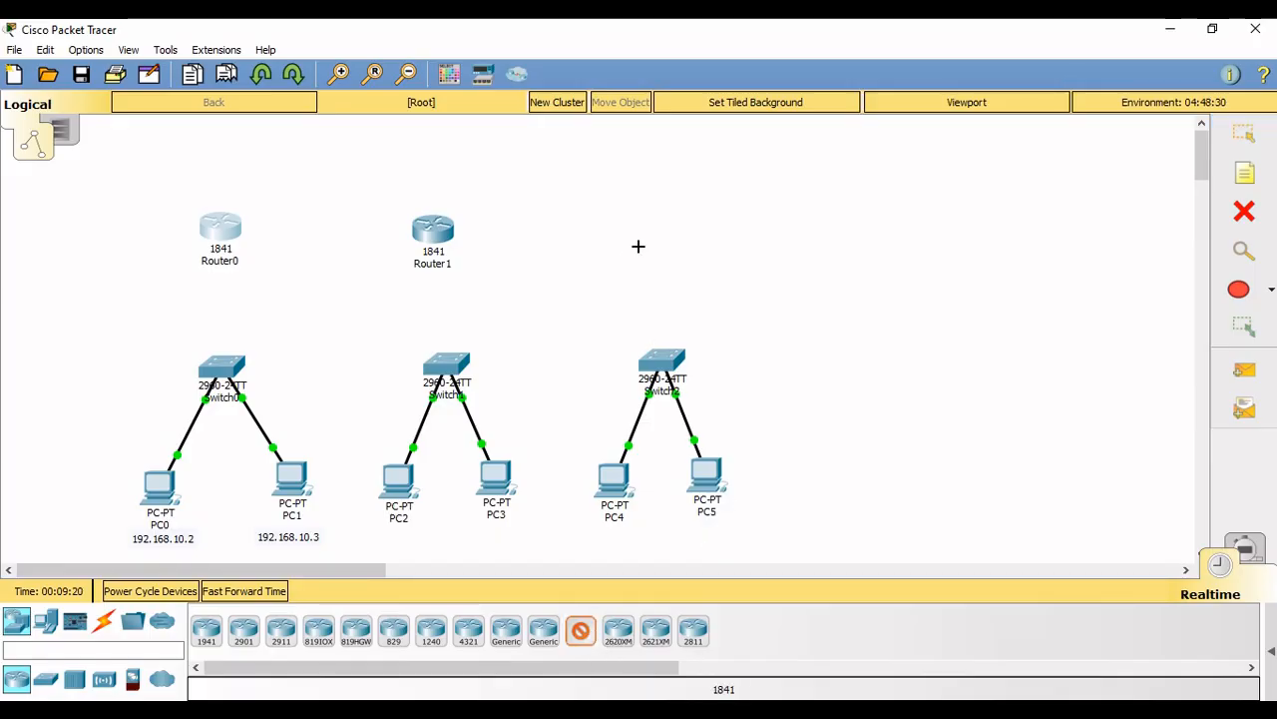
{"action": "left_click", "coordinate": [652, 235]}
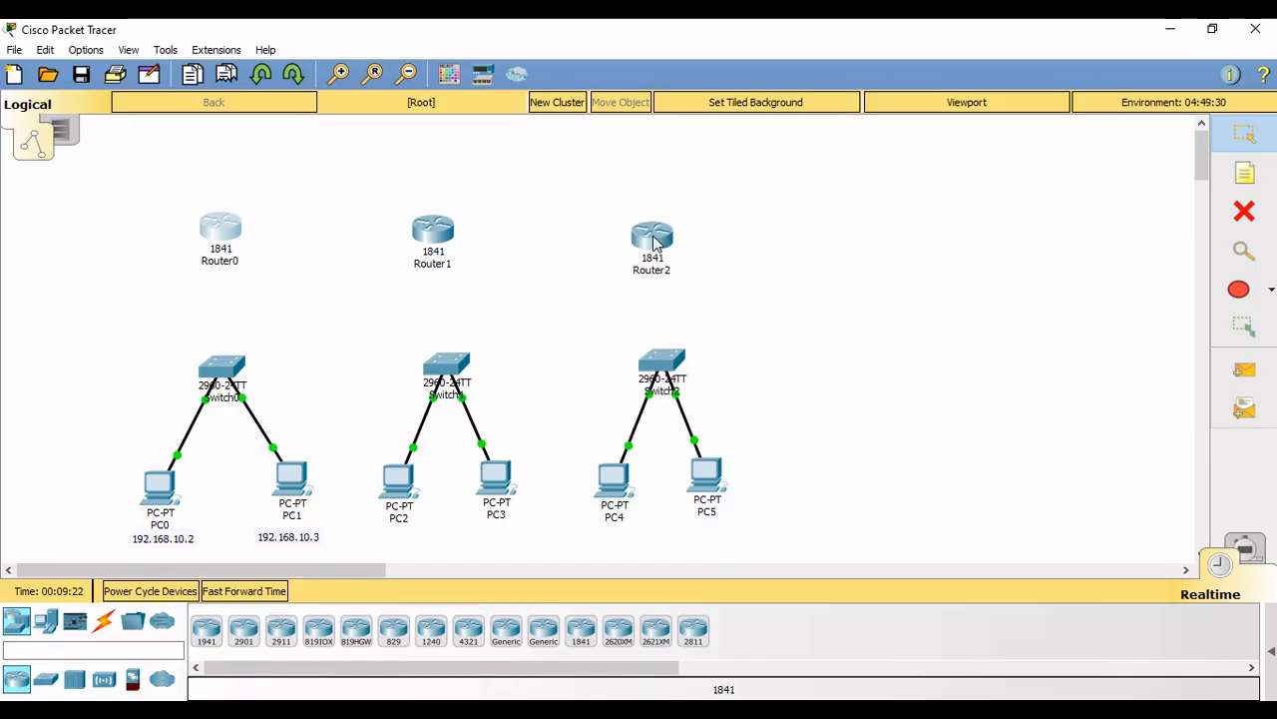
{"action": "left_click", "coordinate": [654, 239]}
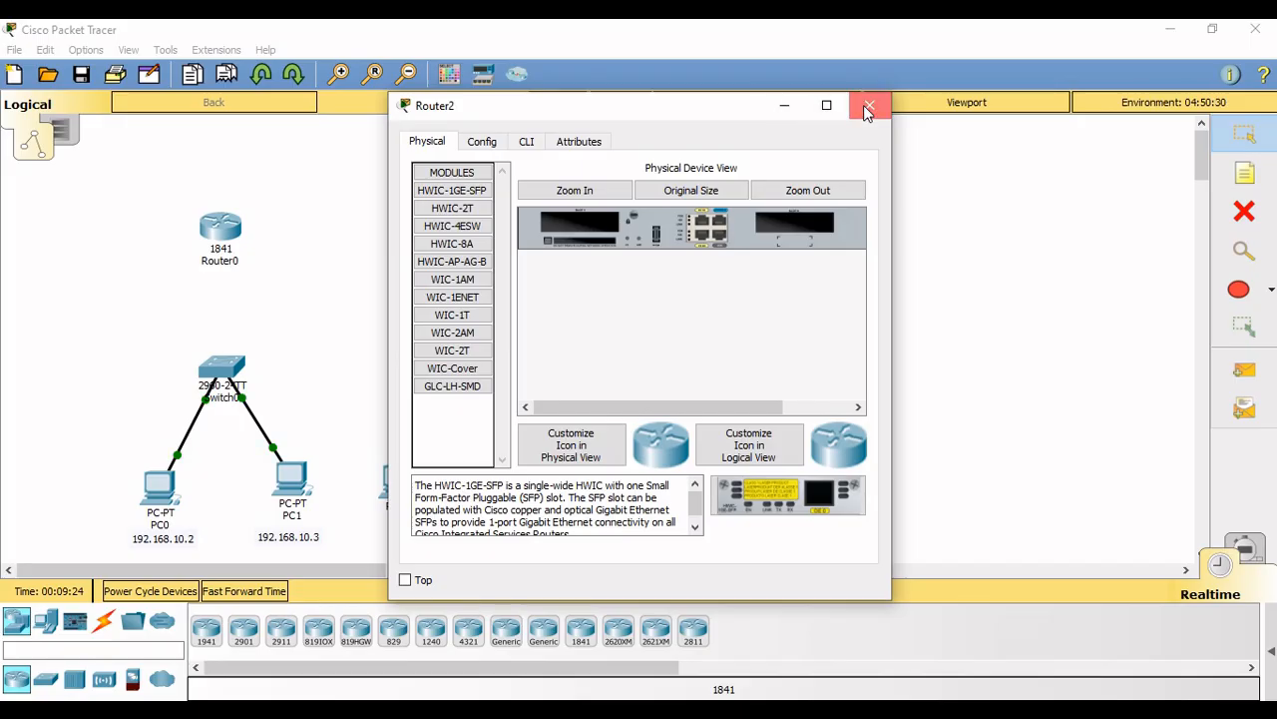
{"action": "left_click", "coordinate": [866, 108]}
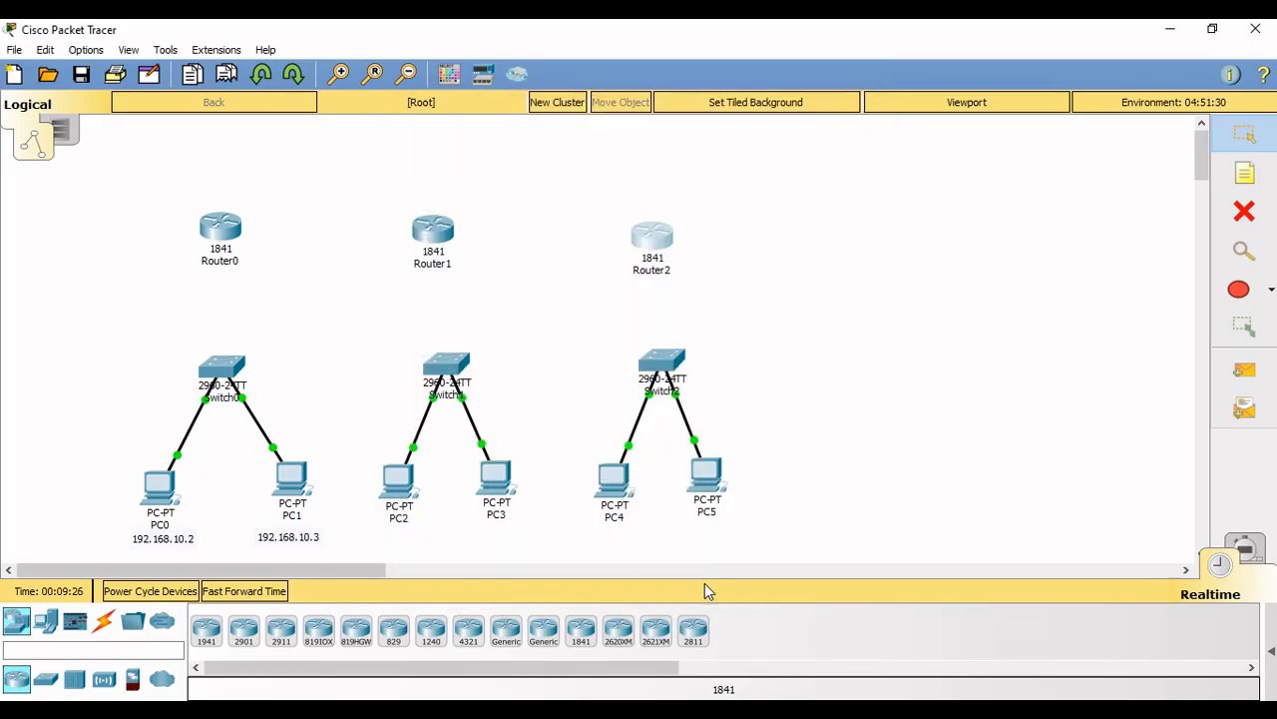
- Connect Switch0 to Router0's FastEthernet0/1 with a copper straight-through cable
{"action": "left_click", "coordinate": [106, 620]}
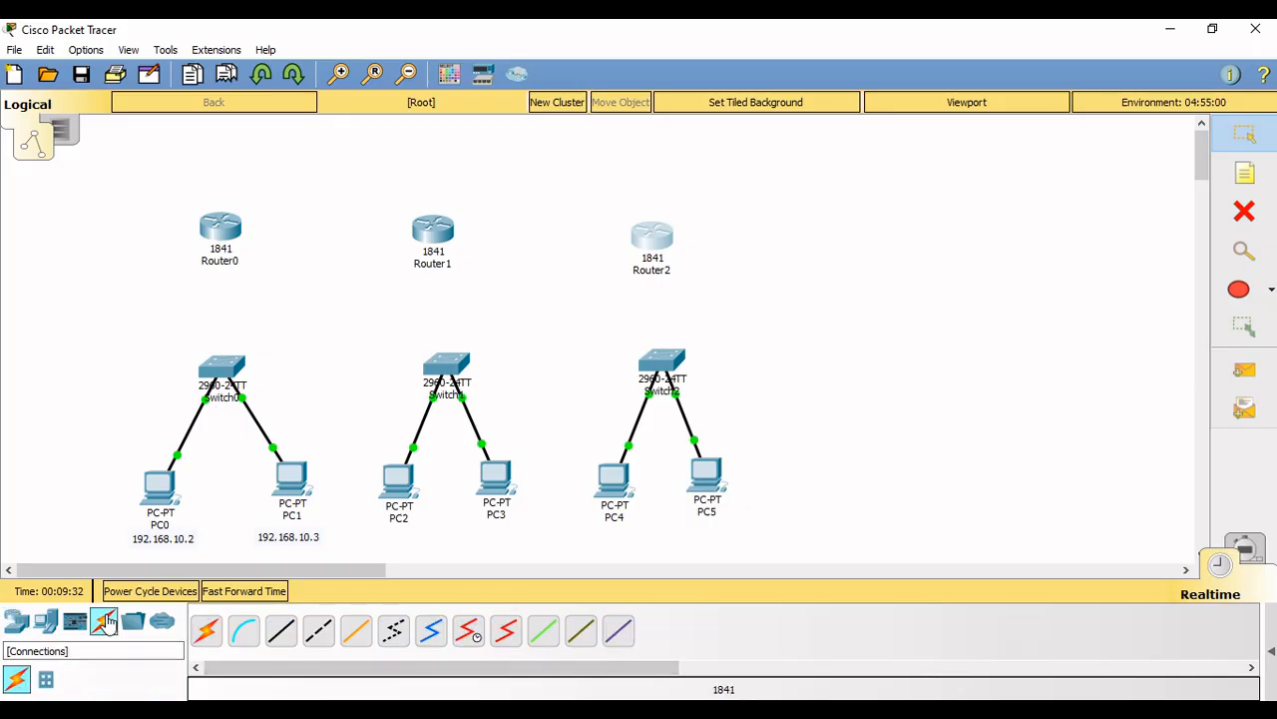
{"action": "left_click", "coordinate": [285, 637]}
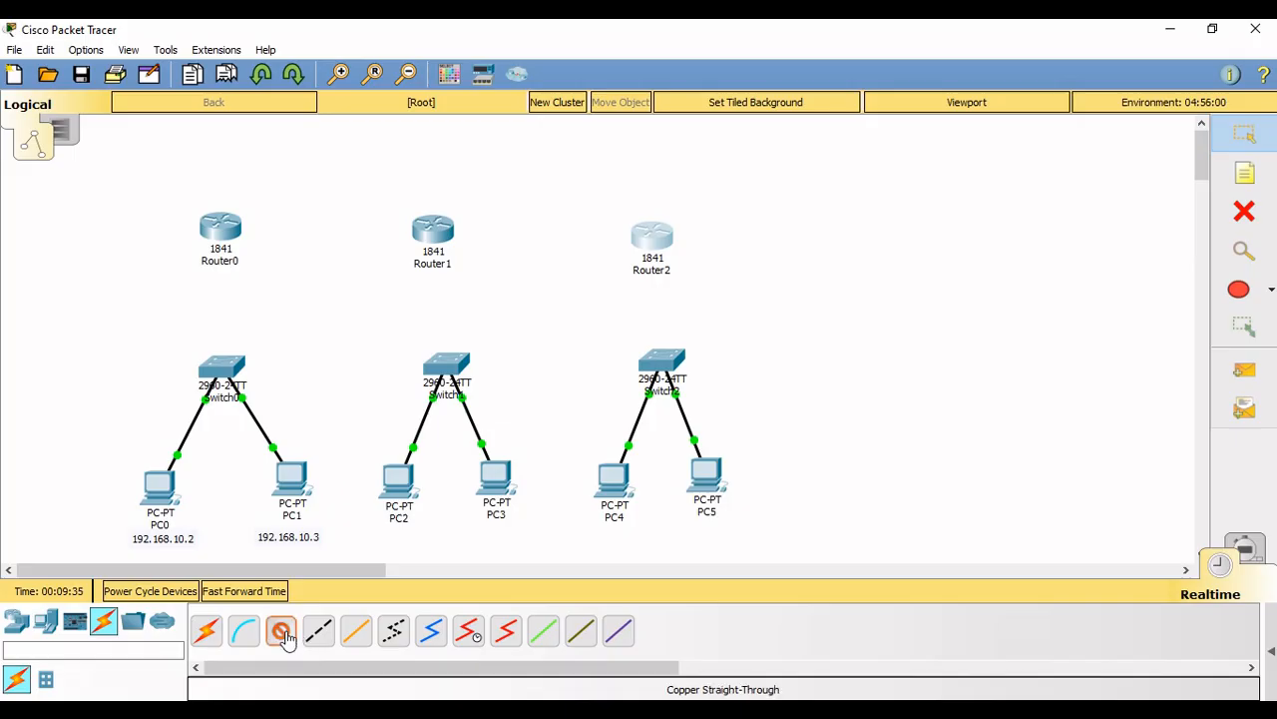
{"action": "left_click", "coordinate": [221, 365]}
{"action": "left_click", "coordinate": [281, 56]}
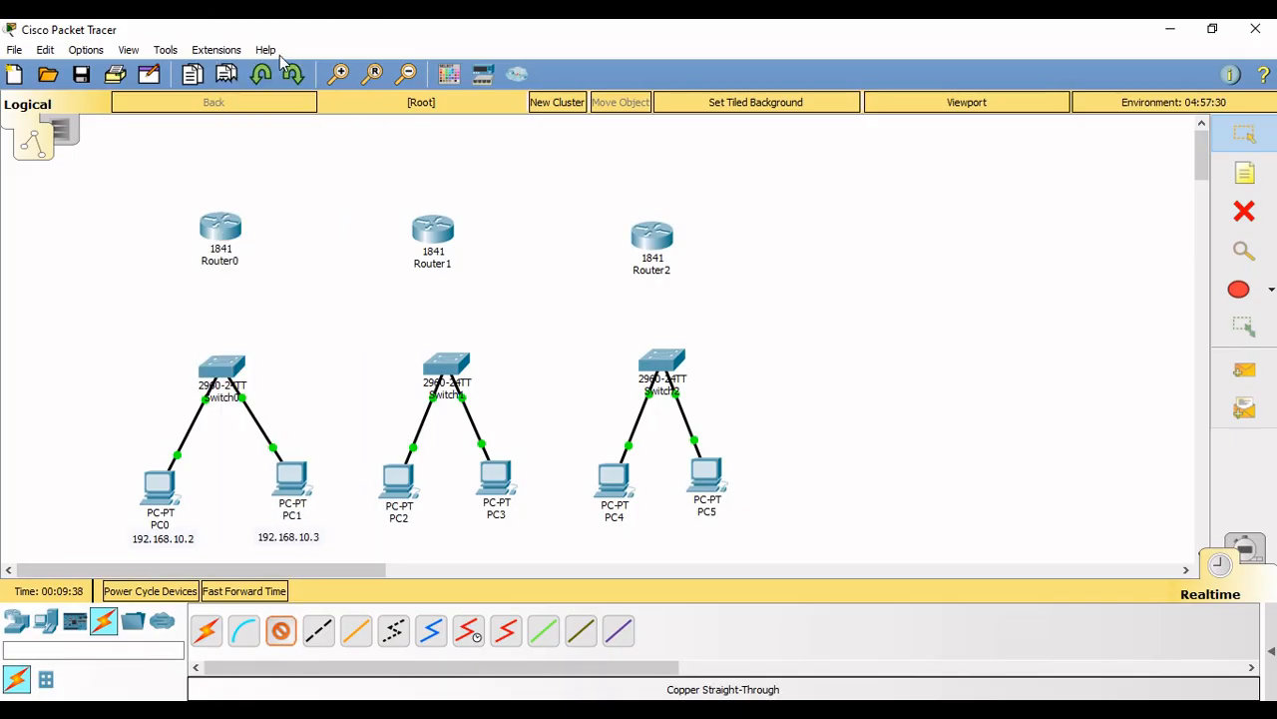
{"action": "left_click", "coordinate": [226, 229]}
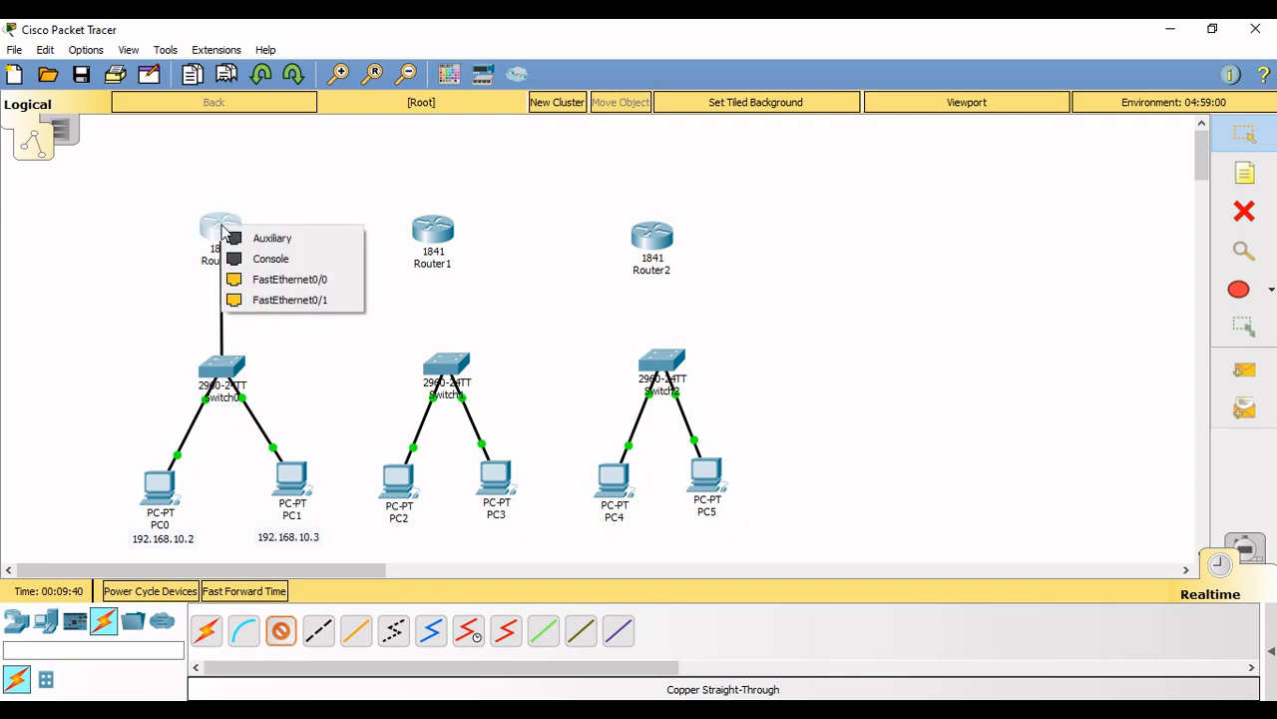
{"action": "left_click", "coordinate": [308, 300]}
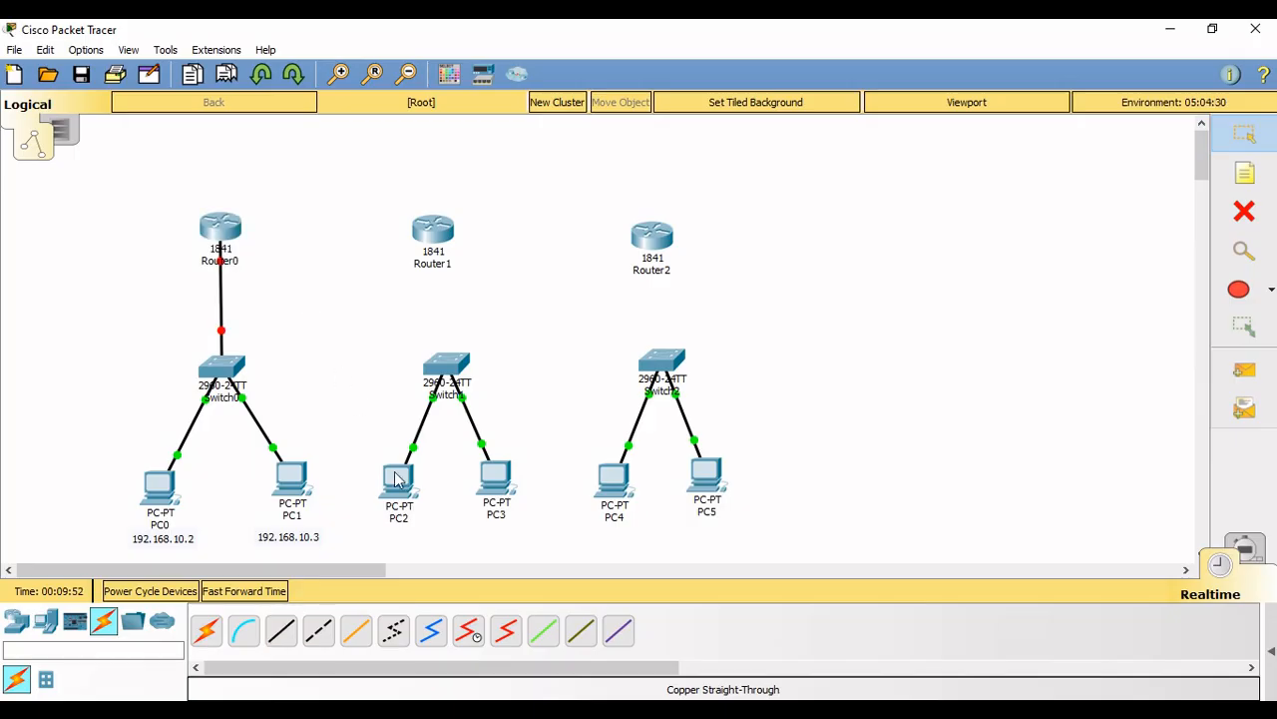
- Connect Switch1 to Router1's FastEthernet0/1 with a copper straight-through cable
{"action": "left_click", "coordinate": [282, 630]}
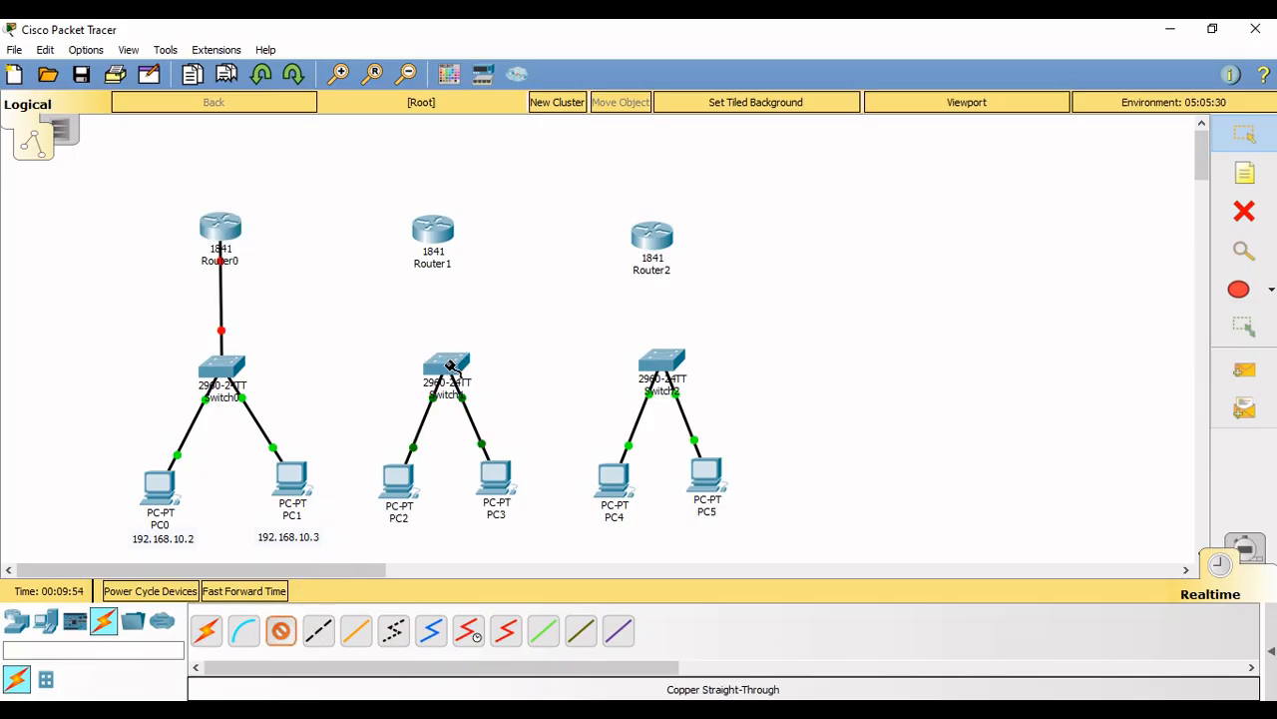
{"action": "left_click", "coordinate": [446, 365]}
{"action": "left_click", "coordinate": [504, 53]}
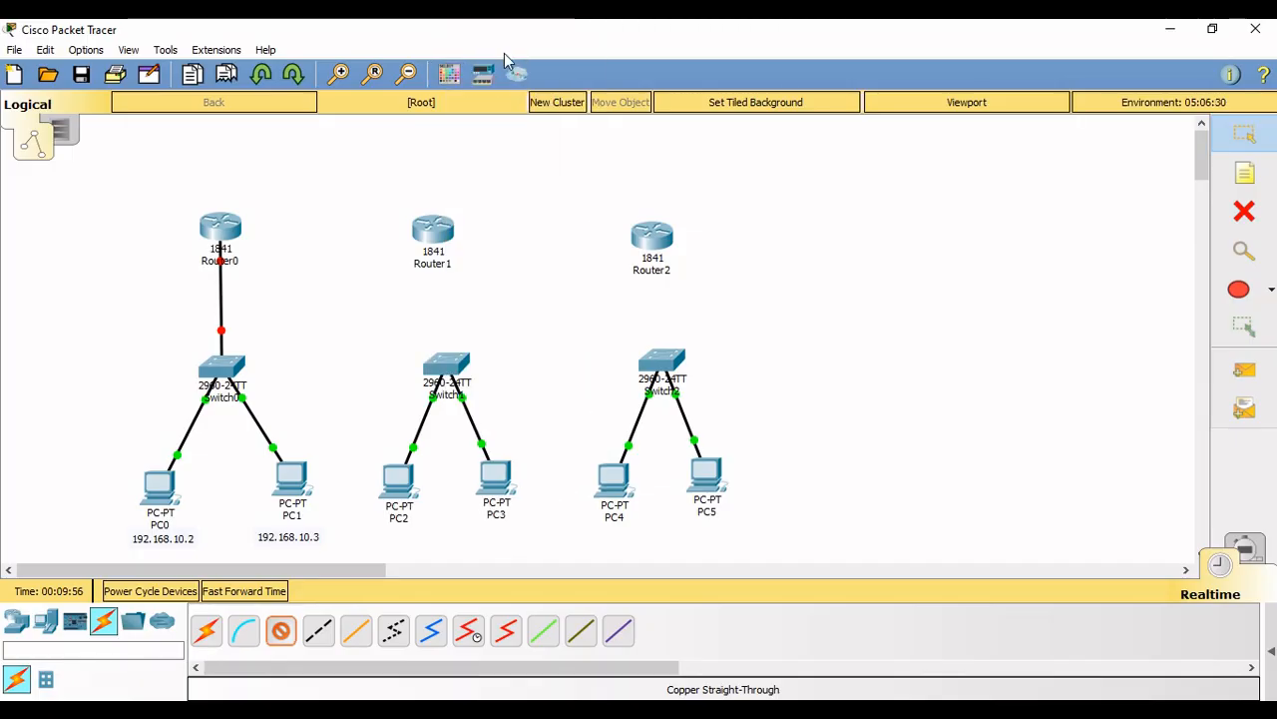
{"action": "left_click", "coordinate": [433, 230]}
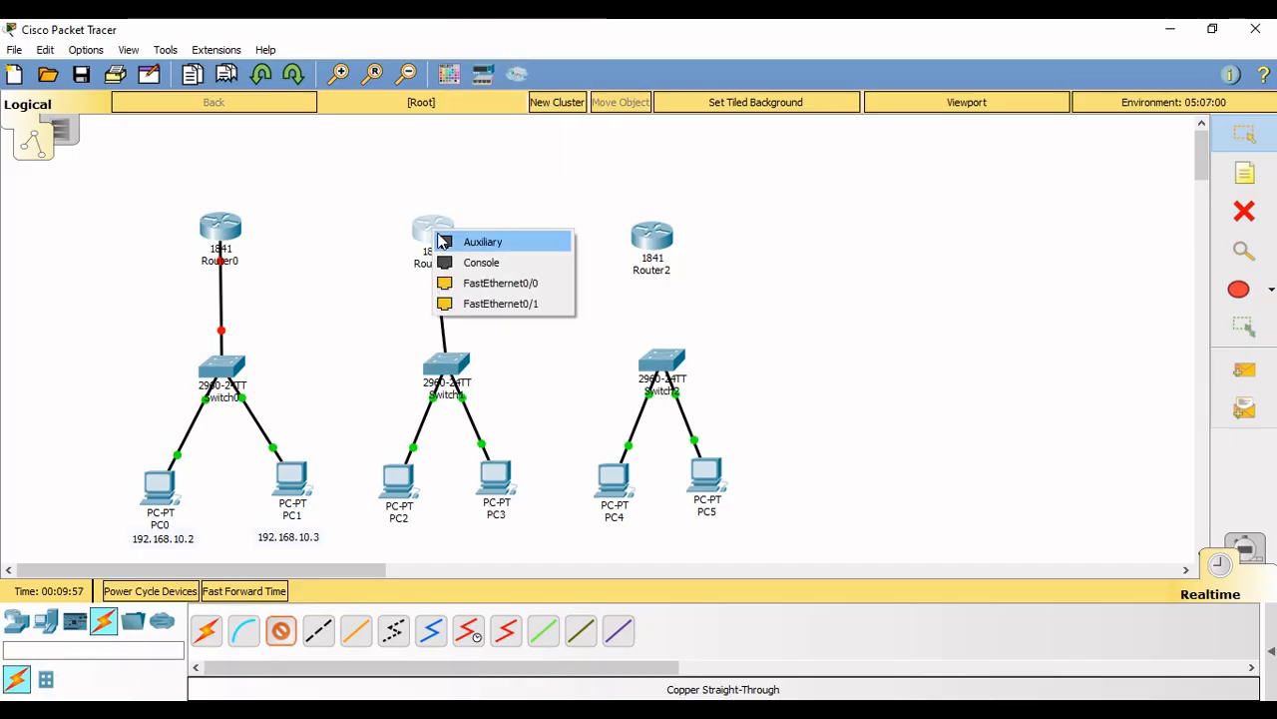
{"action": "left_click", "coordinate": [489, 303]}
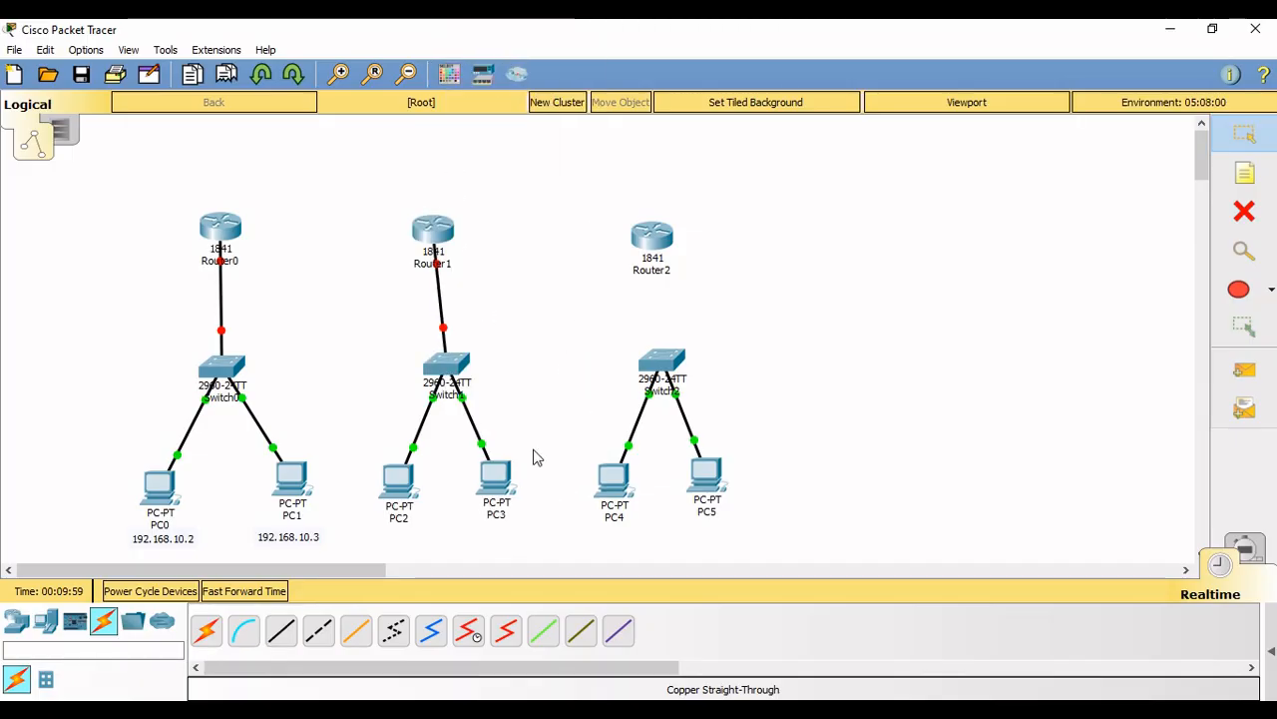
- Connect Switch2's FastEthernet0/3 to Router2's FastEthernet0/1 with a copper straight-through cable
{"action": "left_click", "coordinate": [285, 633]}
{"action": "left_click", "coordinate": [661, 360]}
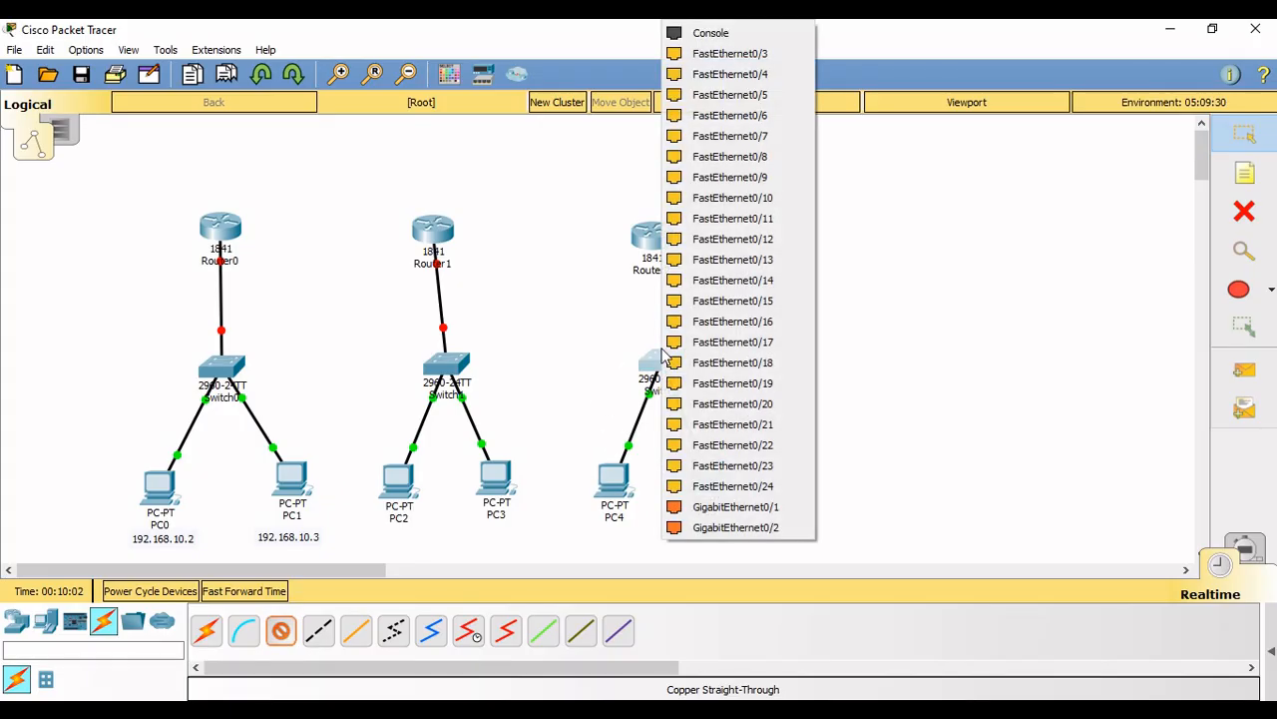
{"action": "left_click", "coordinate": [724, 54]}
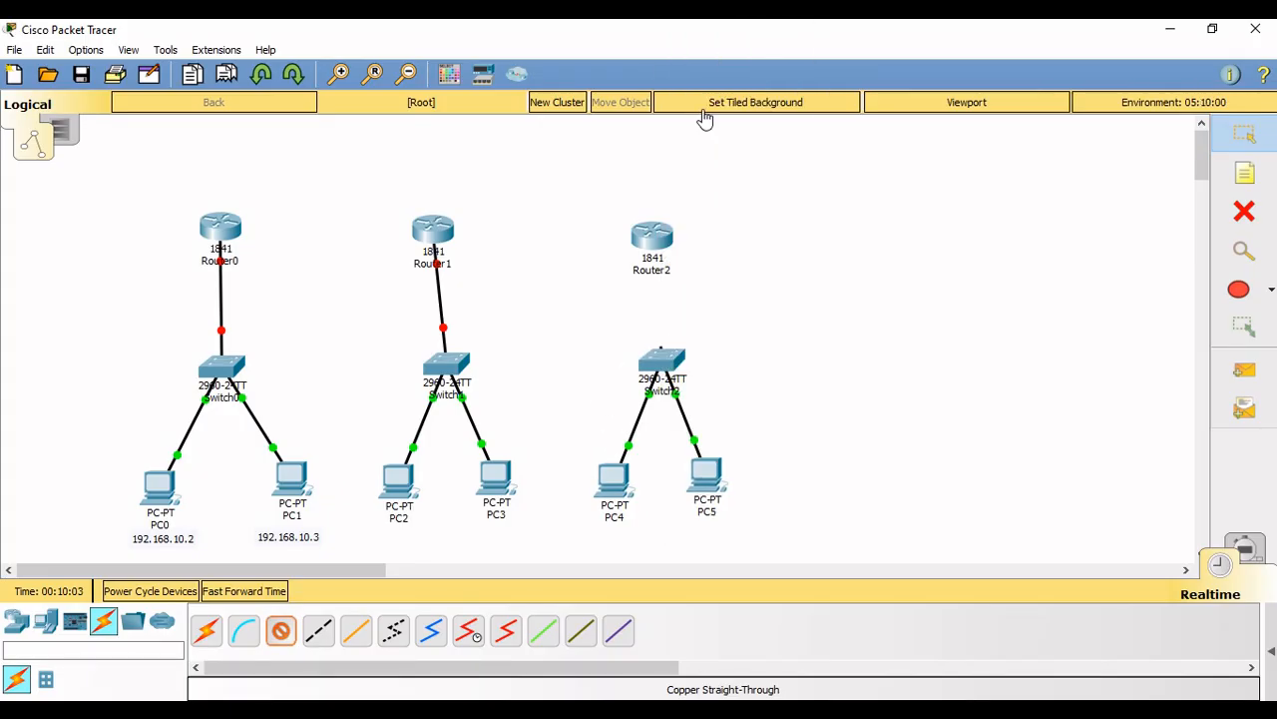
{"action": "left_click", "coordinate": [656, 240]}
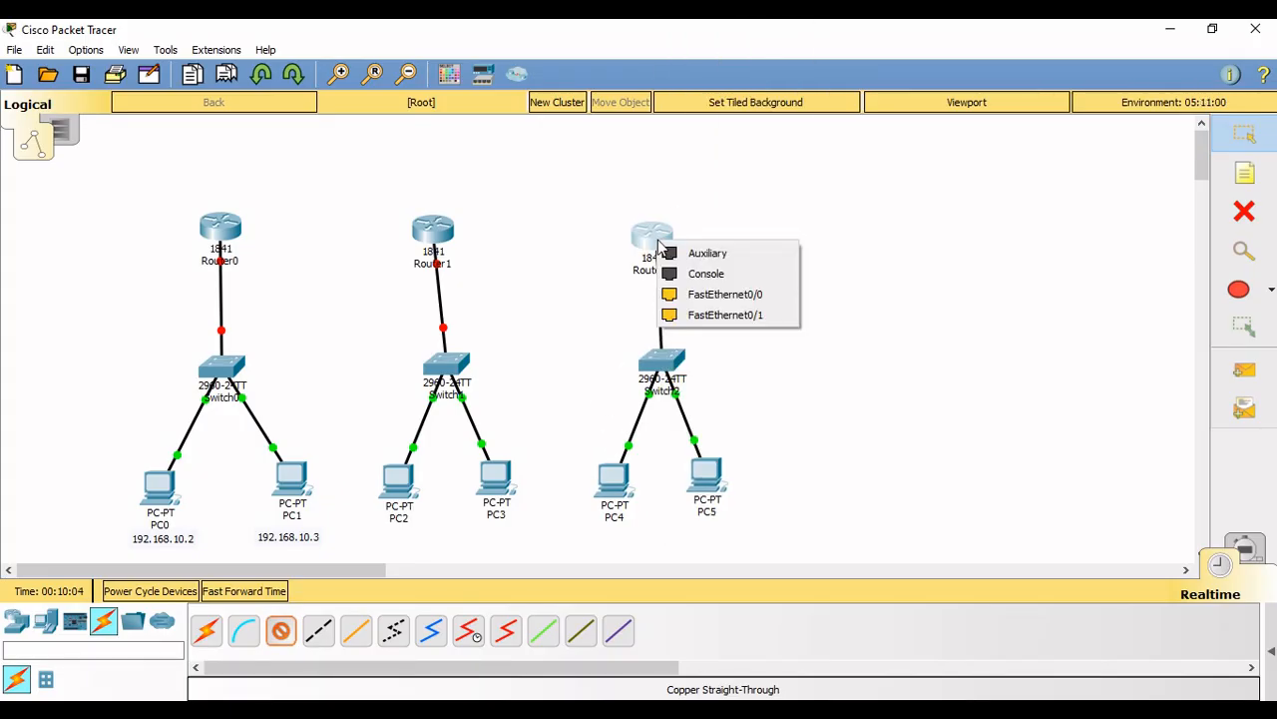
{"action": "left_click", "coordinate": [711, 317]}
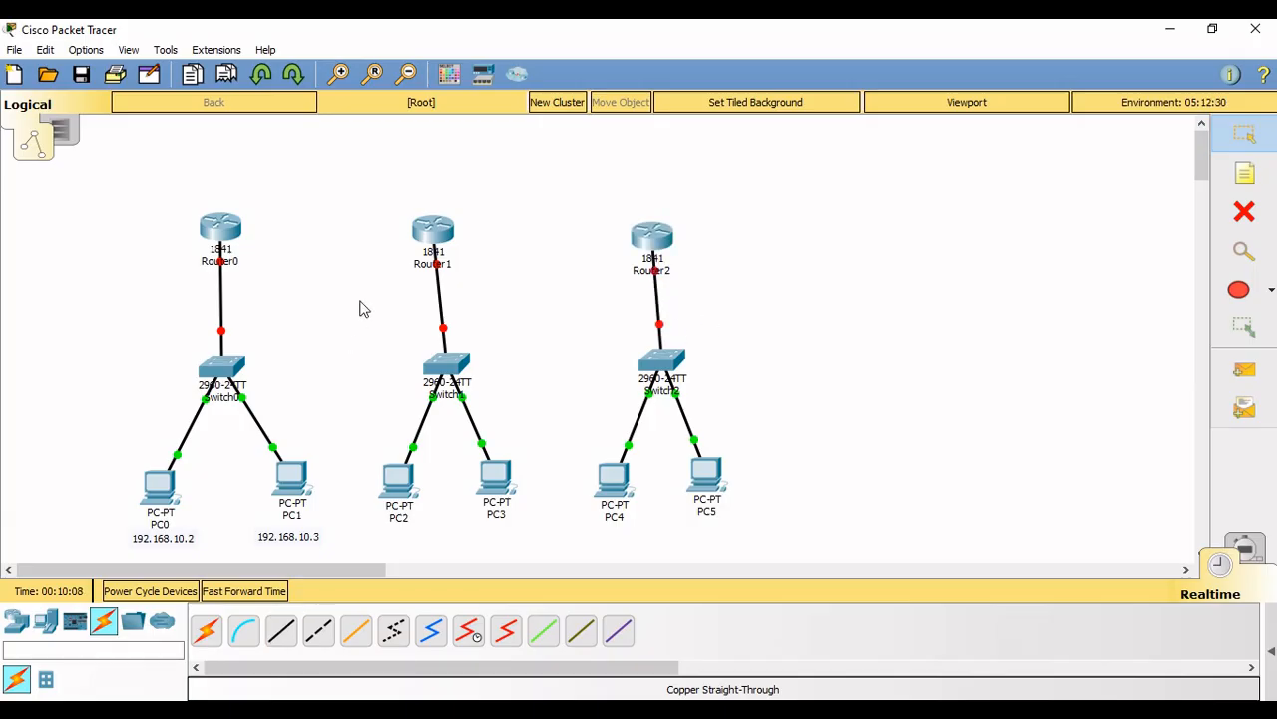
- Shift Router1 and Router2 slightly so each stands directly above its own switch
{"action": "left_click_drag", "start_coordinate": [437, 237], "coordinate": [446, 232]}
{"action": "left_click", "coordinate": [658, 232]}
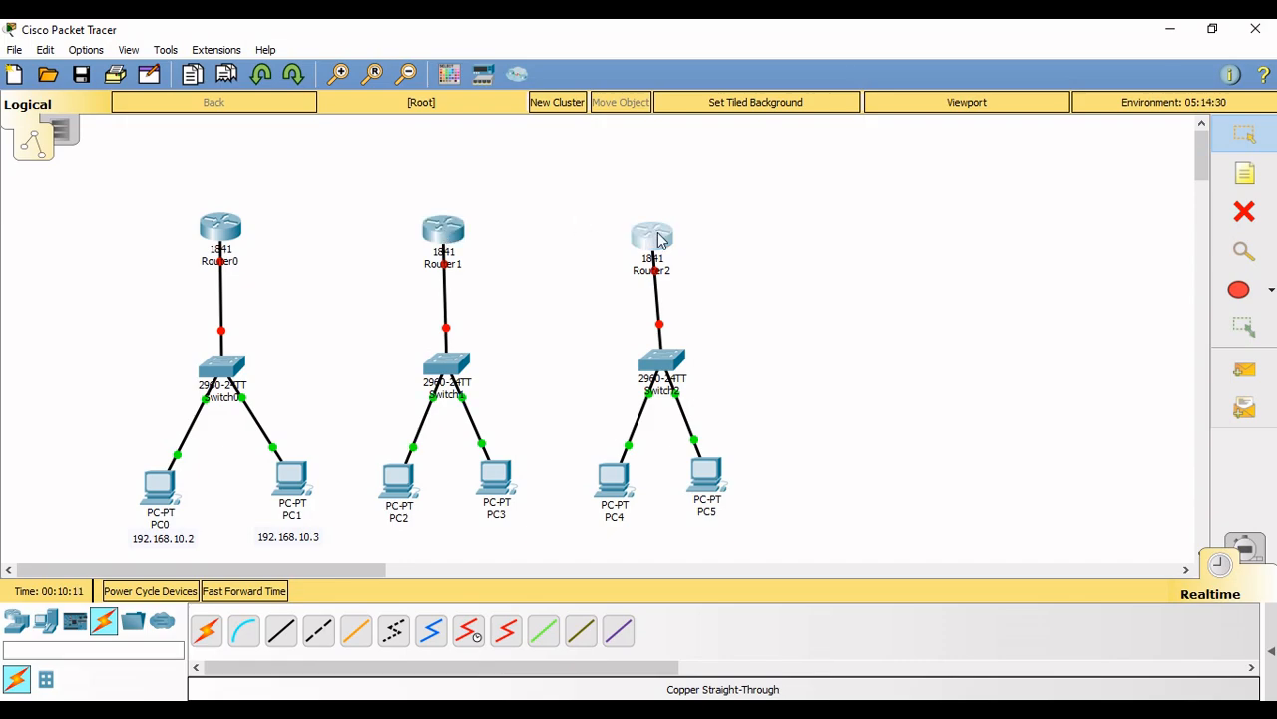
{"action": "left_click_drag", "start_coordinate": [657, 239], "coordinate": [663, 241]}
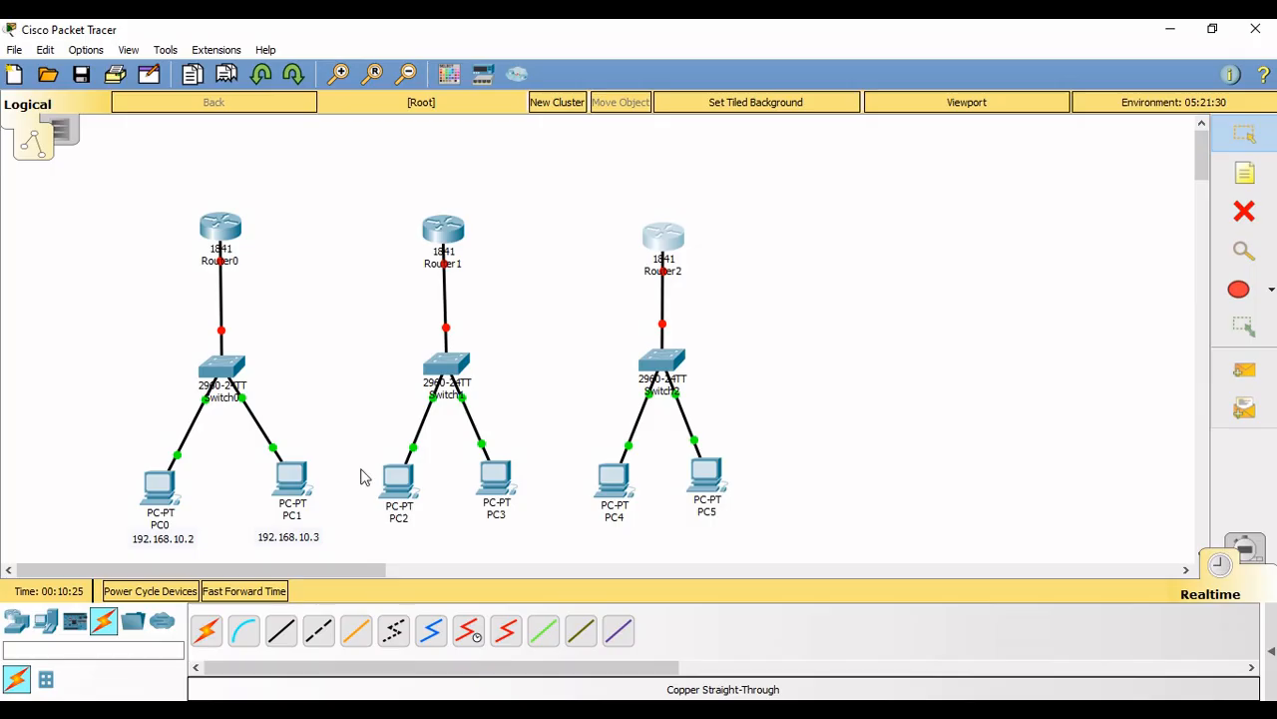
- Give PC2 the static IP address 192.168.11.2 with subnet mask 255.255.255.0 and close its window
{"action": "left_click", "coordinate": [395, 481]}
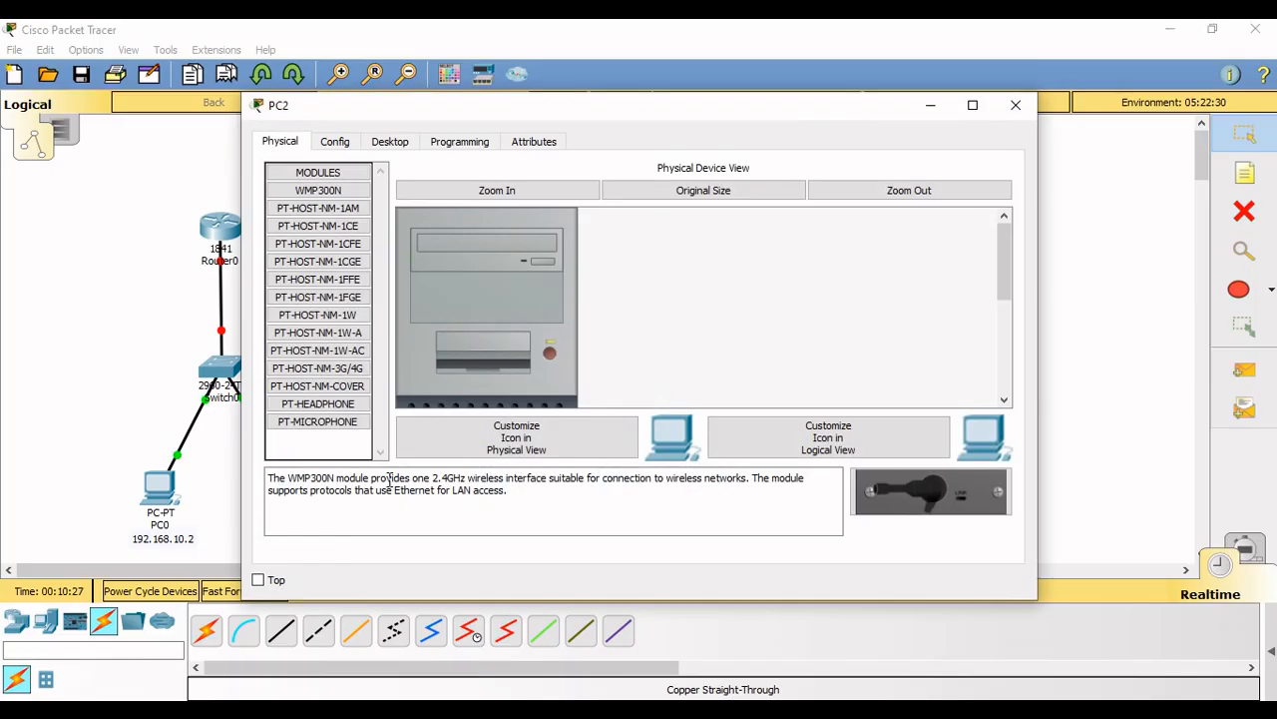
{"action": "left_click", "coordinate": [390, 141]}
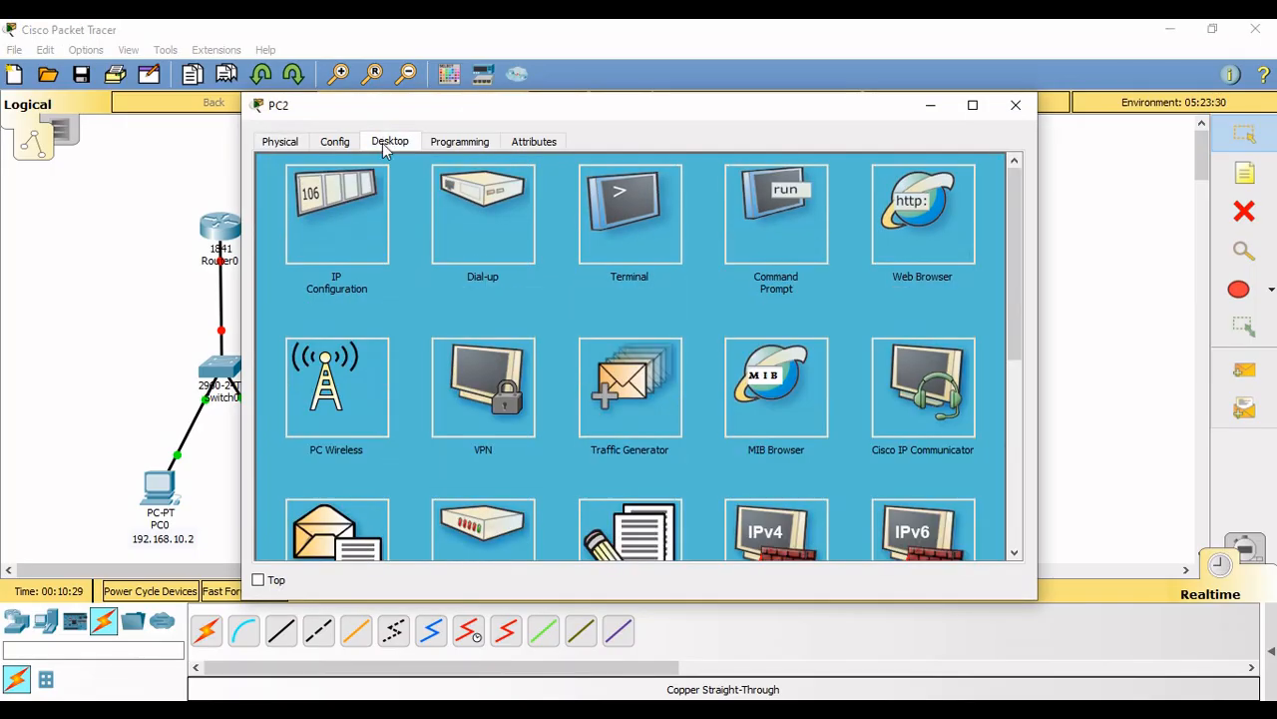
{"action": "left_click", "coordinate": [343, 203]}
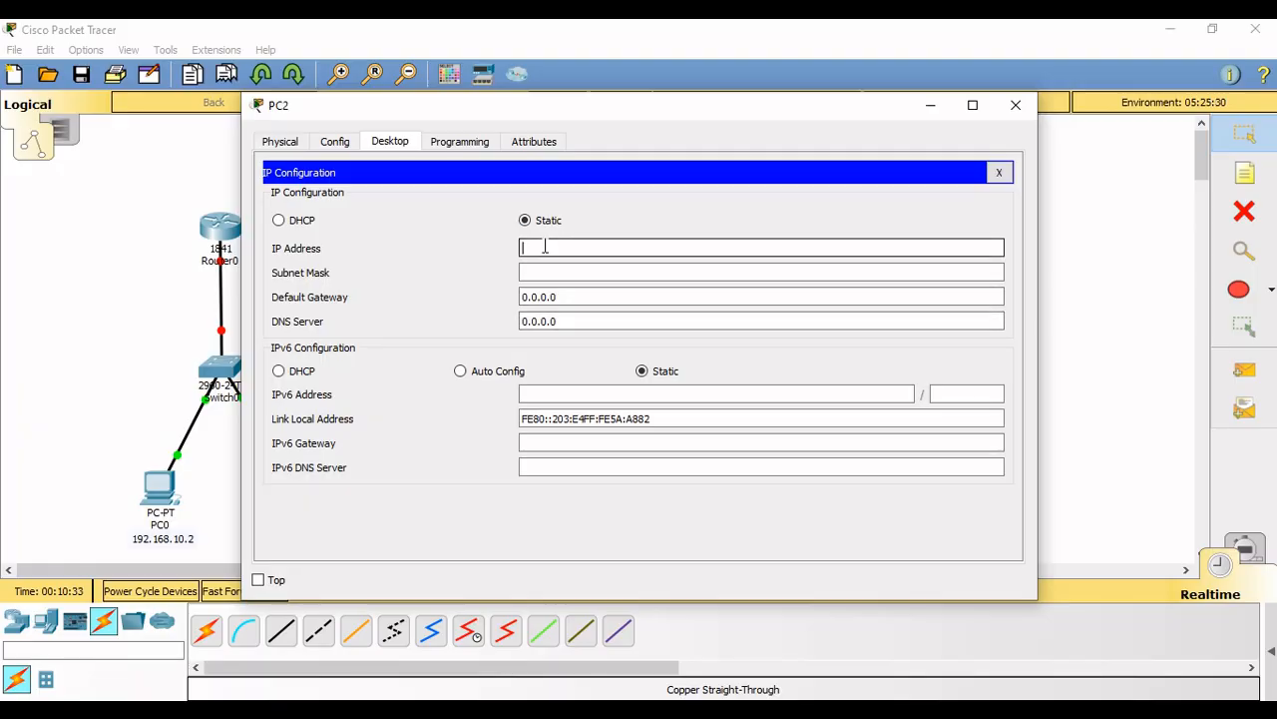
{"action": "left_click_drag", "start_coordinate": [528, 110], "coordinate": [942, 118]}
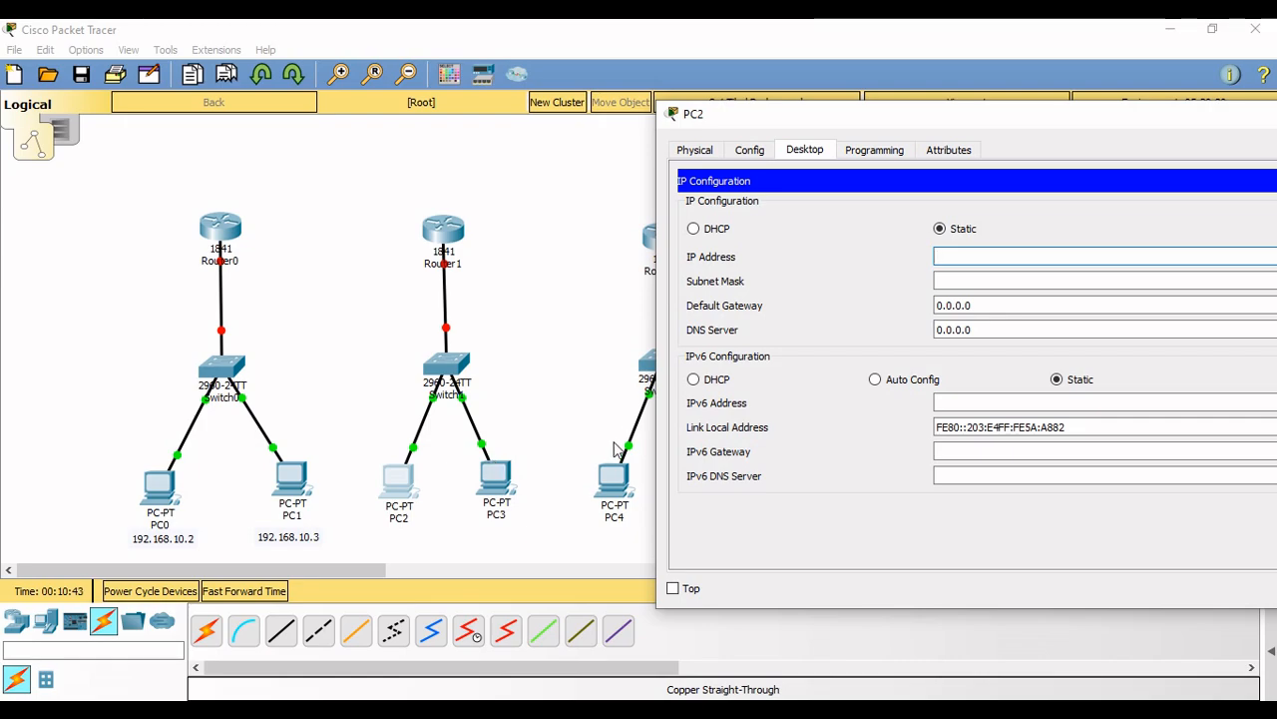
{"action": "left_click_drag", "start_coordinate": [991, 116], "coordinate": [913, 63]}
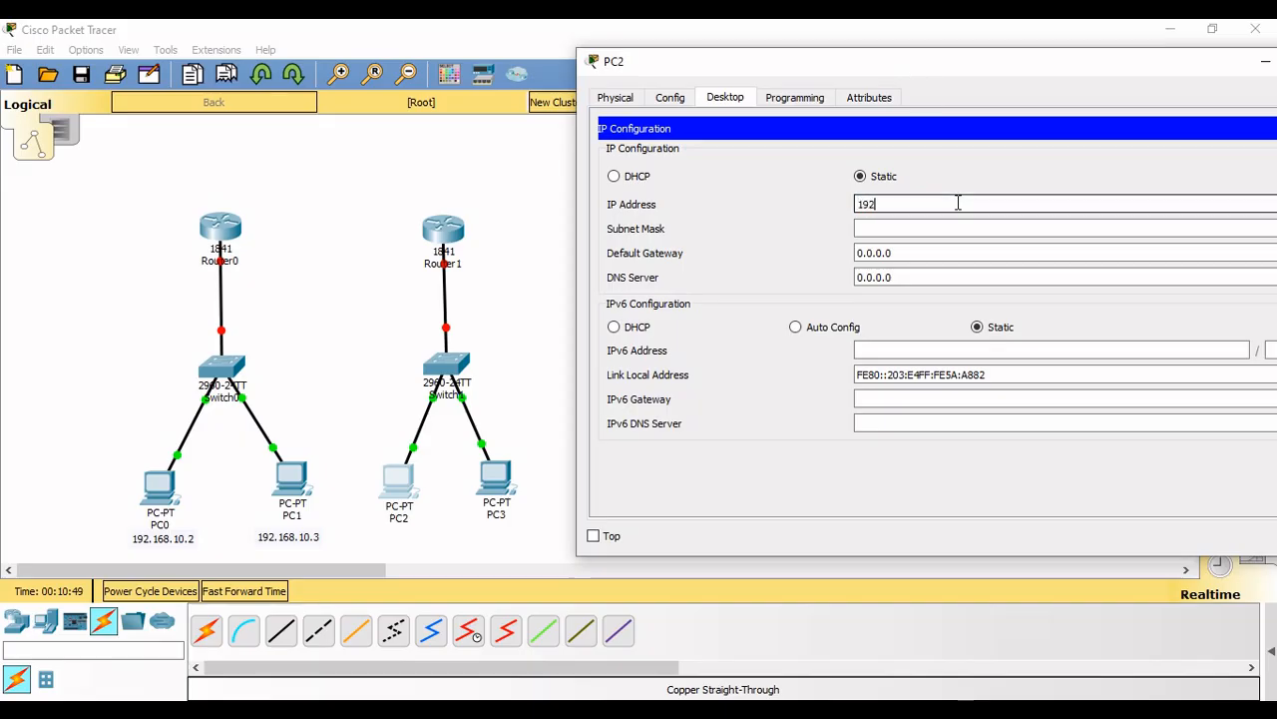
{"action": "type", "text": "168.11.2"}
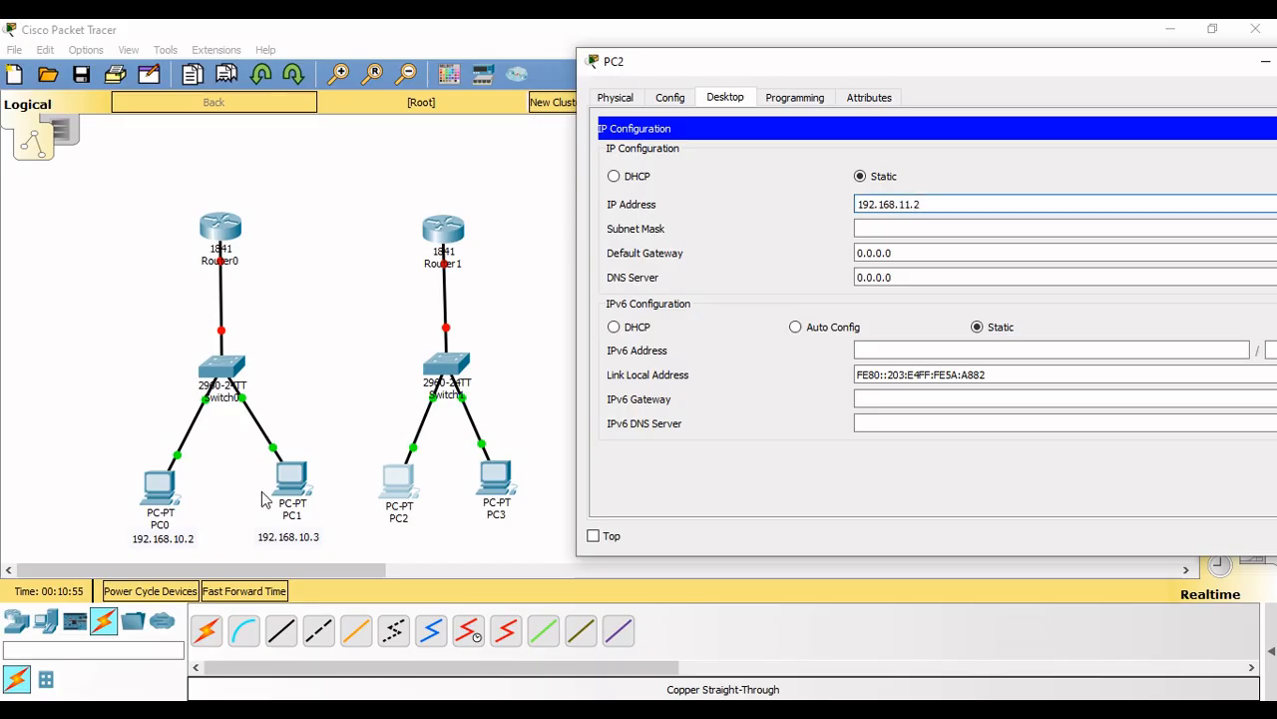
{"action": "left_click", "coordinate": [890, 227]}
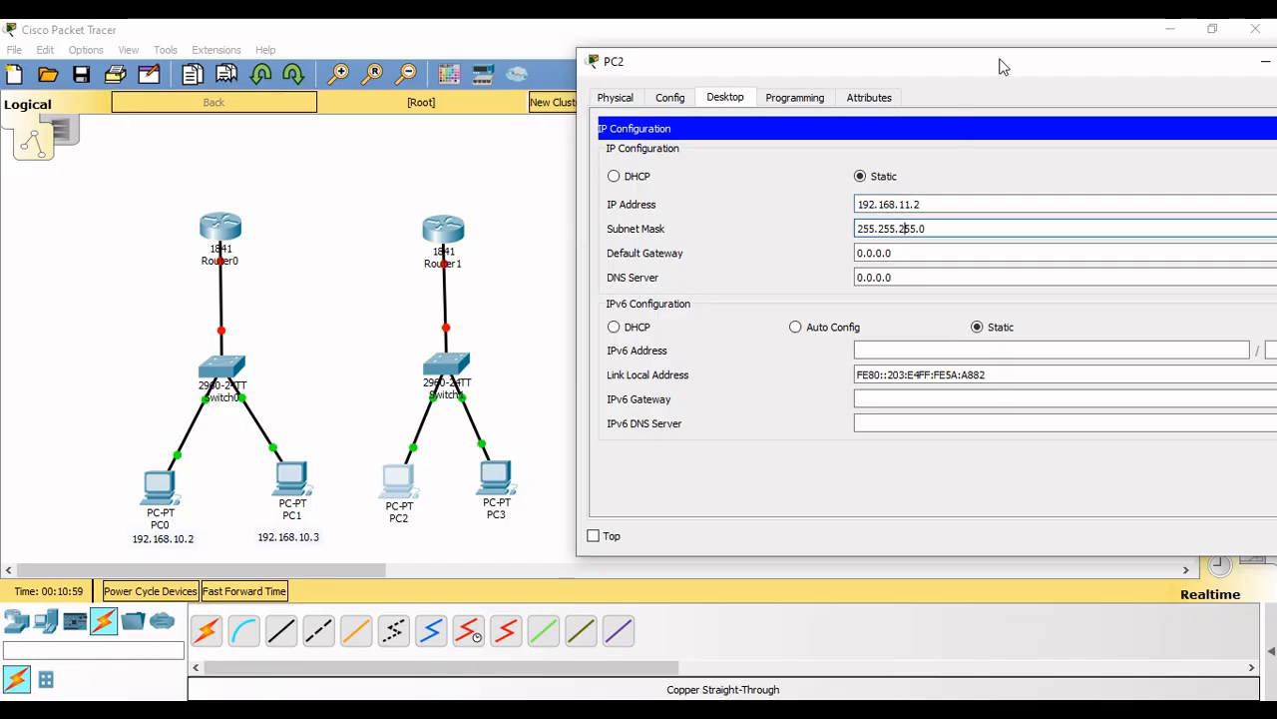
{"action": "left_click_drag", "start_coordinate": [998, 63], "coordinate": [889, 74]}
{"action": "left_click", "coordinate": [1239, 76]}
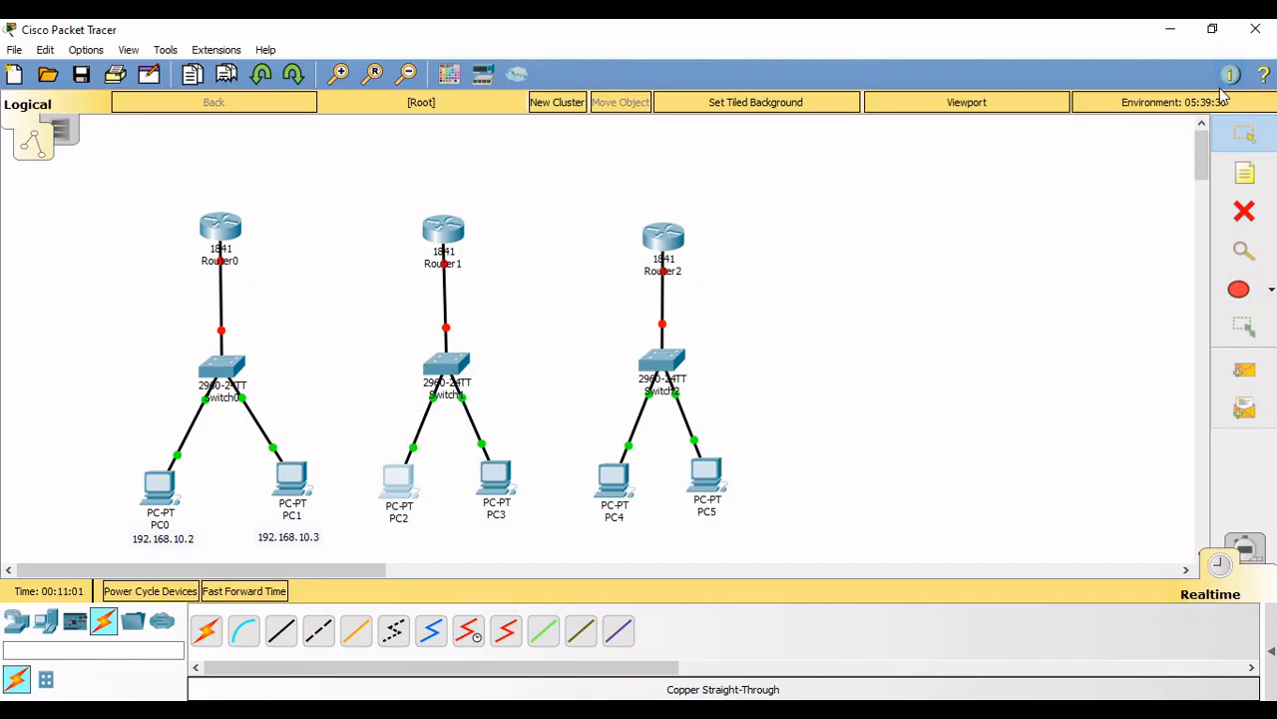
- Give PC3 the static IP address 192.168.11.3 with subnet mask 255.255.255.0 and close its window
{"action": "left_click", "coordinate": [496, 482]}
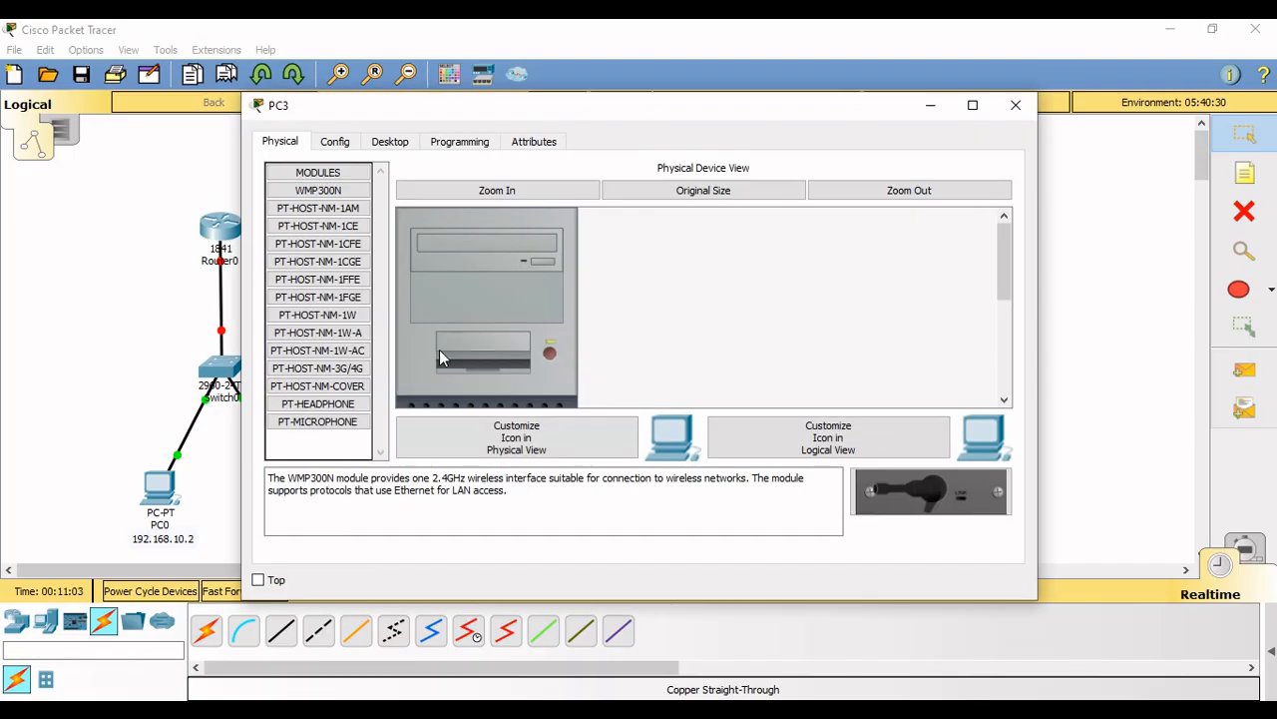
{"action": "left_click", "coordinate": [391, 144]}
{"action": "left_click", "coordinate": [326, 224]}
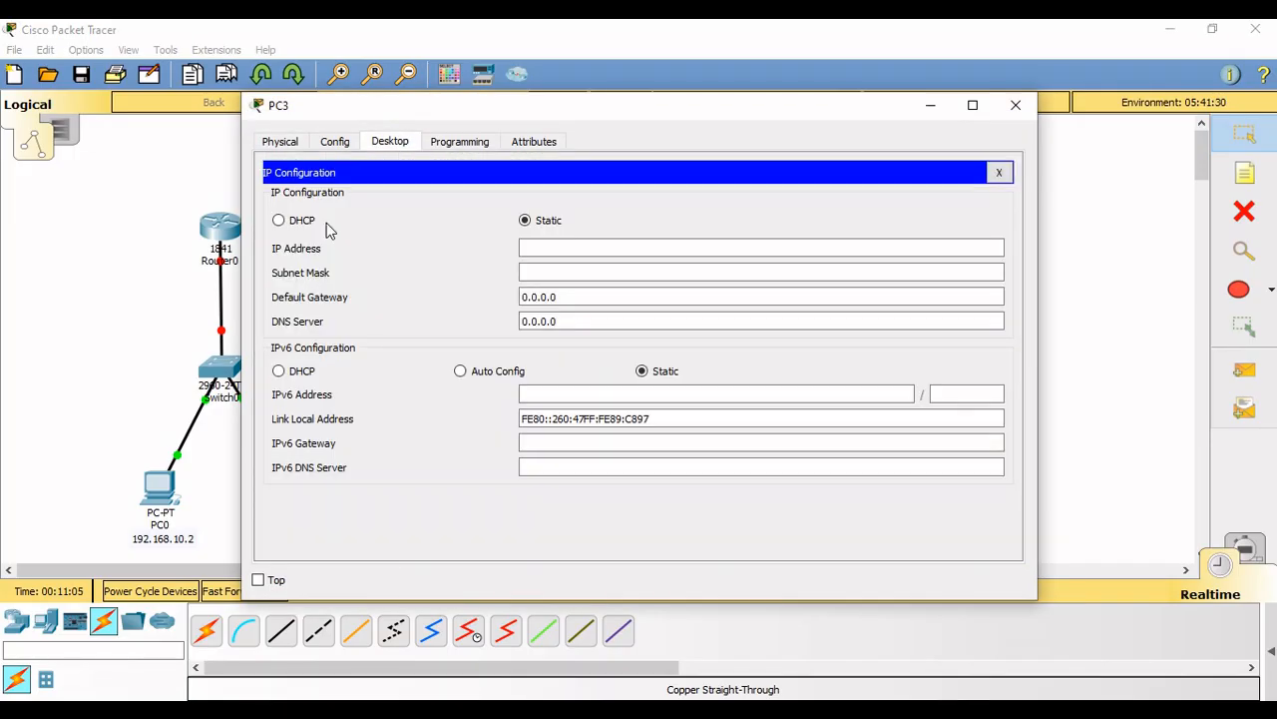
{"action": "left_click", "coordinate": [559, 248]}
{"action": "type", "text": "1"}
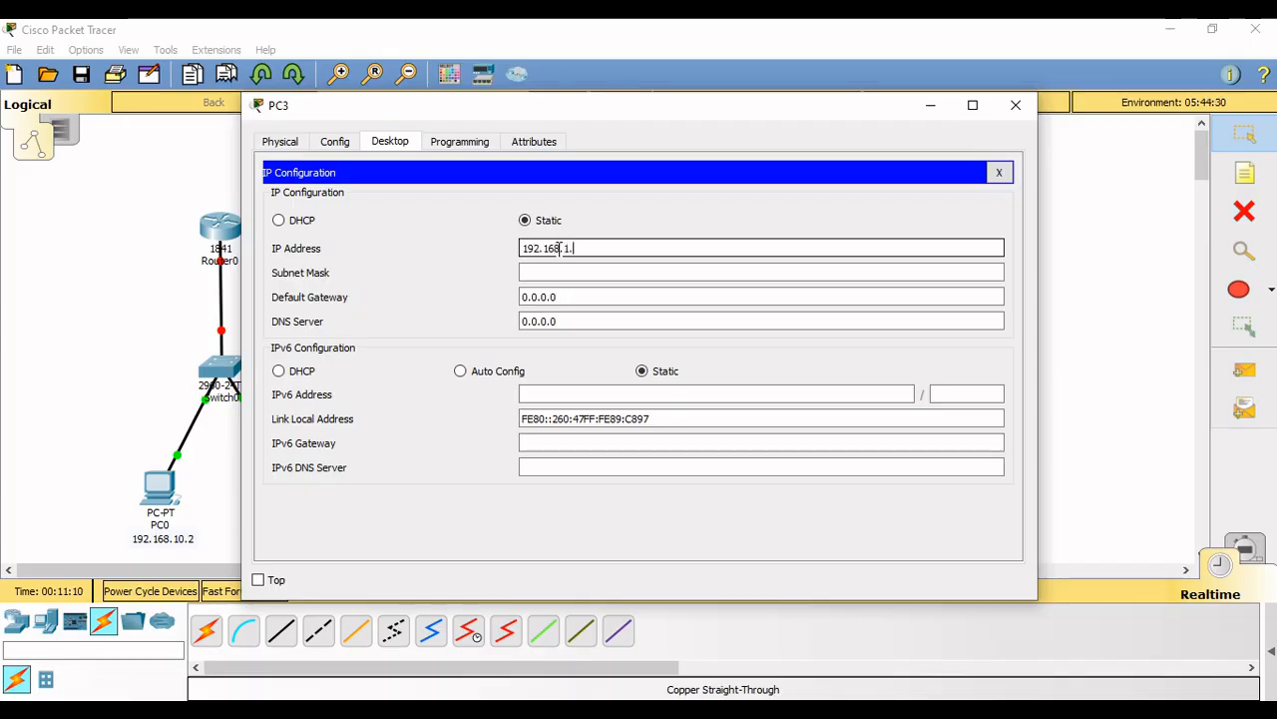
{"action": "type", "text": "92.168.11.3"}
{"action": "left_click", "coordinate": [549, 272]}
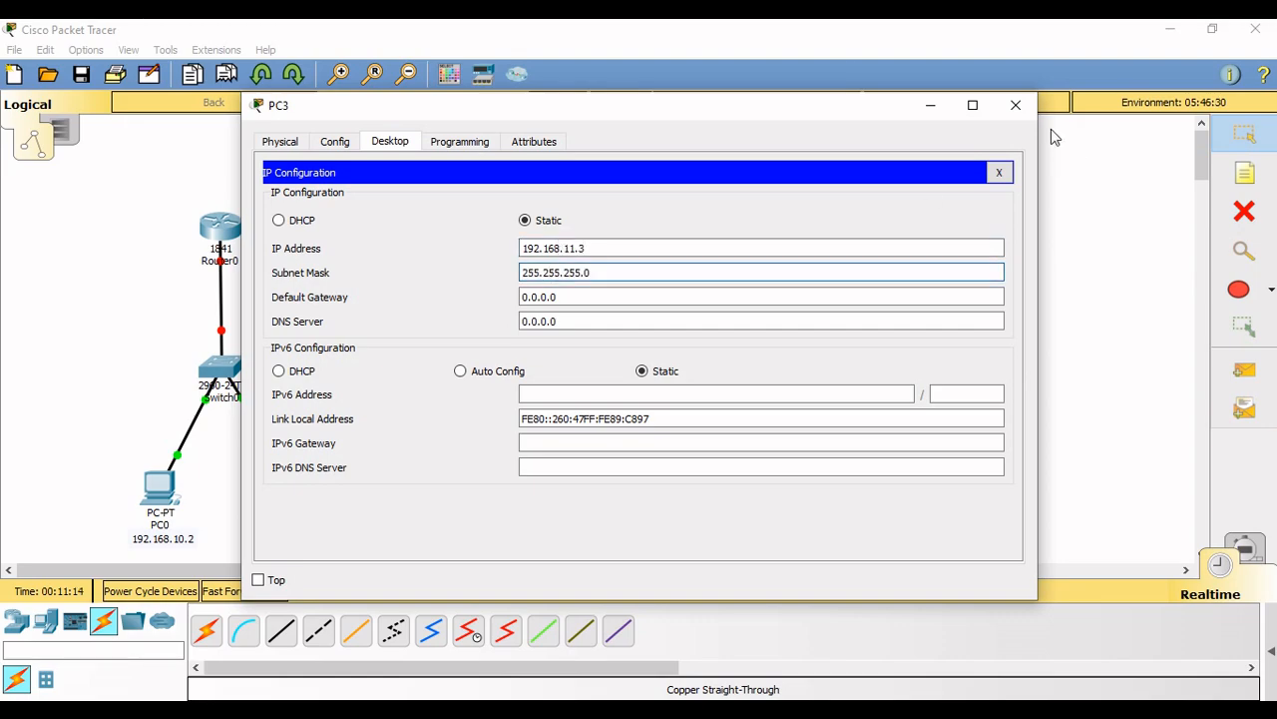
{"action": "left_click", "coordinate": [1016, 106]}
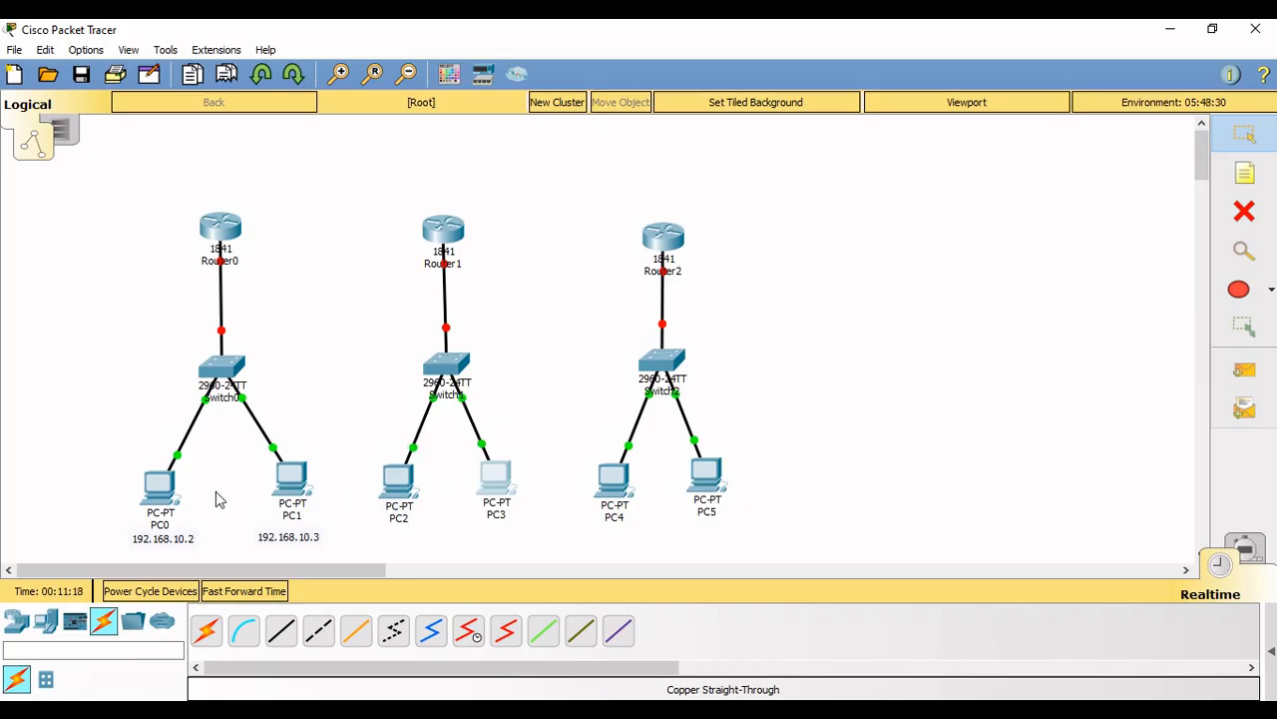
- Place a note reading 192.168.10.1 on the link between Router0 and Switch0
{"action": "mouse_move", "coordinate": [412, 506]}
{"action": "mouse_move", "coordinate": [223, 229]}
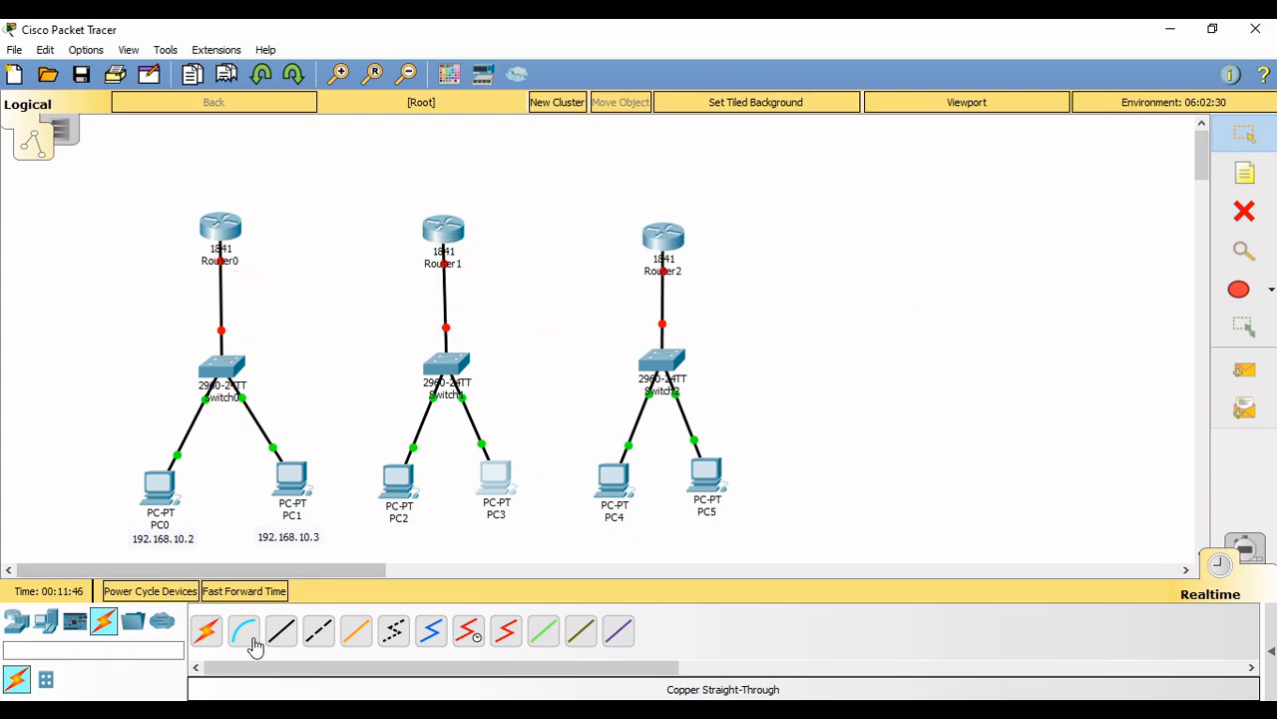
{"action": "left_click", "coordinate": [1244, 173]}
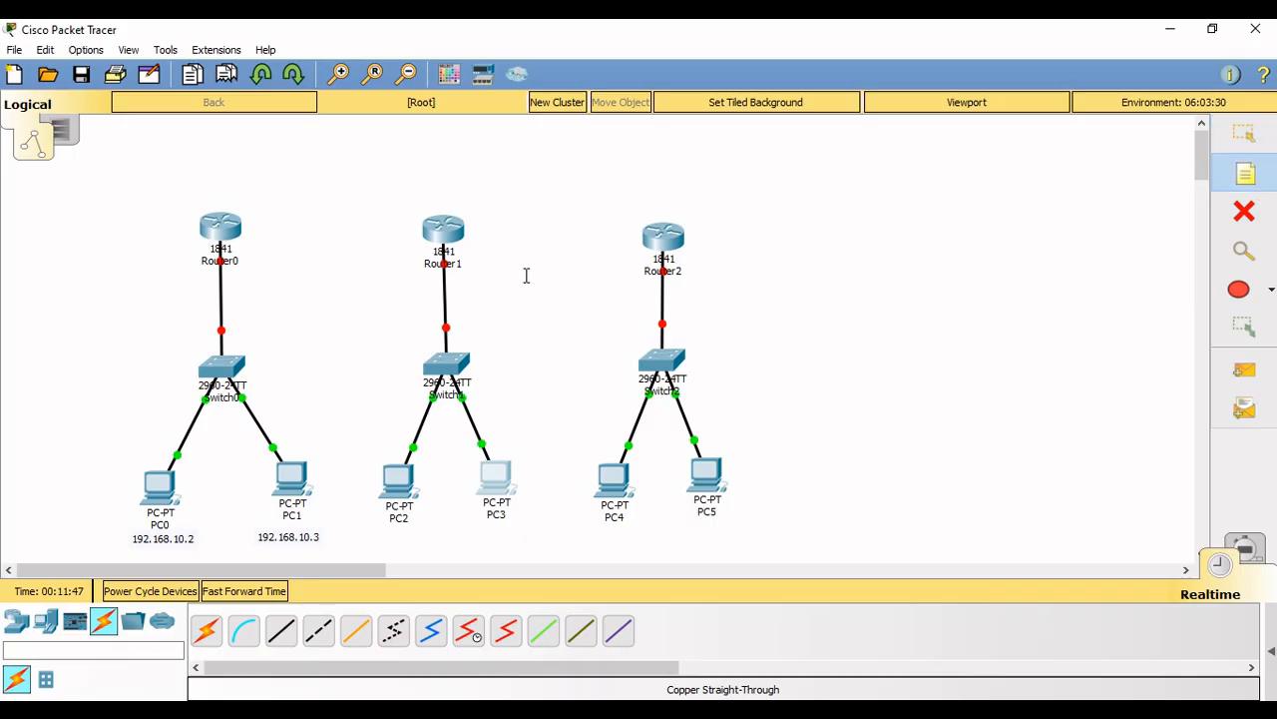
{"action": "left_click", "coordinate": [192, 291]}
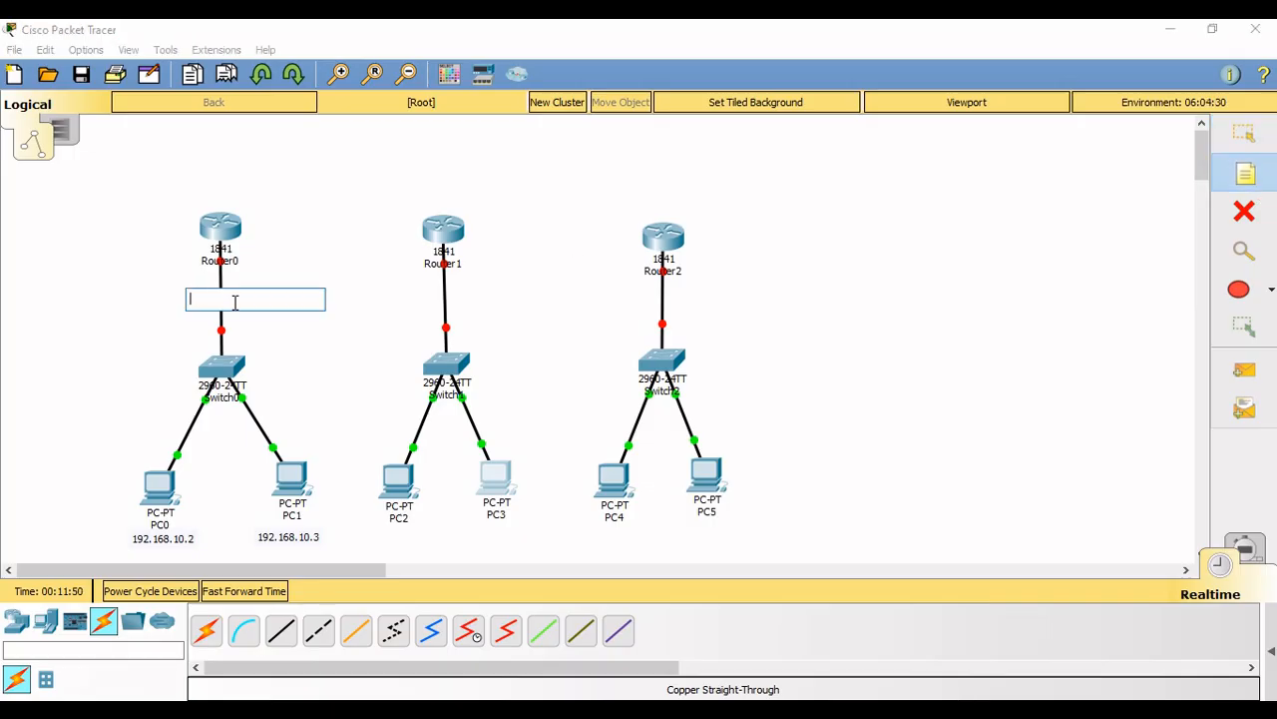
{"action": "type", "text": "192.168.10.1"}
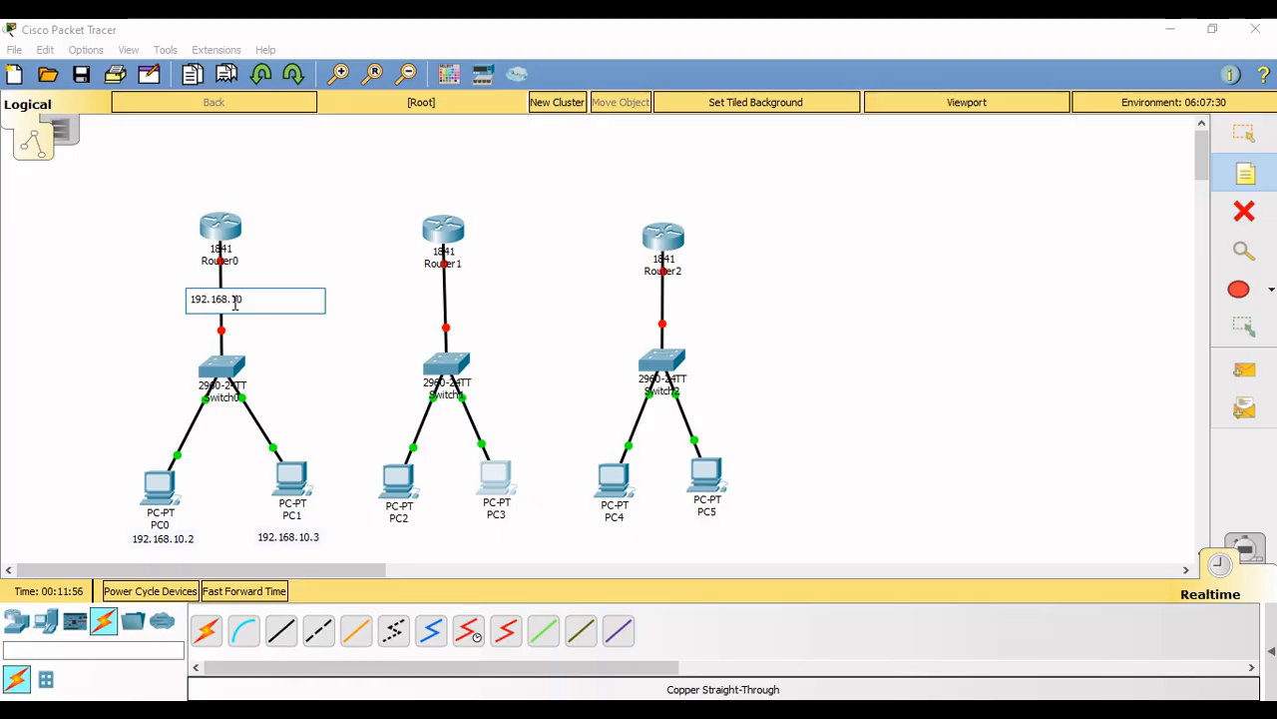
{"action": "left_click", "coordinate": [297, 334]}
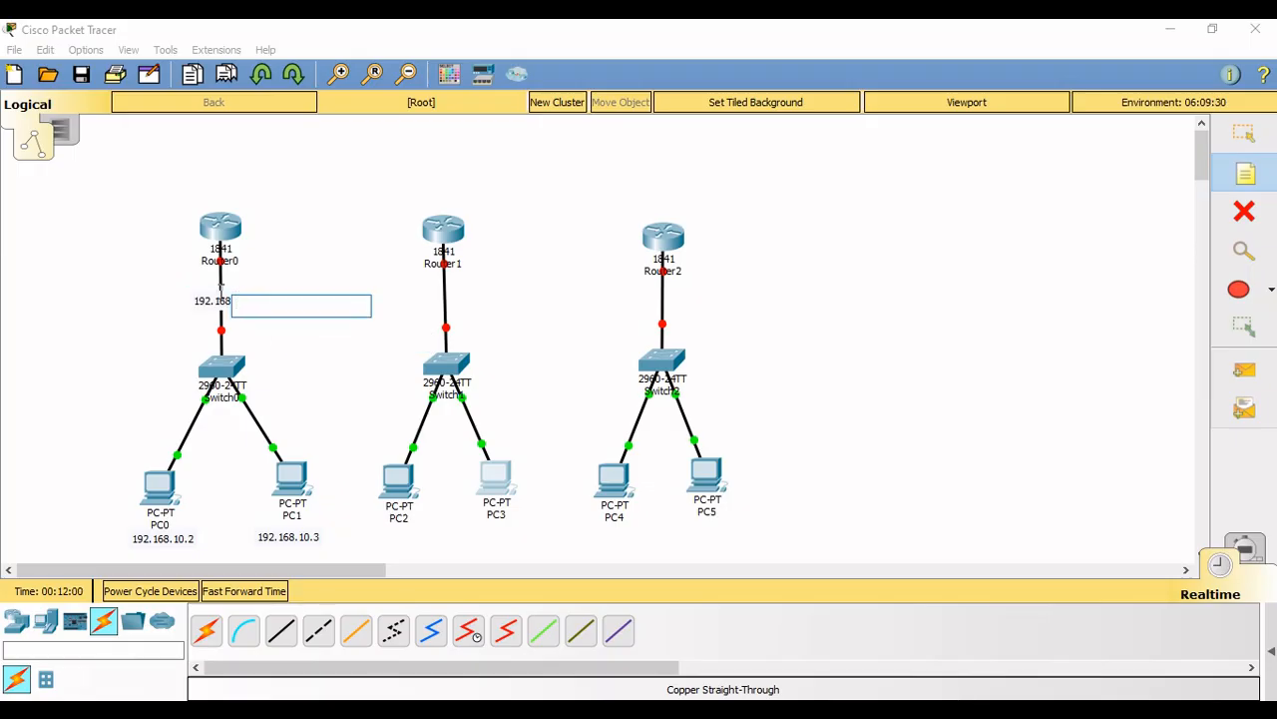
{"action": "key", "text": "Escape"}
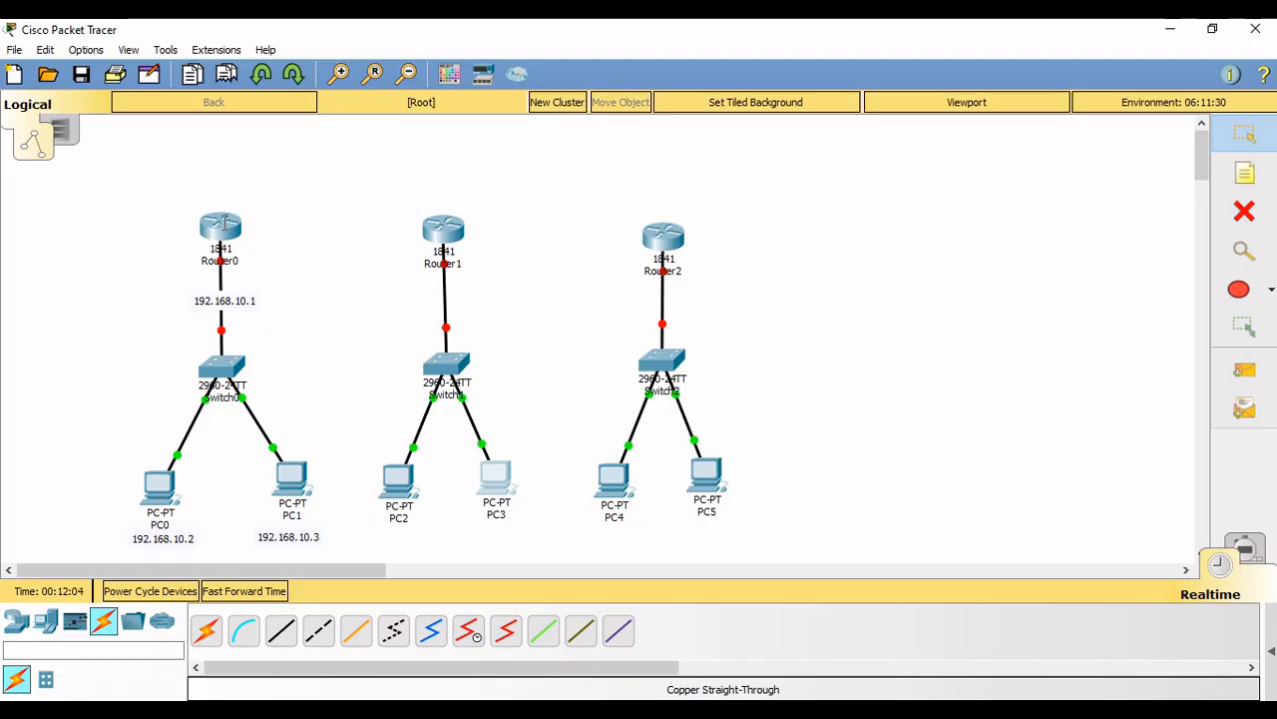
- Give Router0's FastEthernet0/1 interface the IP address 192.168.10.1 with subnet mask 255.255.255.0 and close its window
{"action": "left_click", "coordinate": [222, 226]}
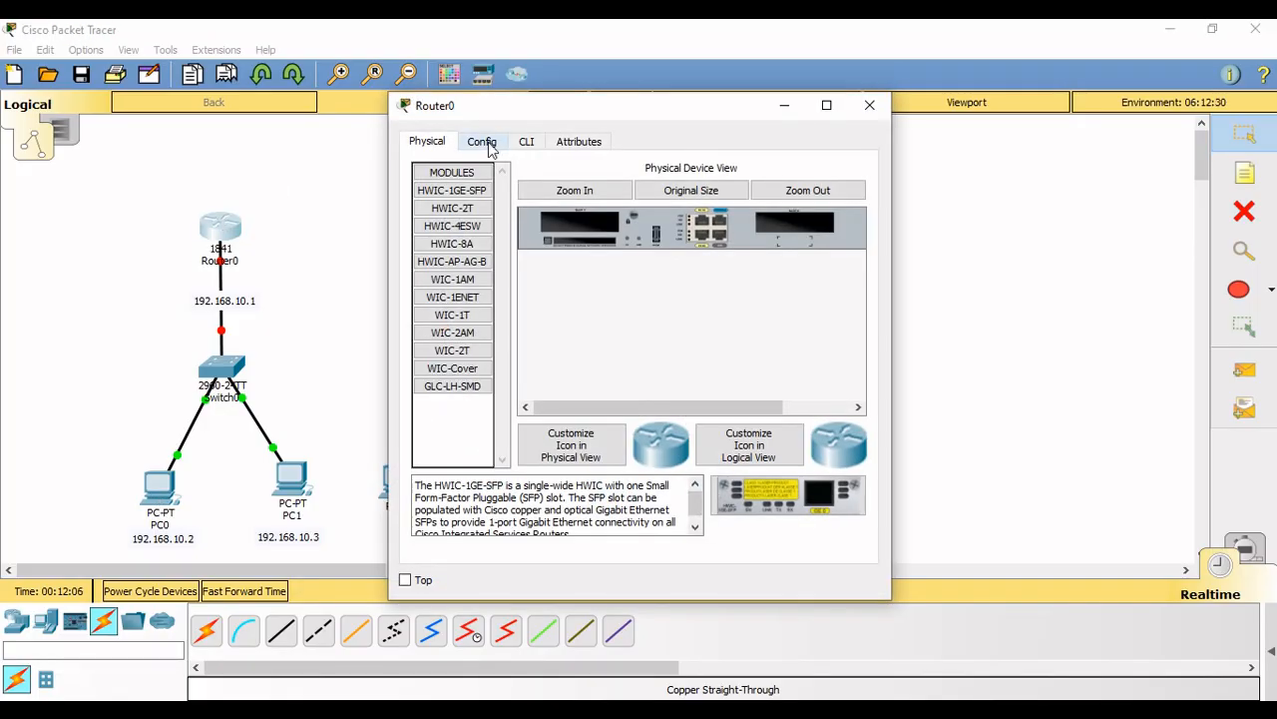
{"action": "left_click", "coordinate": [483, 141]}
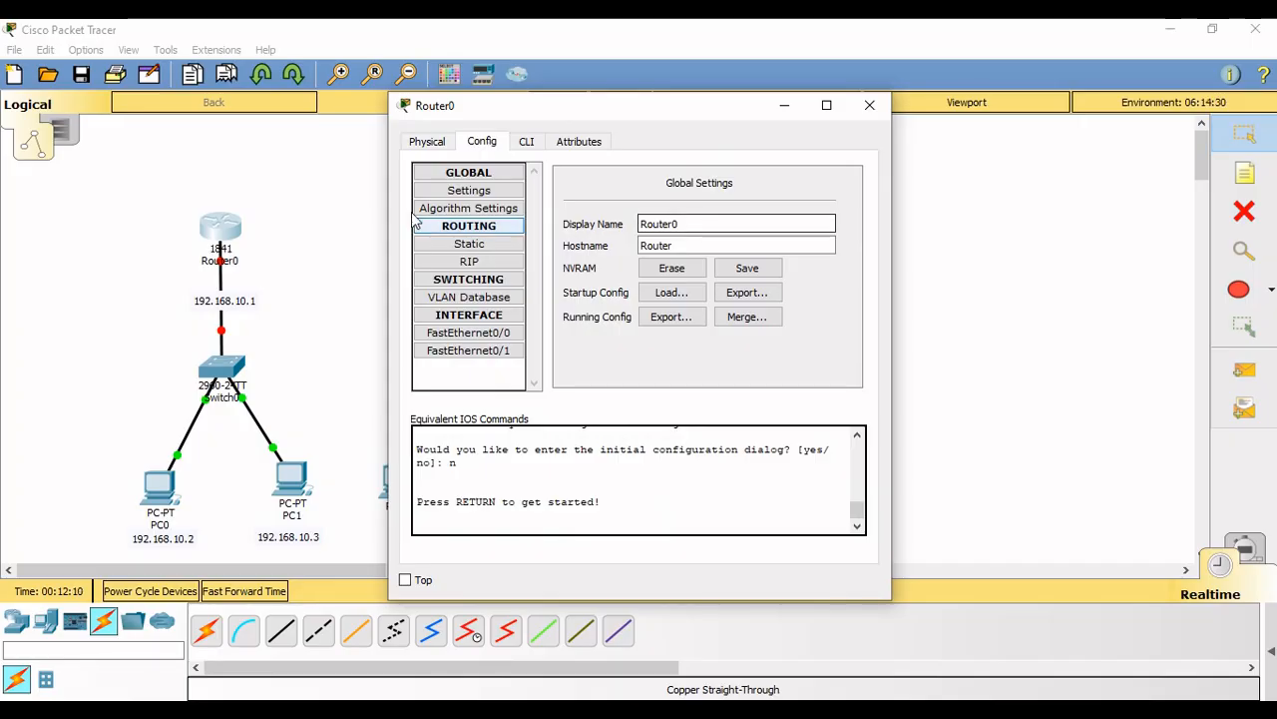
{"action": "left_click", "coordinate": [425, 142]}
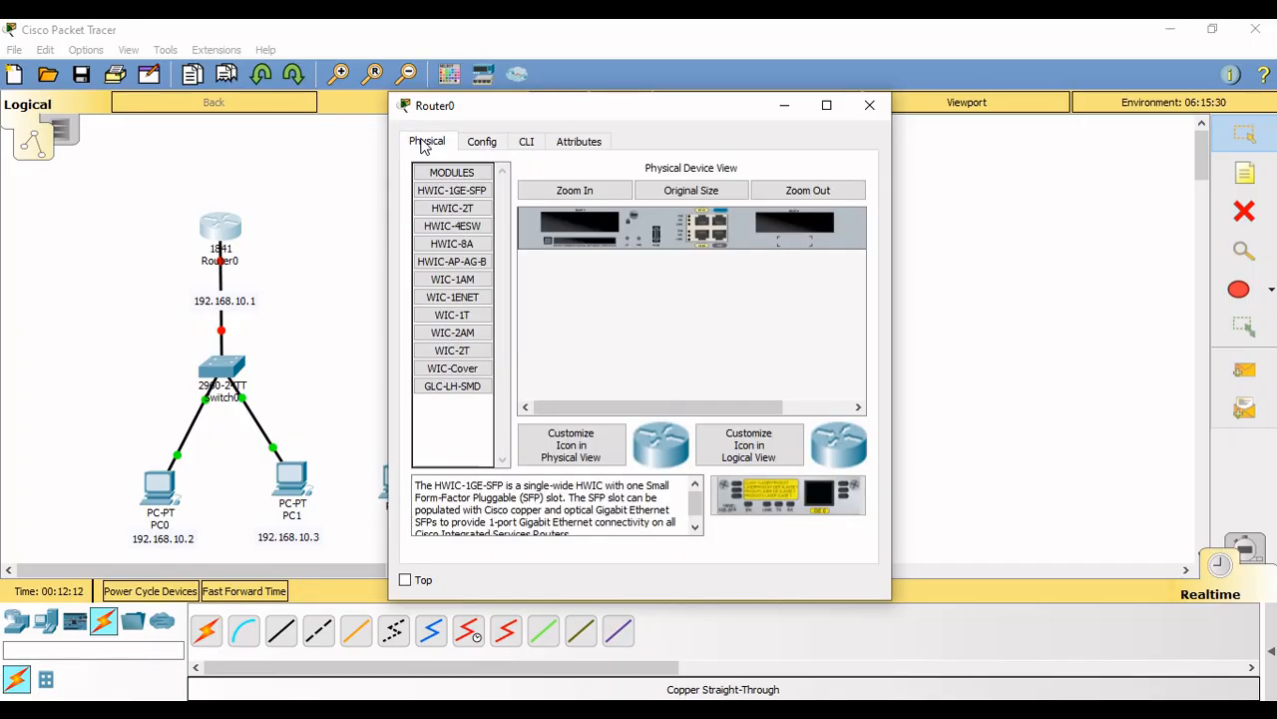
{"action": "left_click", "coordinate": [484, 143]}
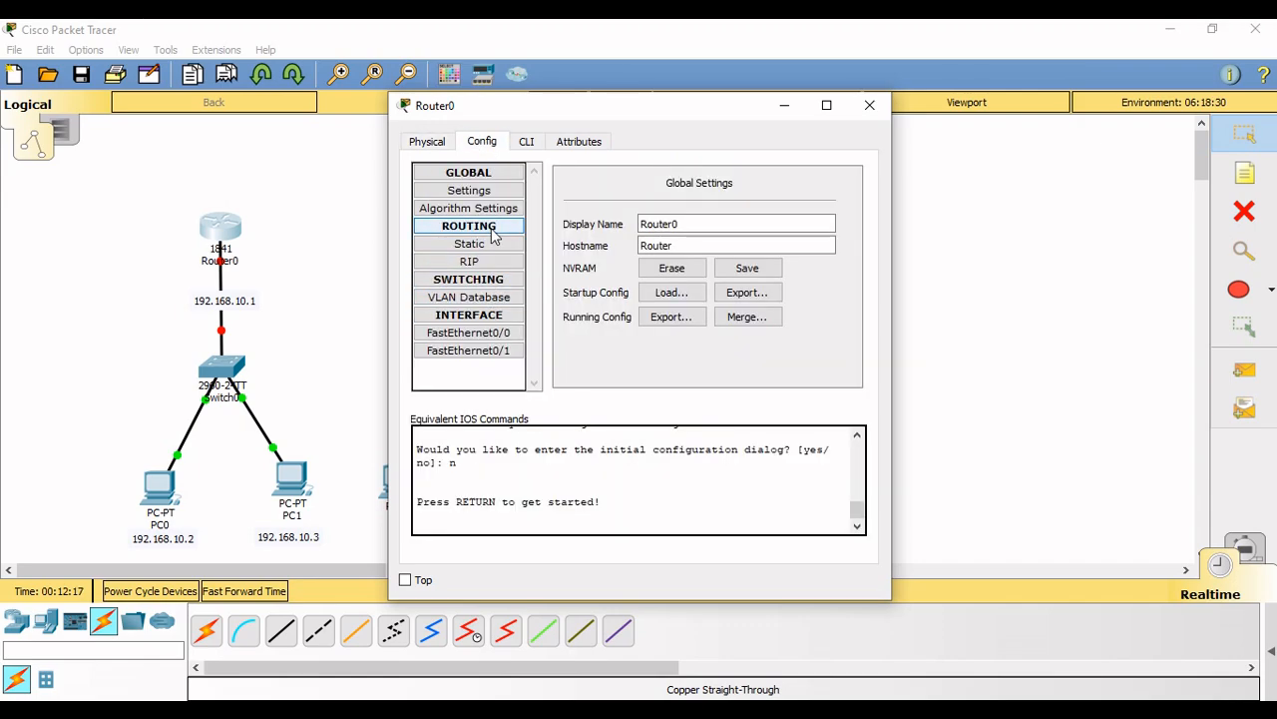
{"action": "left_click", "coordinate": [486, 352]}
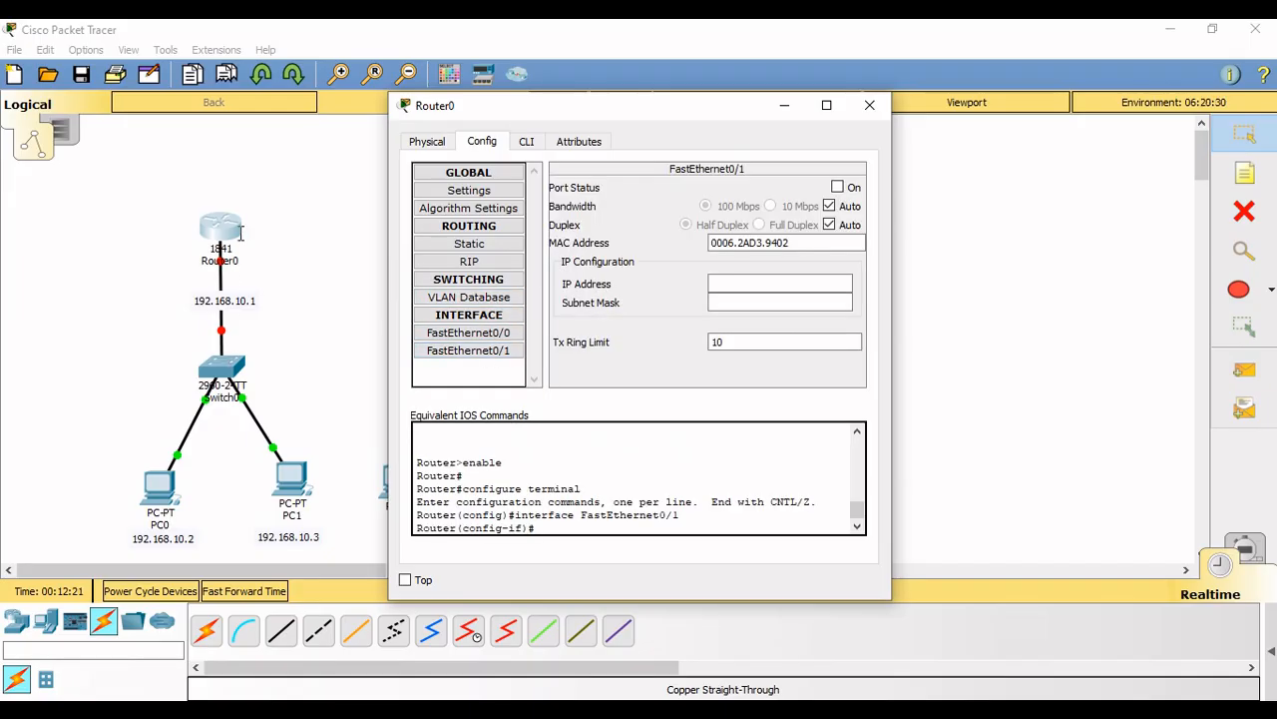
{"action": "left_click", "coordinate": [750, 277]}
{"action": "type", "text": "192.16"}
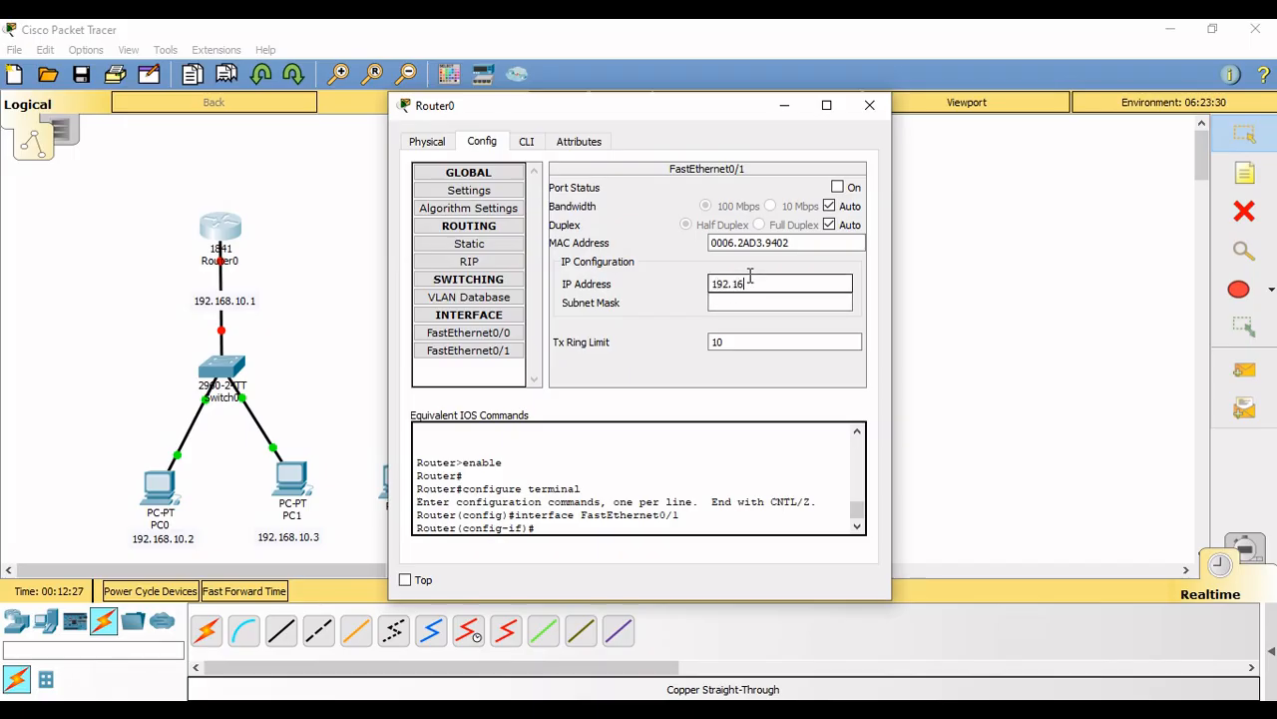
{"action": "type", "text": "8.10"}
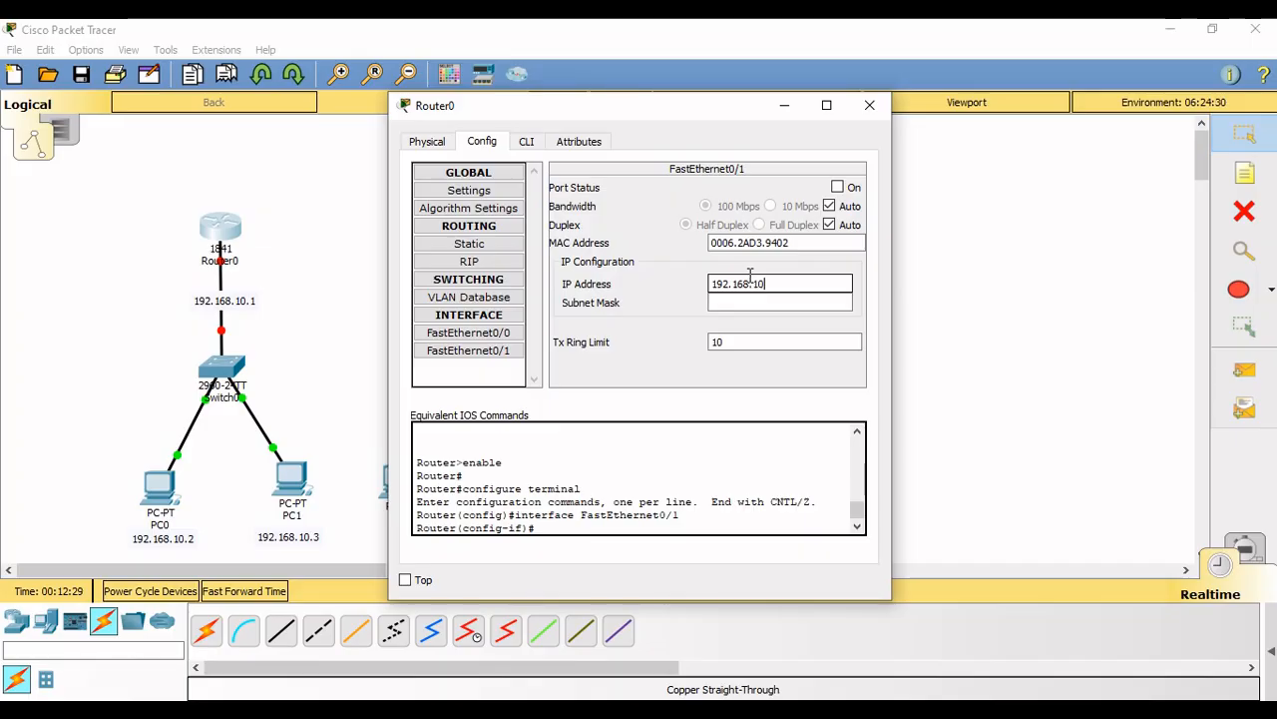
{"action": "type", "text": ".1"}
{"action": "key", "text": "Tab"}
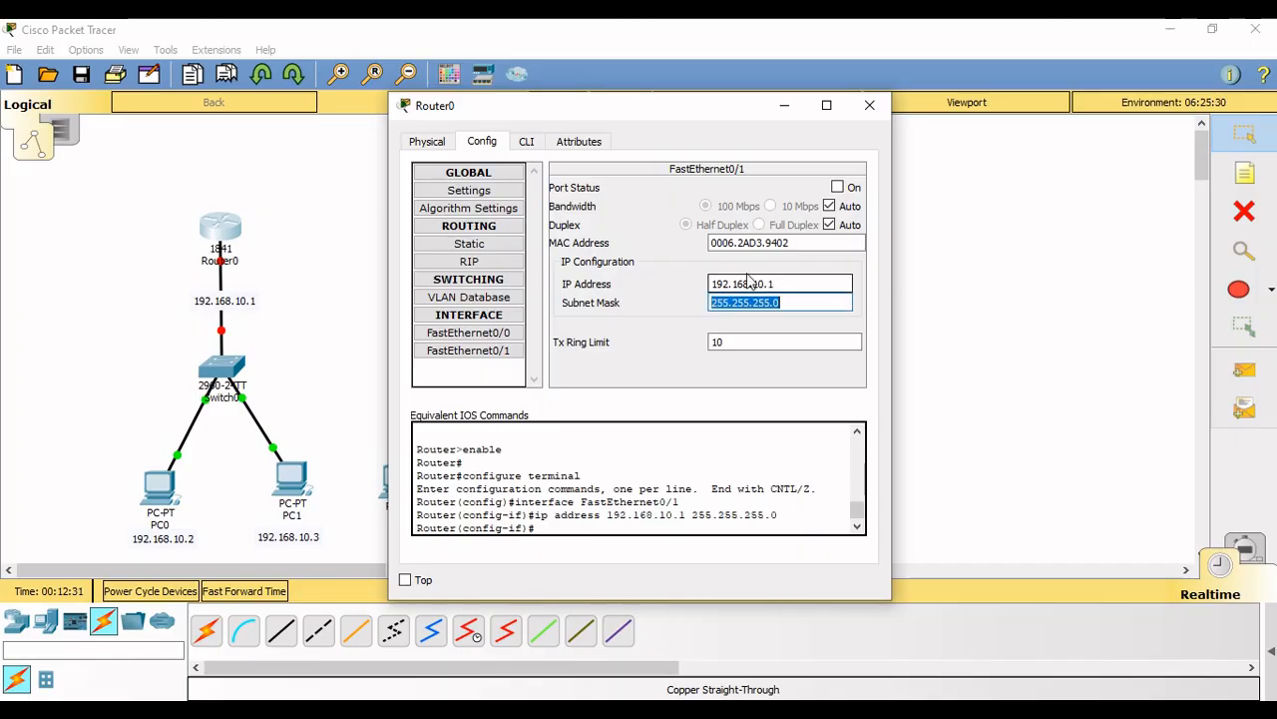
{"action": "left_click", "coordinate": [881, 110]}
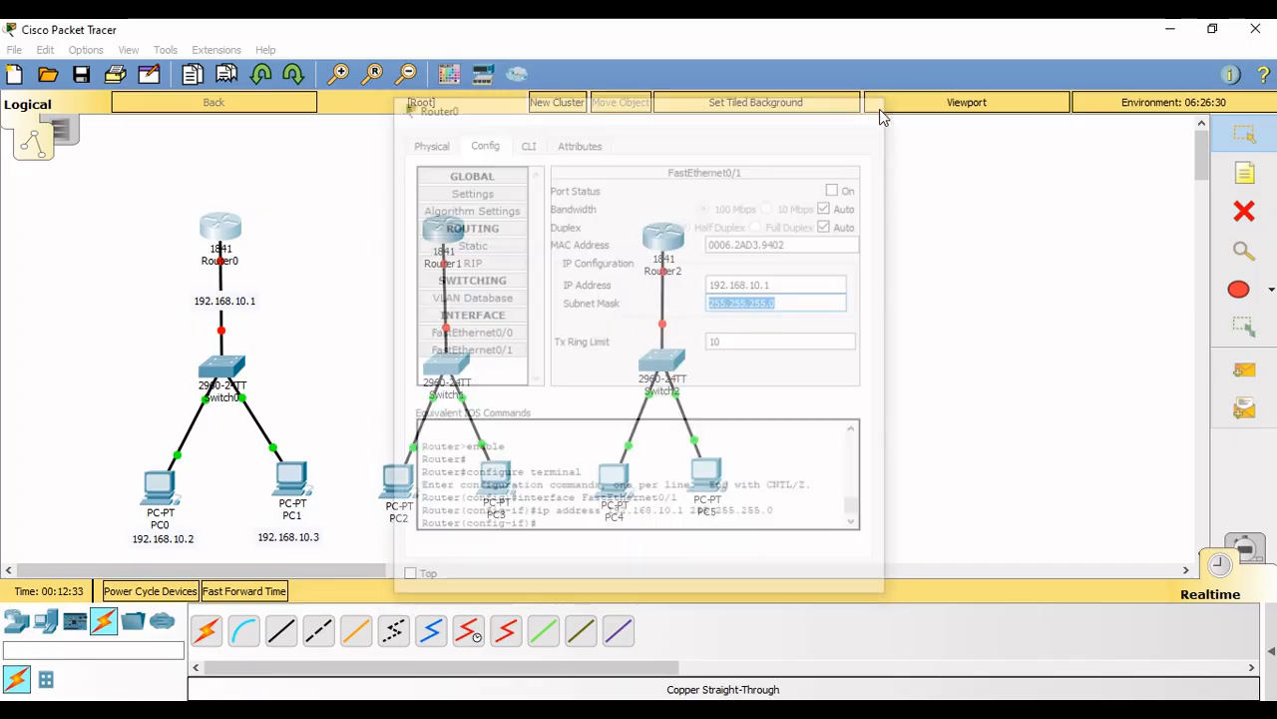
- Set PC0's default gateway to 192.168.10.1 in its IP configuration and close its window
{"action": "left_click", "coordinate": [162, 492]}
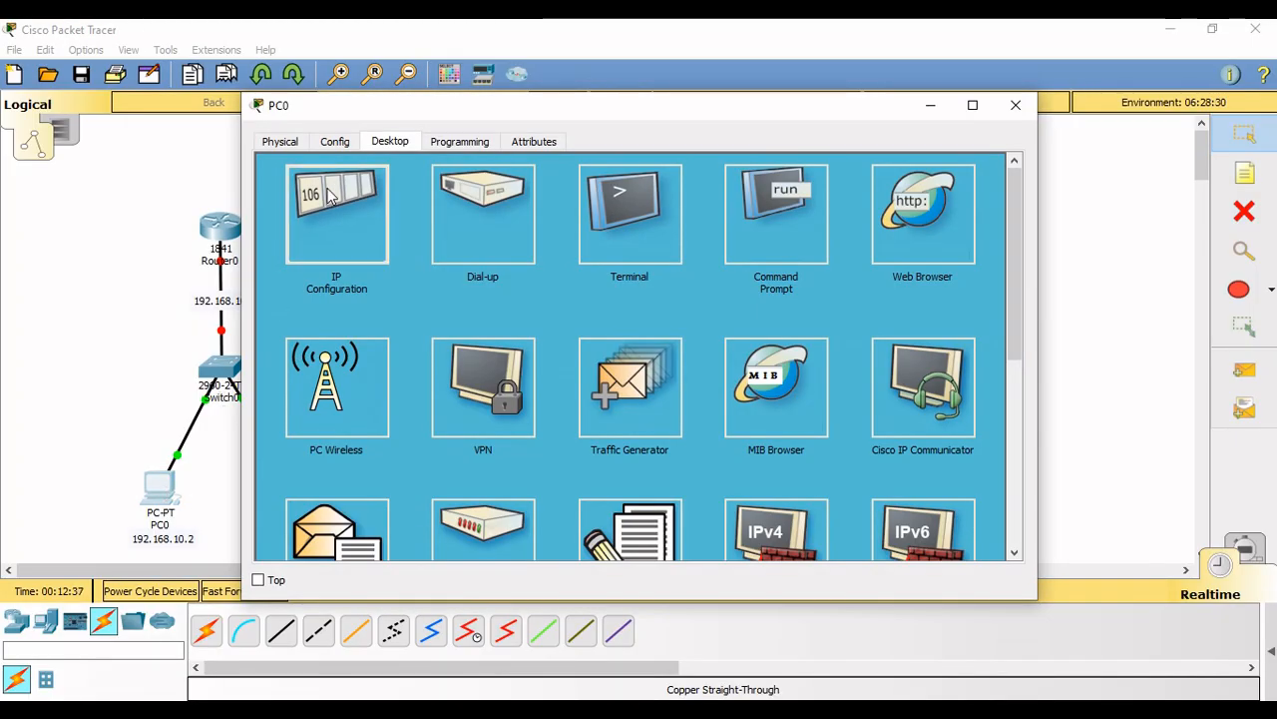
{"action": "left_click", "coordinate": [329, 195]}
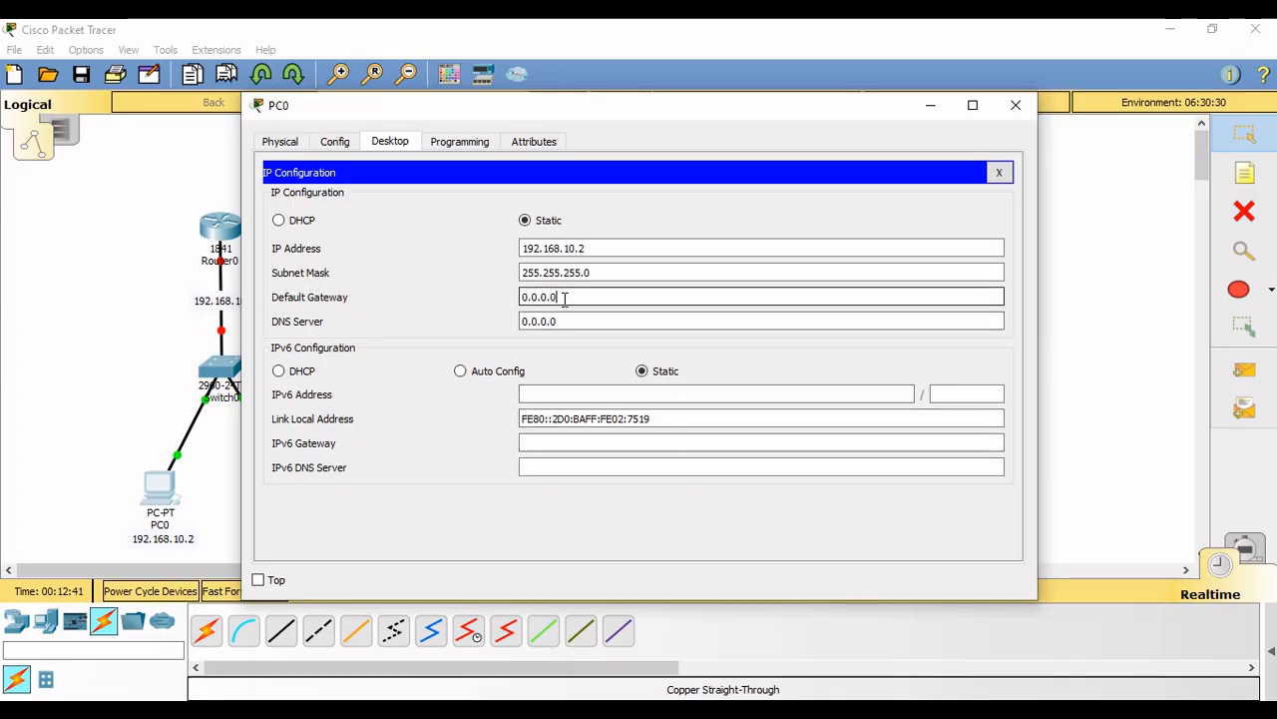
{"action": "left_click_drag", "start_coordinate": [565, 299], "coordinate": [482, 309]}
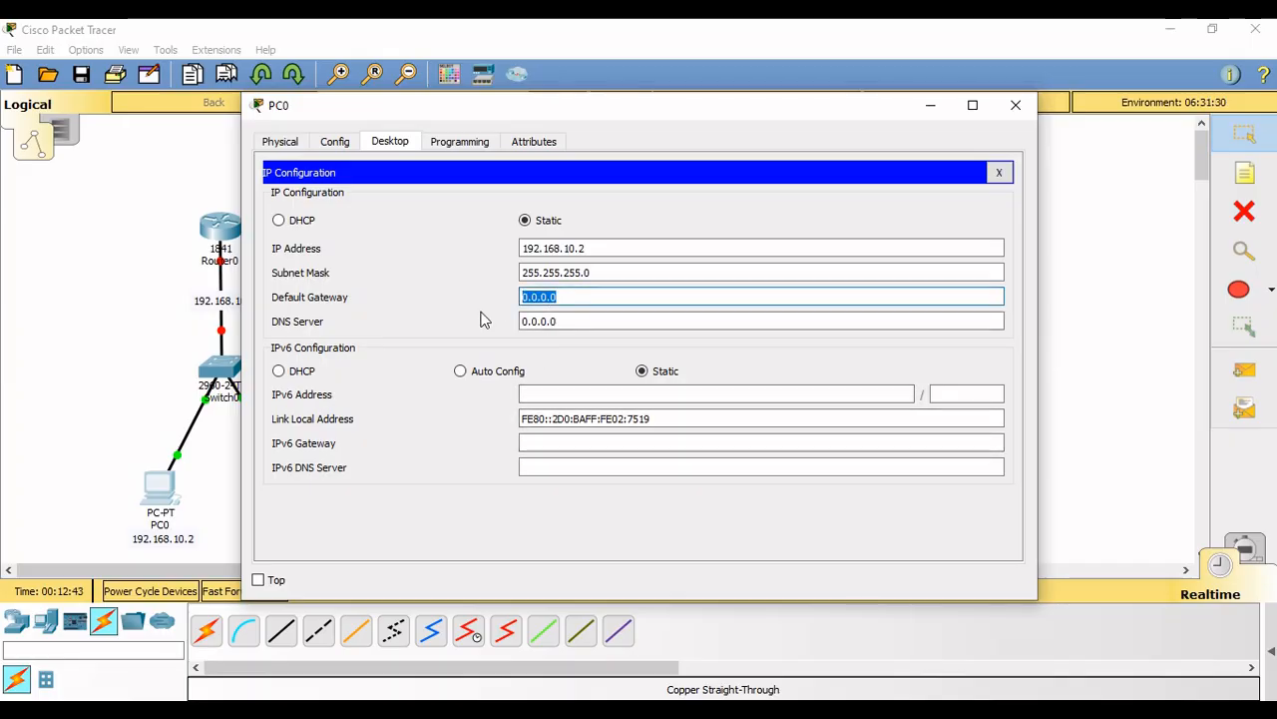
{"action": "type", "text": "192.1"}
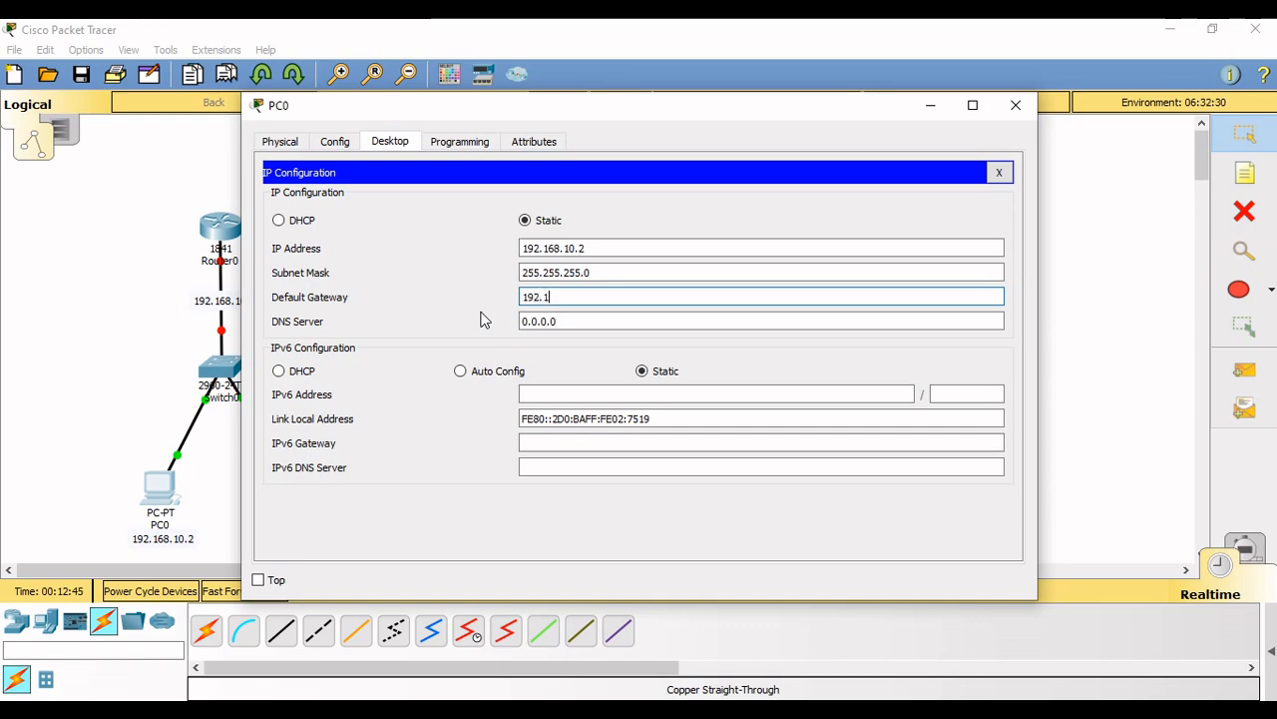
{"action": "type", "text": "68"}
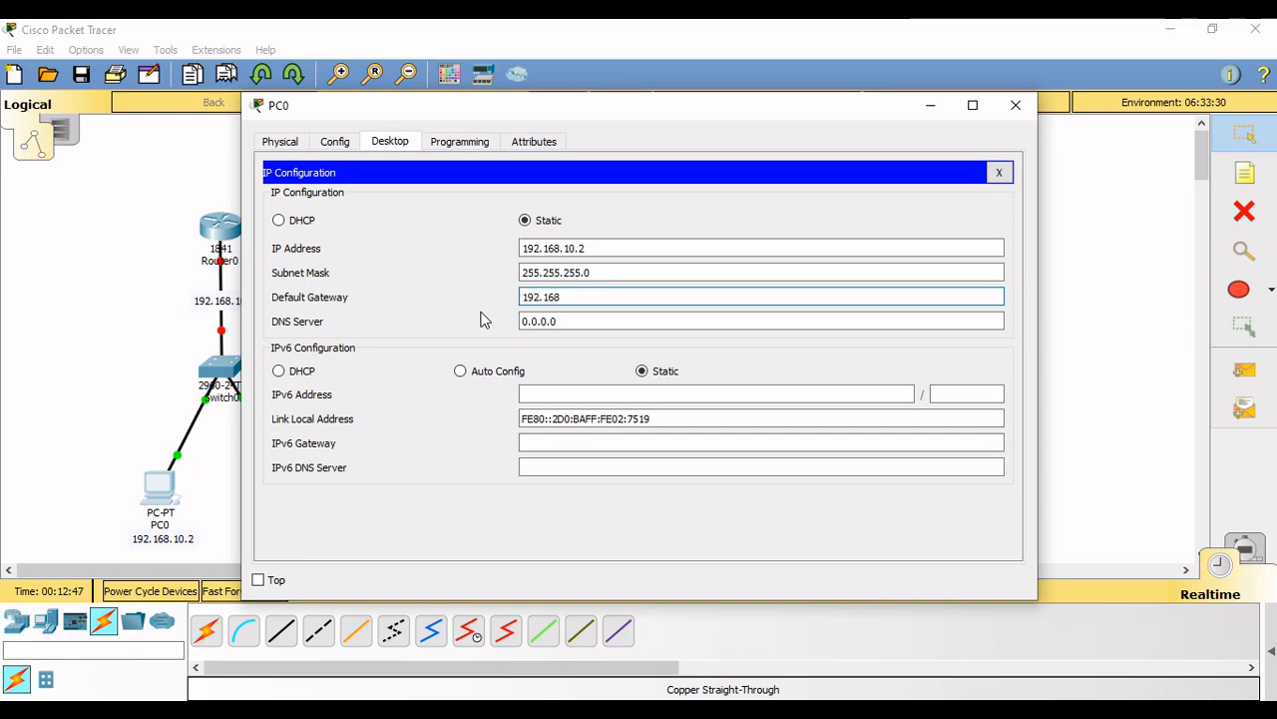
{"action": "type", "text": ".10.1"}
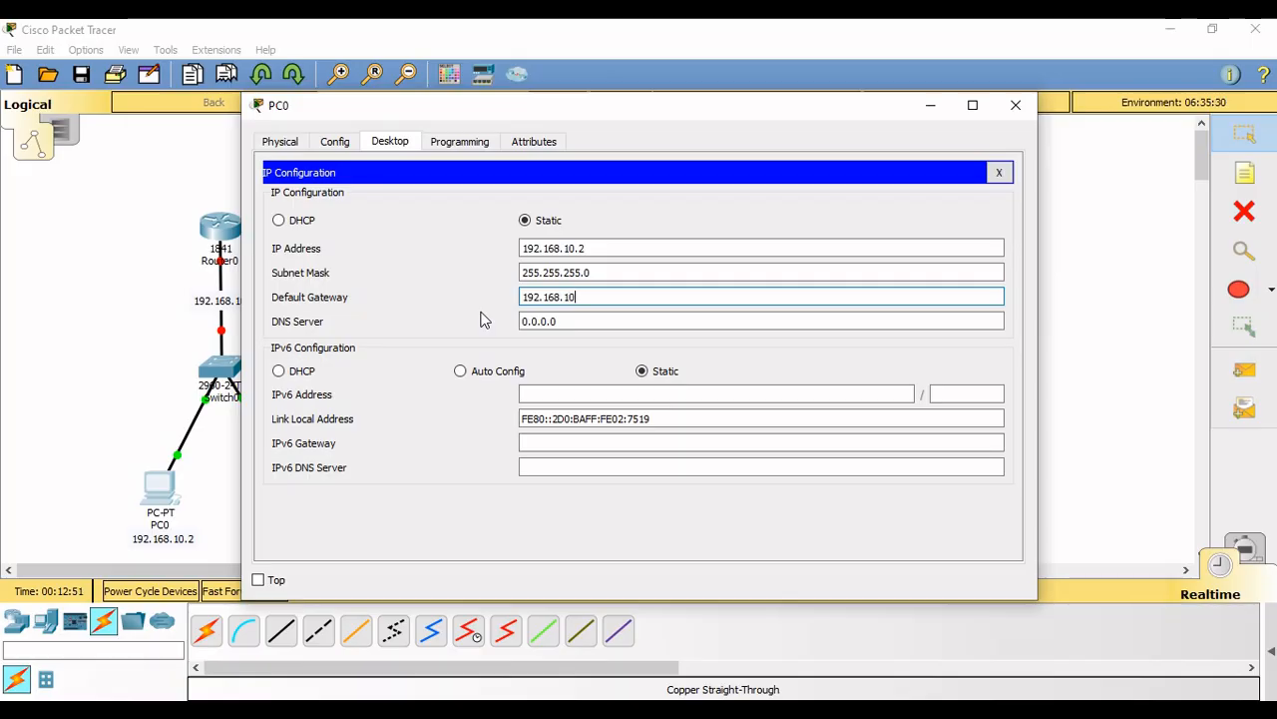
{"action": "left_click", "coordinate": [1015, 108]}
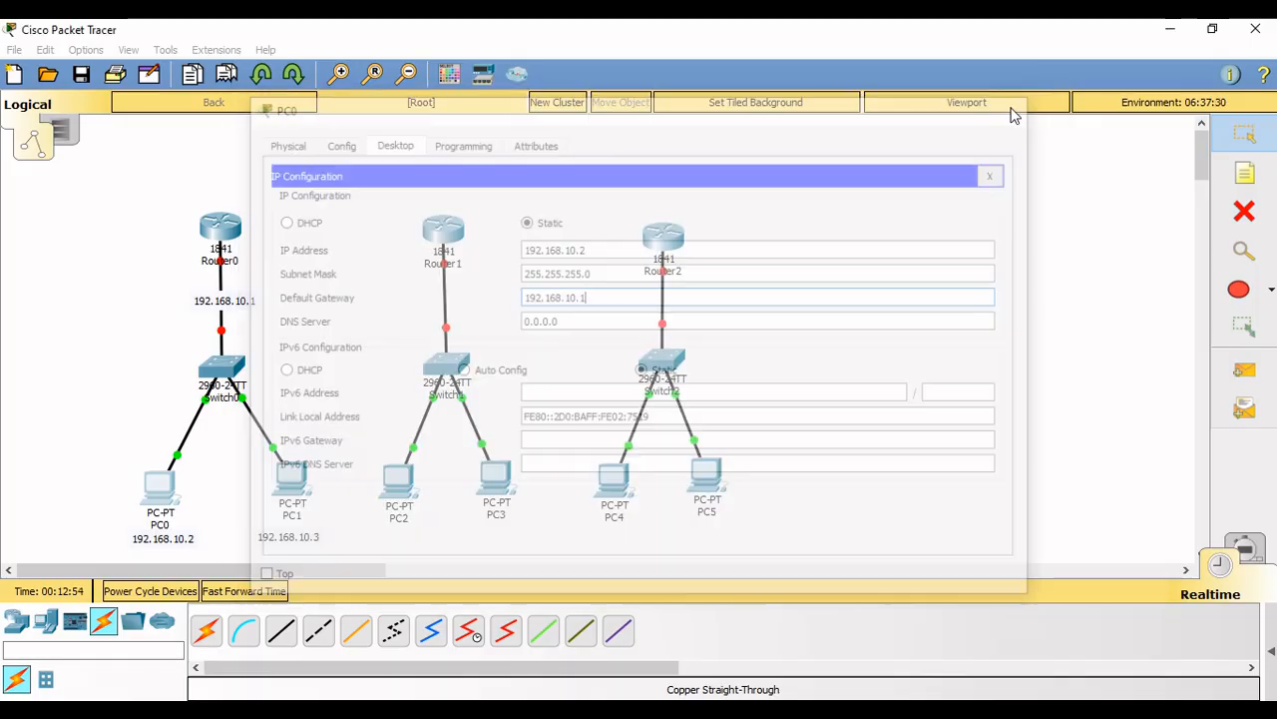
- Set PC1's default gateway to 192.168.10.1 in its IP configuration and close its window
{"action": "left_click", "coordinate": [292, 481]}
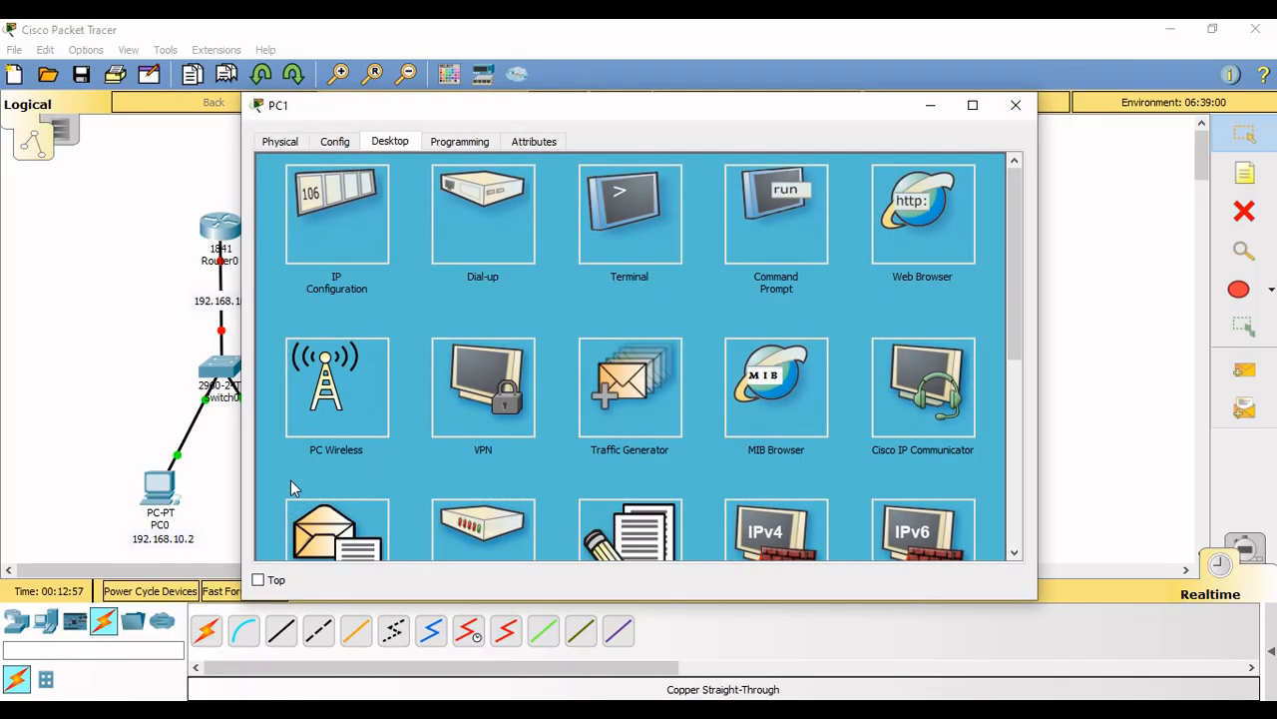
{"action": "left_click", "coordinate": [360, 181]}
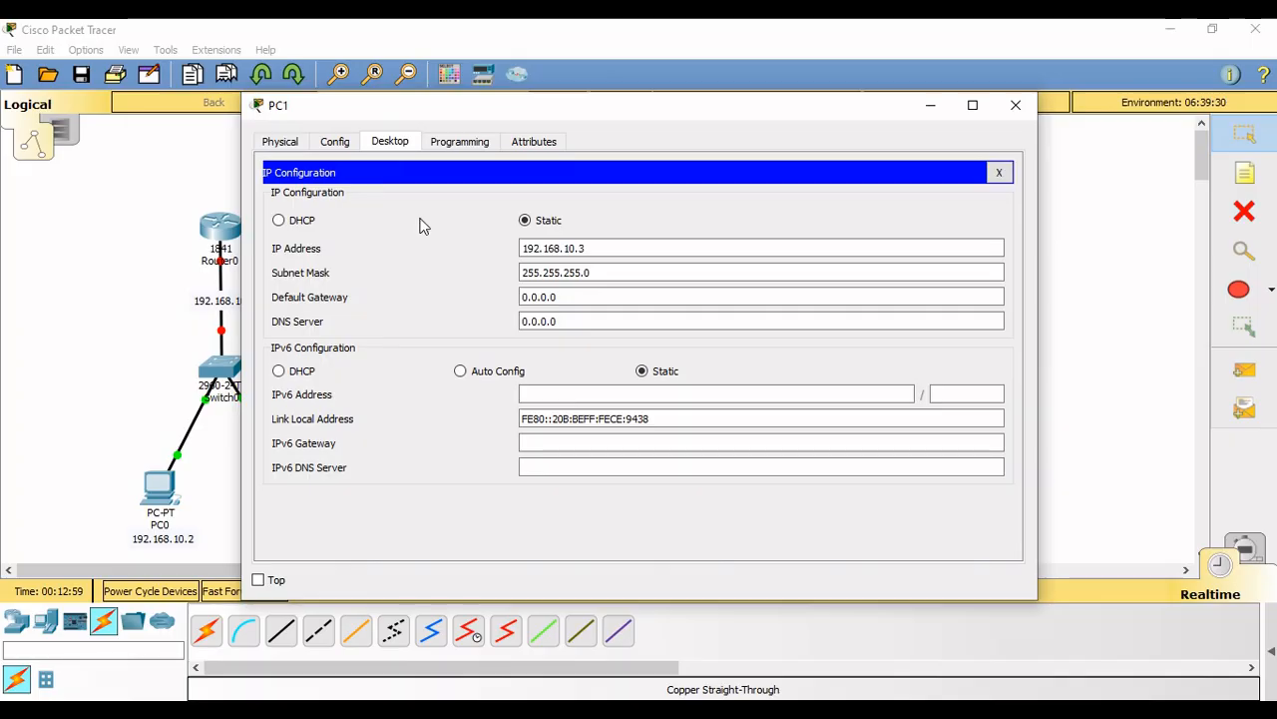
{"action": "left_click", "coordinate": [579, 296]}
{"action": "key", "text": "ctrl+a"}
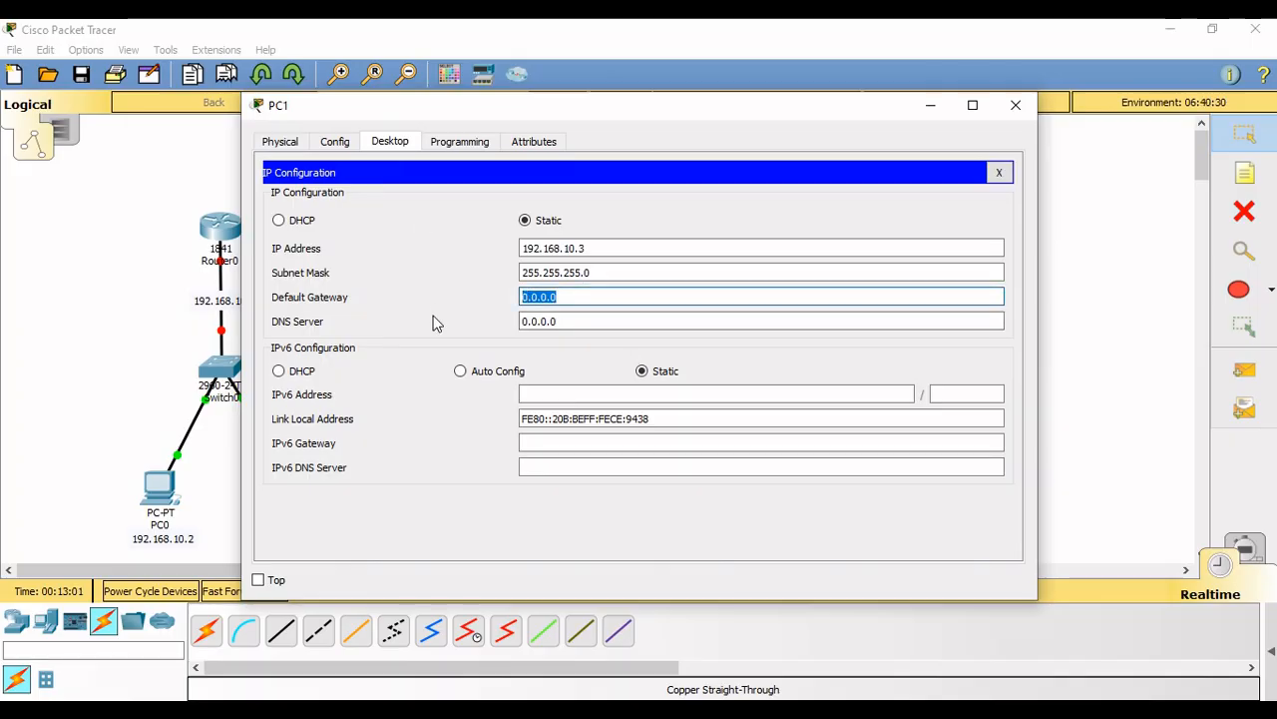
{"action": "type", "text": "192.168.10.1"}
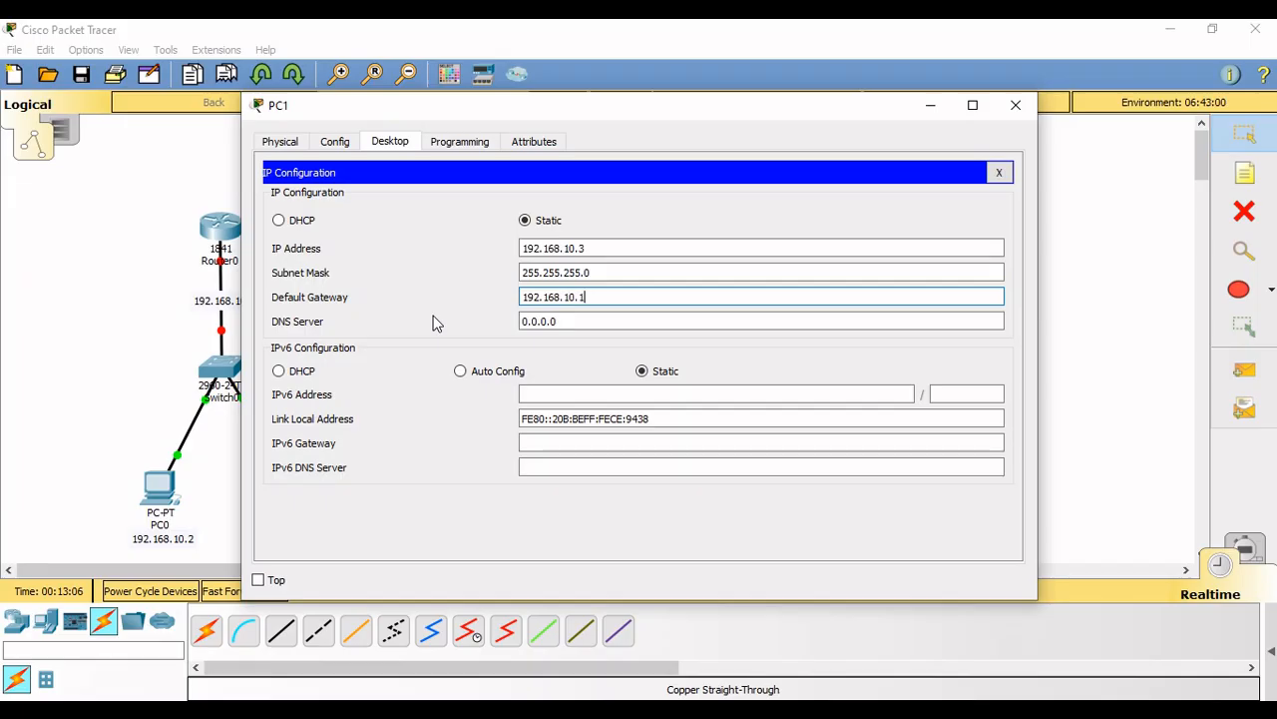
{"action": "left_click", "coordinate": [1016, 105]}
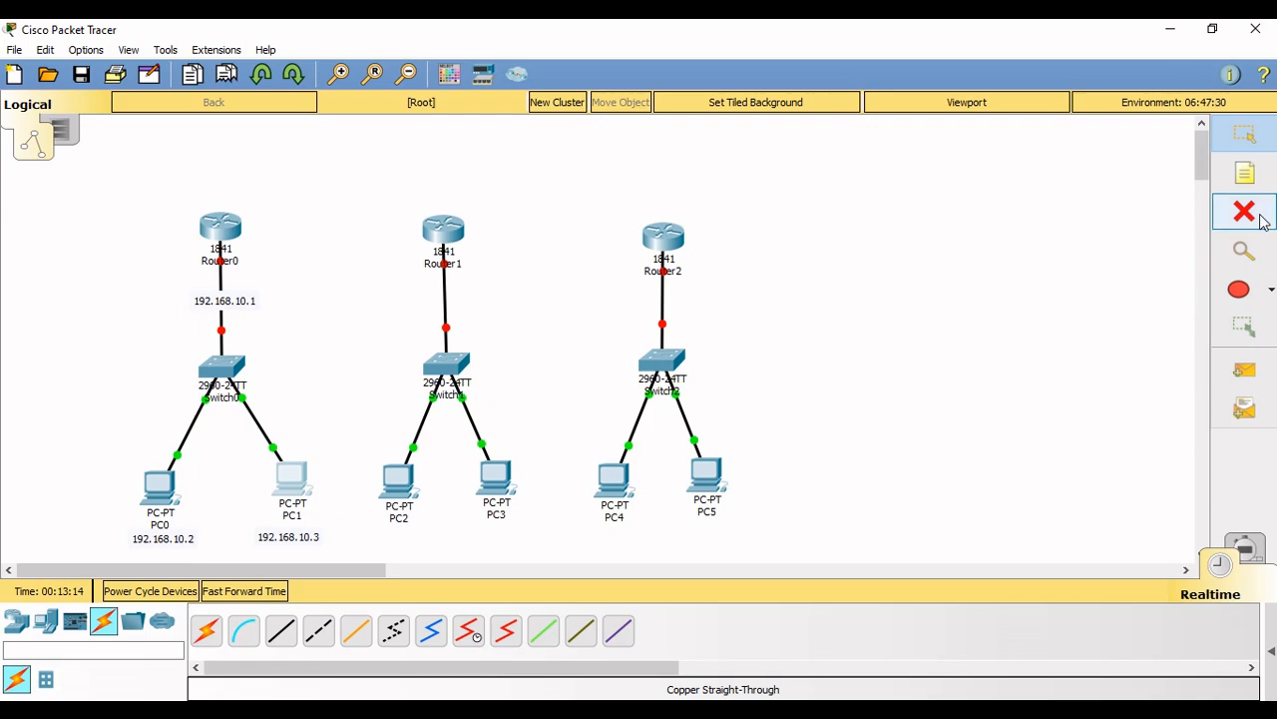
- Place a note reading 192.168.11.1 on the link between Router1 and Switch1
{"action": "left_click", "coordinate": [1249, 174]}
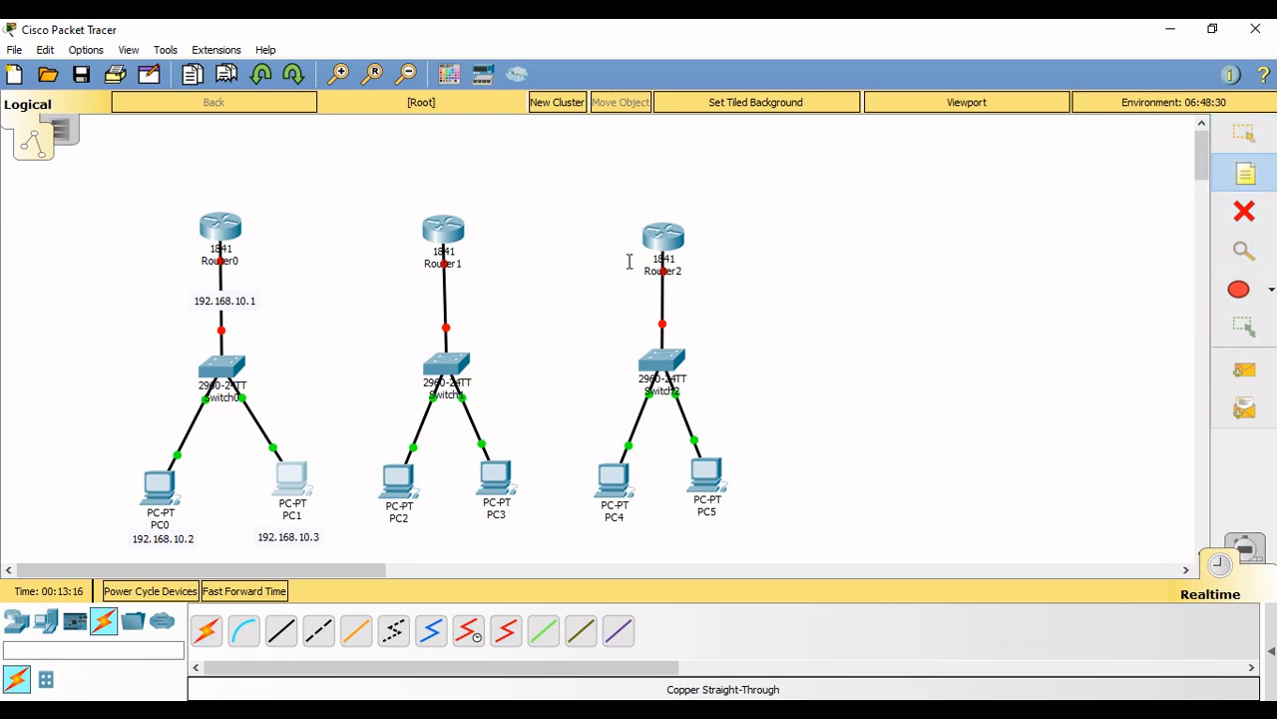
{"action": "left_click", "coordinate": [417, 294]}
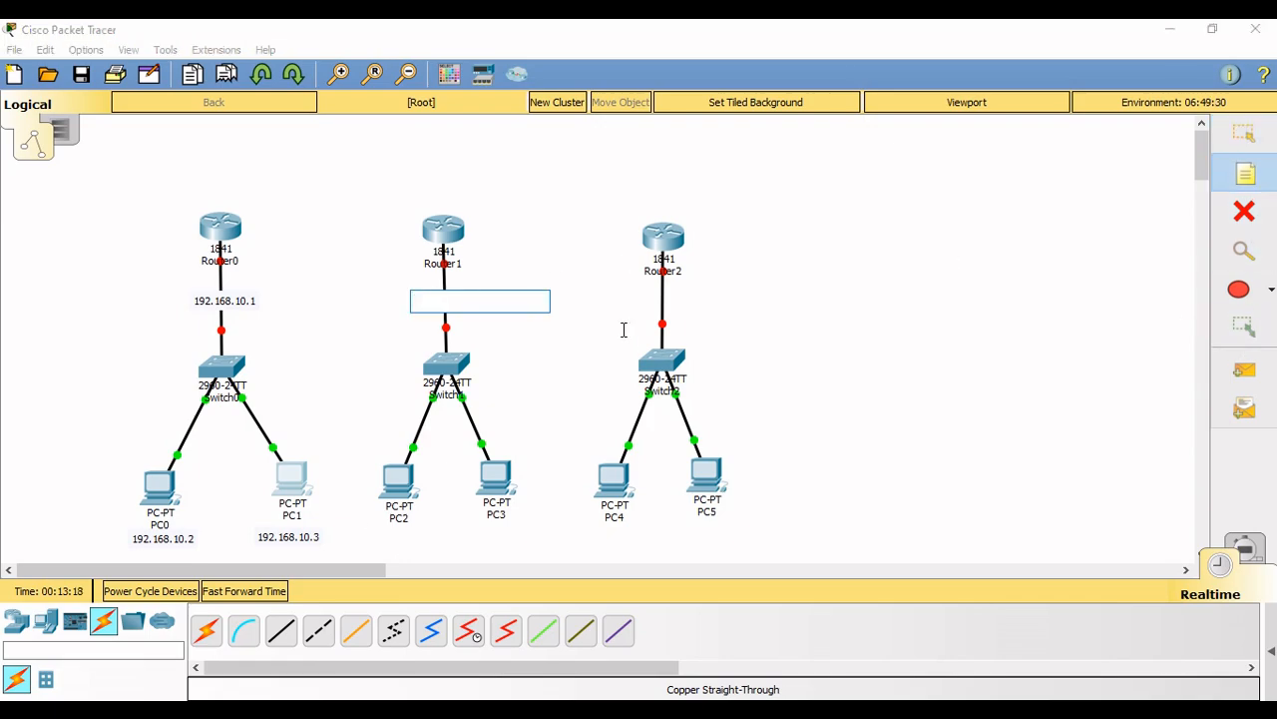
{"action": "type", "text": "192.168."}
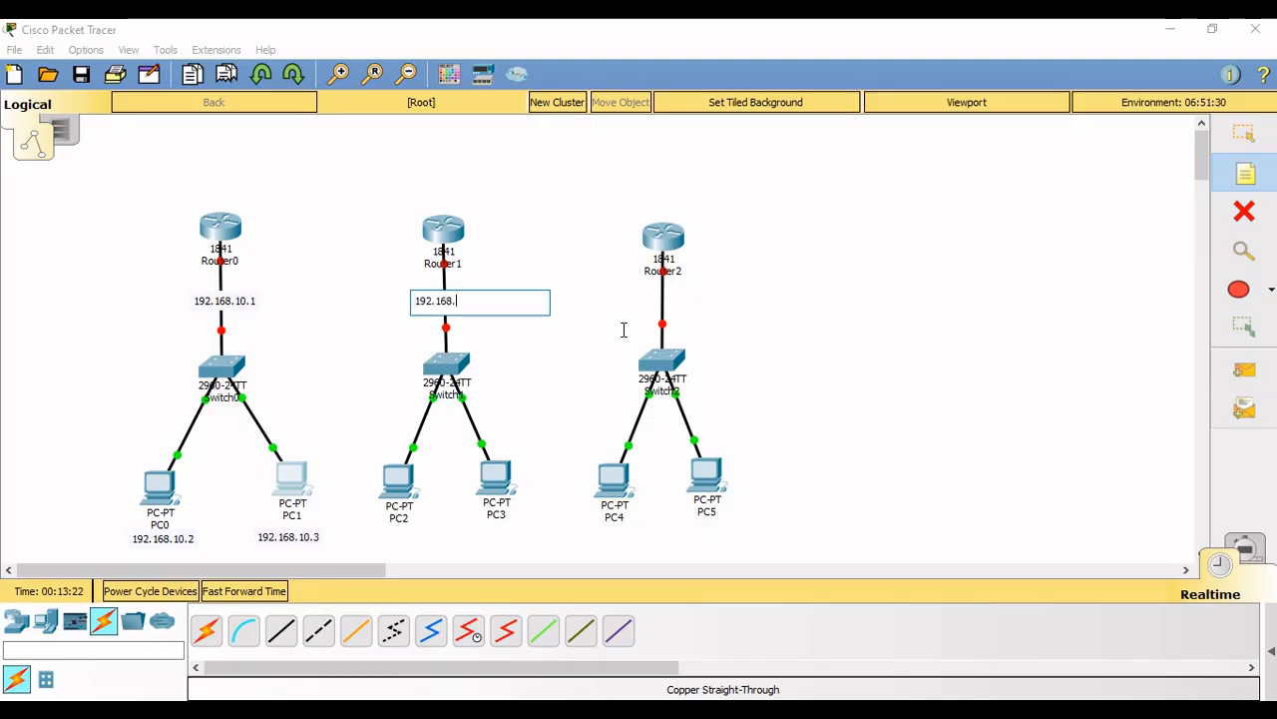
{"action": "type", "text": "11.1"}
- Place a note reading 192.168.10.2 below PC2 and leave the note tool
{"action": "left_click", "coordinate": [378, 538]}
{"action": "type", "text": "1"}
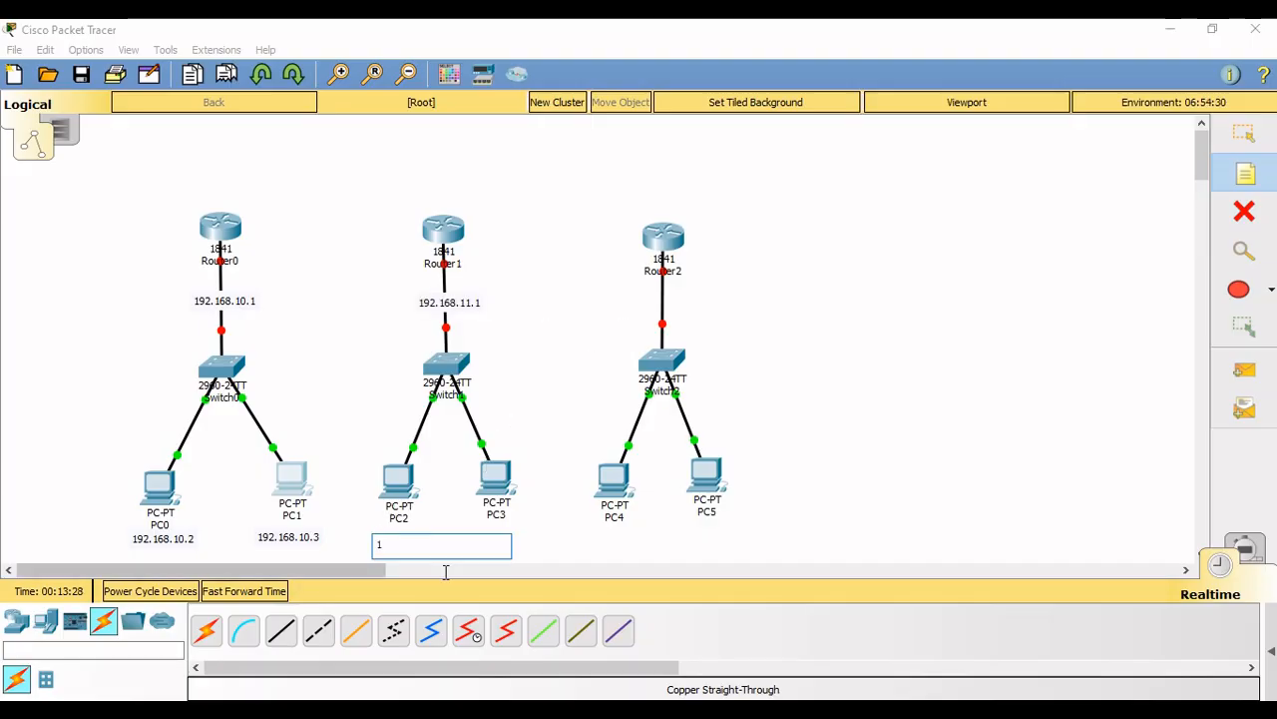
{"action": "type", "text": "92.168.10.2"}
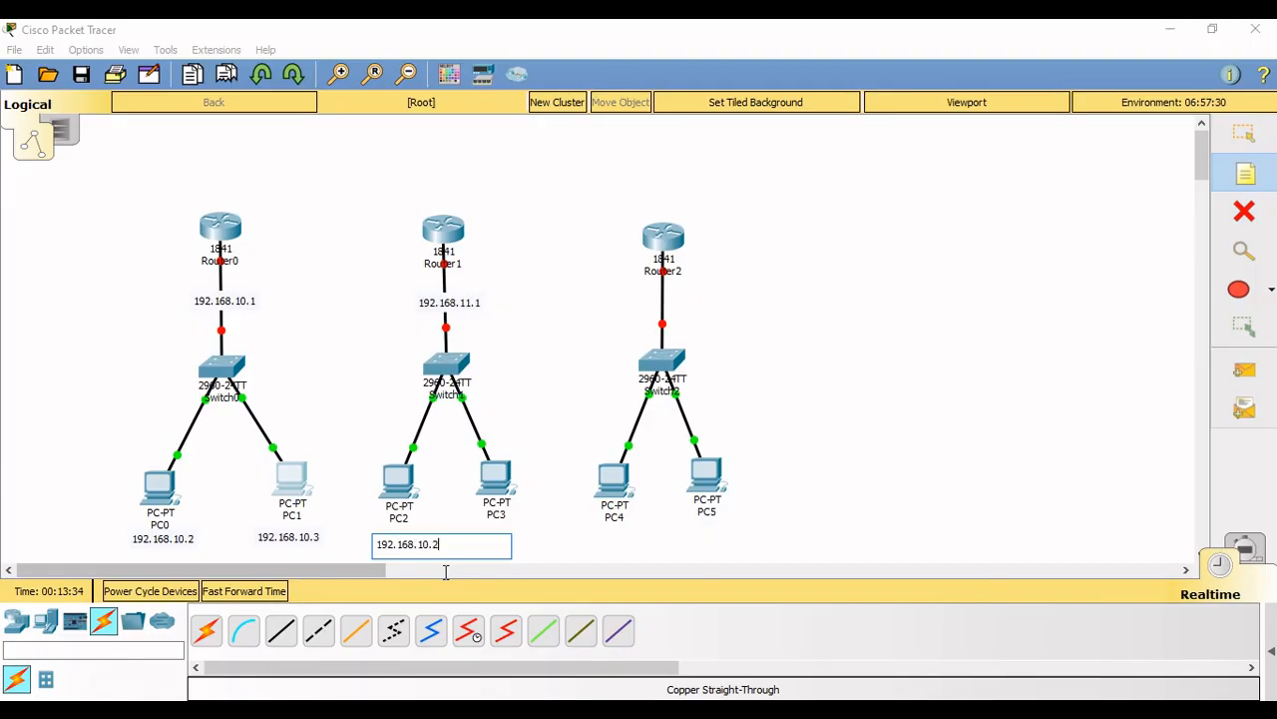
{"action": "left_click", "coordinate": [514, 529]}
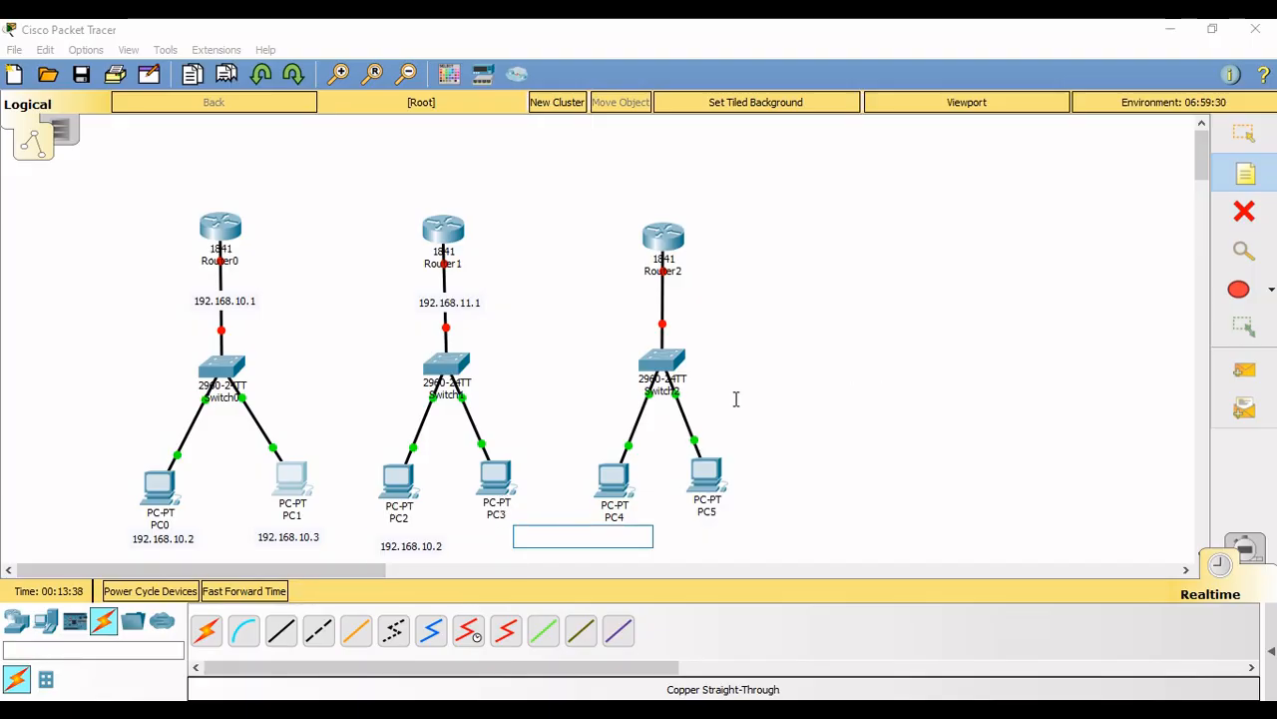
{"action": "key", "text": "Escape"}
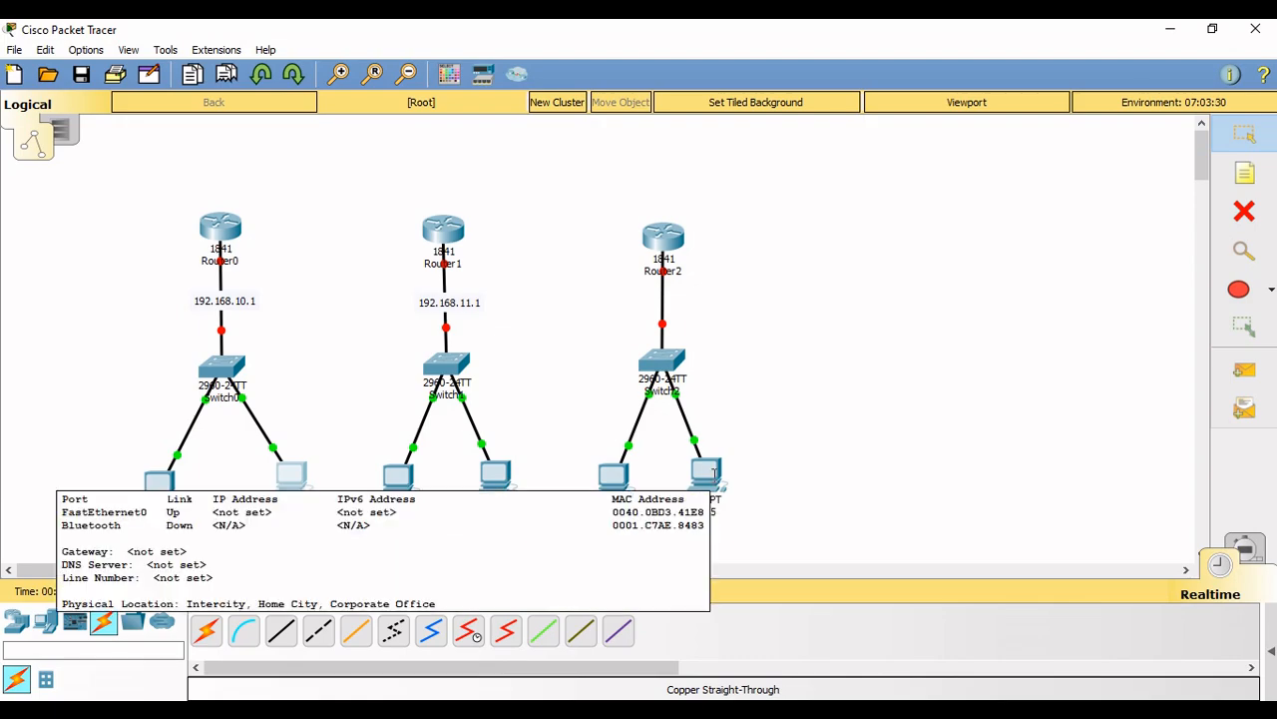
- Try to attach a Serial DTE cable to Router0's FastEthernet0/0 port
{"action": "mouse_move", "coordinate": [253, 228]}
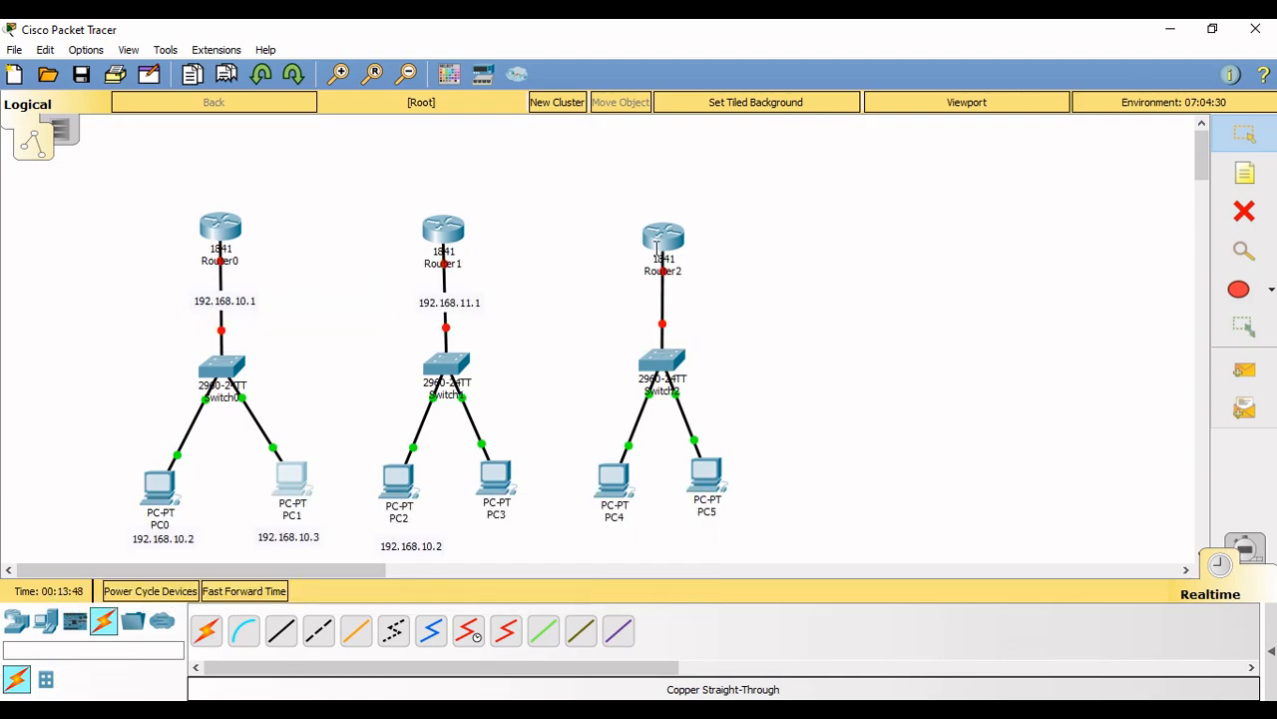
{"action": "left_click", "coordinate": [507, 639]}
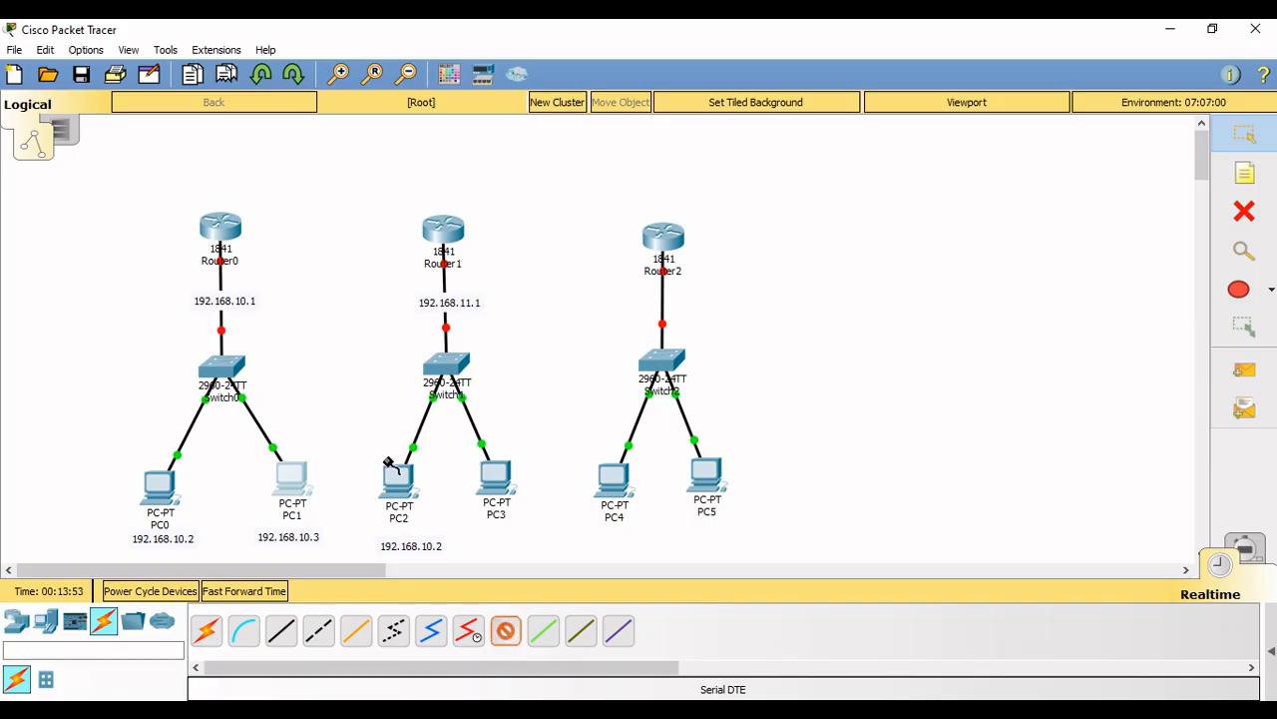
{"action": "left_click", "coordinate": [230, 231]}
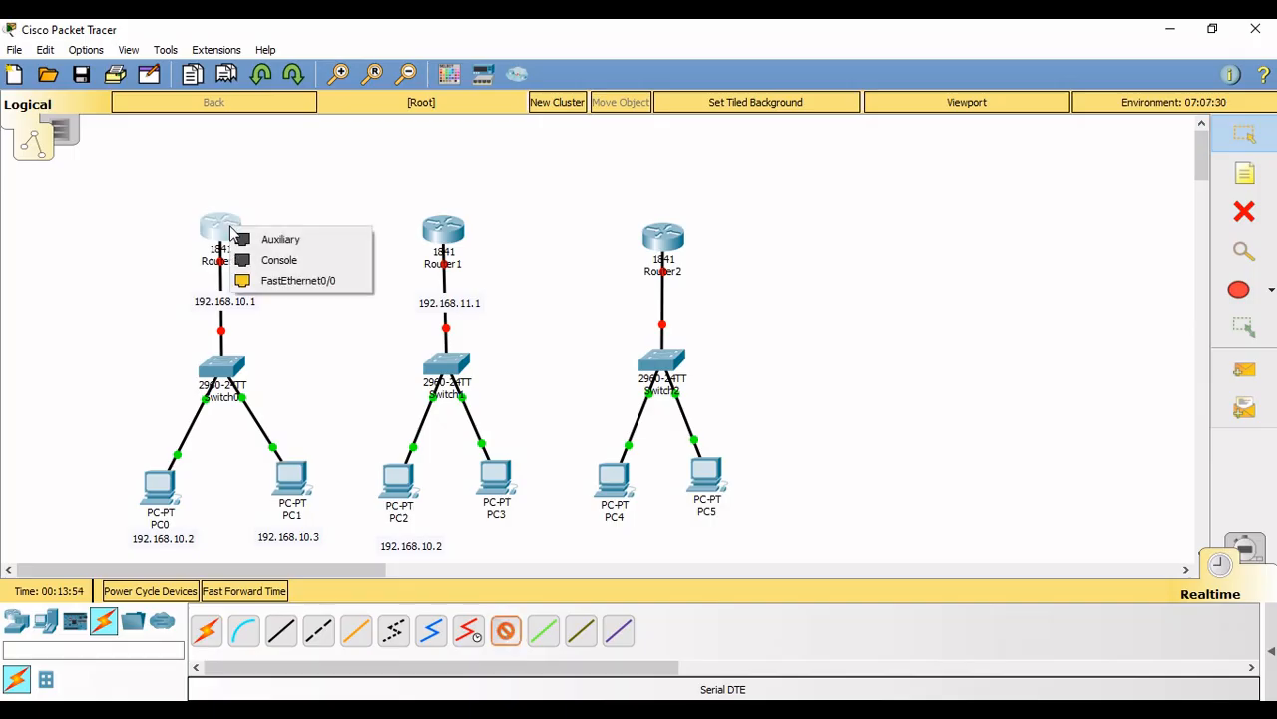
{"action": "left_click", "coordinate": [272, 284]}
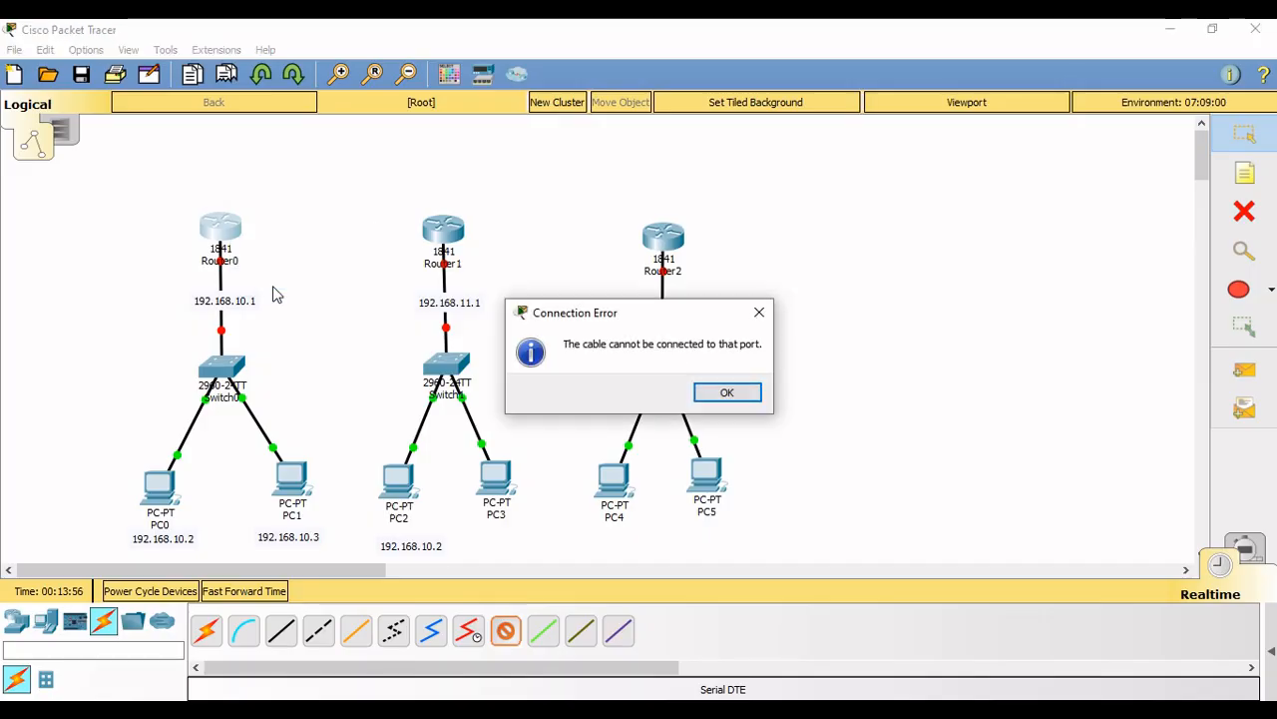
{"action": "left_click", "coordinate": [712, 397]}
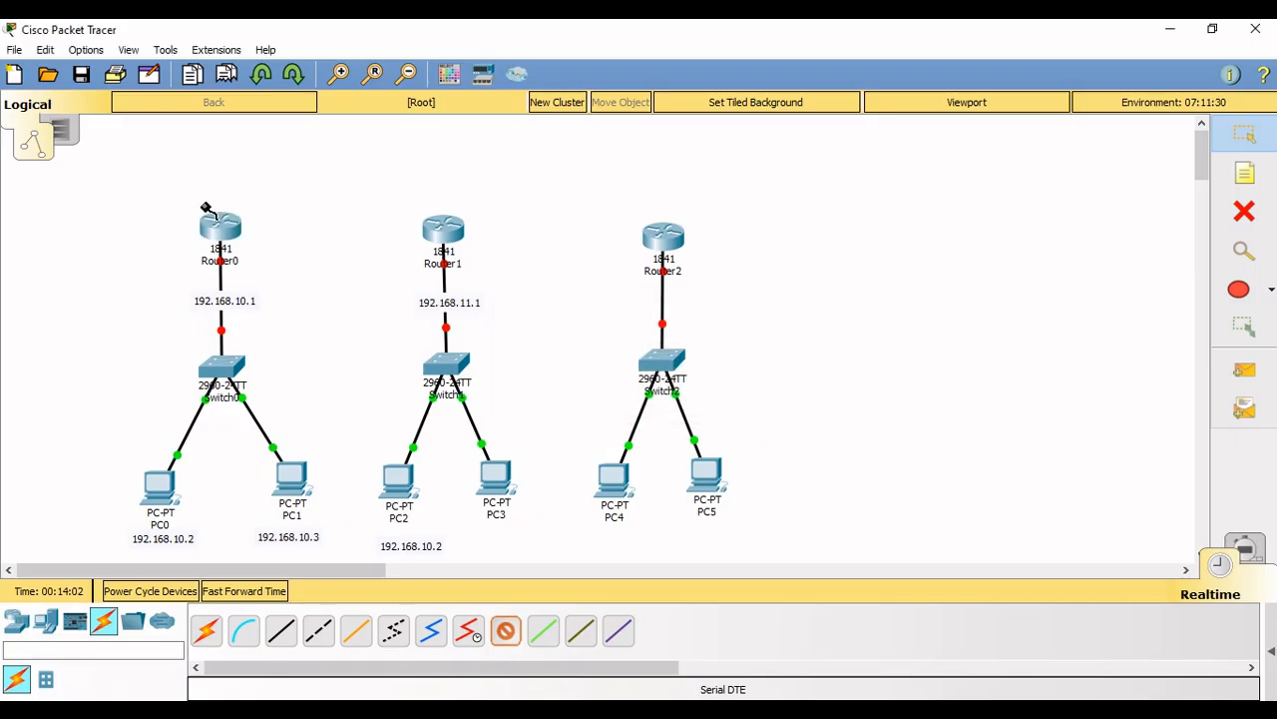
- Choose the WIC-2T module in Router0's physical device view and switch the router's power off
{"action": "mouse_move", "coordinate": [222, 228]}
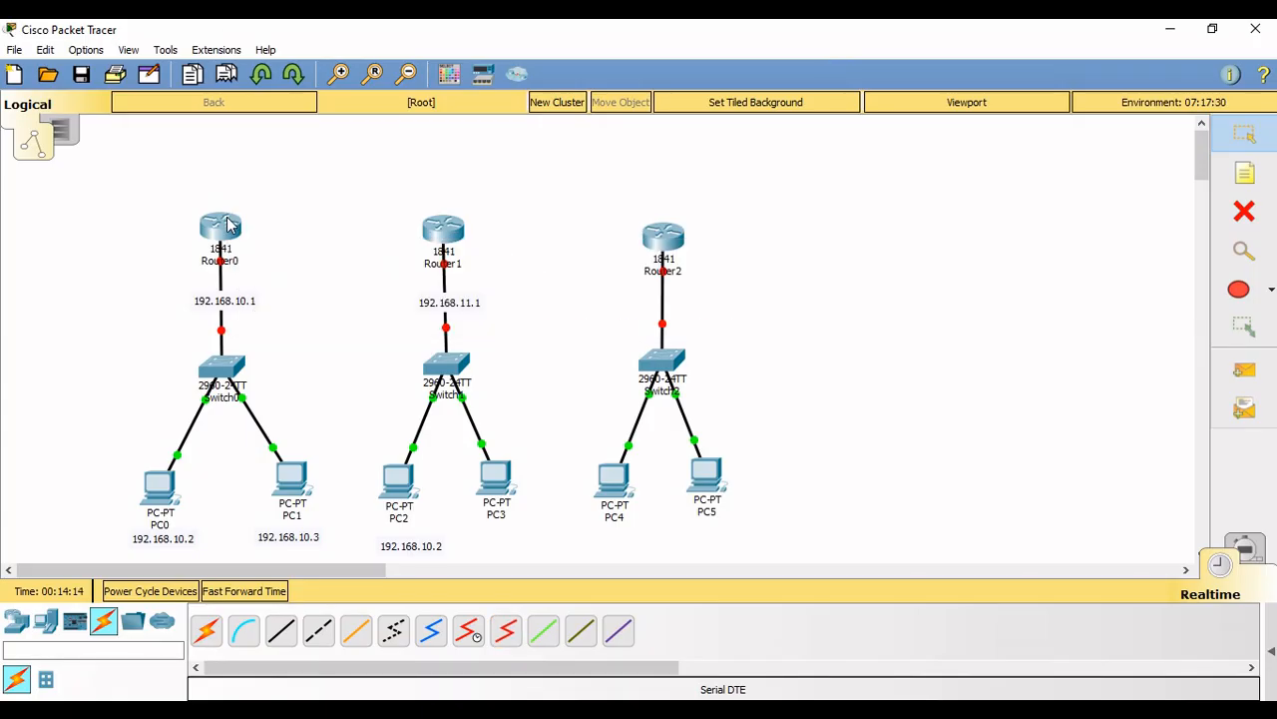
{"action": "left_click", "coordinate": [221, 228]}
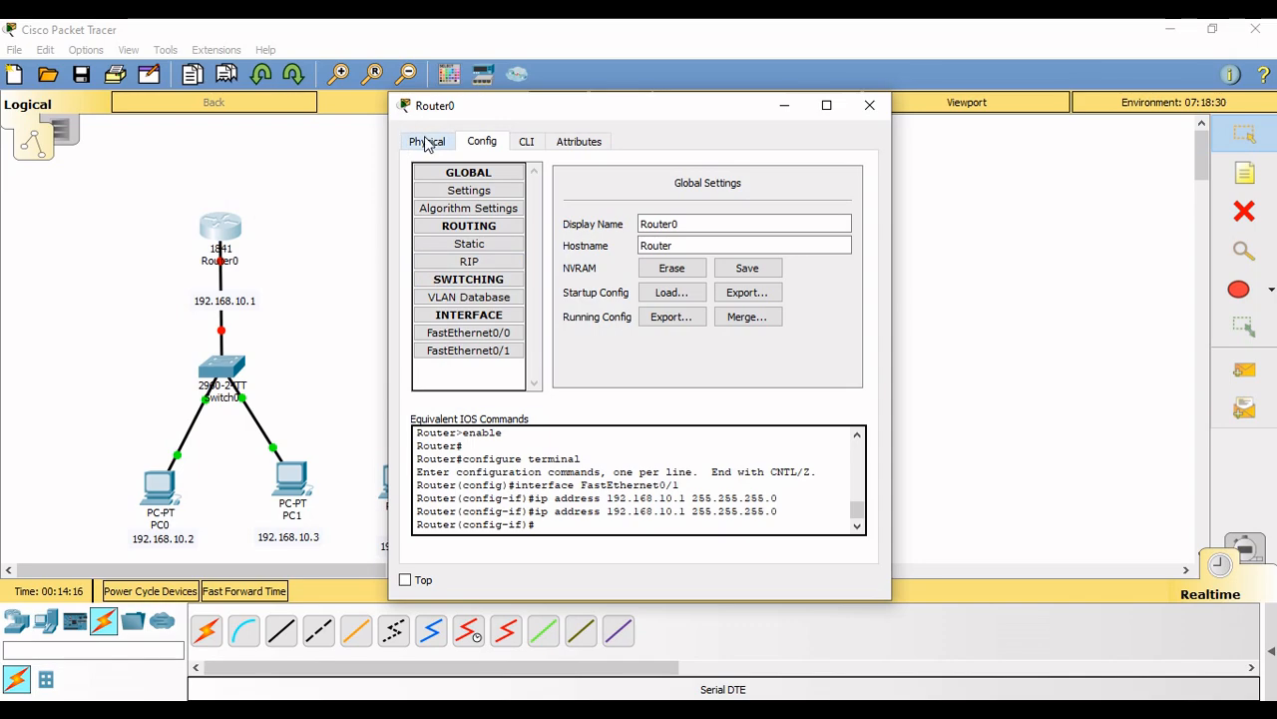
{"action": "left_click", "coordinate": [427, 142]}
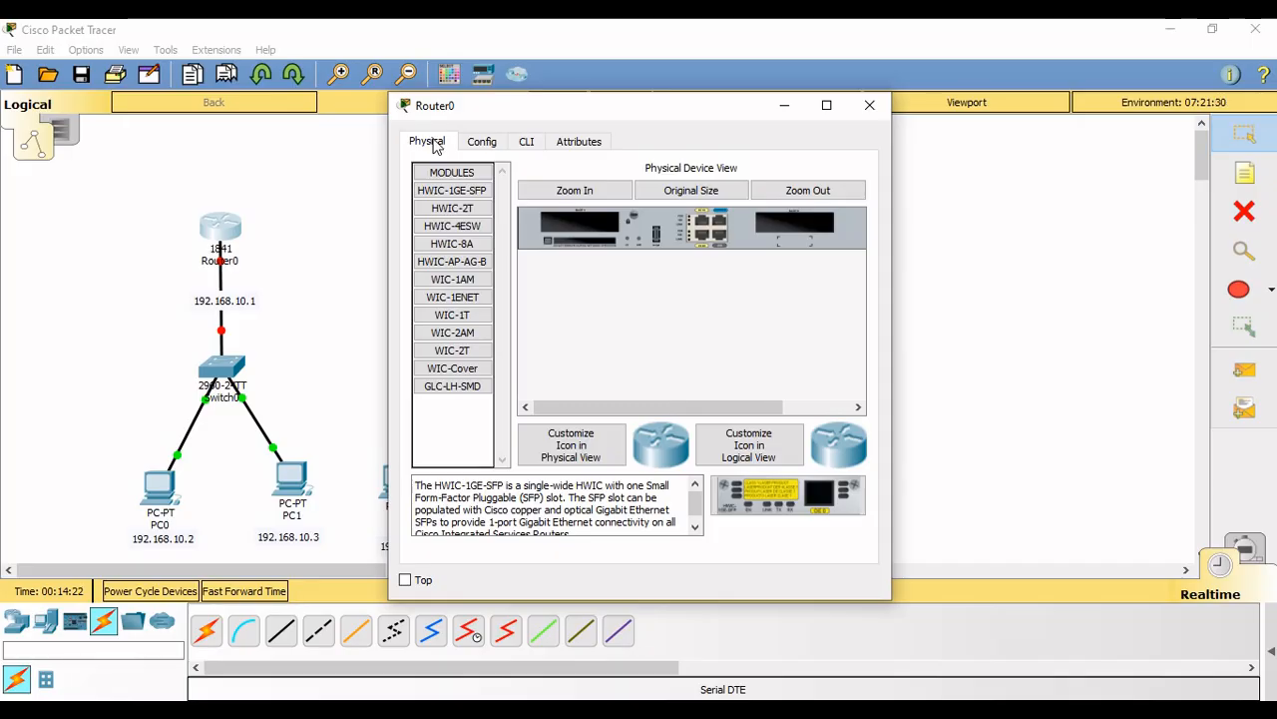
{"action": "left_click", "coordinate": [459, 355]}
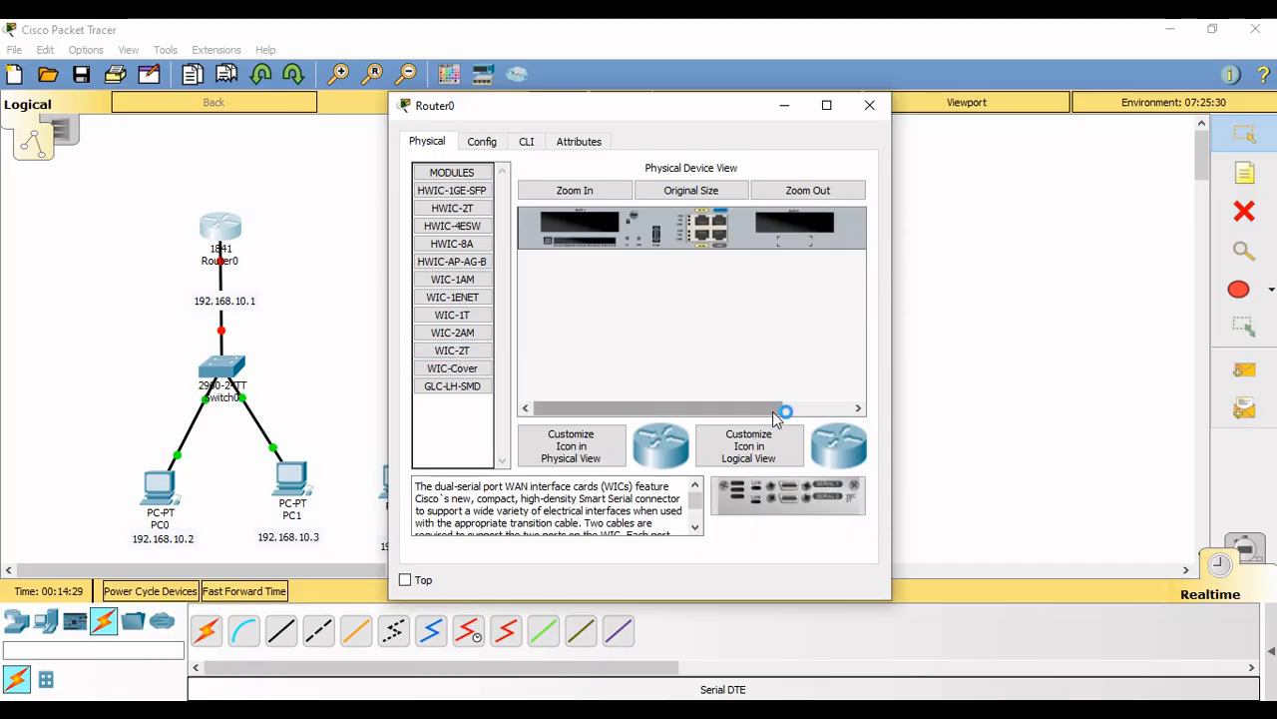
{"action": "left_click_drag", "start_coordinate": [772, 411], "coordinate": [867, 427]}
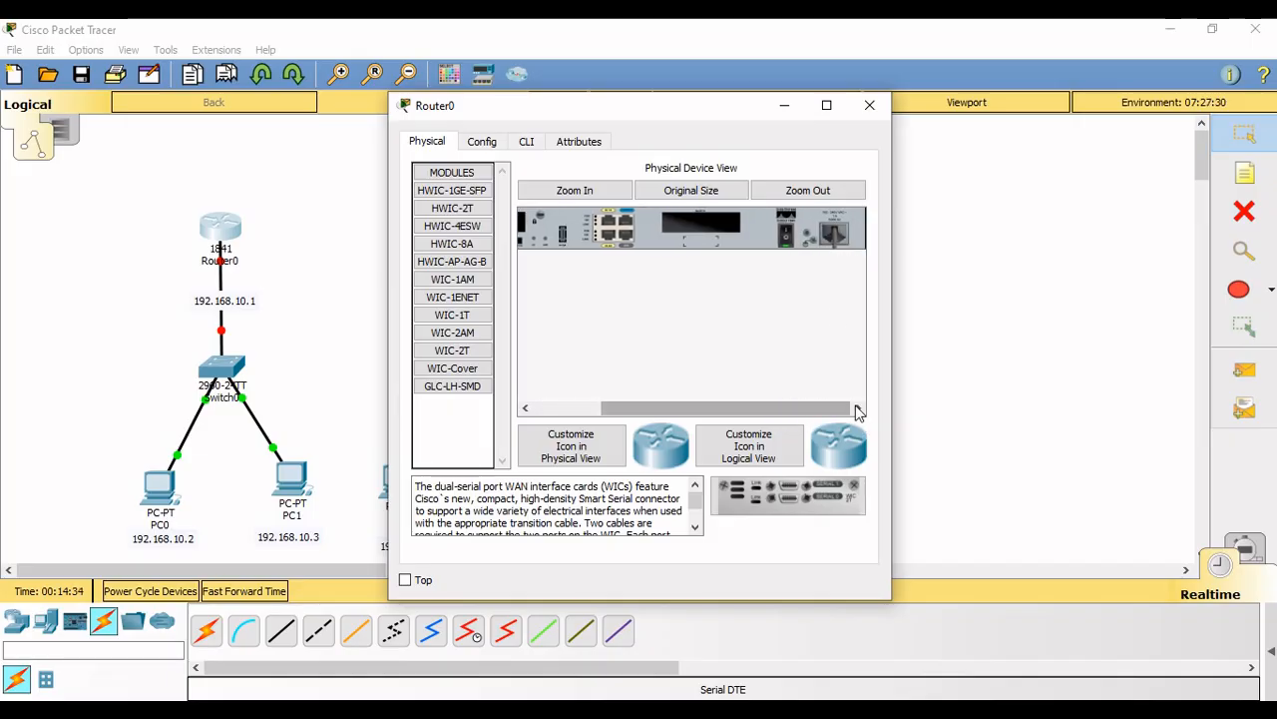
{"action": "left_click", "coordinate": [787, 246]}
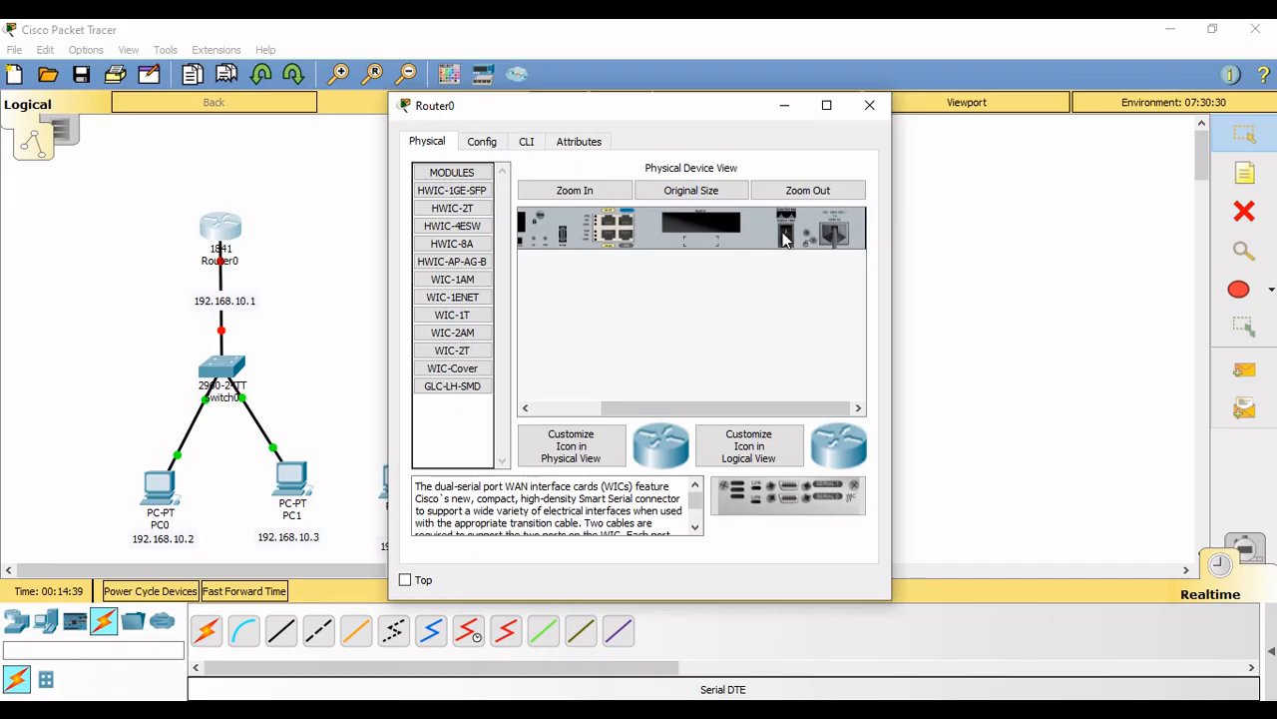
{"action": "left_click", "coordinate": [587, 191]}
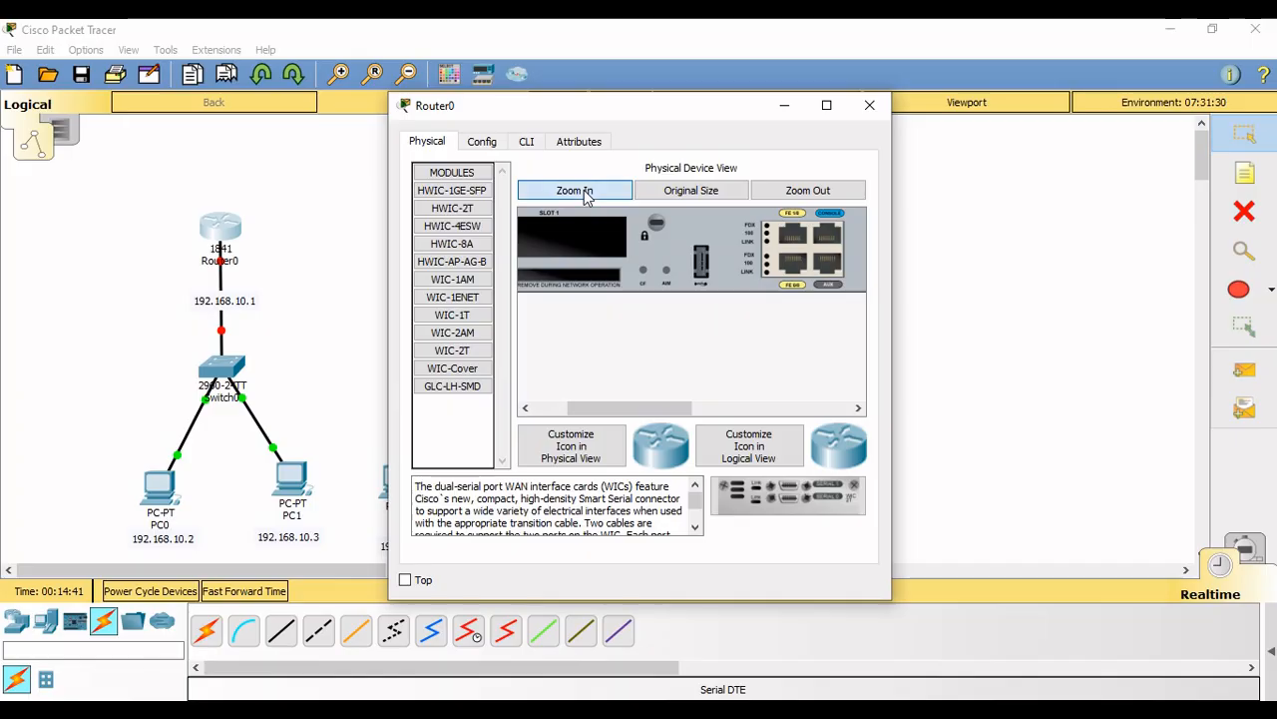
{"action": "left_click", "coordinate": [777, 408]}
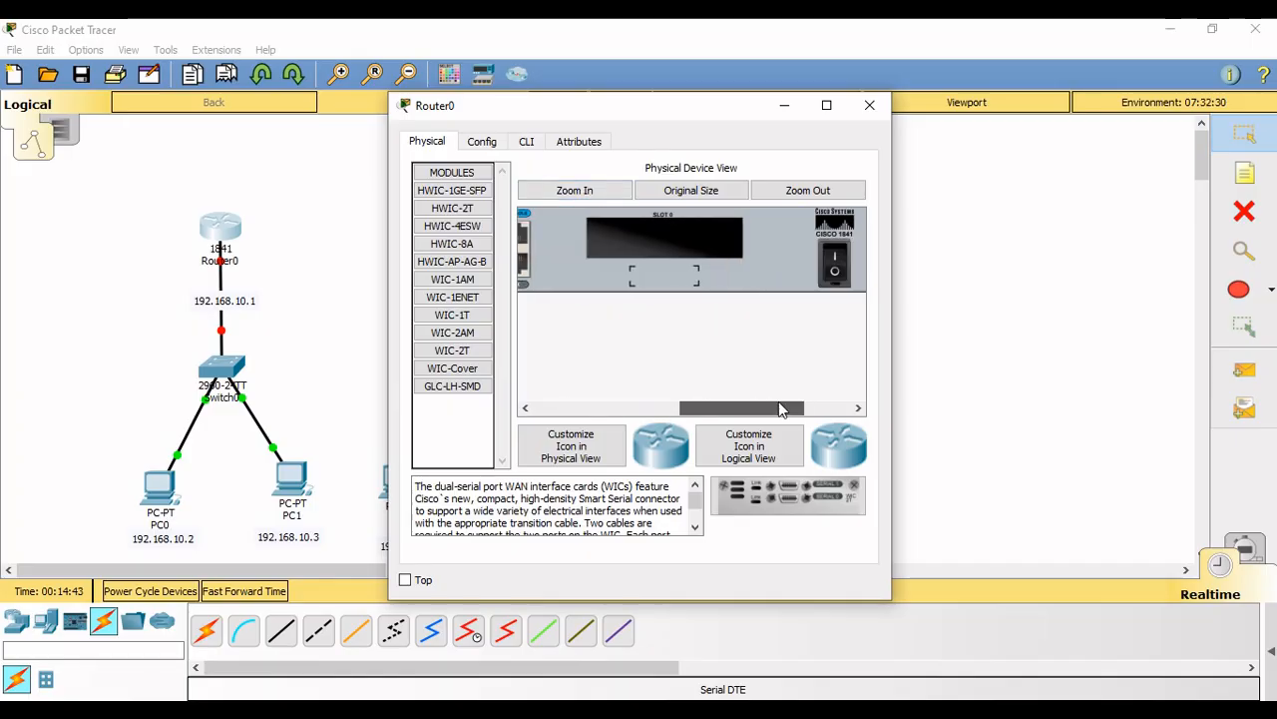
{"action": "left_click_drag", "start_coordinate": [782, 409], "coordinate": [801, 409]}
{"action": "left_click", "coordinate": [784, 267]}
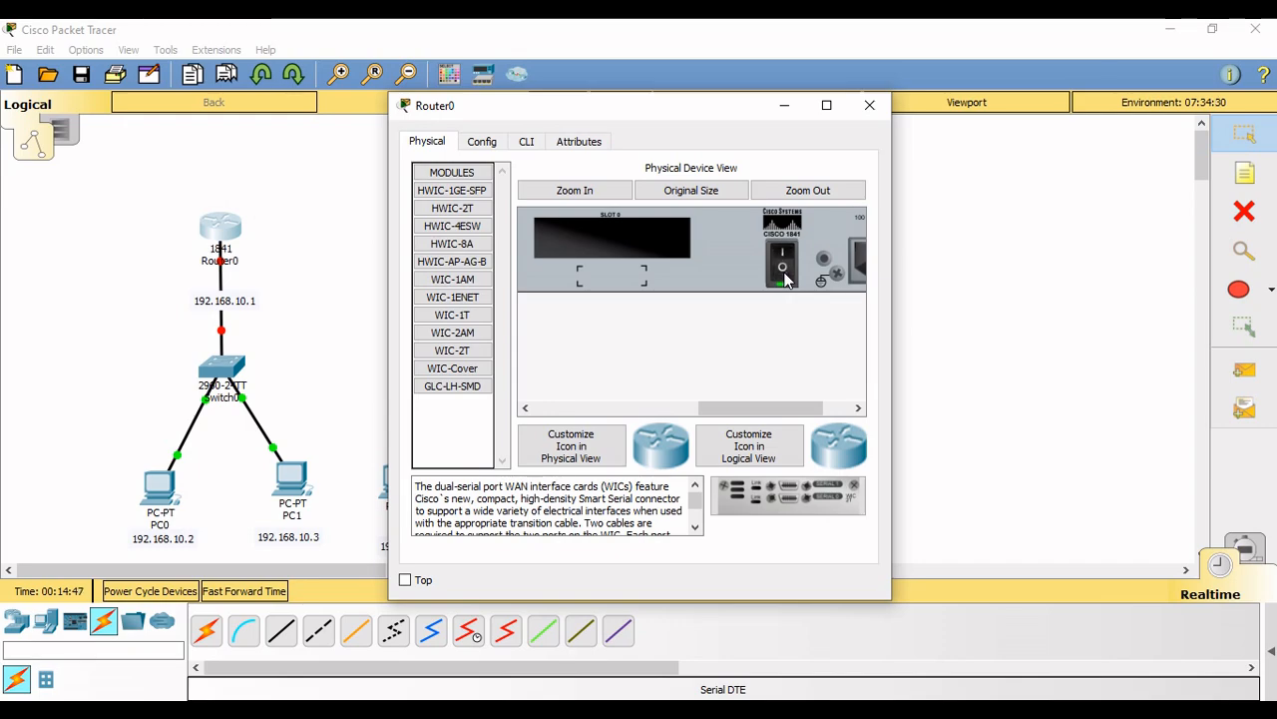
{"action": "left_click", "coordinate": [784, 268]}
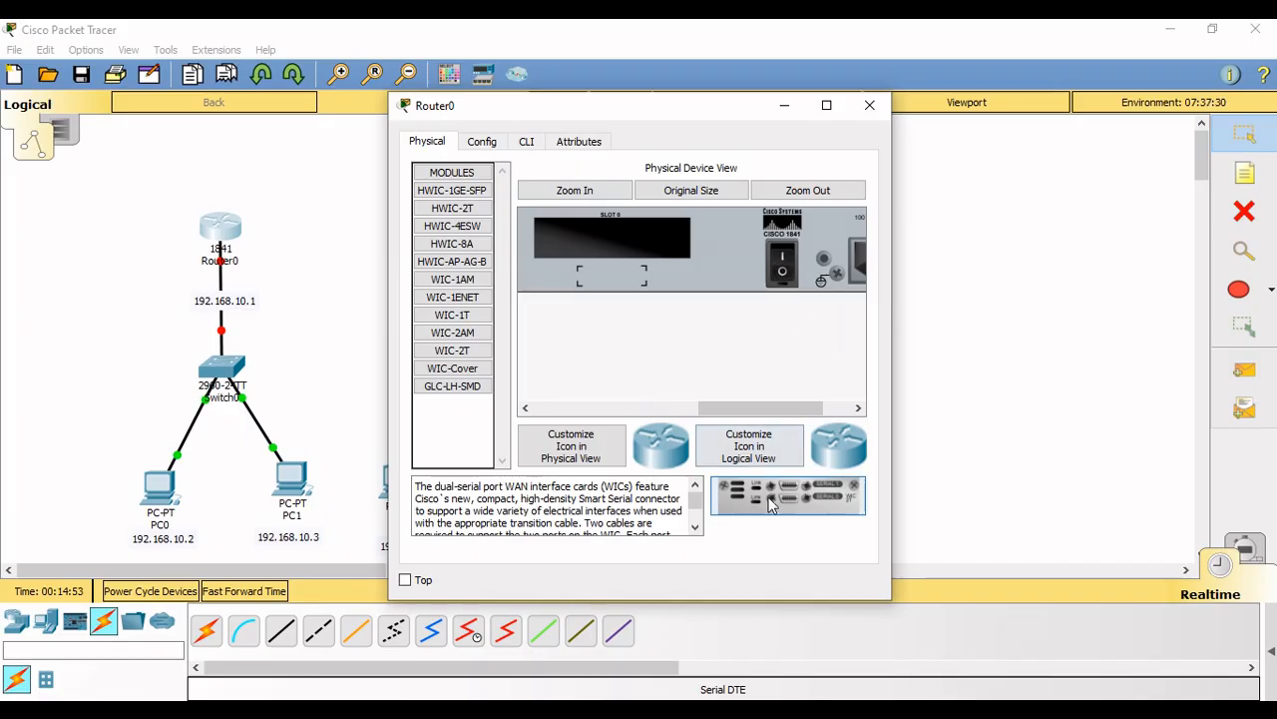
- Install the WIC-2T module in Router0's slot 0, power the router back on, and close its window
{"action": "left_click_drag", "start_coordinate": [771, 506], "coordinate": [595, 240]}
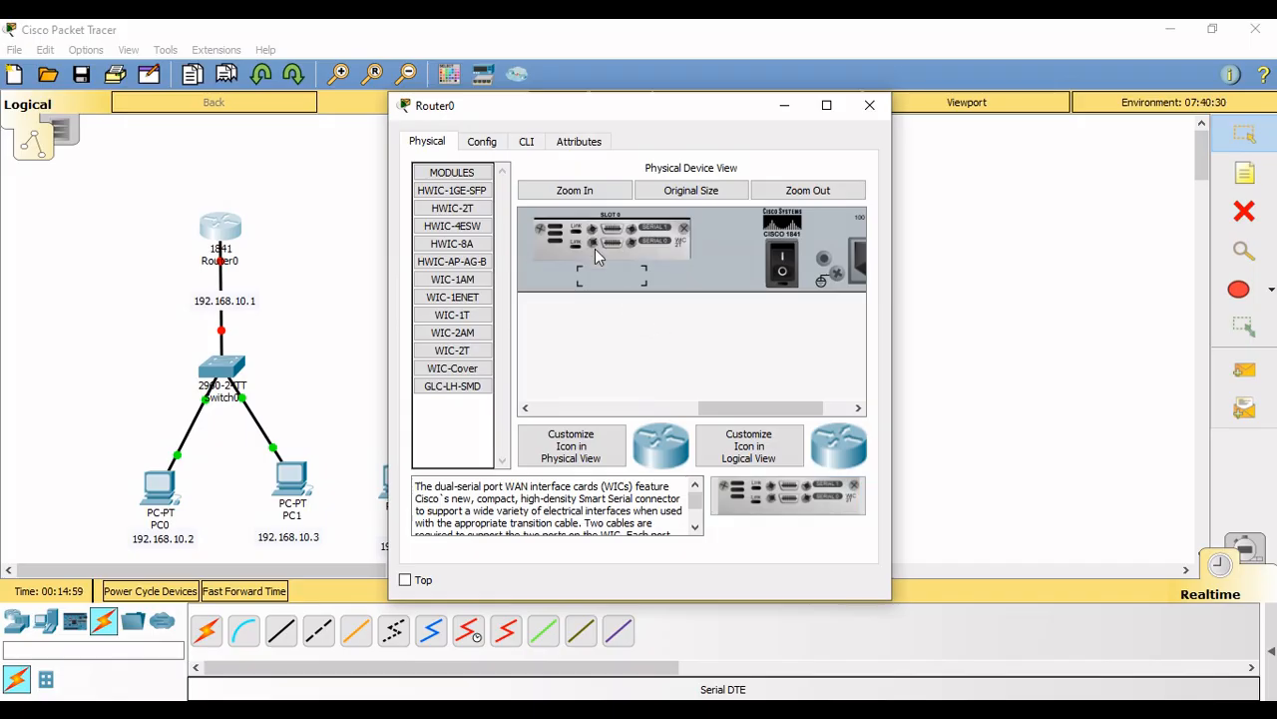
{"action": "left_click", "coordinate": [782, 280]}
{"action": "left_click", "coordinate": [482, 140]}
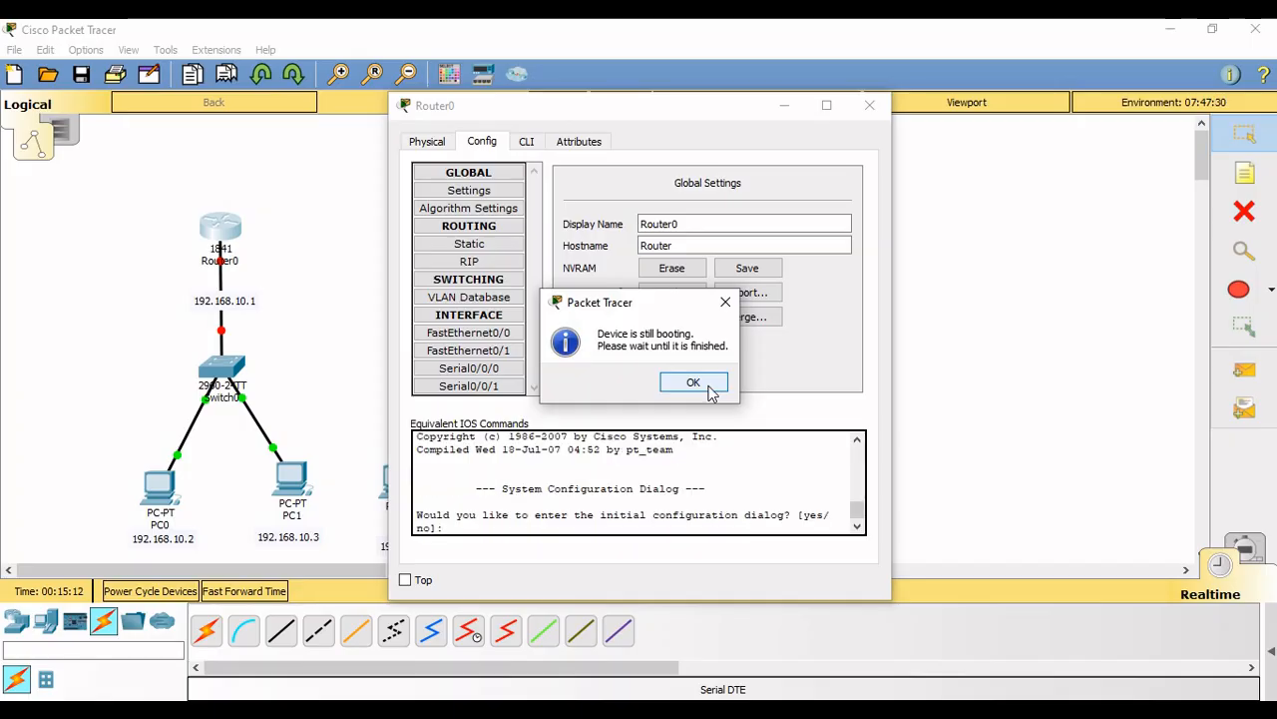
{"action": "left_click", "coordinate": [693, 382]}
{"action": "left_click", "coordinate": [869, 105]}
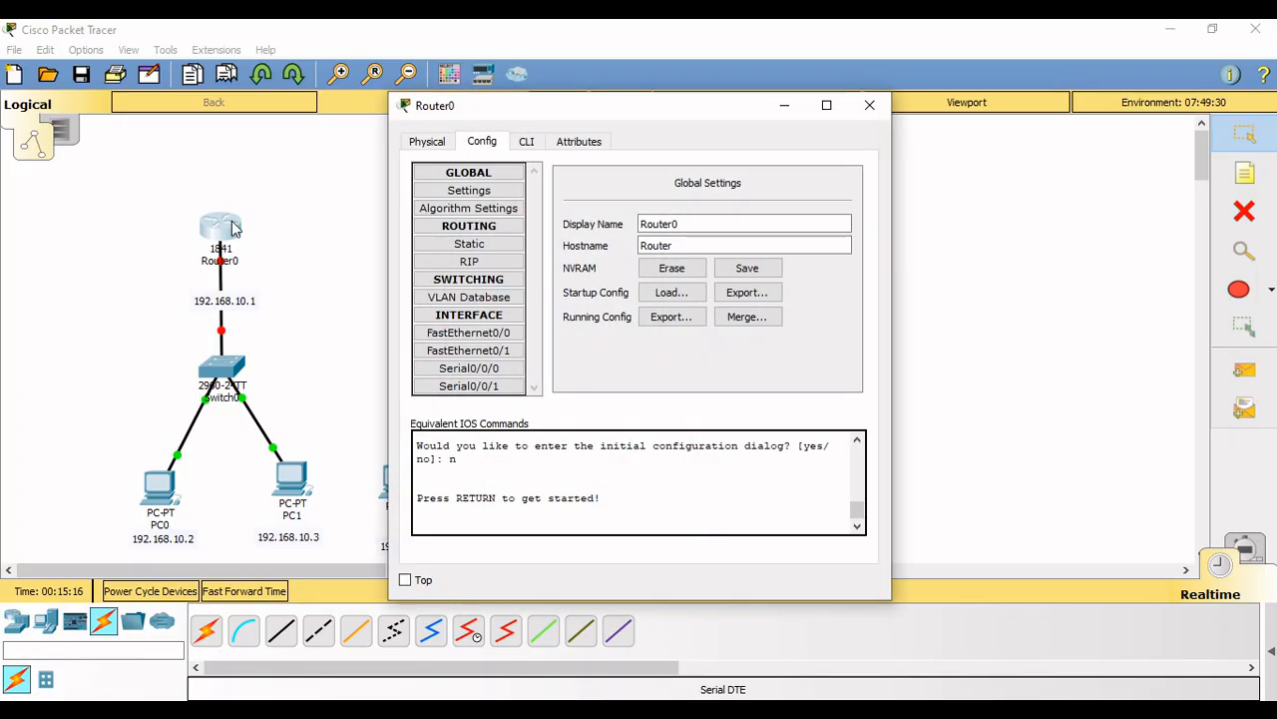
{"action": "left_click", "coordinate": [869, 105]}
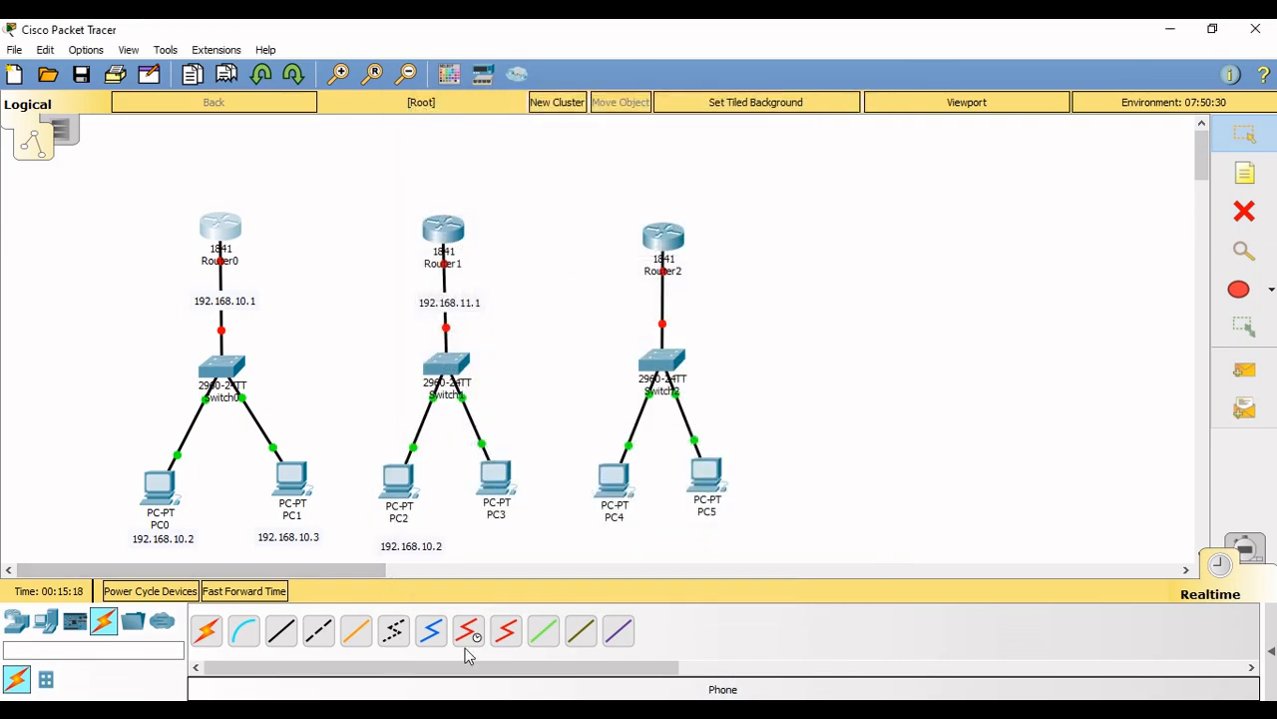
{"action": "left_click", "coordinate": [505, 629]}
{"action": "left_click", "coordinate": [224, 229]}
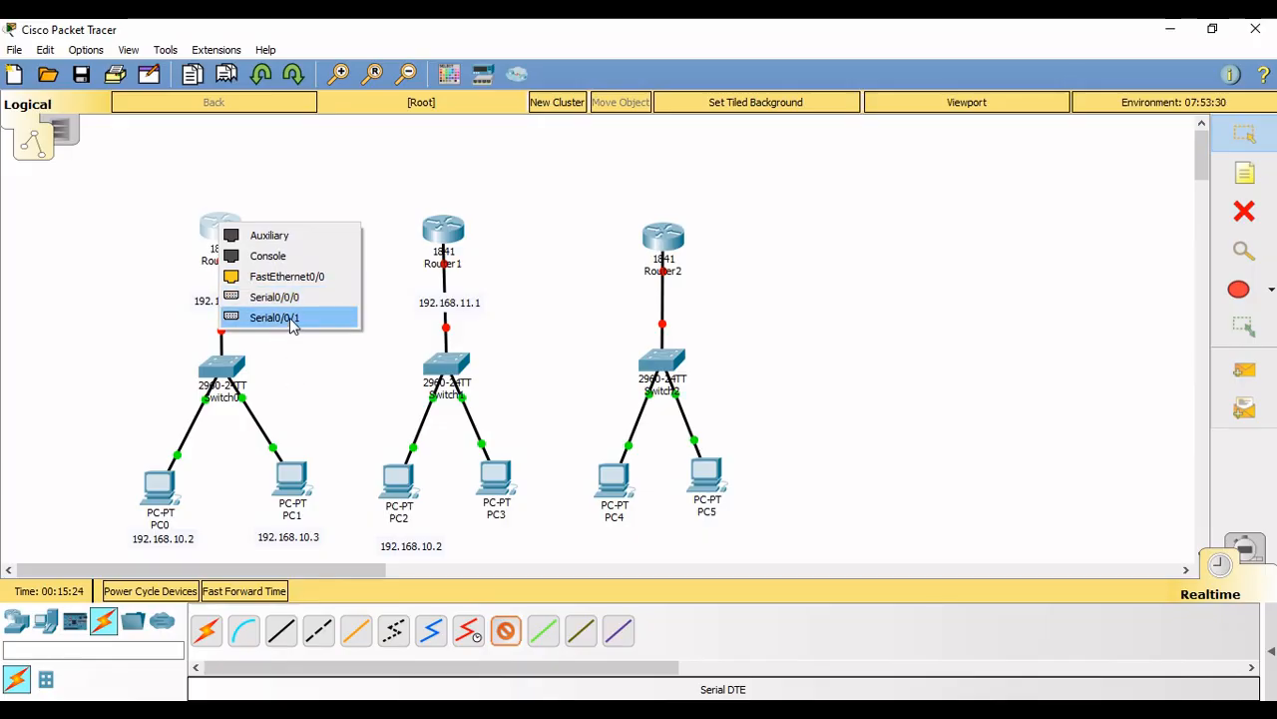
{"action": "key", "text": "Escape"}
{"action": "key", "text": "Escape"}
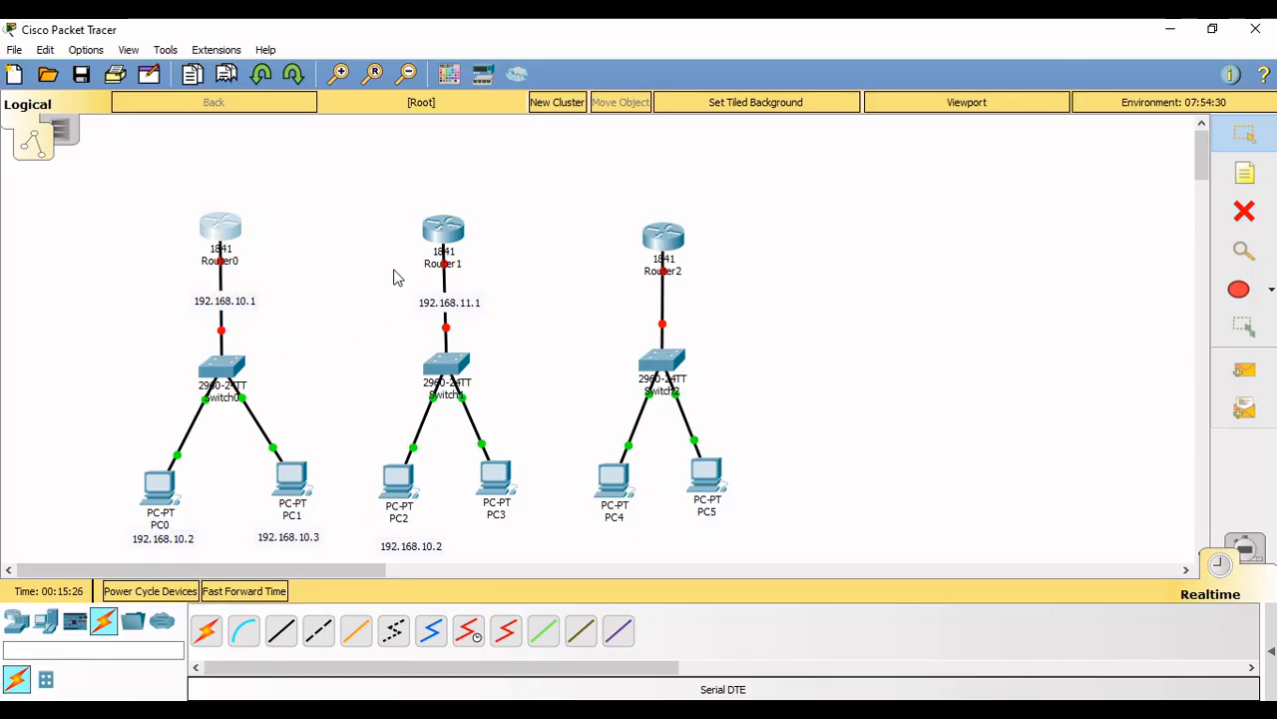
- Choose the WIC-2T module in Router1's physical device view and switch the router's power off
{"action": "left_click", "coordinate": [443, 232]}
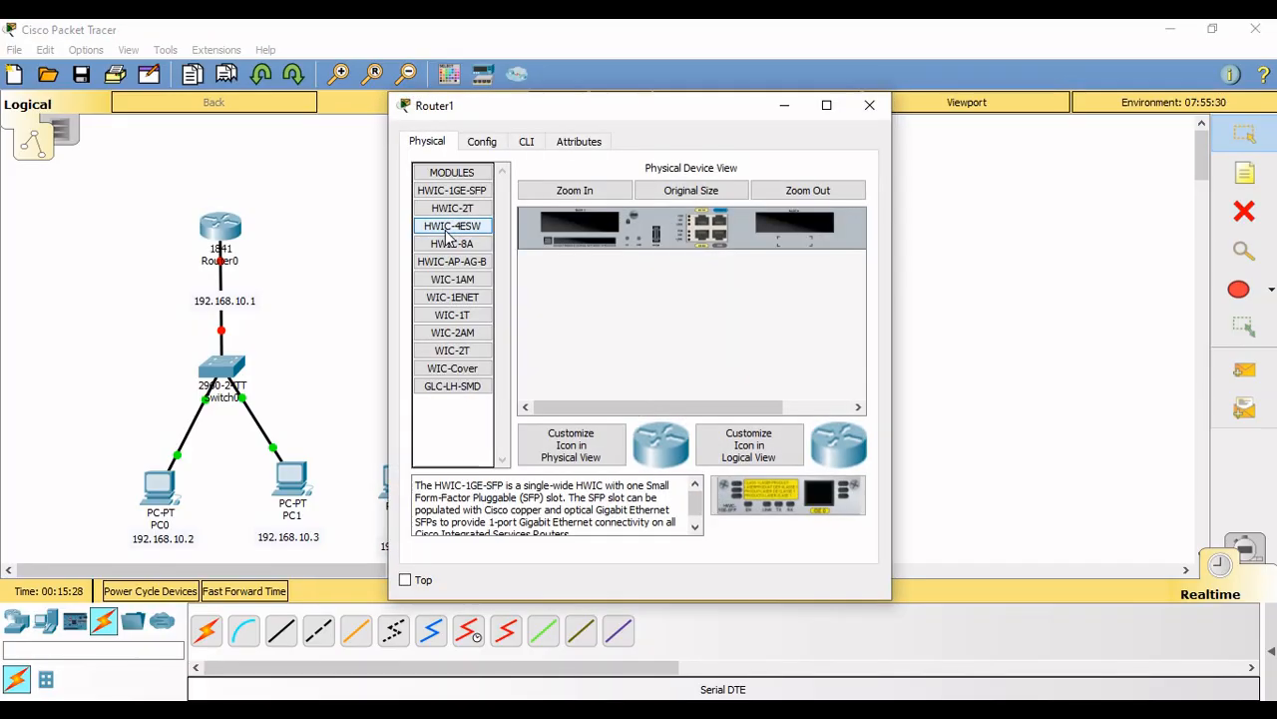
{"action": "left_click", "coordinate": [461, 352]}
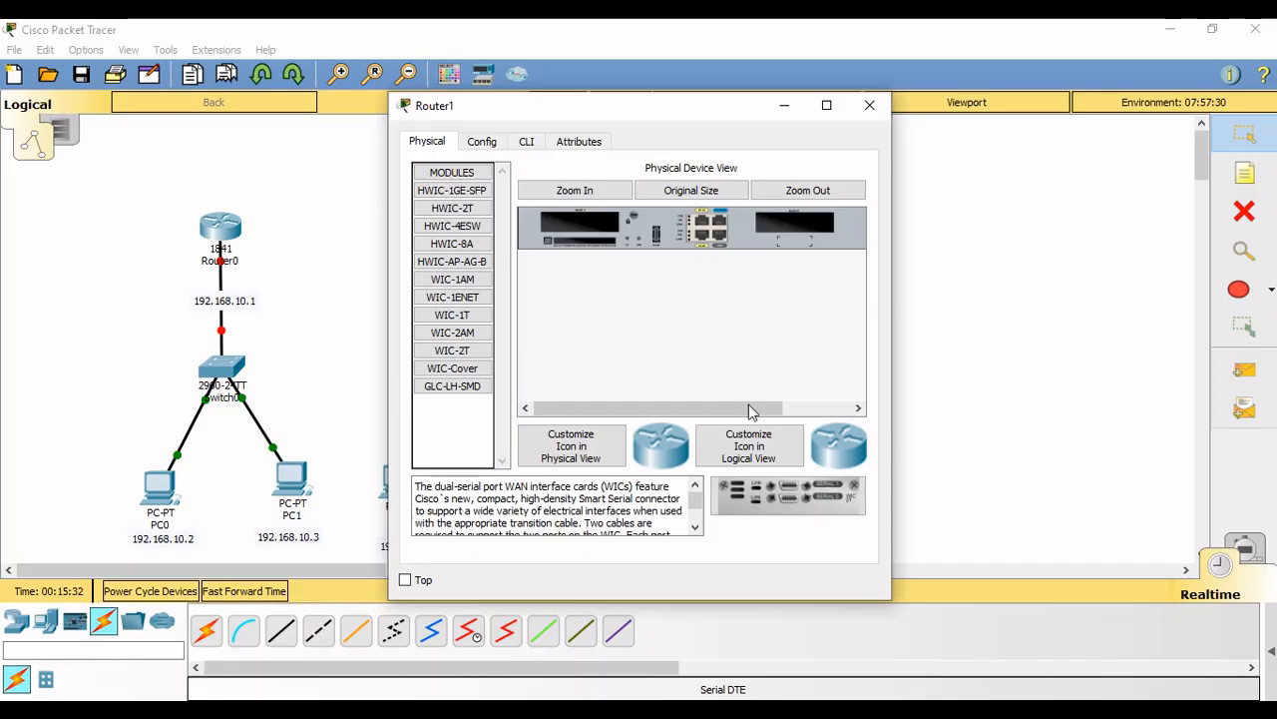
{"action": "left_click", "coordinate": [575, 189]}
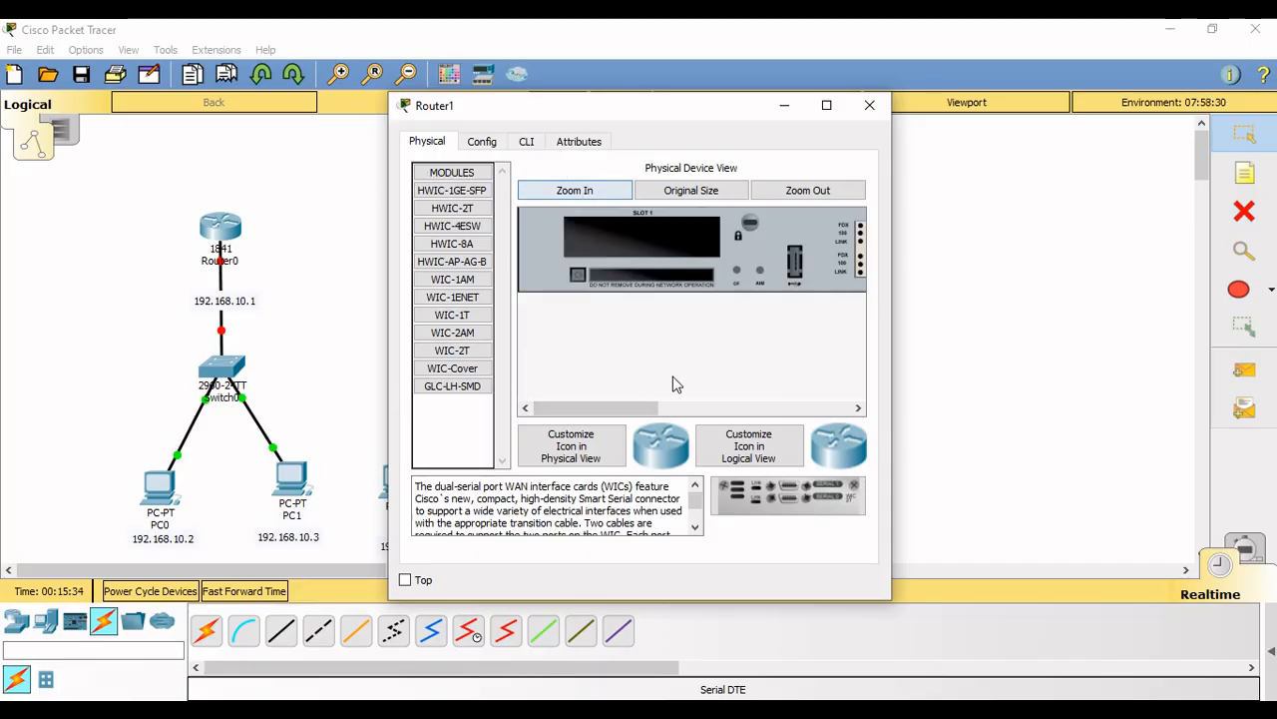
{"action": "left_click_drag", "start_coordinate": [642, 412], "coordinate": [833, 415]}
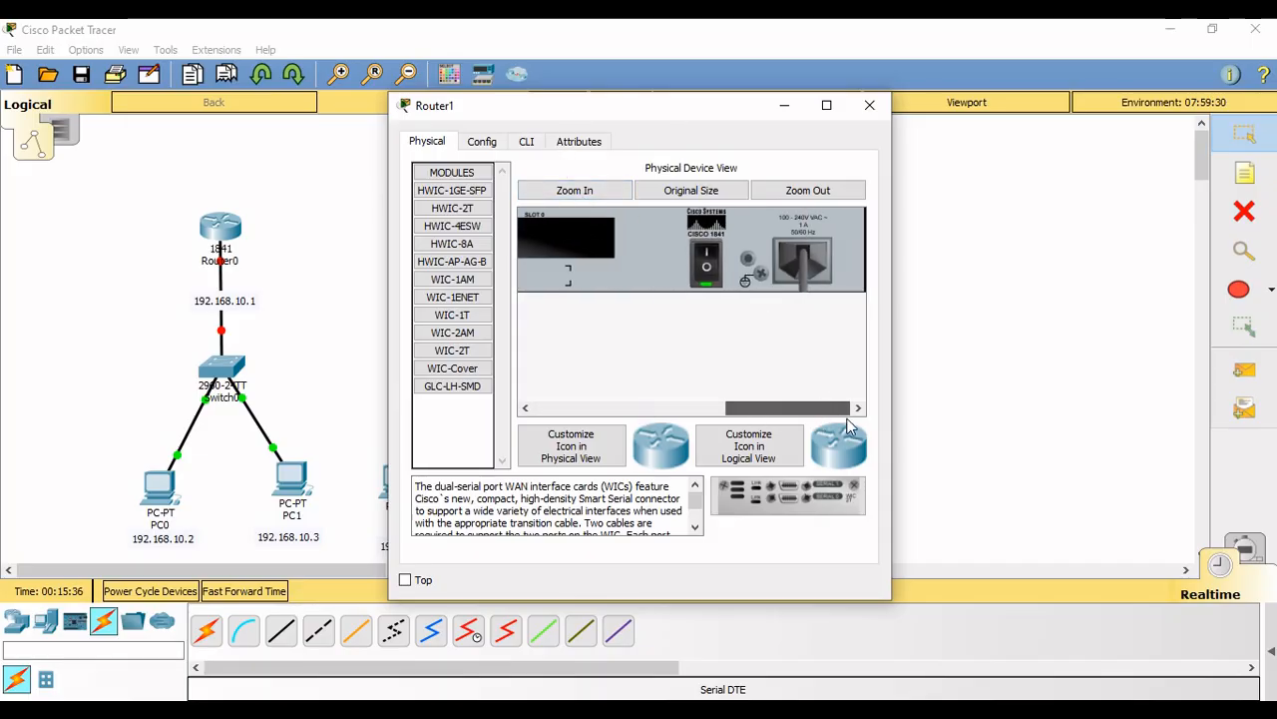
{"action": "left_click", "coordinate": [712, 271]}
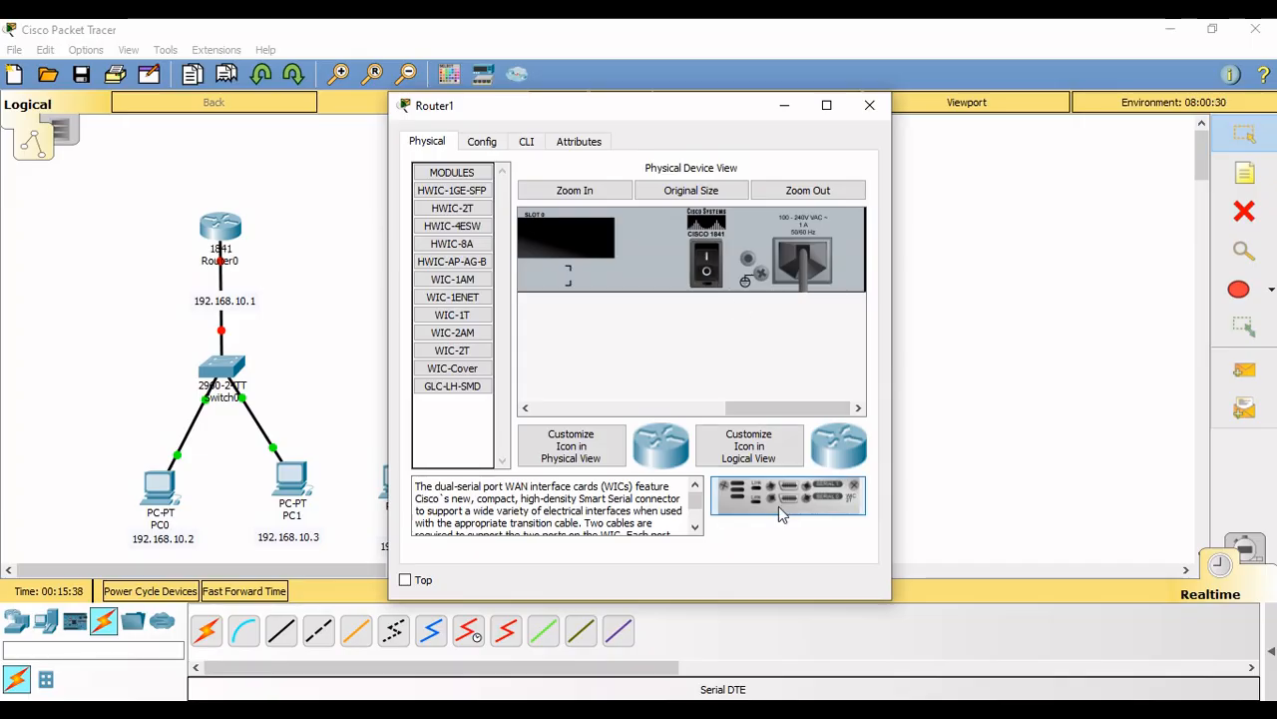
- Install the WIC-2T module in Router1's slot 0, power the router back on, and close its window
{"action": "left_click_drag", "start_coordinate": [779, 506], "coordinate": [559, 249]}
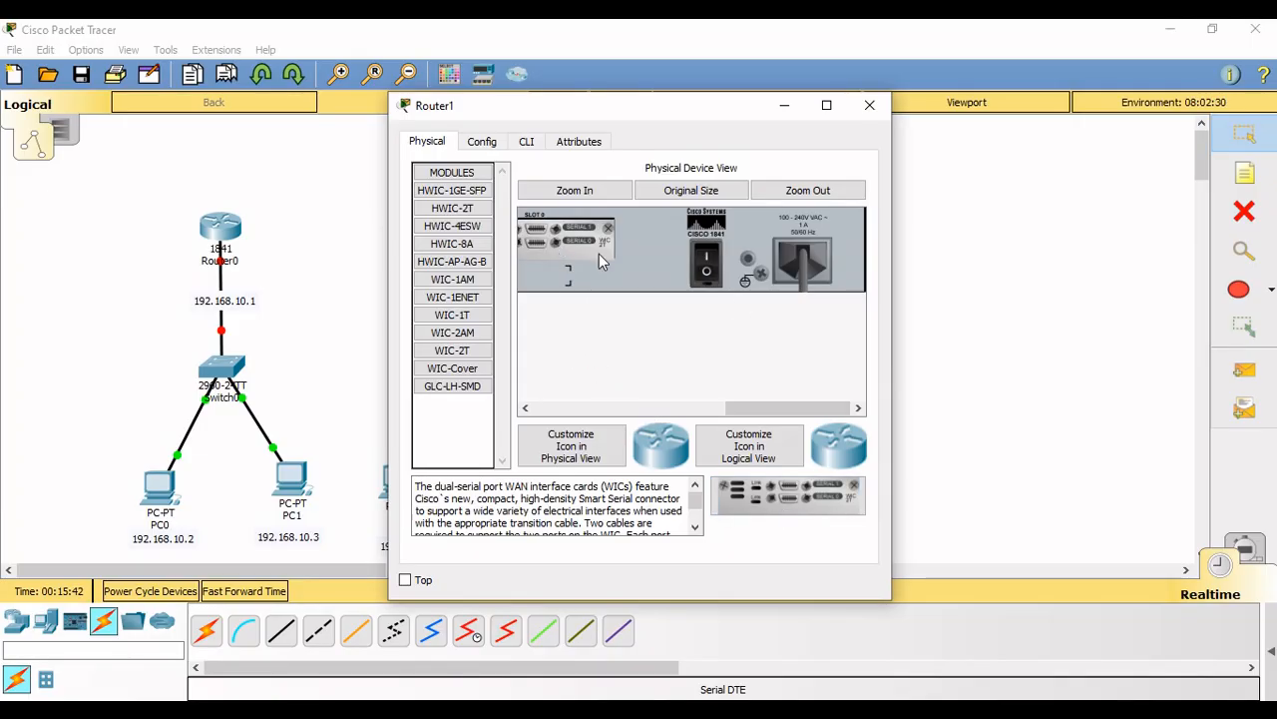
{"action": "left_click", "coordinate": [709, 275]}
{"action": "left_click", "coordinate": [708, 275]}
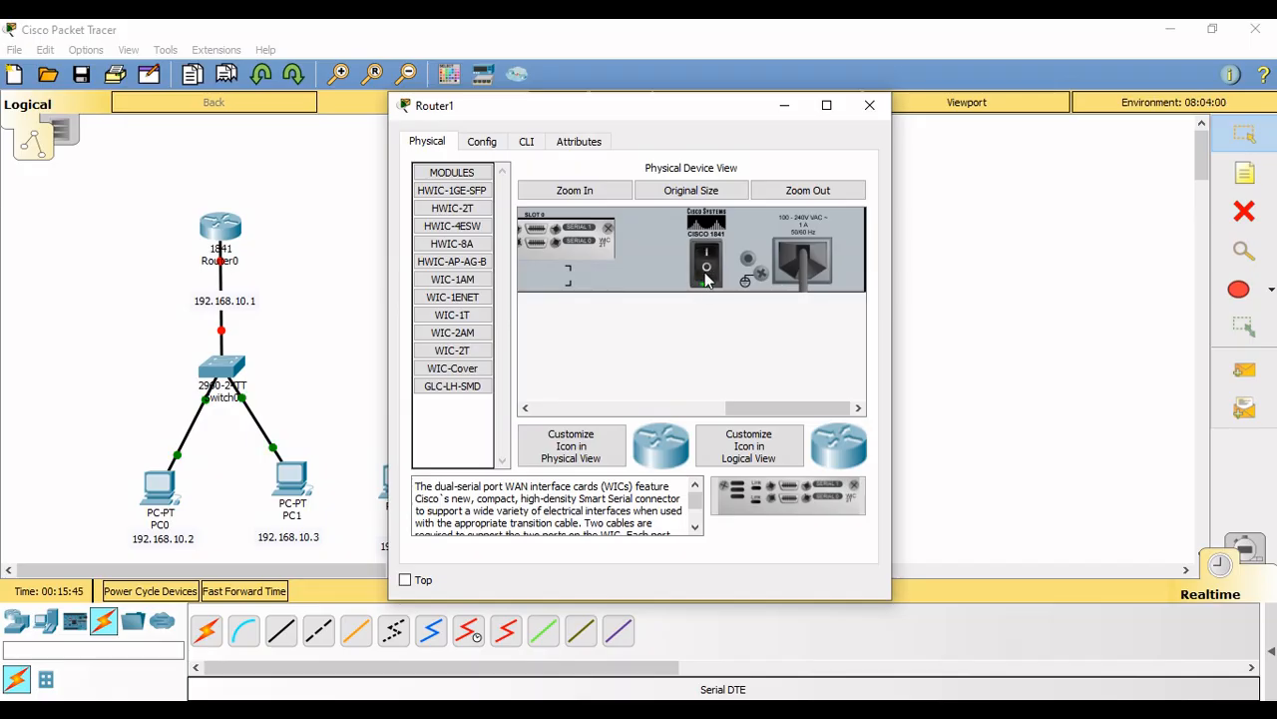
{"action": "left_click", "coordinate": [482, 142]}
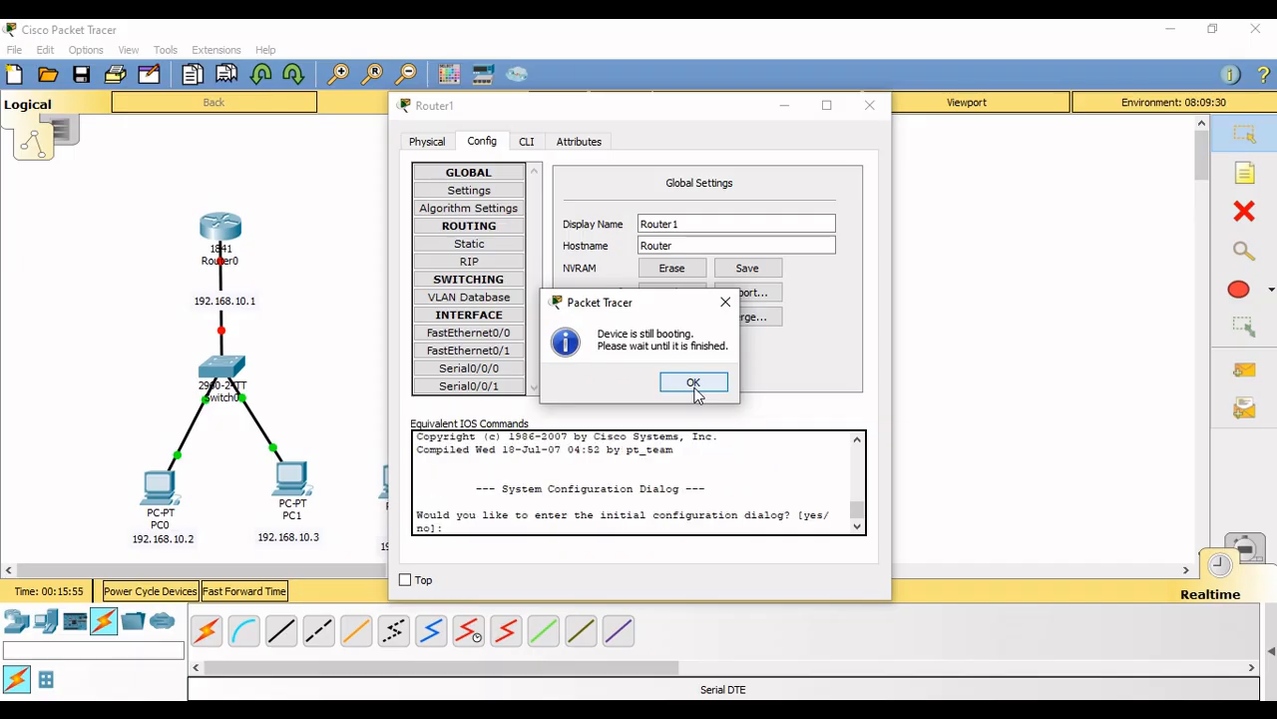
{"action": "left_click", "coordinate": [694, 384]}
{"action": "left_click", "coordinate": [869, 105]}
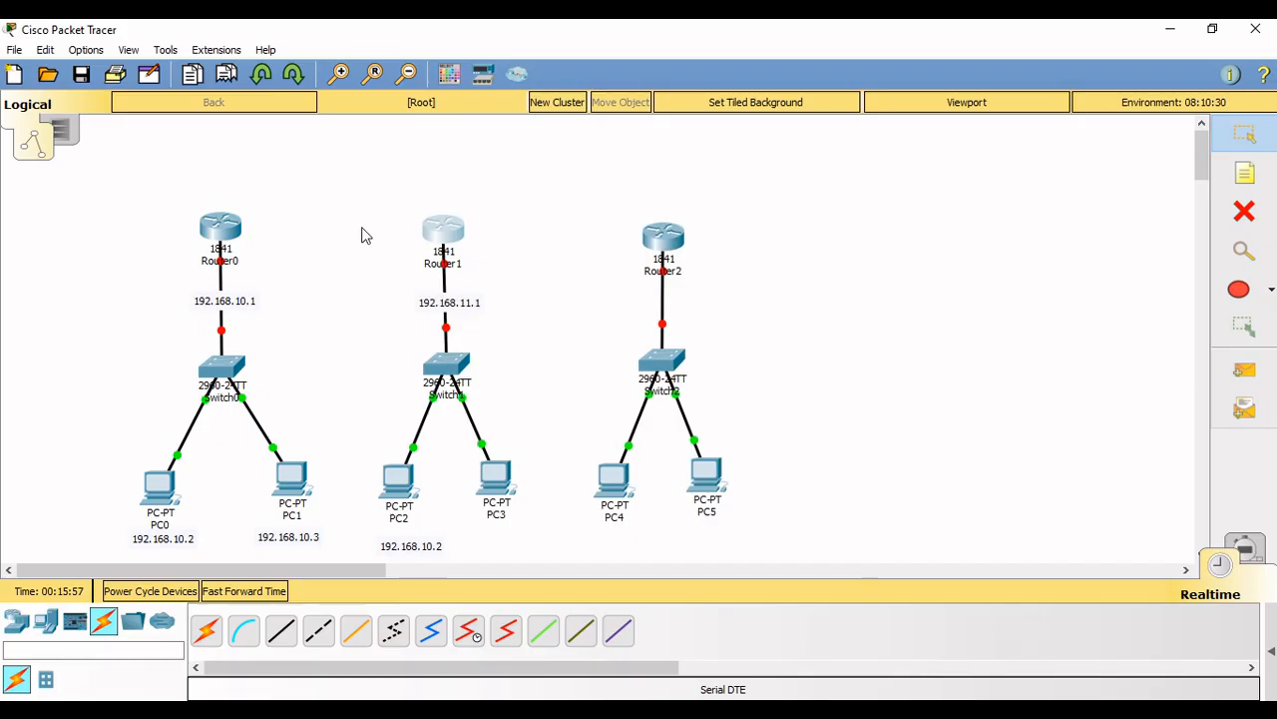
- Connect Router0's Serial0/0/0 port to Router1's Serial0/0/0 port with a Serial DTE cable
{"action": "left_click", "coordinate": [507, 643]}
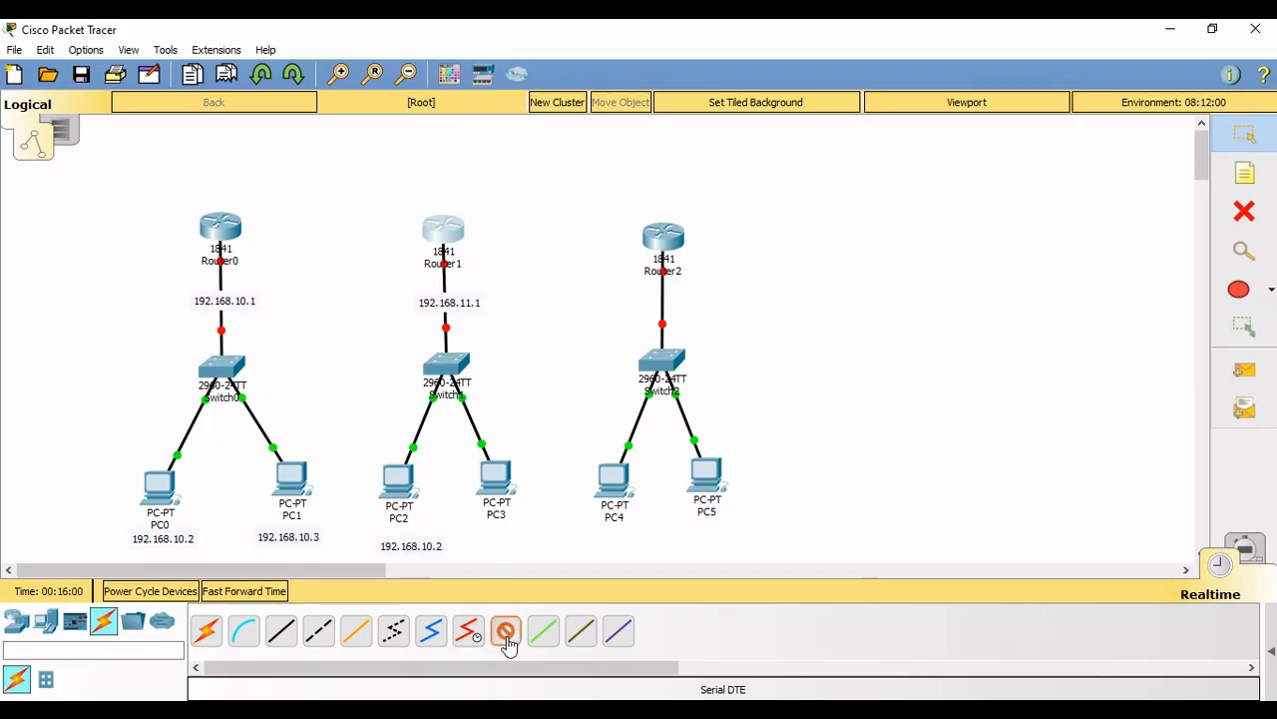
{"action": "left_click", "coordinate": [223, 228]}
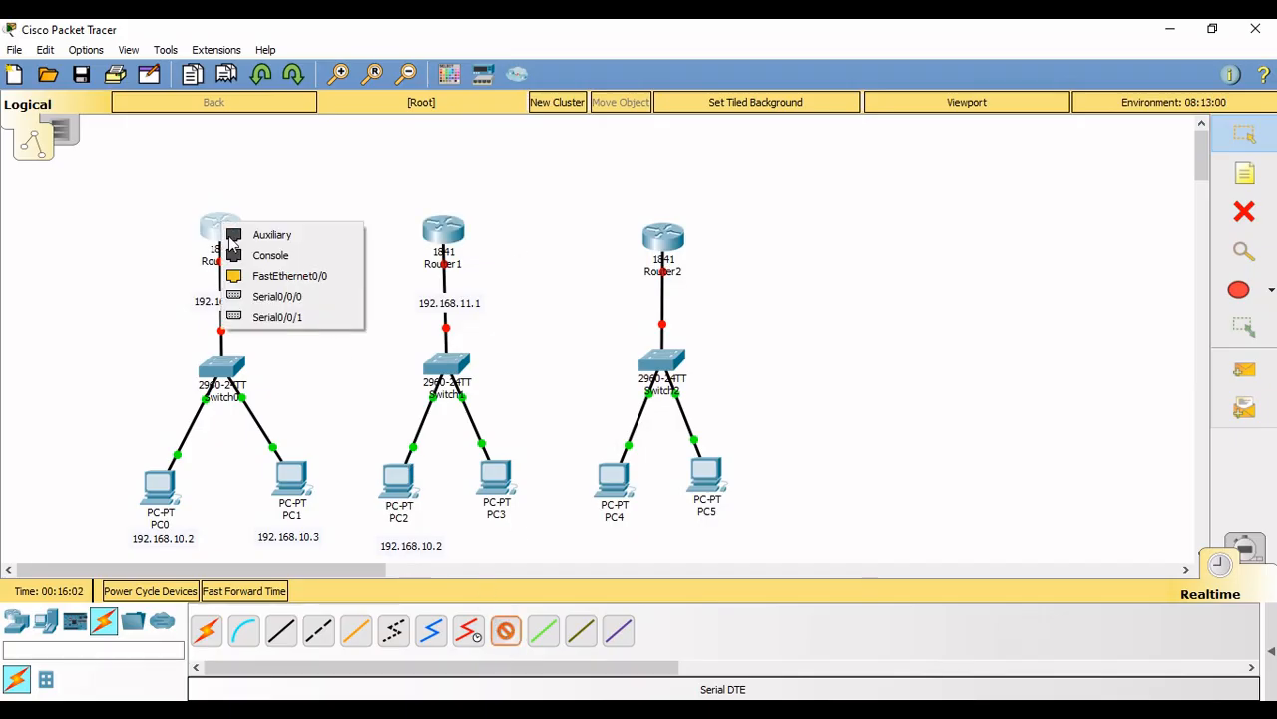
{"action": "left_click", "coordinate": [268, 299]}
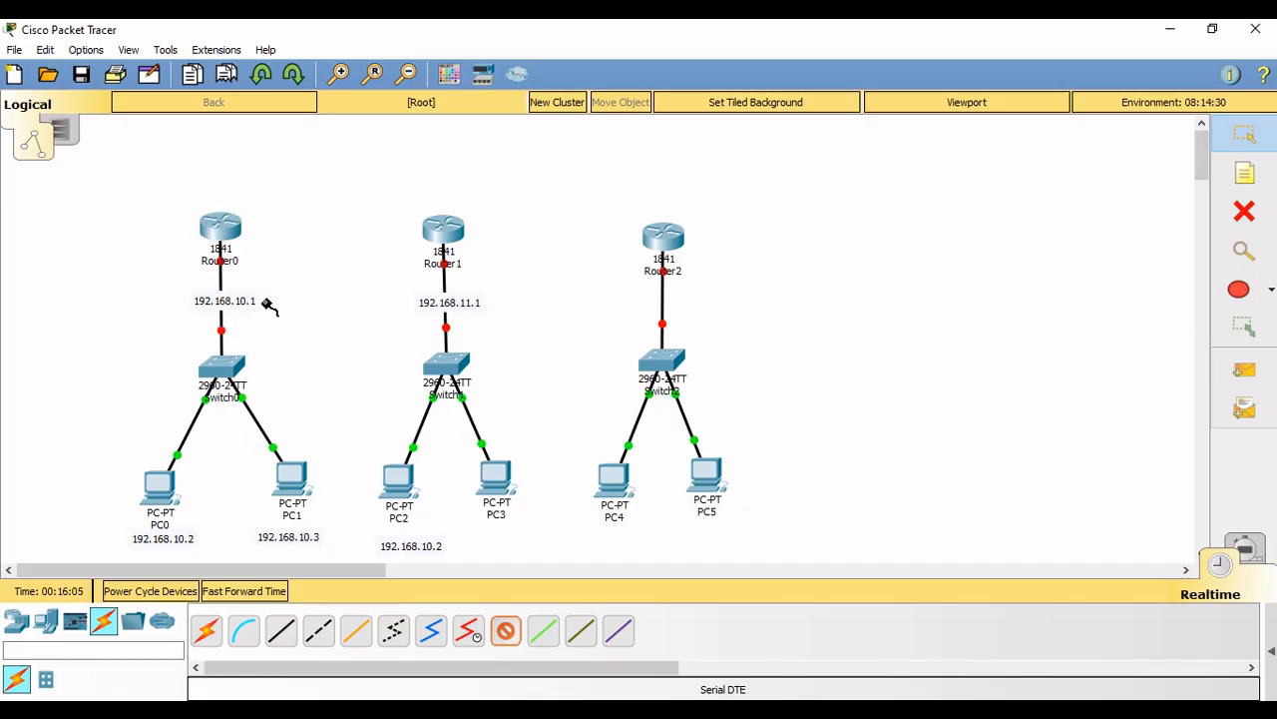
{"action": "left_click", "coordinate": [445, 234]}
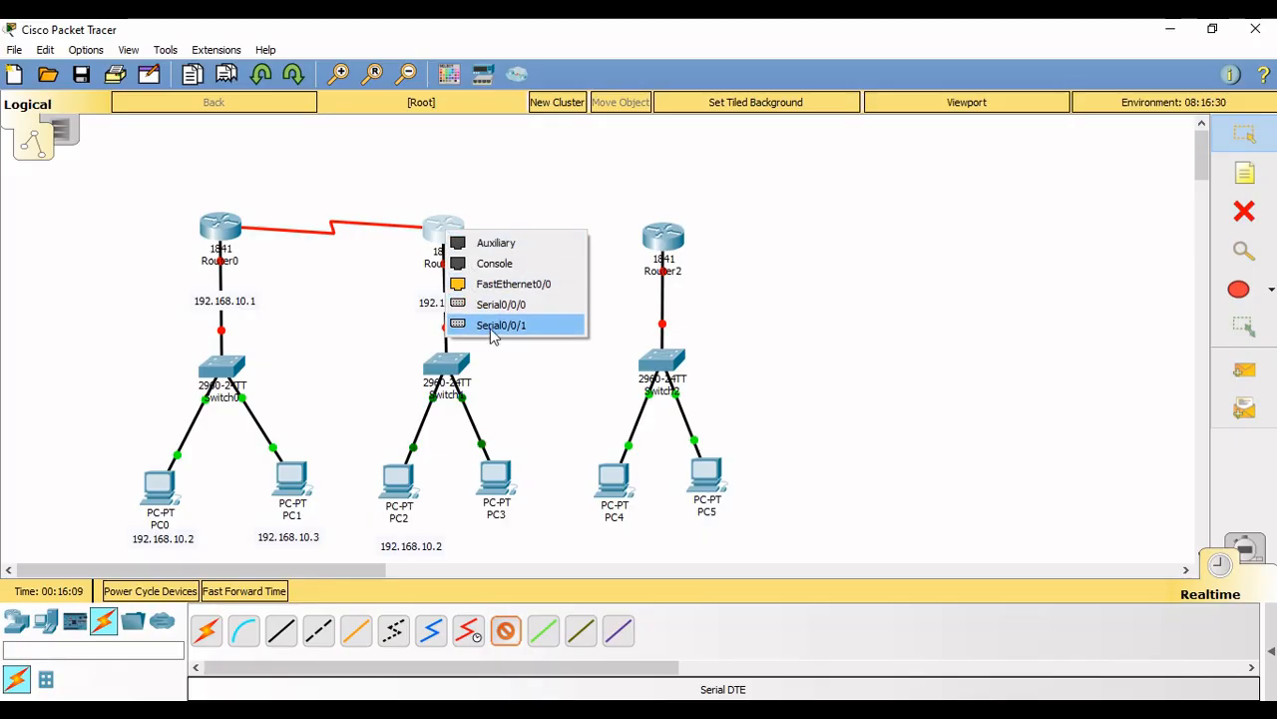
{"action": "left_click", "coordinate": [502, 304]}
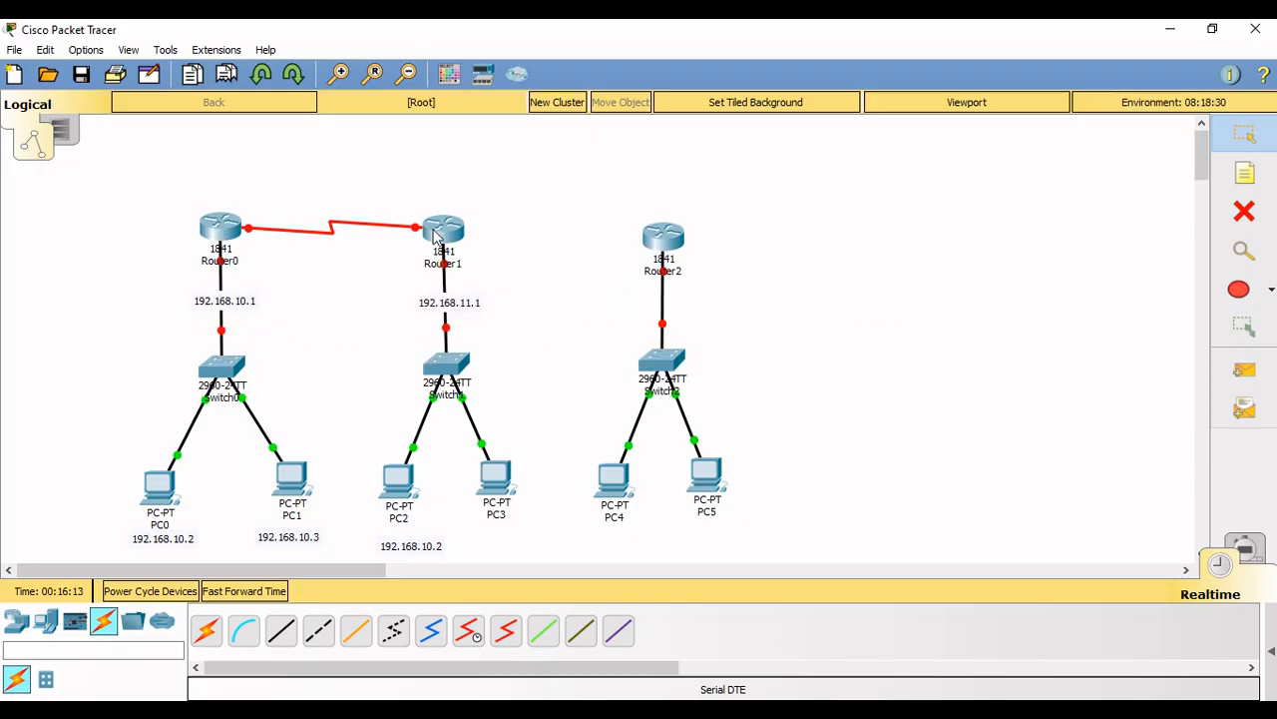
- Install a WIC-2T module in Router2's slot 0 with the power off, switch the router back on, and close its window
{"action": "mouse_move", "coordinate": [437, 238]}
{"action": "left_click", "coordinate": [668, 237]}
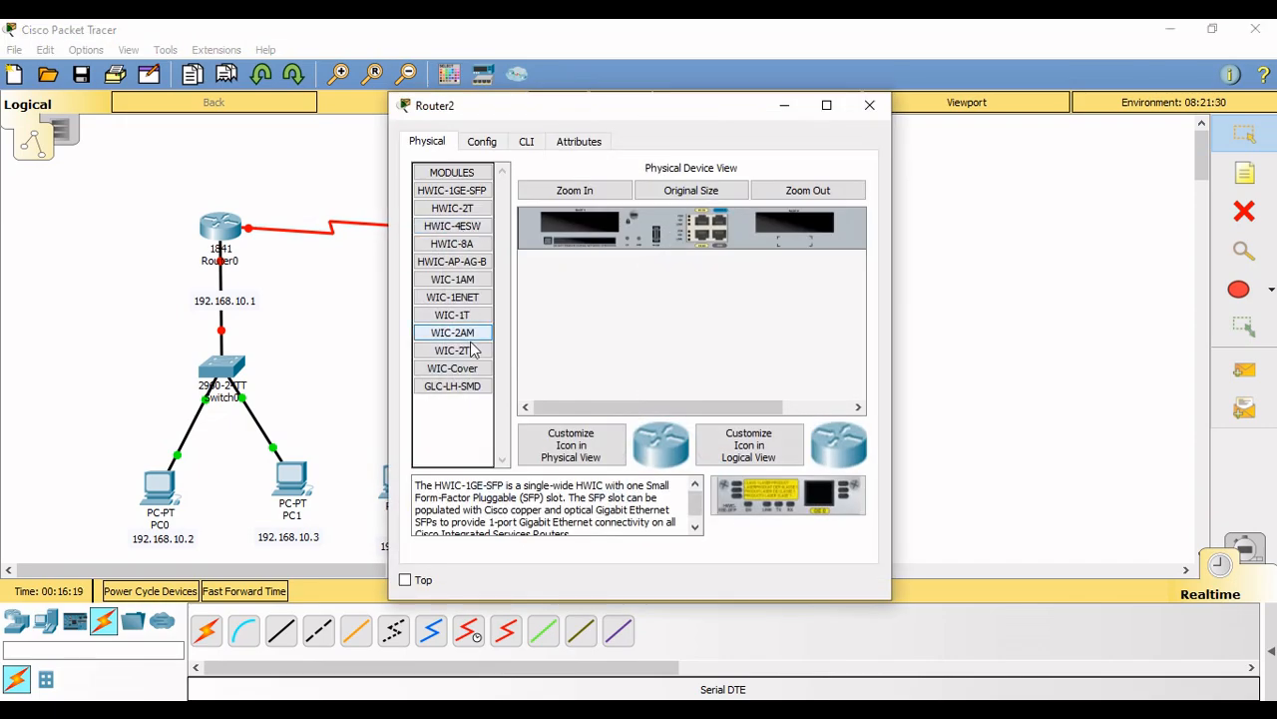
{"action": "left_click", "coordinate": [464, 353]}
{"action": "left_click_drag", "start_coordinate": [781, 483], "coordinate": [815, 236]}
{"action": "left_click_drag", "start_coordinate": [750, 408], "coordinate": [817, 410]}
{"action": "left_click_drag", "start_coordinate": [771, 484], "coordinate": [684, 229]}
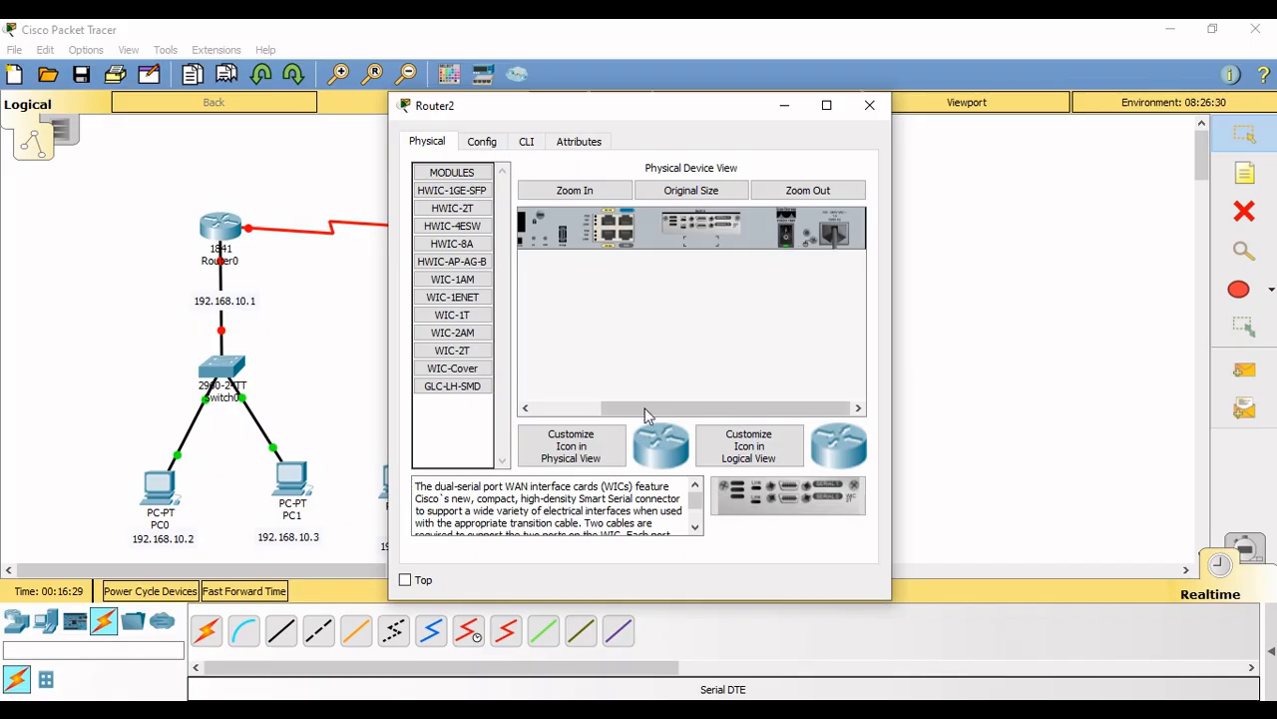
{"action": "left_click", "coordinate": [483, 144]}
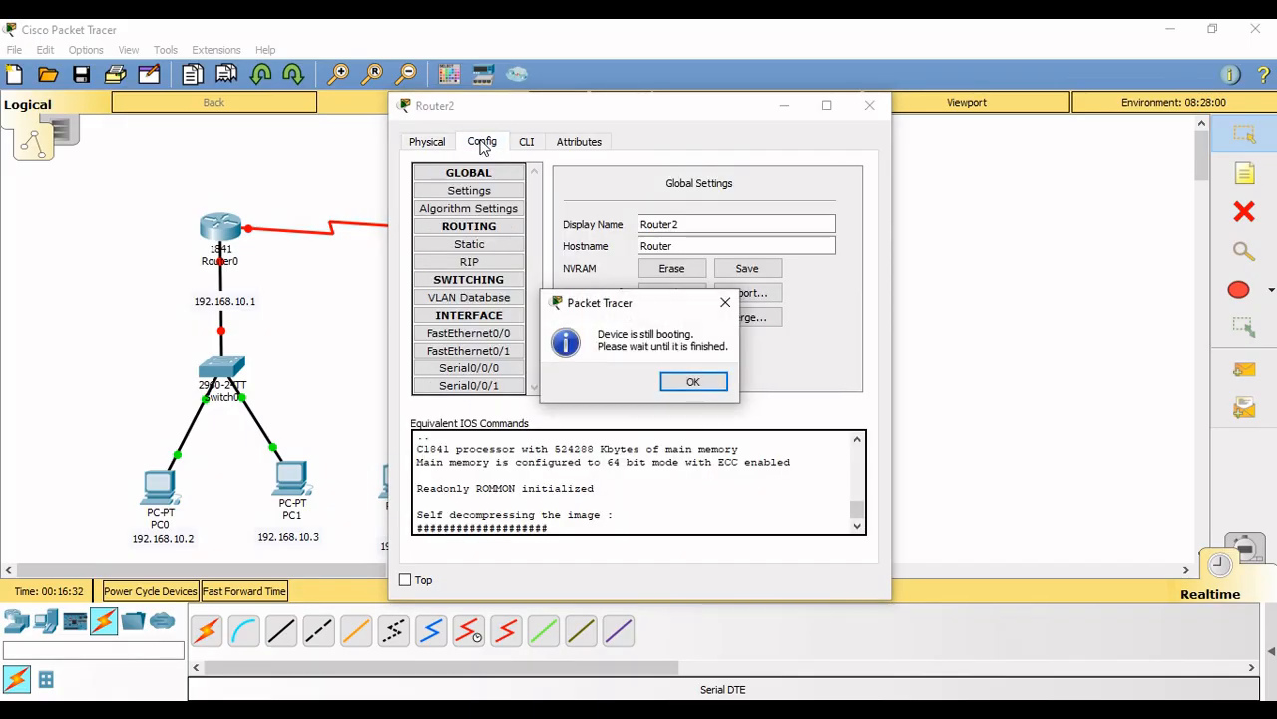
{"action": "left_click", "coordinate": [693, 384]}
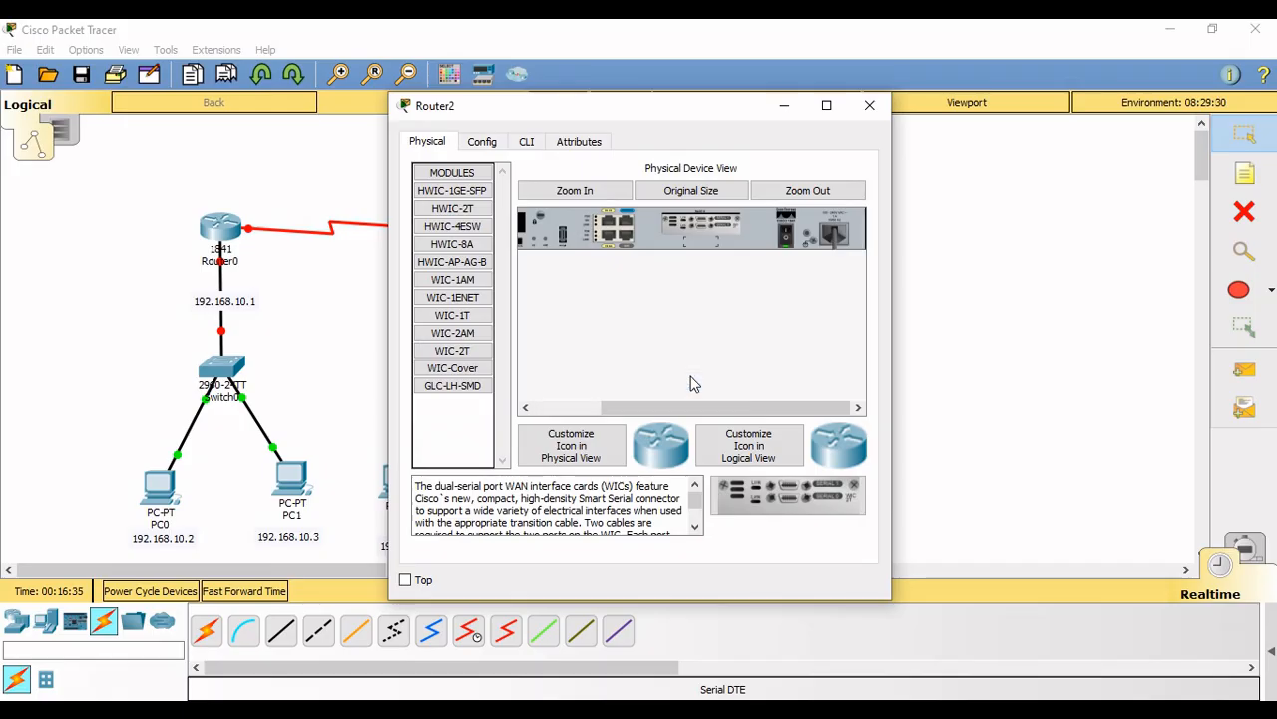
{"action": "left_click", "coordinate": [868, 108]}
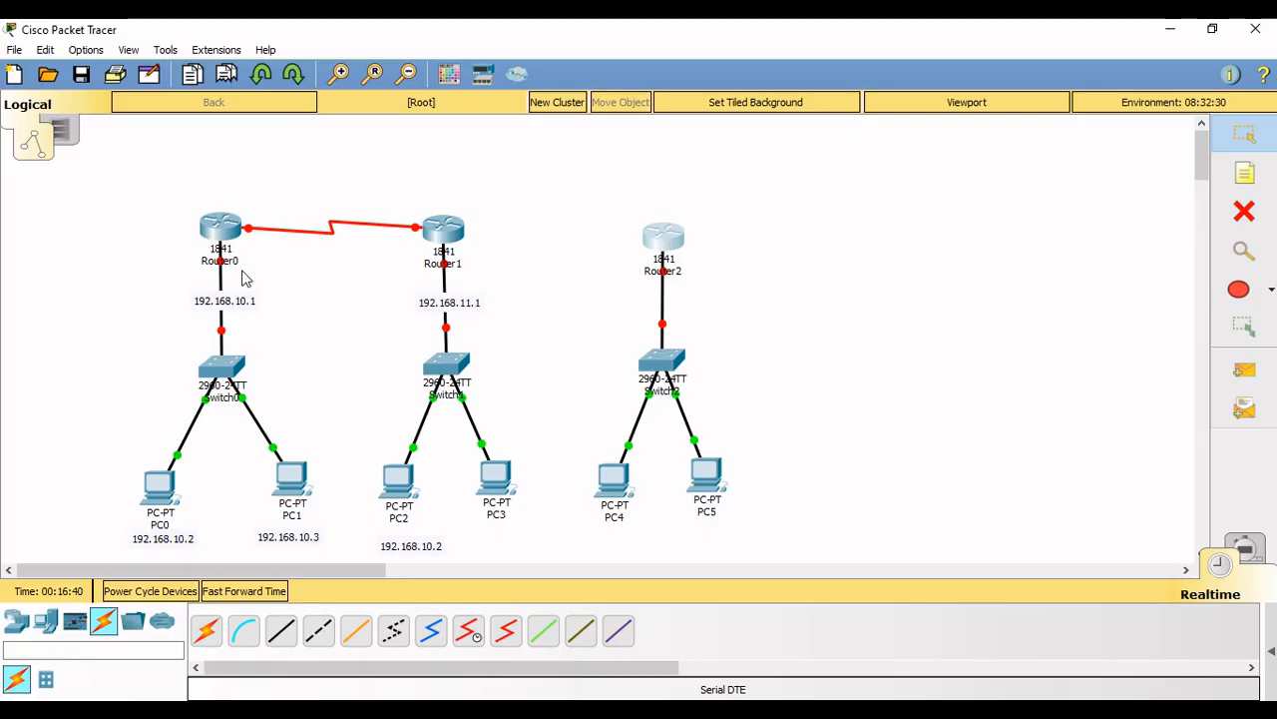
- Connect Router1's Serial0/0/1 port to Router2's Serial0/0/0 port with a Serial DTE cable
{"action": "left_click", "coordinate": [449, 231]}
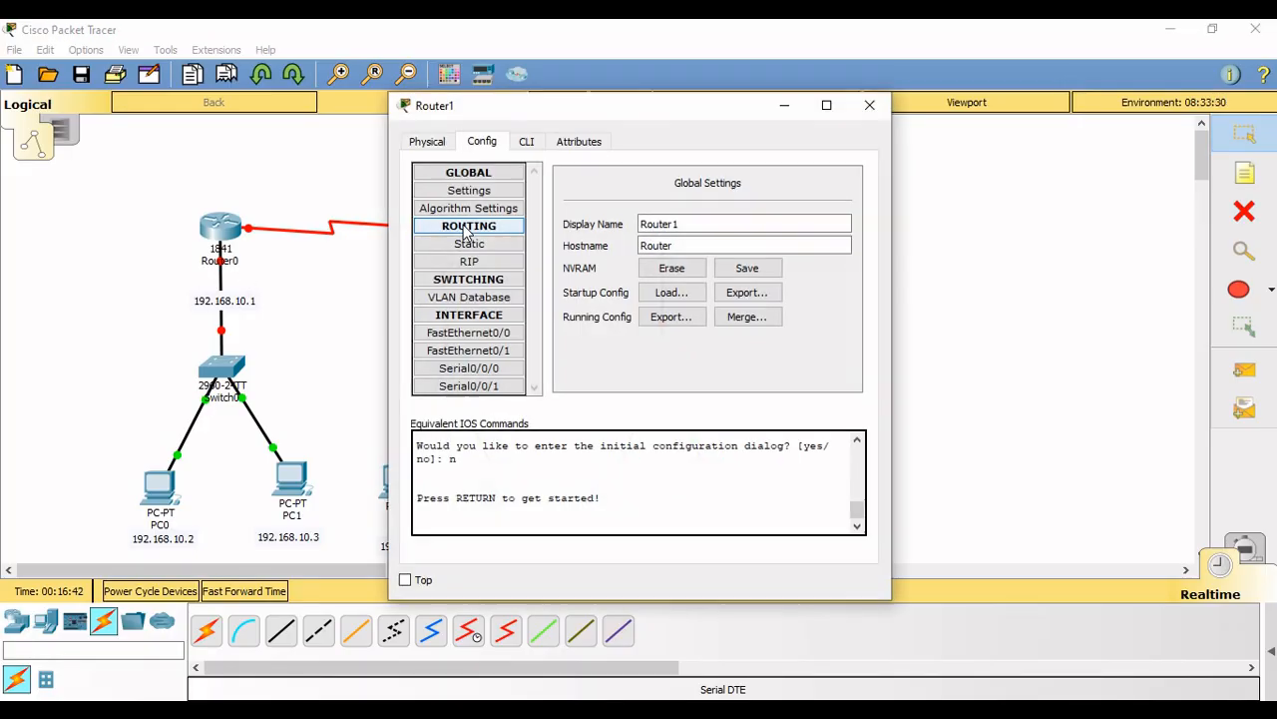
{"action": "left_click", "coordinate": [869, 105]}
{"action": "left_click", "coordinate": [505, 630]}
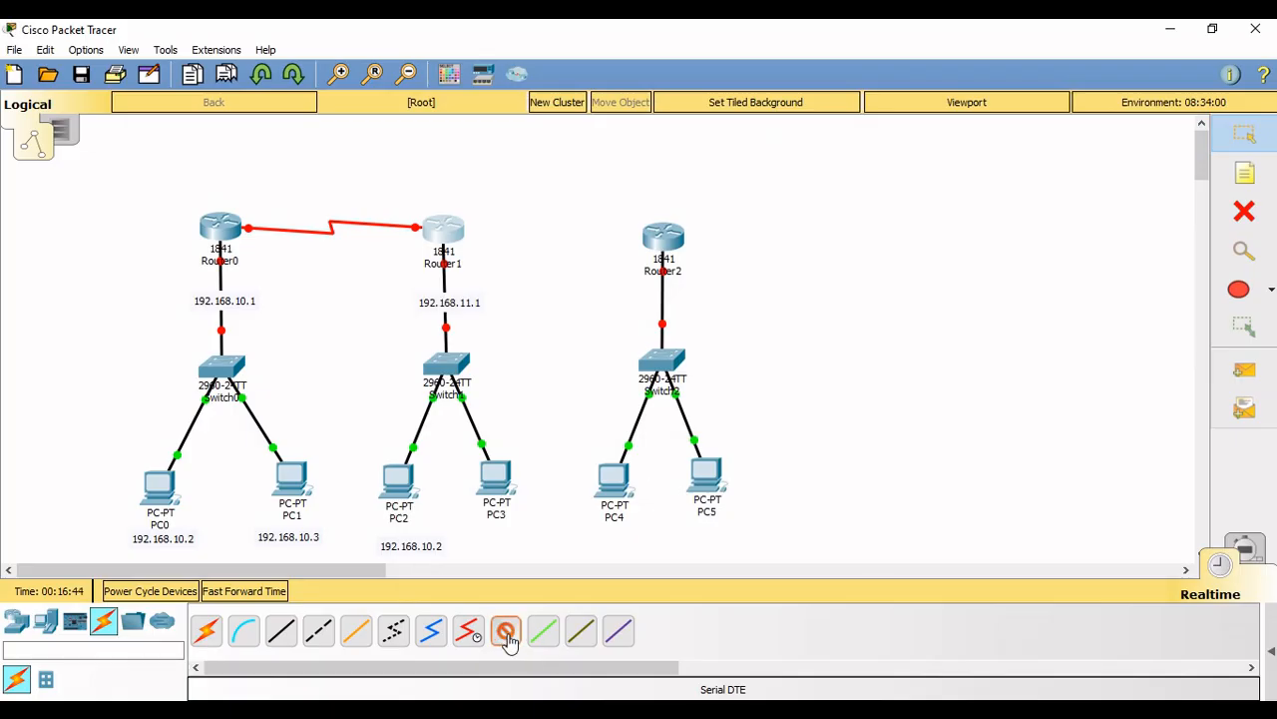
{"action": "left_click", "coordinate": [454, 225]}
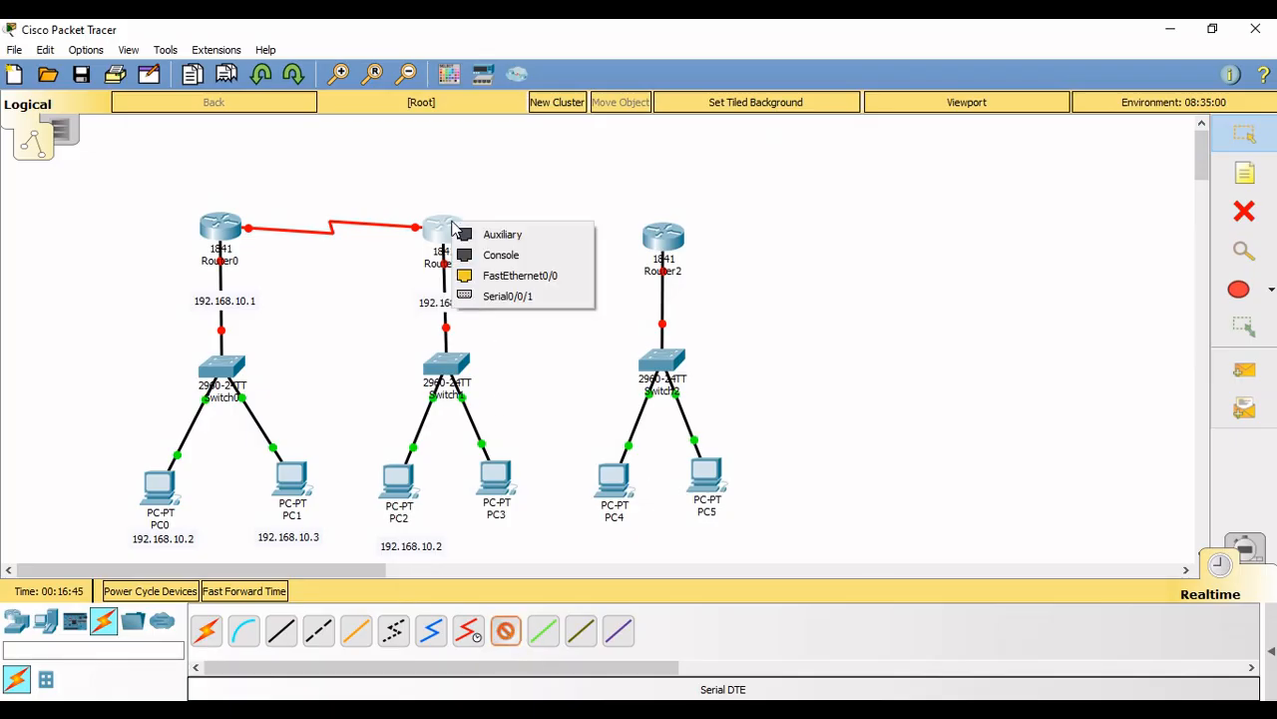
{"action": "left_click", "coordinate": [507, 297]}
{"action": "left_click", "coordinate": [659, 235]}
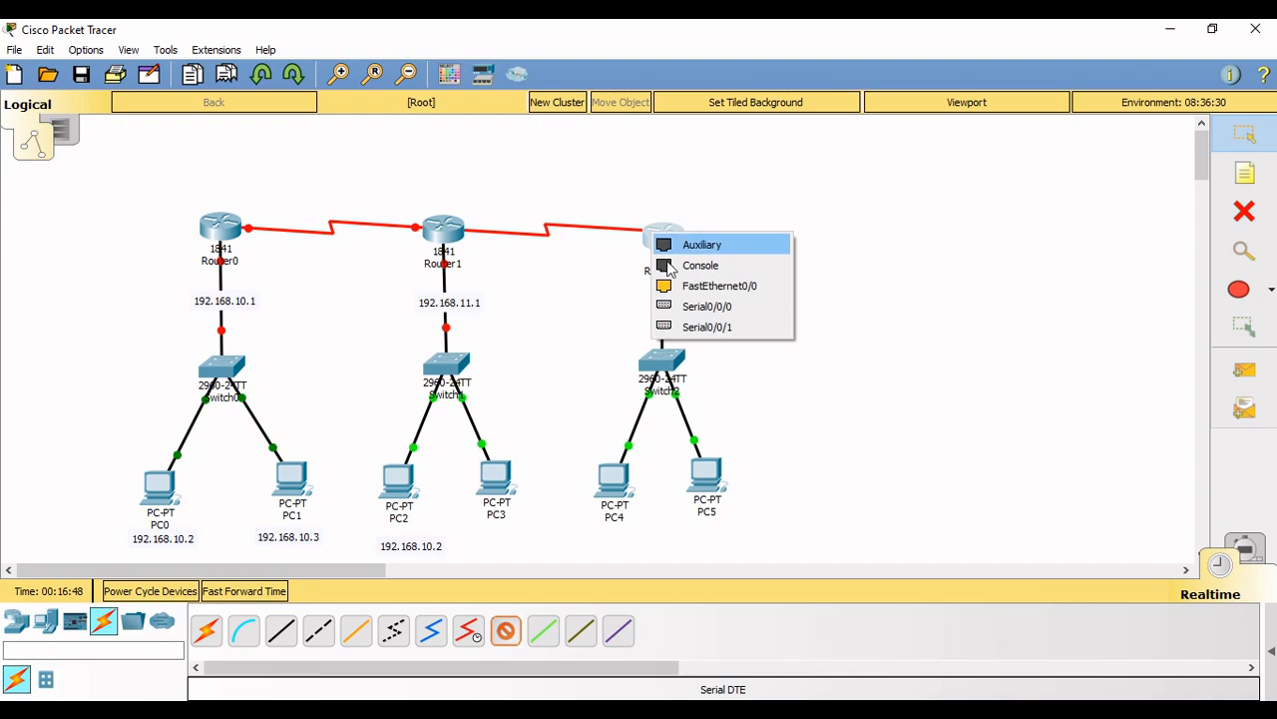
{"action": "left_click", "coordinate": [687, 313]}
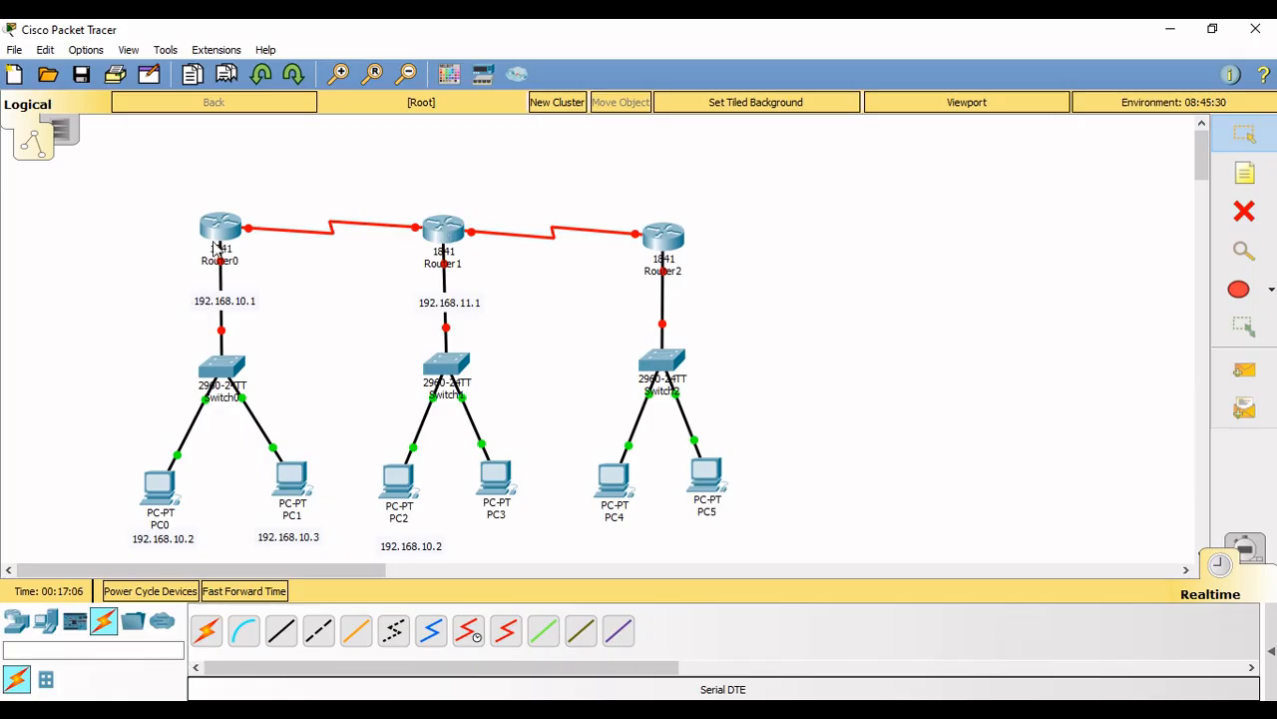
- Add a note reading 10.0.0.1 beside Router0's end of the serial link to Router1
{"action": "left_click", "coordinate": [1247, 175]}
{"action": "left_click", "coordinate": [256, 219]}
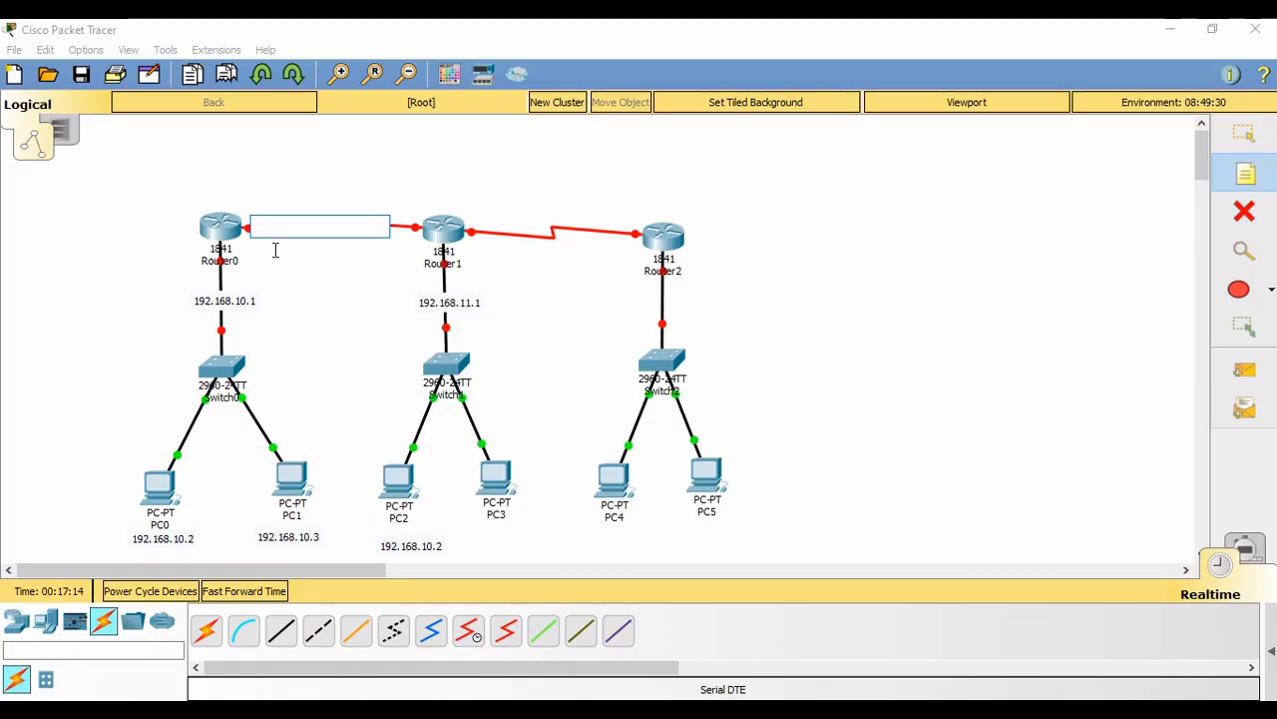
{"action": "type", "text": "1"}
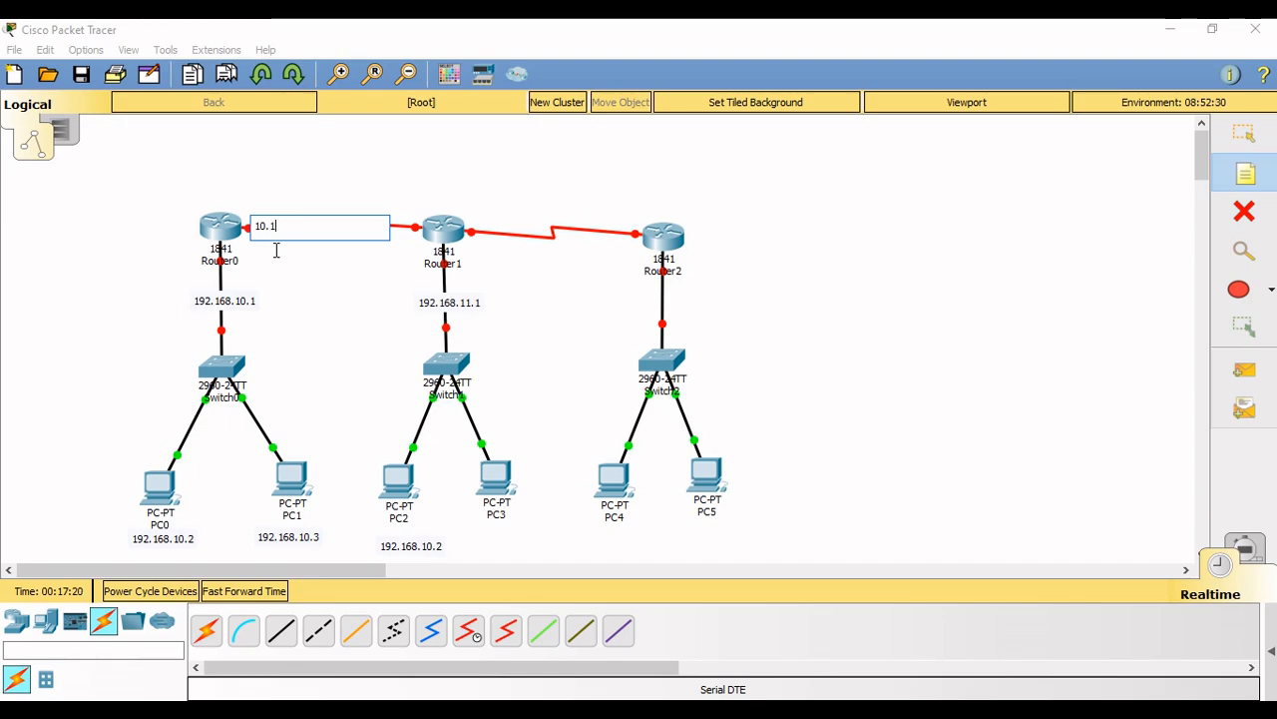
{"action": "type", "text": "0.0"}
{"action": "type", "text": "1"}
{"action": "left_click", "coordinate": [277, 289]}
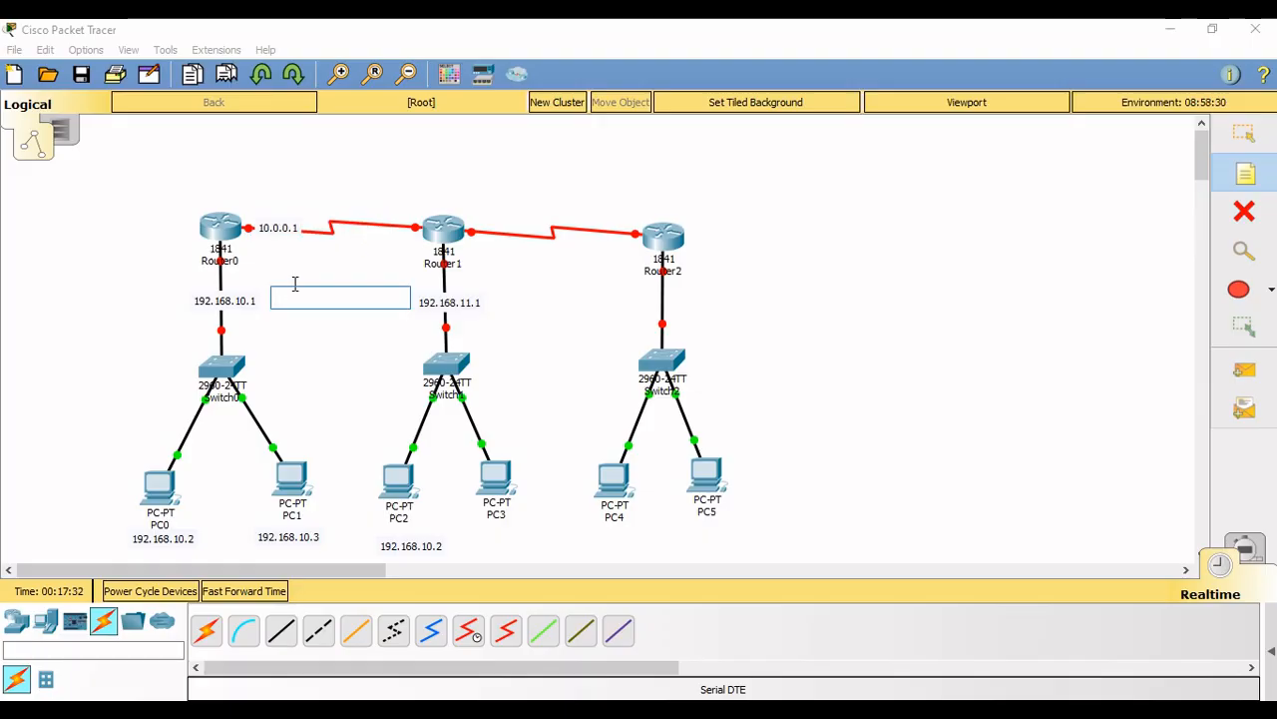
{"action": "key", "text": "Escape"}
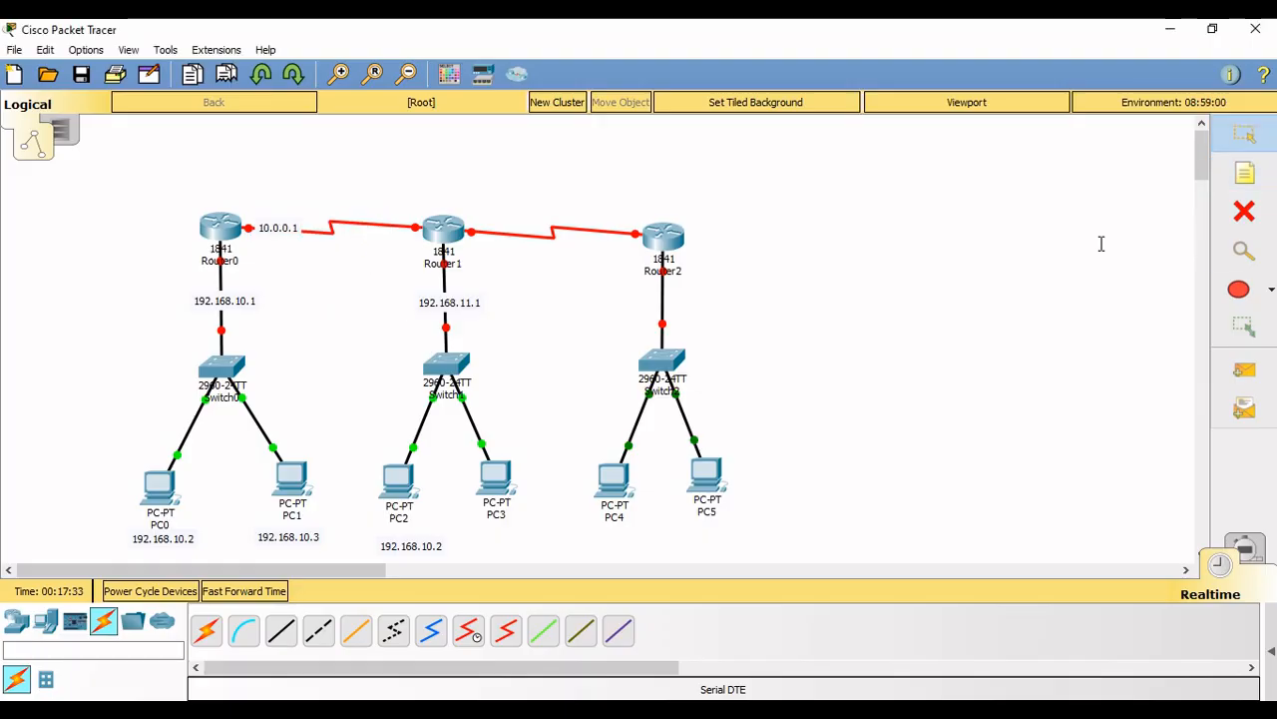
- Add a note reading 10.0.0.2 beside Router1's end of the serial link to Router0
{"action": "left_click", "coordinate": [1245, 174]}
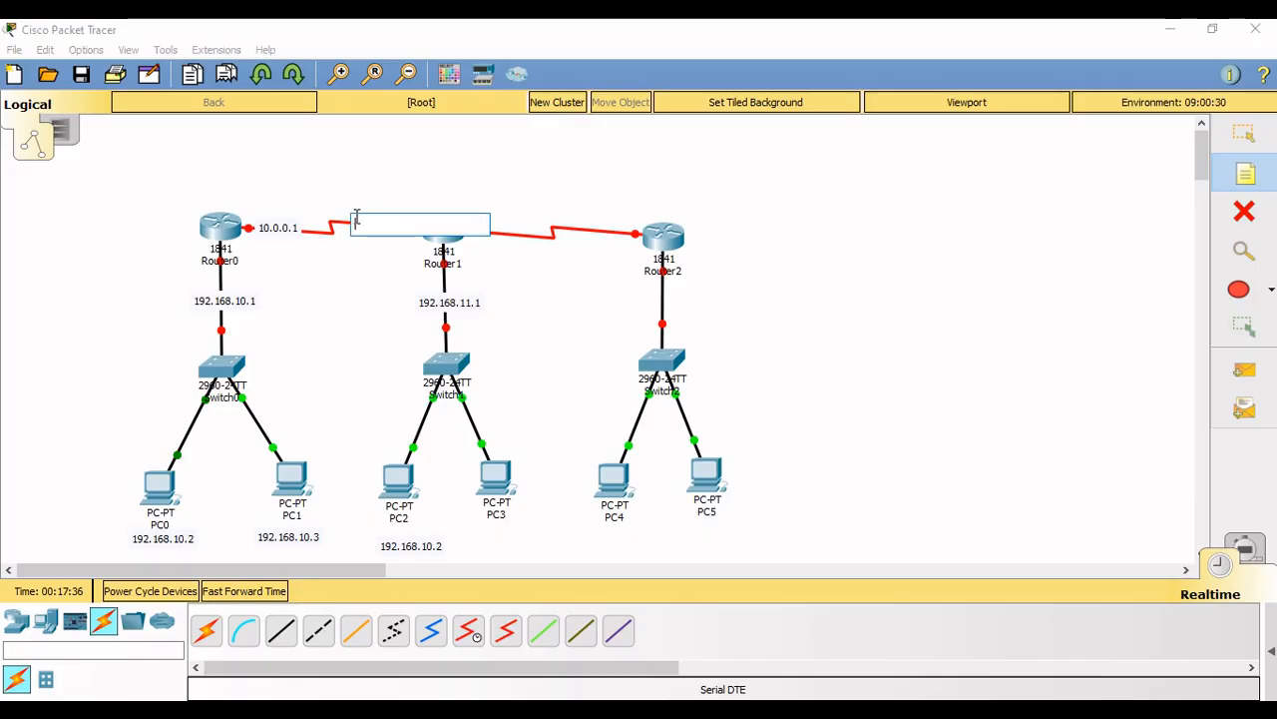
{"action": "left_click", "coordinate": [358, 217]}
{"action": "type", "text": "10"}
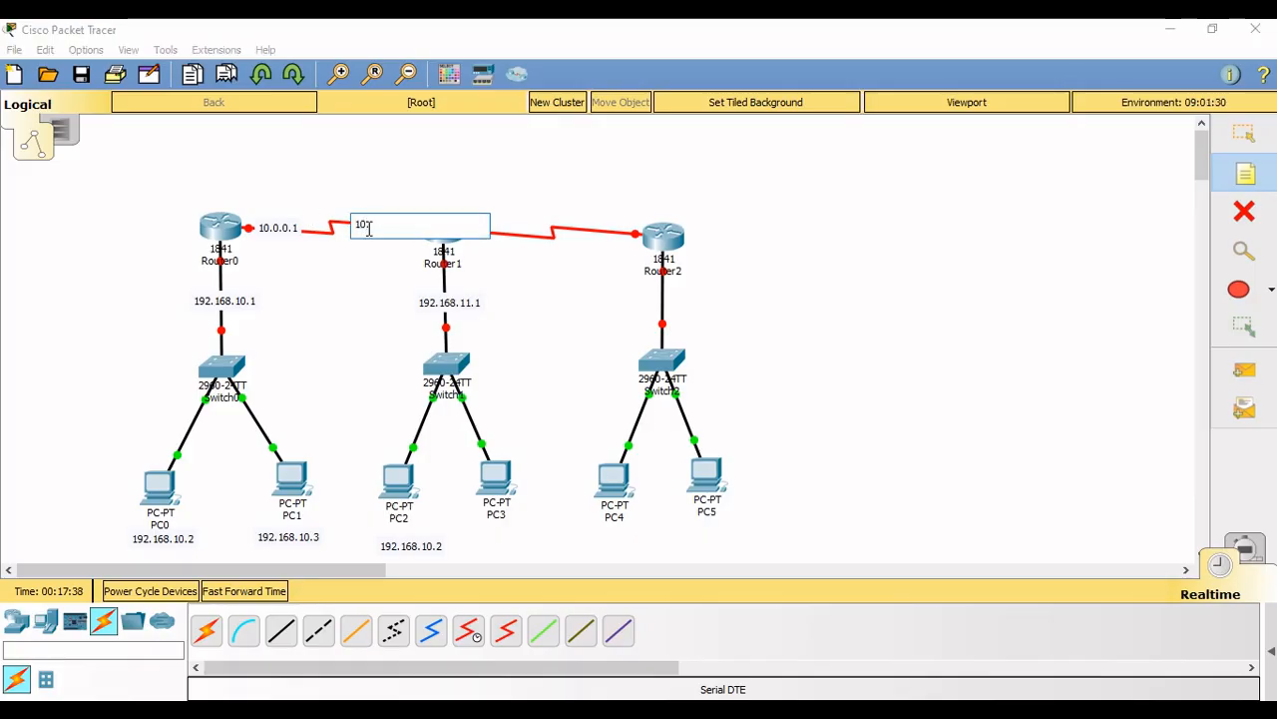
{"action": "type", "text": ".0.0.2"}
{"action": "key", "text": "Escape"}
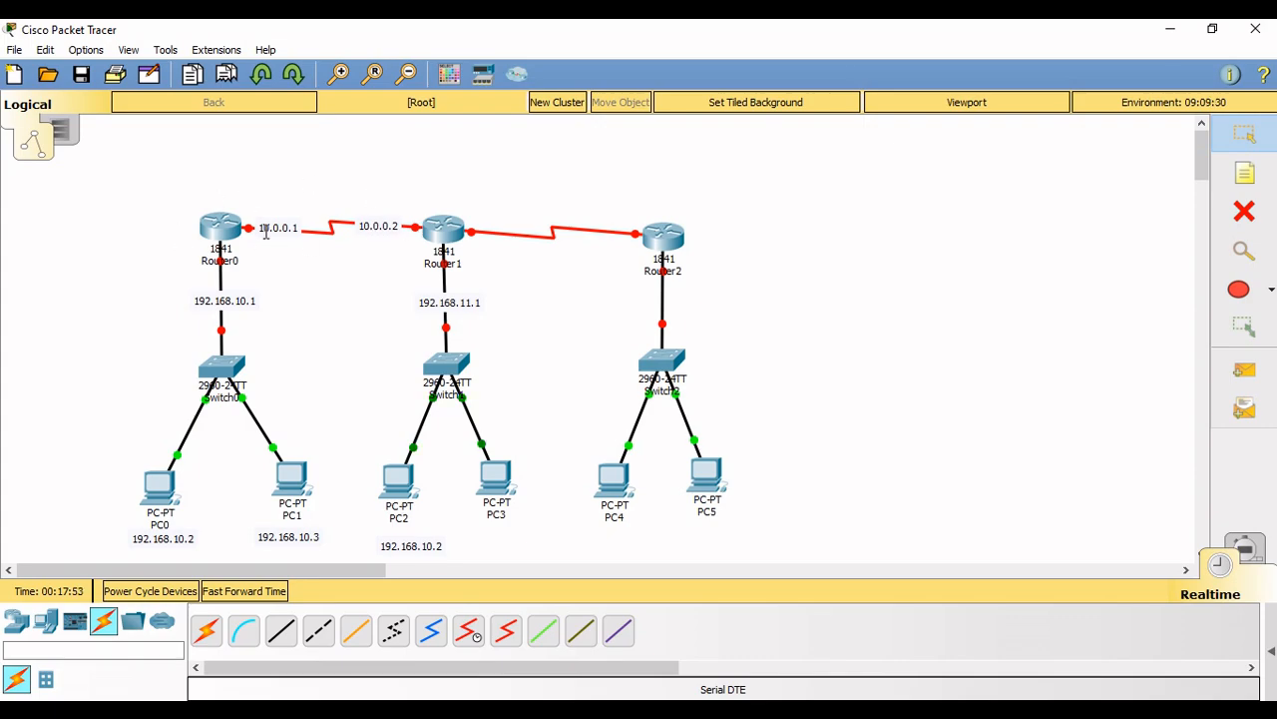
- Configure Router0's Serial0/0/0 with IP address 10.0.0.1 and mask 255.0.0.0, turn the port on, and close the window
{"action": "left_click", "coordinate": [222, 226]}
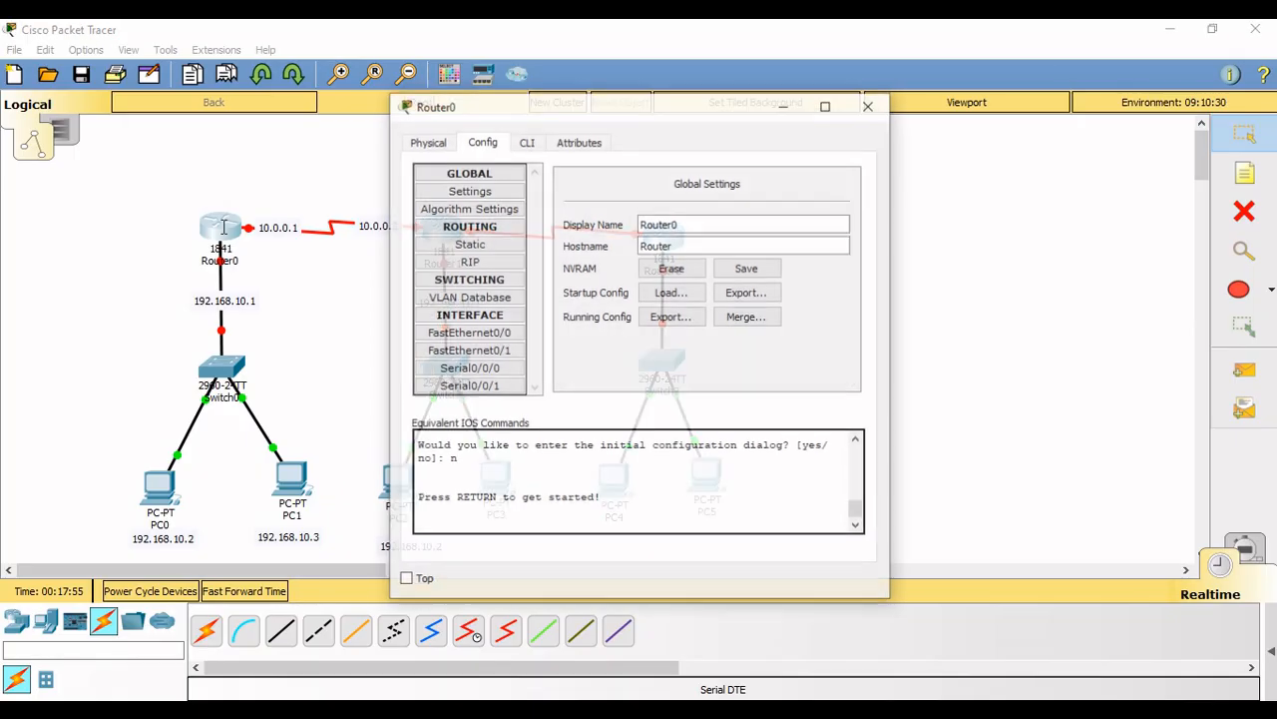
{"action": "left_click", "coordinate": [461, 369]}
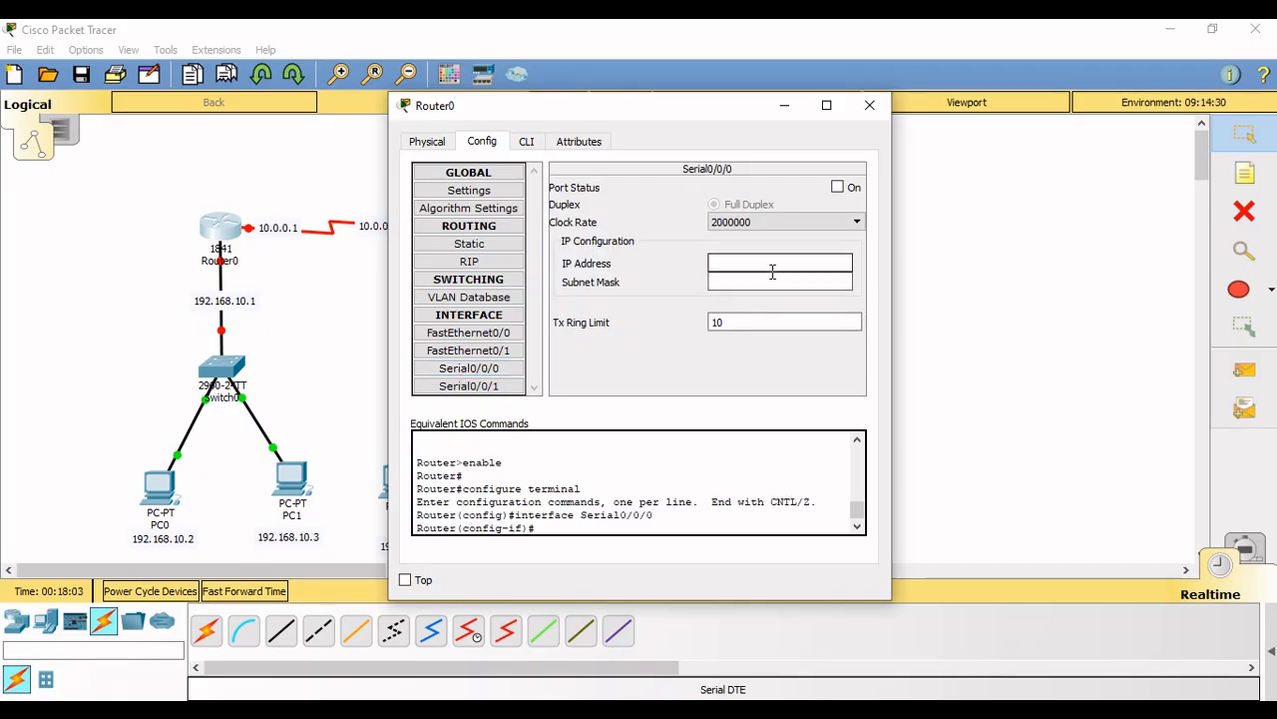
{"action": "type", "text": "10.0.0.1"}
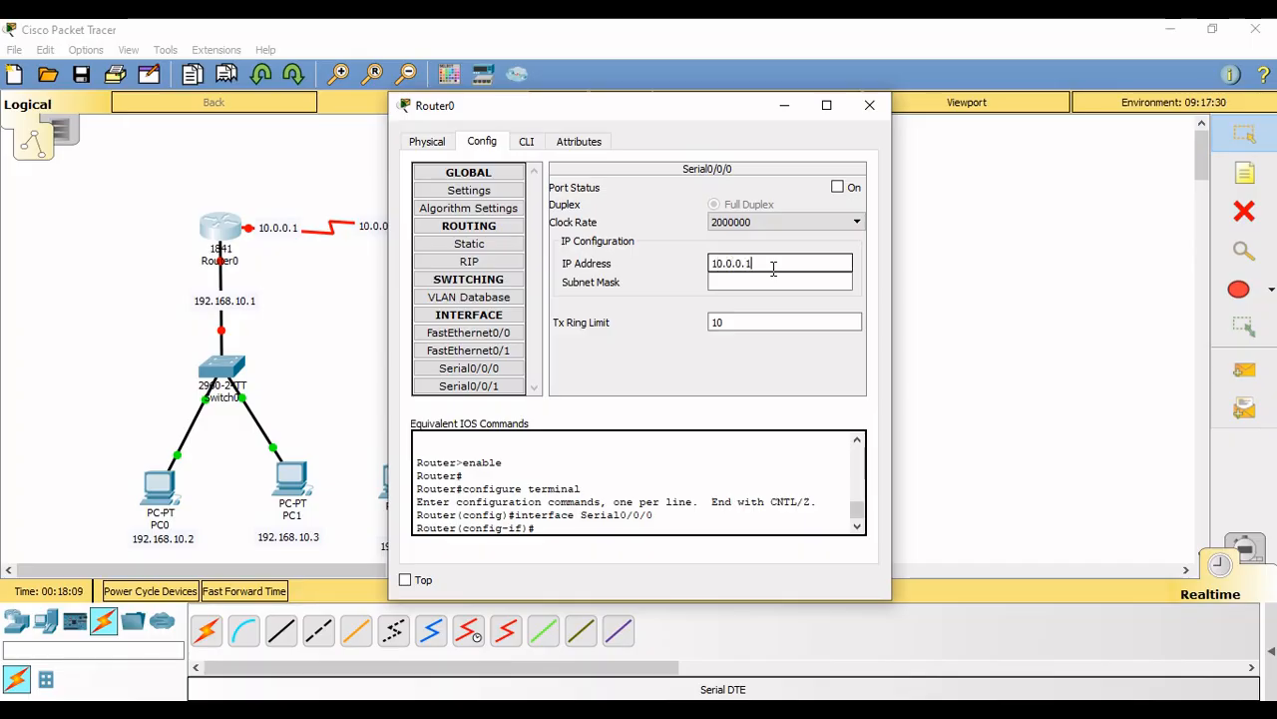
{"action": "left_click", "coordinate": [766, 281]}
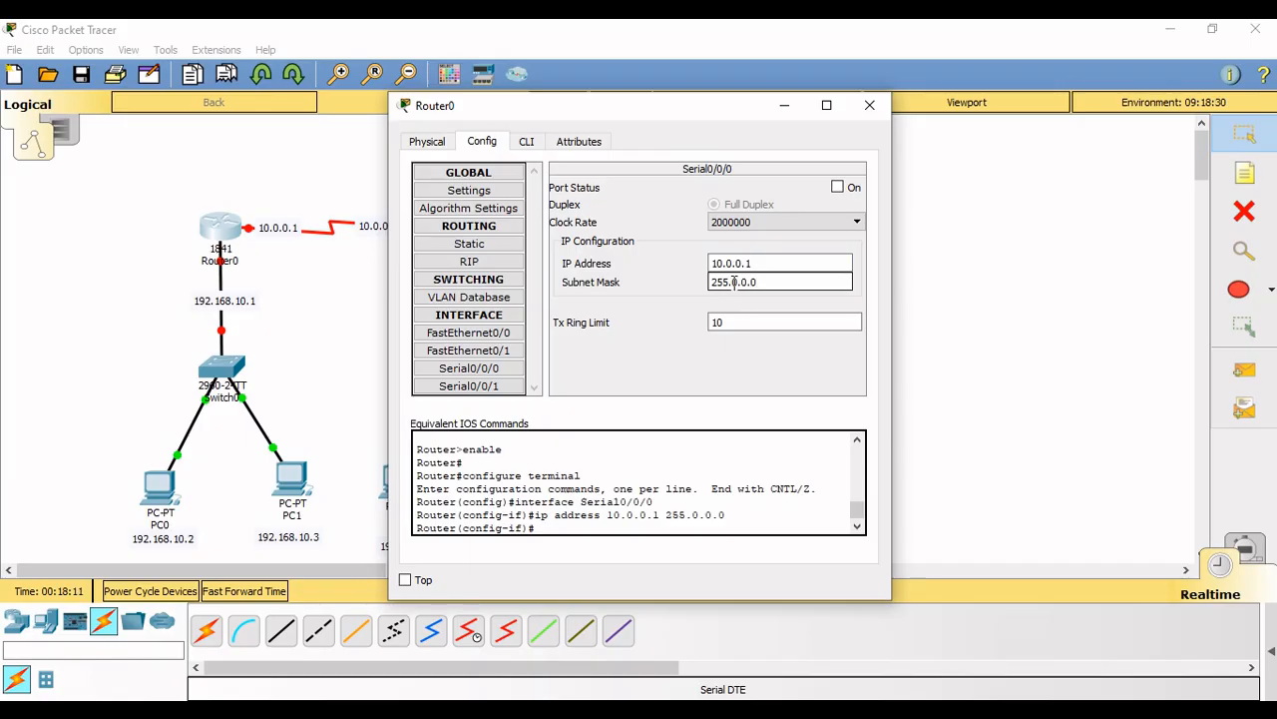
{"action": "left_click", "coordinate": [837, 189]}
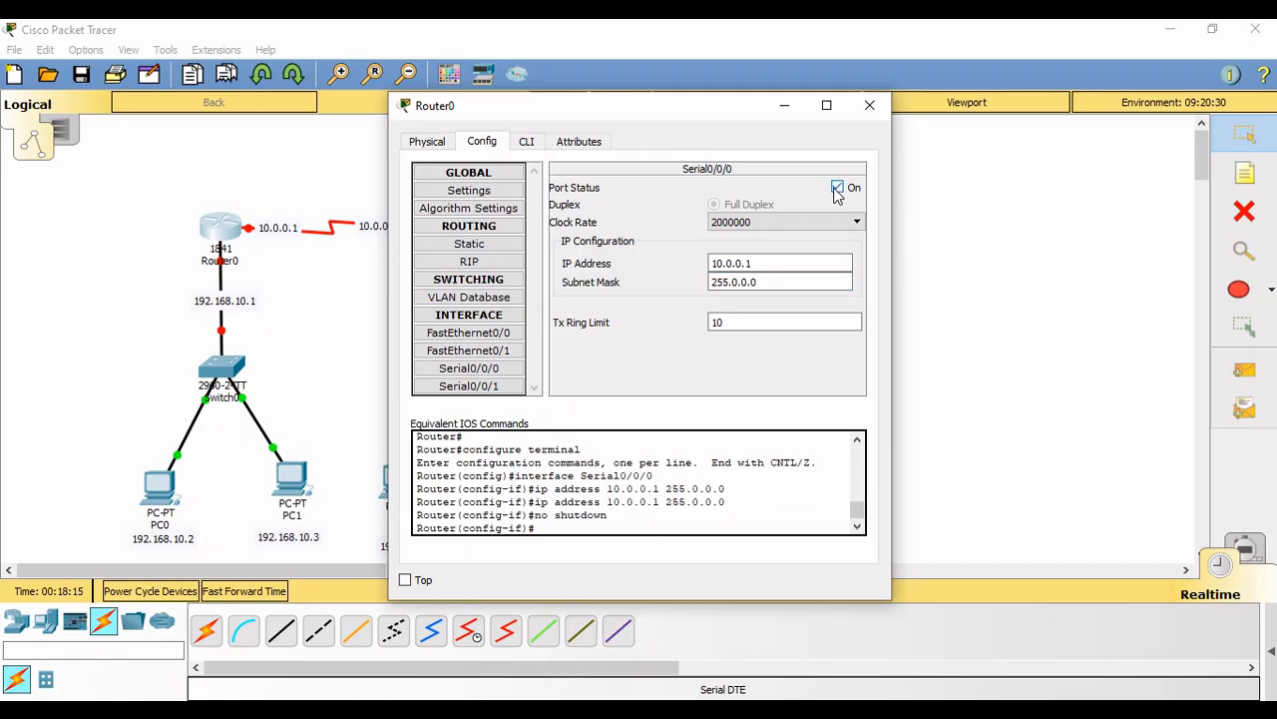
{"action": "left_click", "coordinate": [884, 117]}
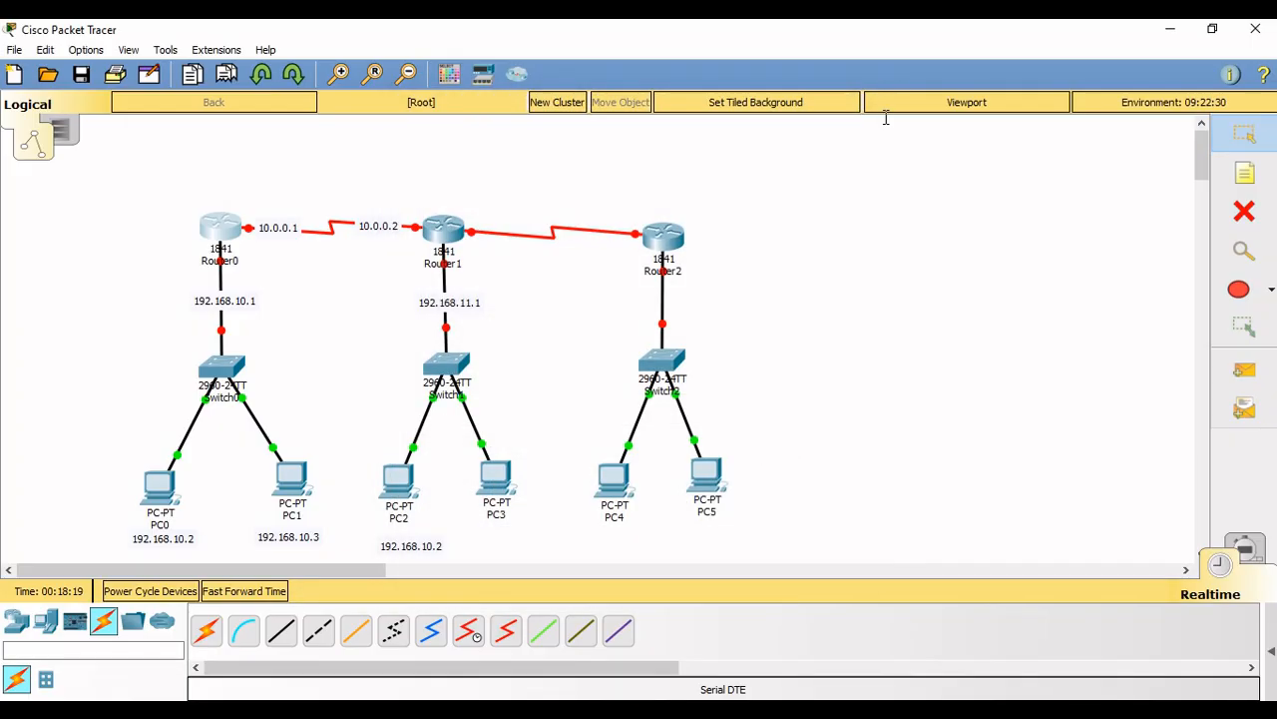
- Configure Router1's Serial0/0/0 with IP address 10.0.0.2 and mask 255.0.0.0, turn the port on, and close the window
{"action": "left_click", "coordinate": [438, 234]}
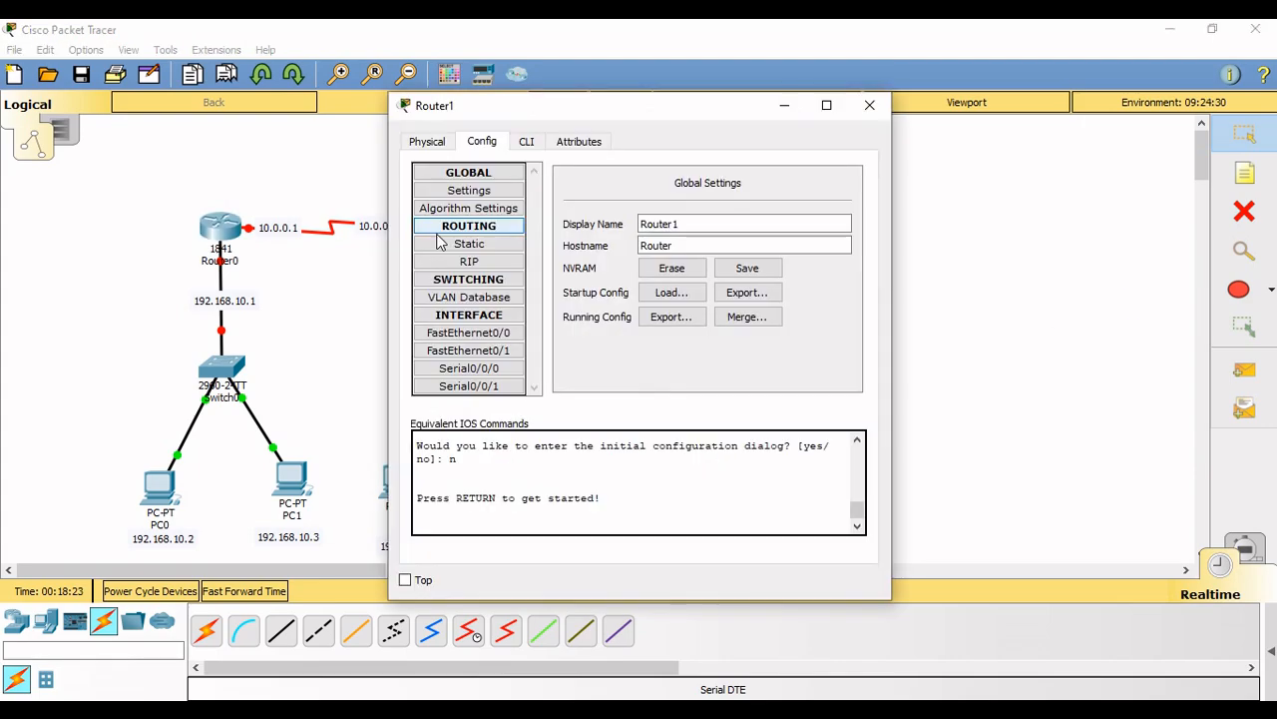
{"action": "left_click", "coordinate": [486, 372]}
{"action": "left_click", "coordinate": [725, 264]}
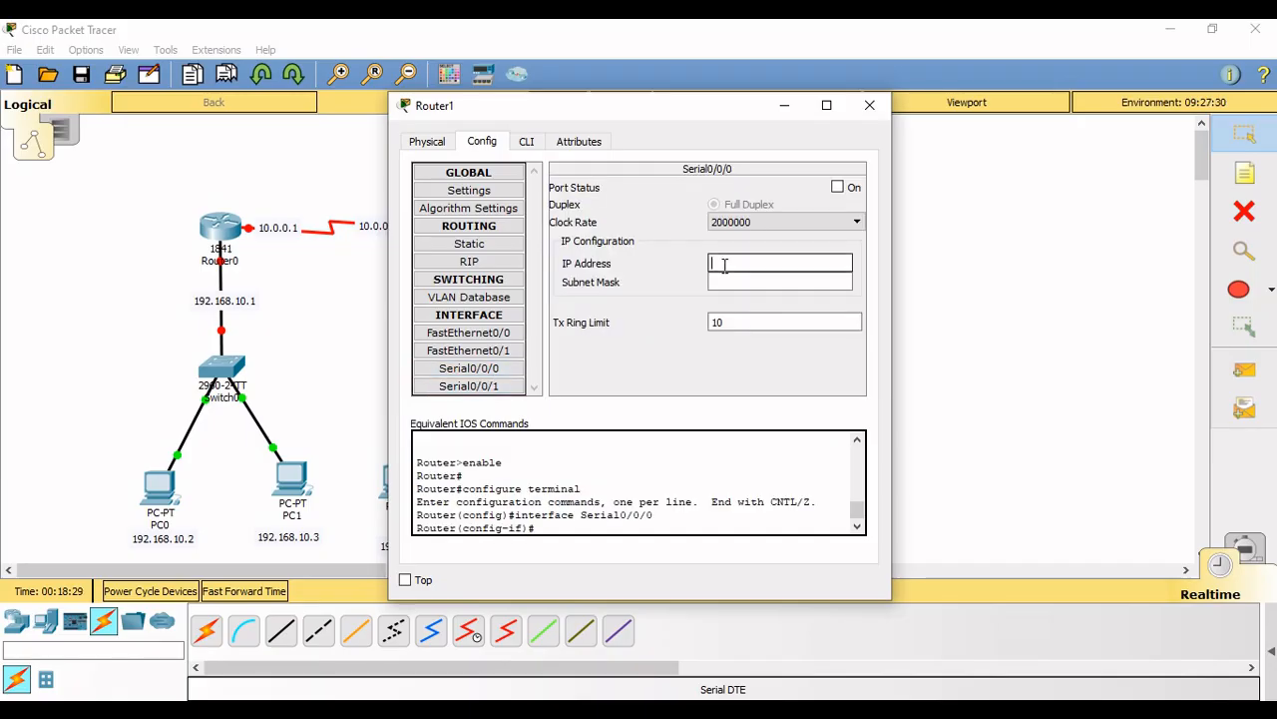
{"action": "type", "text": "10.0.0.2"}
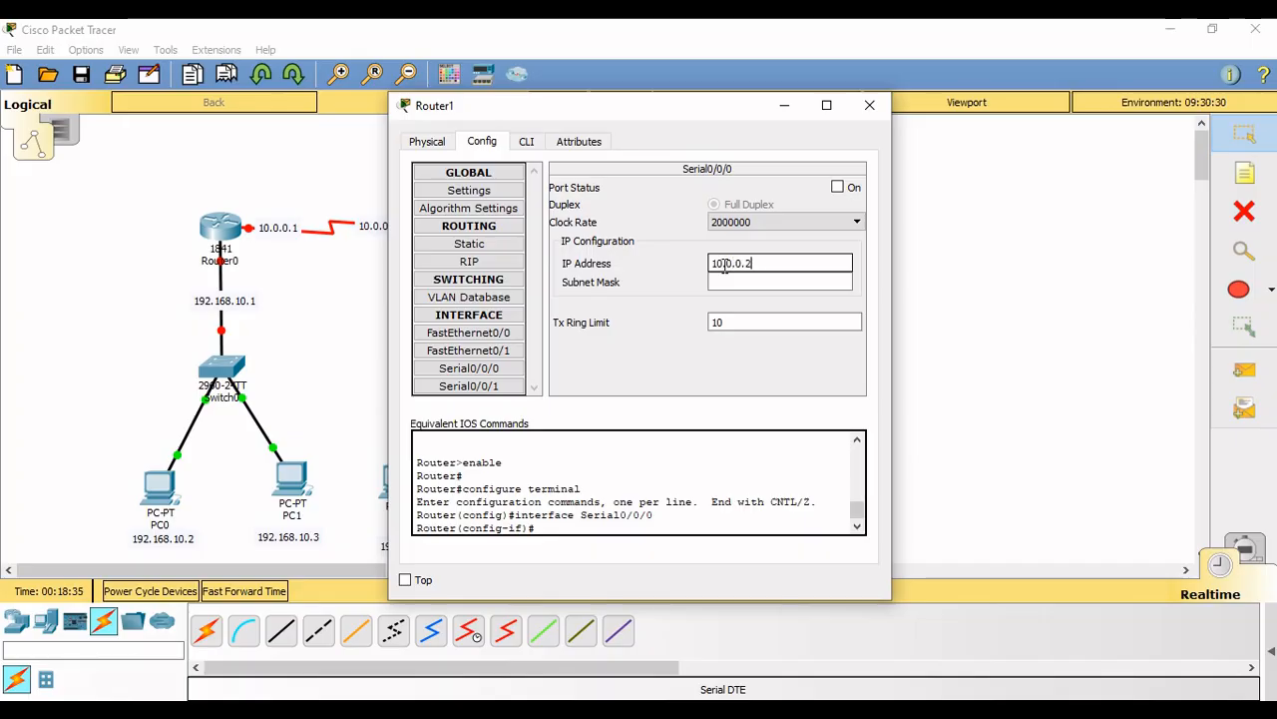
{"action": "left_click", "coordinate": [727, 284]}
{"action": "left_click", "coordinate": [839, 187]}
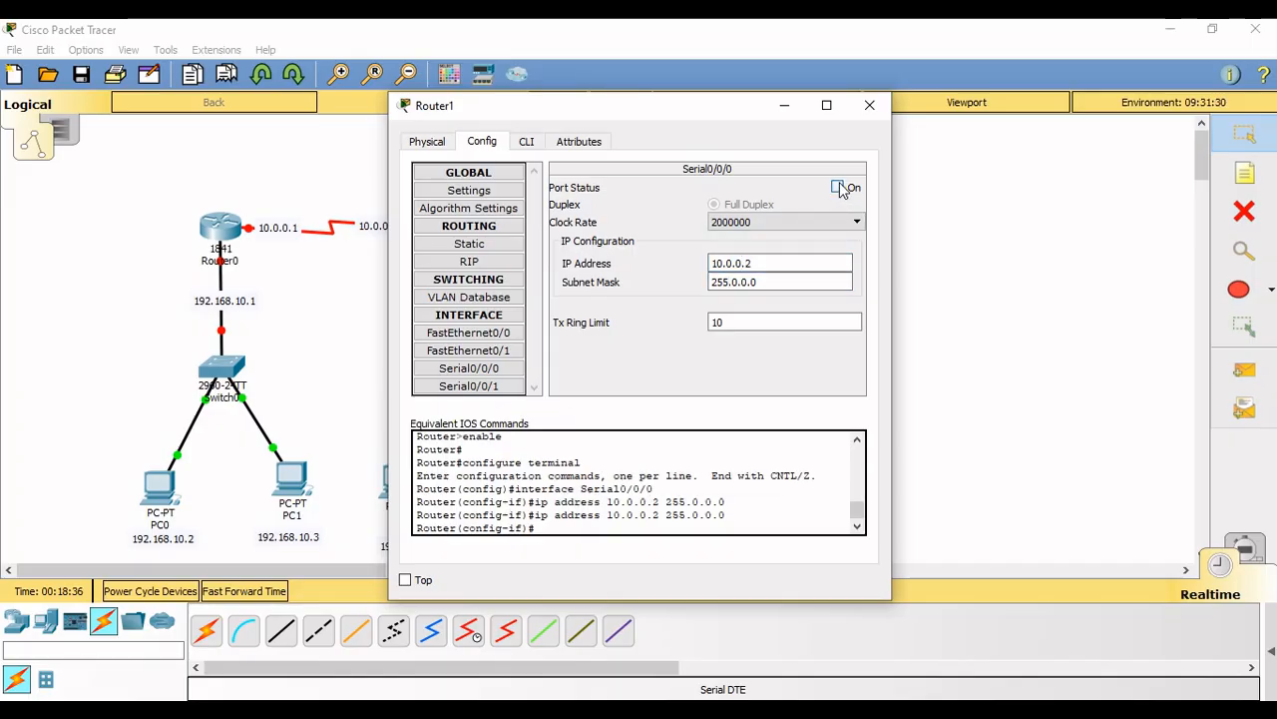
{"action": "left_click", "coordinate": [869, 105]}
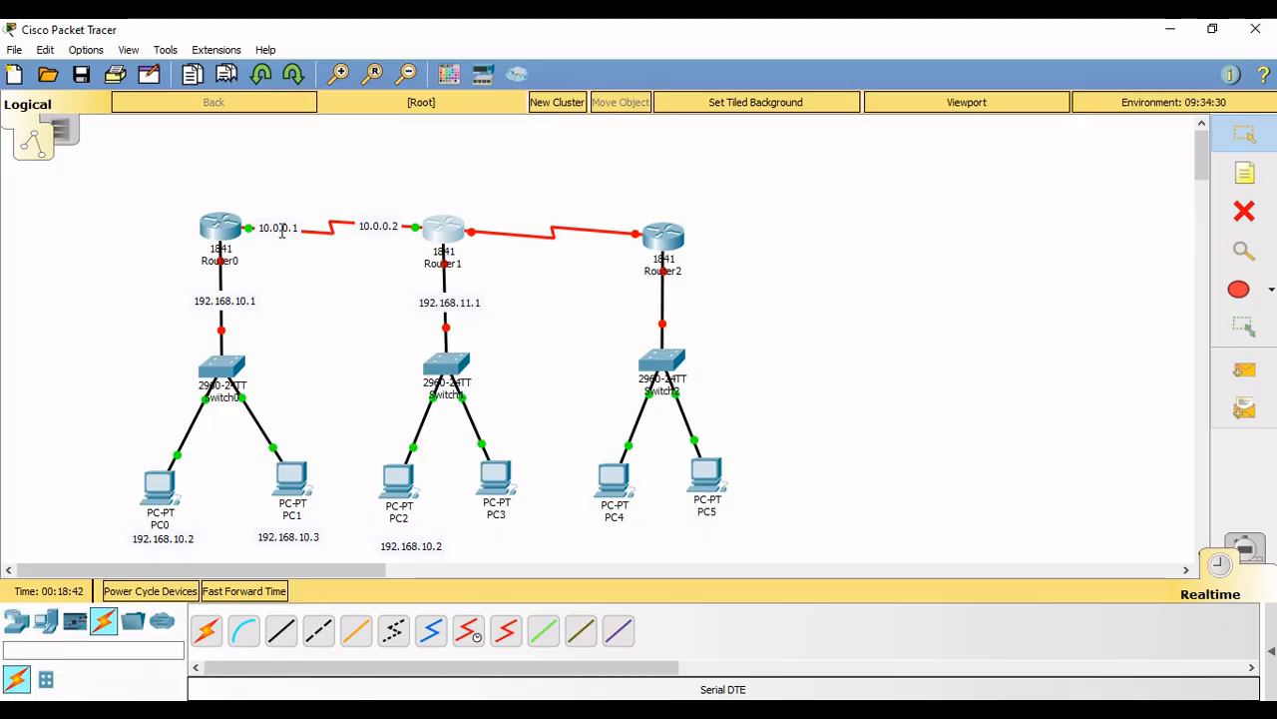
- Examine Router0's FastEthernet0/0 and FastEthernet0/1 settings and check which port connects it to Switch0
{"action": "left_click", "coordinate": [218, 228]}
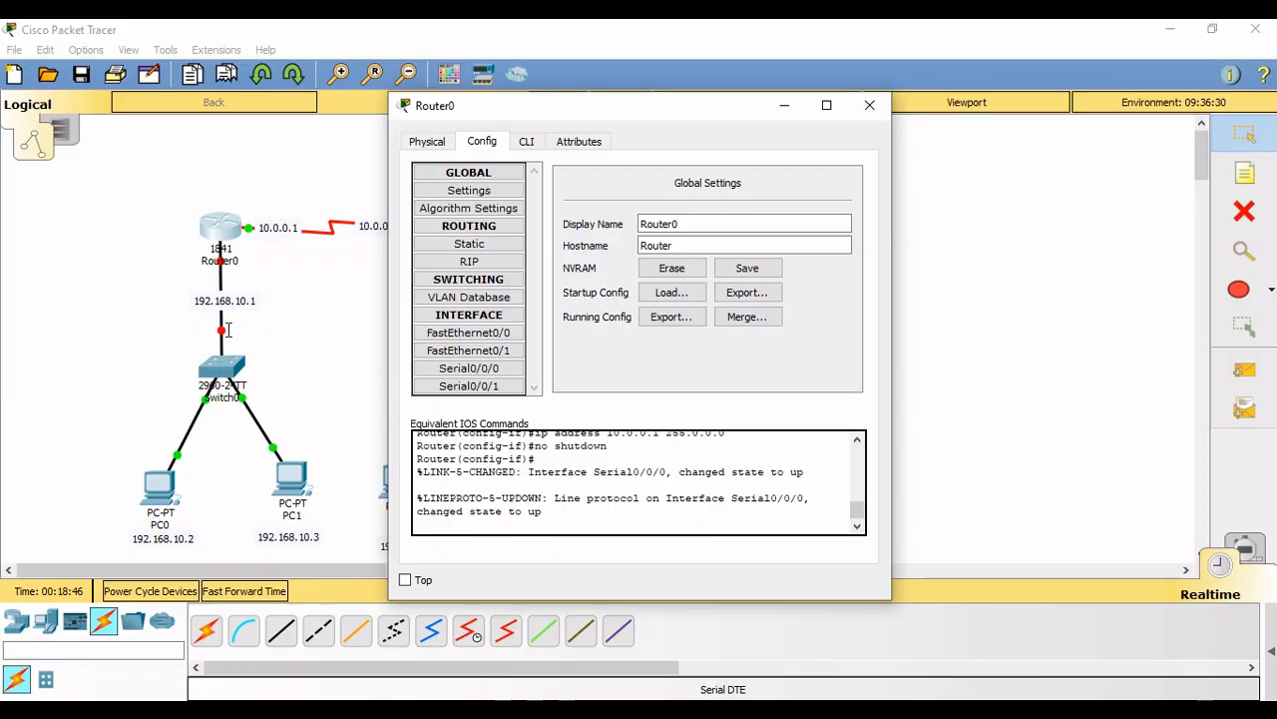
{"action": "left_click", "coordinate": [482, 355]}
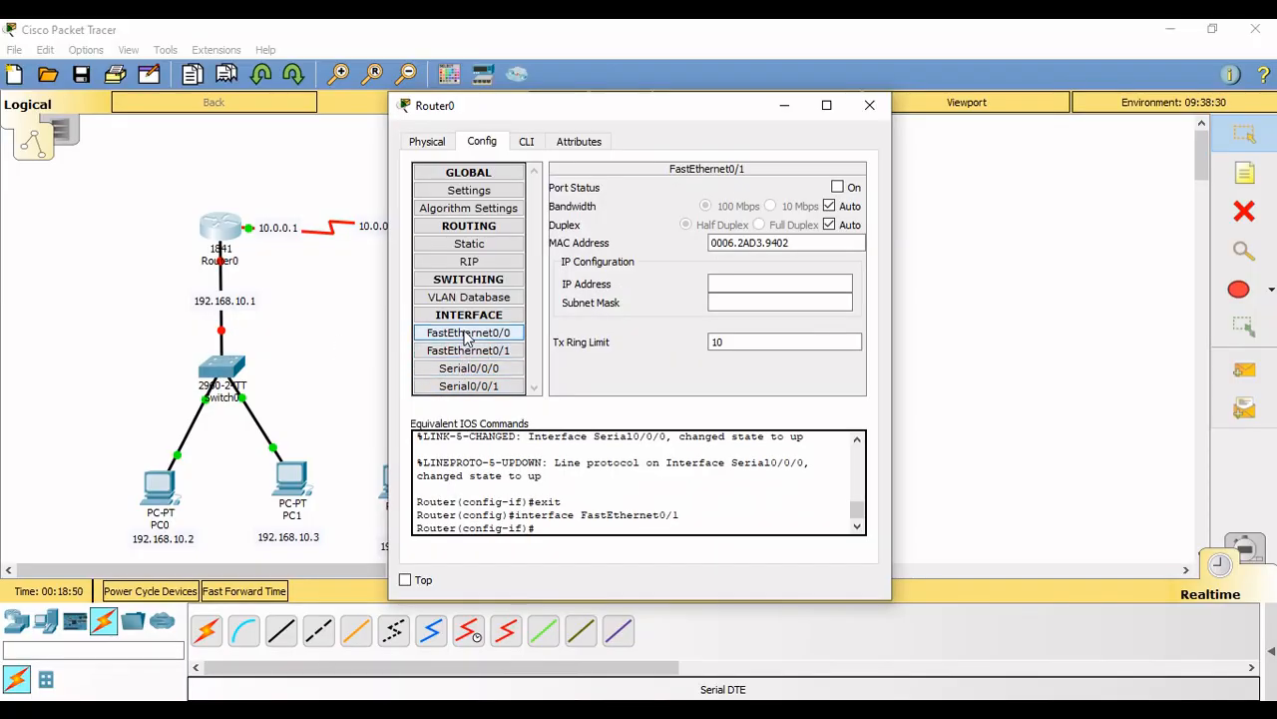
{"action": "left_click", "coordinate": [469, 332]}
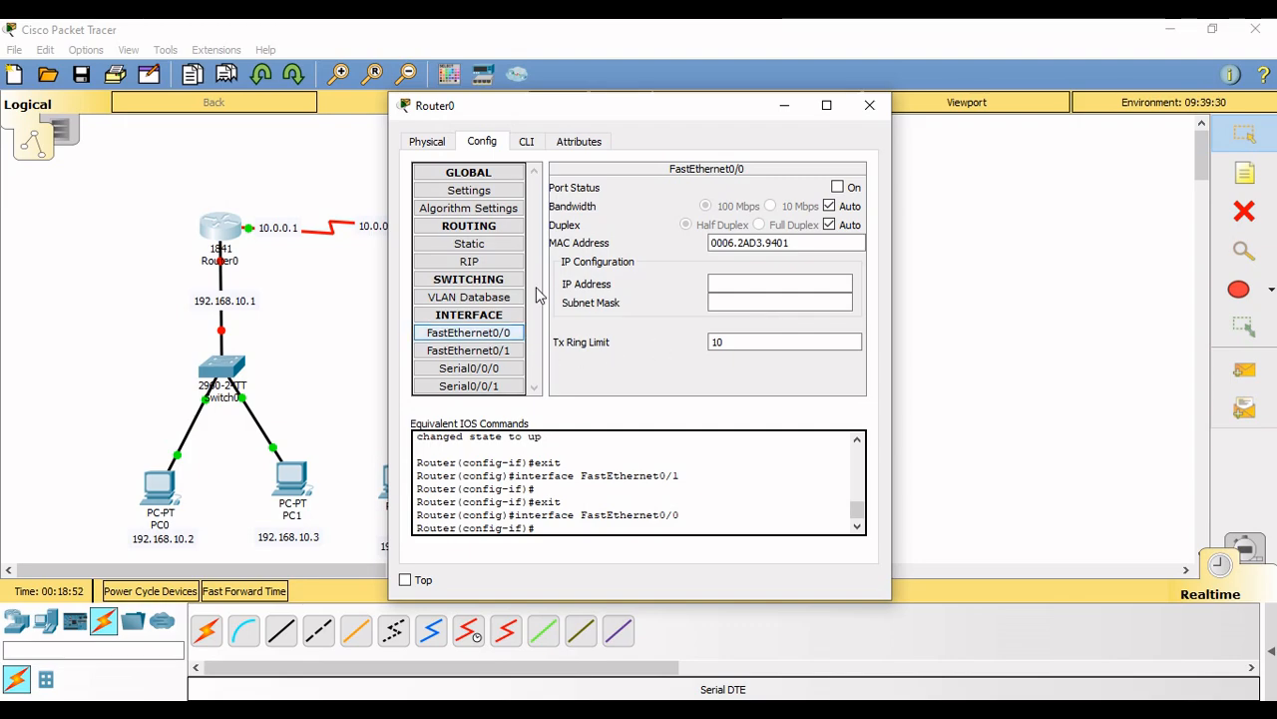
{"action": "left_click", "coordinate": [870, 106]}
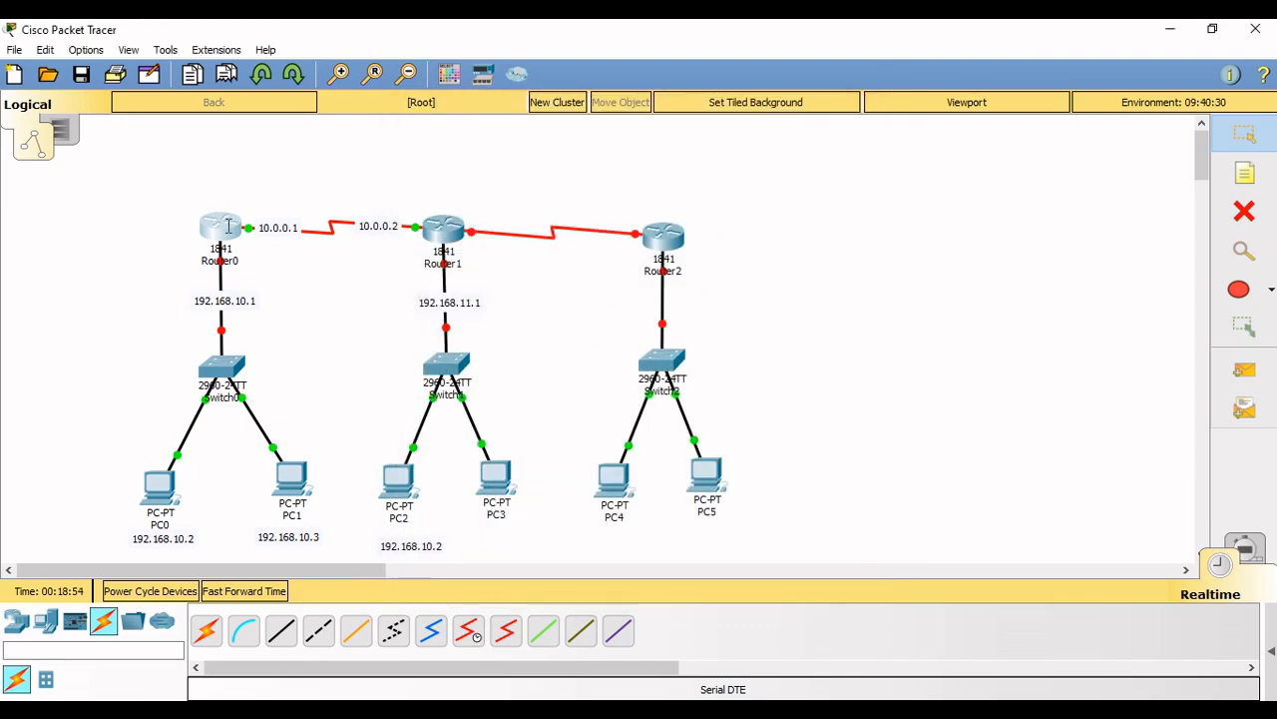
{"action": "left_click", "coordinate": [226, 223]}
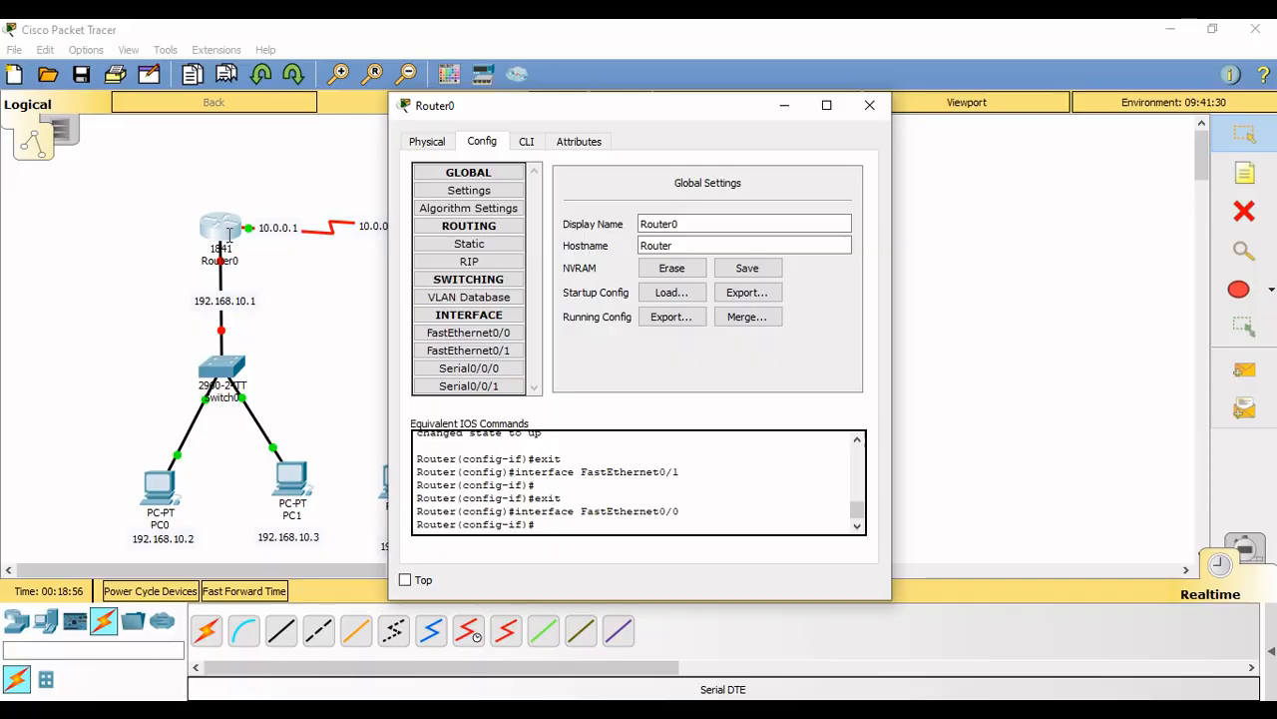
{"action": "left_click", "coordinate": [499, 350]}
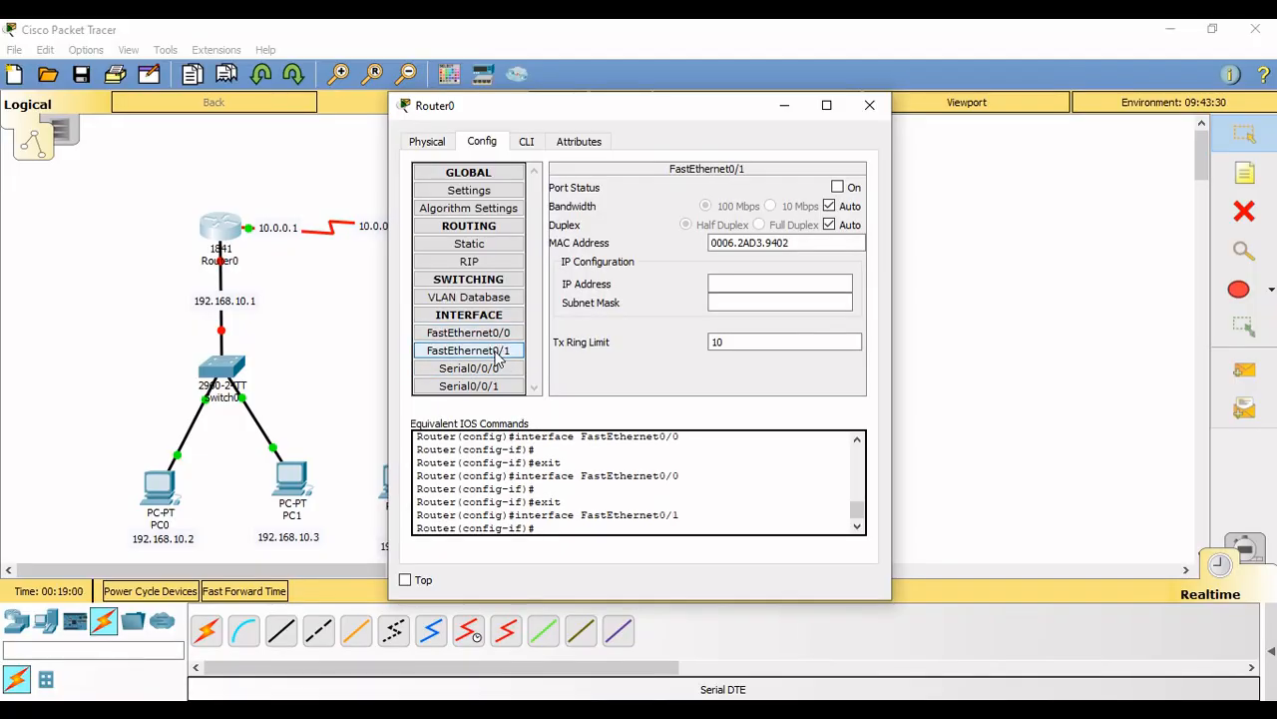
{"action": "left_click", "coordinate": [869, 105]}
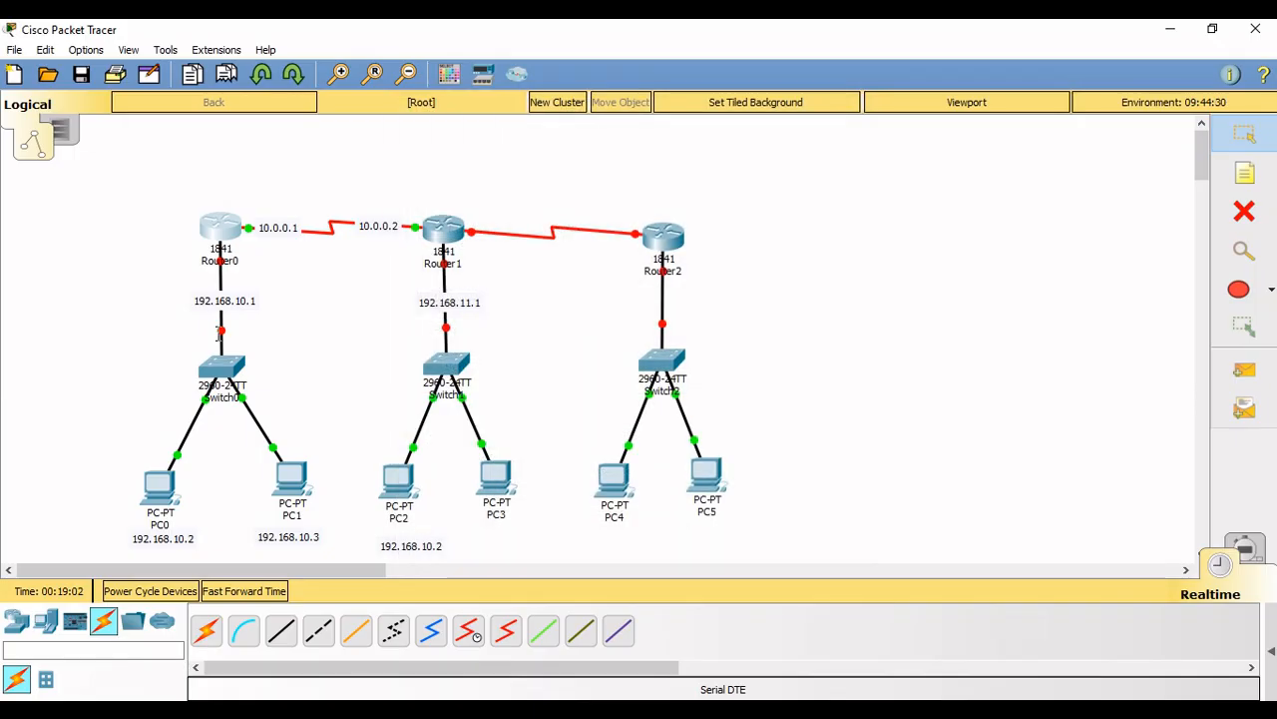
{"action": "mouse_move", "coordinate": [219, 329]}
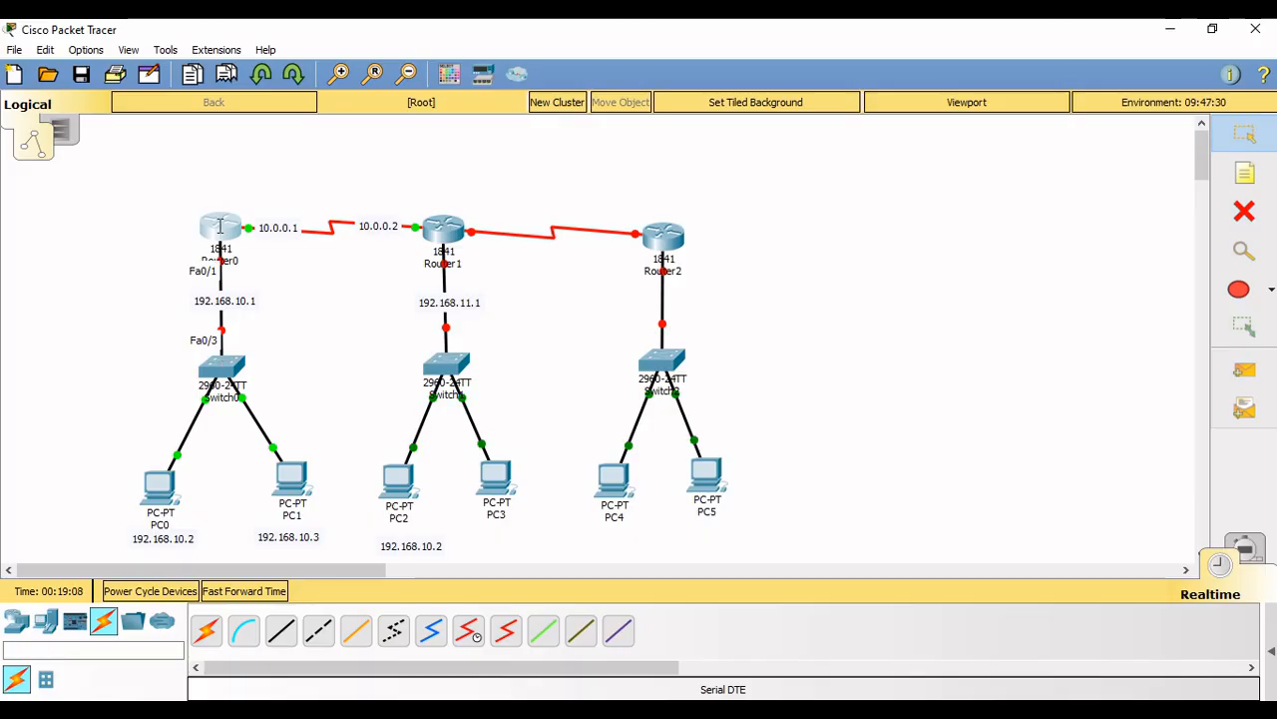
{"action": "mouse_move", "coordinate": [221, 228]}
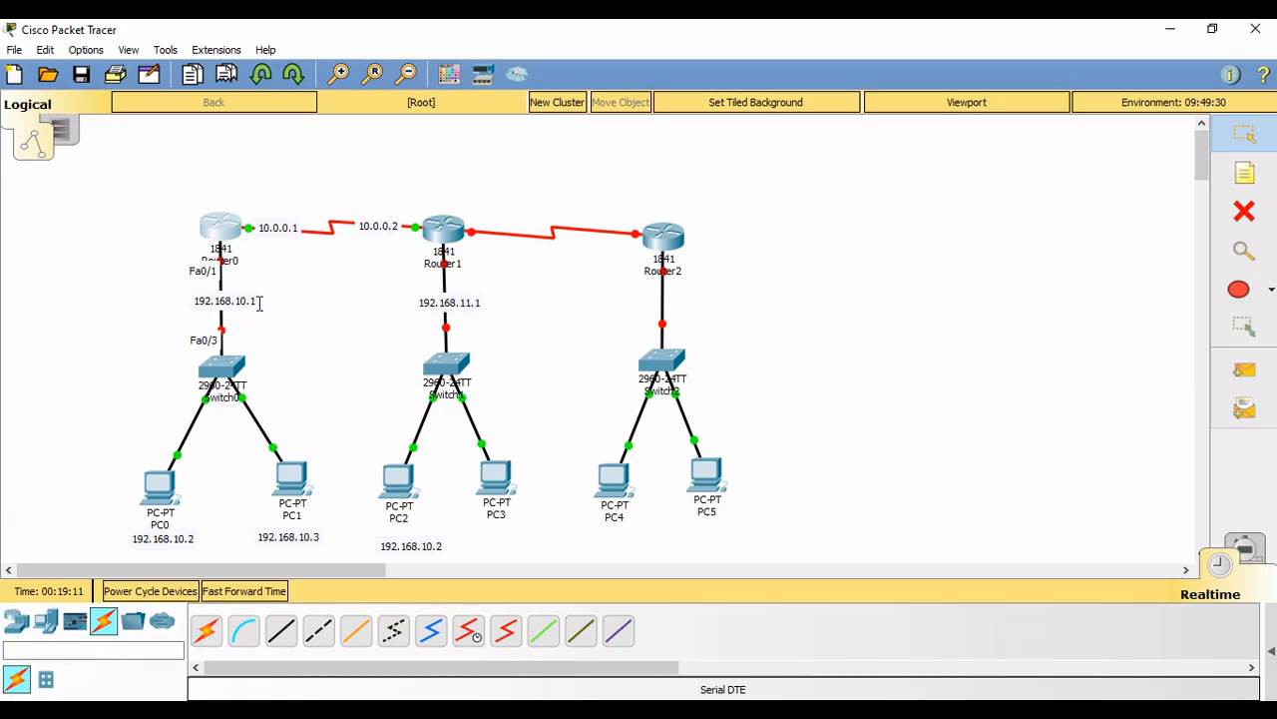
- Configure Router0's FastEthernet0/1 with IP address 192.168.10.1 and mask 255.255.255.0, turn the port on, and close the window
{"action": "left_click", "coordinate": [213, 219]}
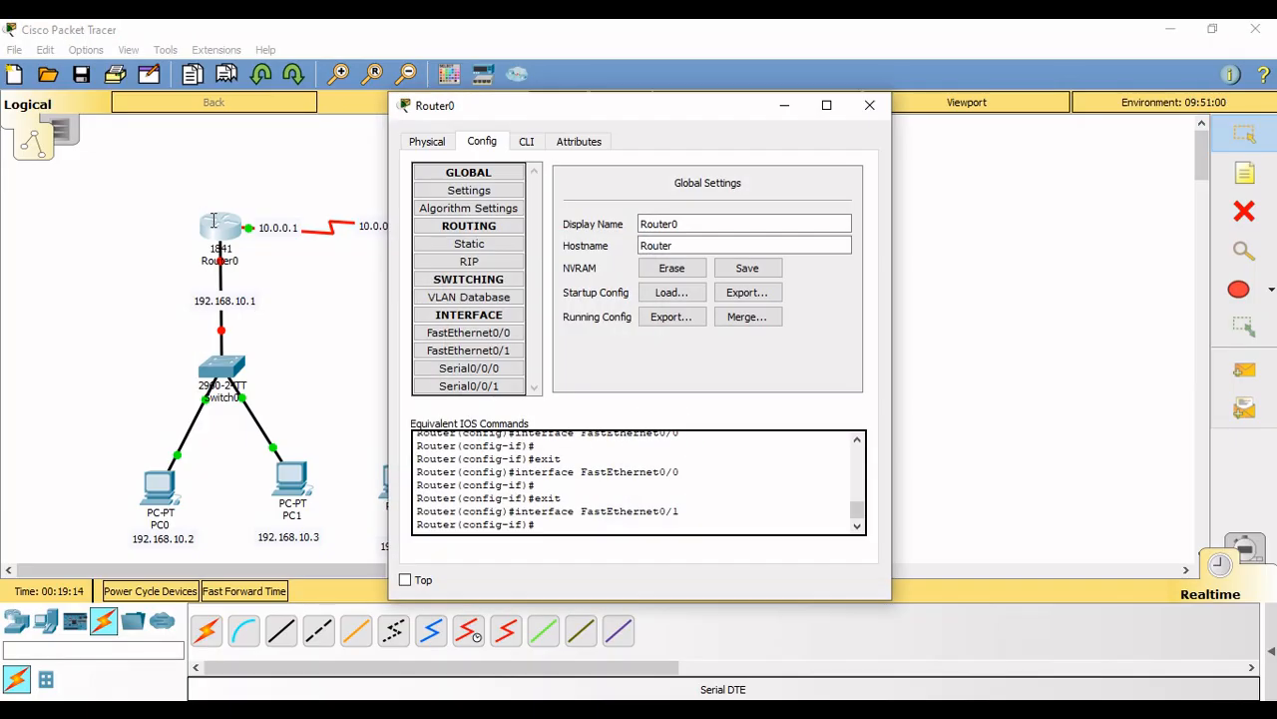
{"action": "left_click", "coordinate": [477, 351]}
{"action": "left_click", "coordinate": [738, 287]}
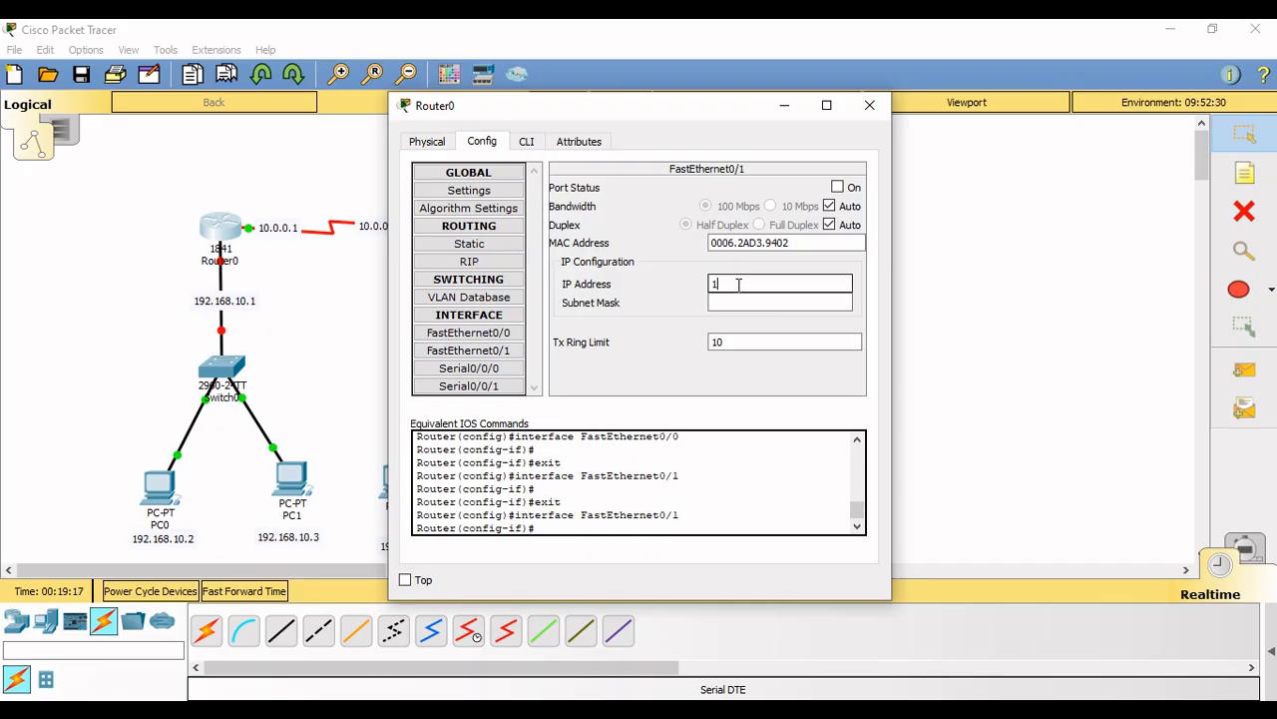
{"action": "type", "text": "192.168.10.1"}
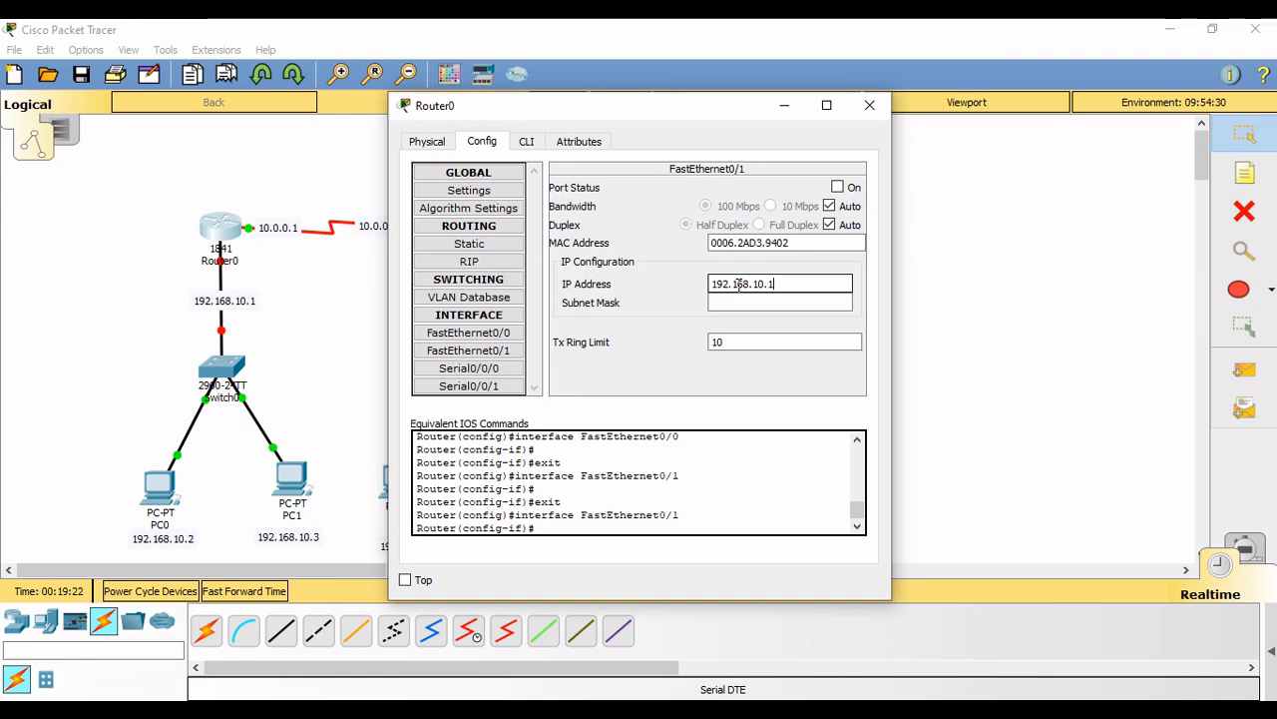
{"action": "key", "text": "Tab"}
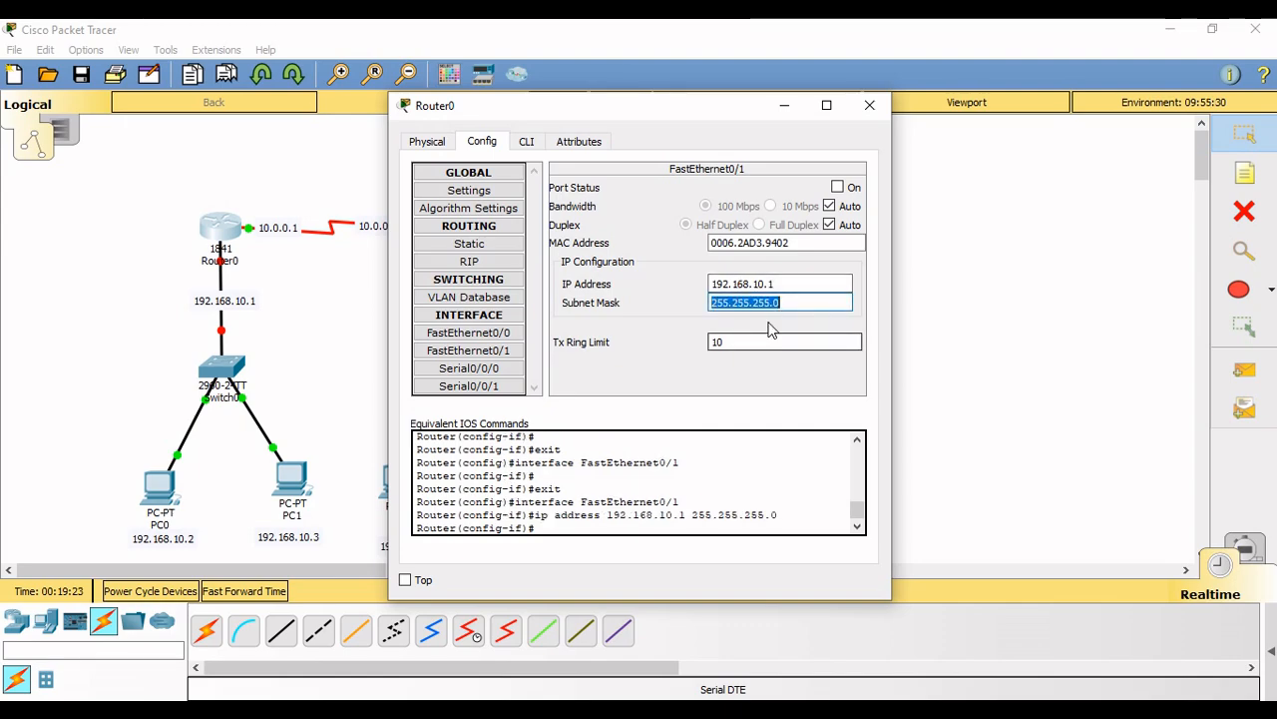
{"action": "left_click", "coordinate": [838, 187]}
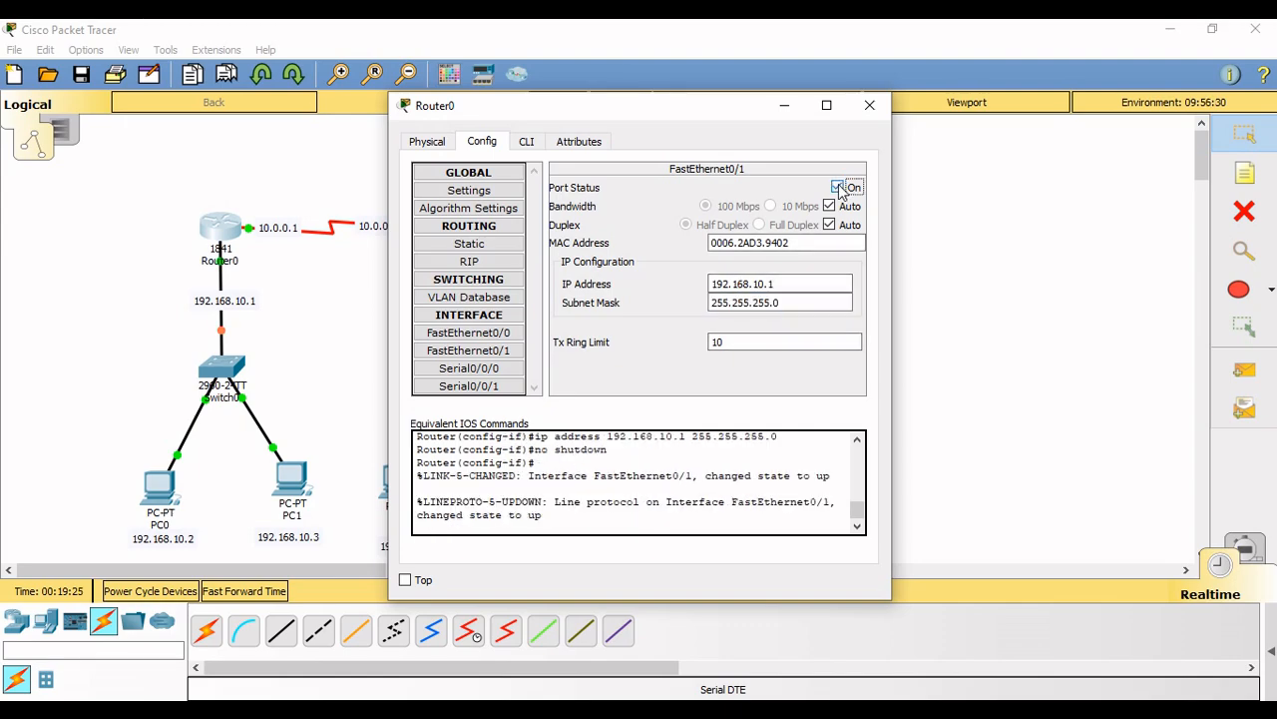
{"action": "left_click", "coordinate": [866, 111]}
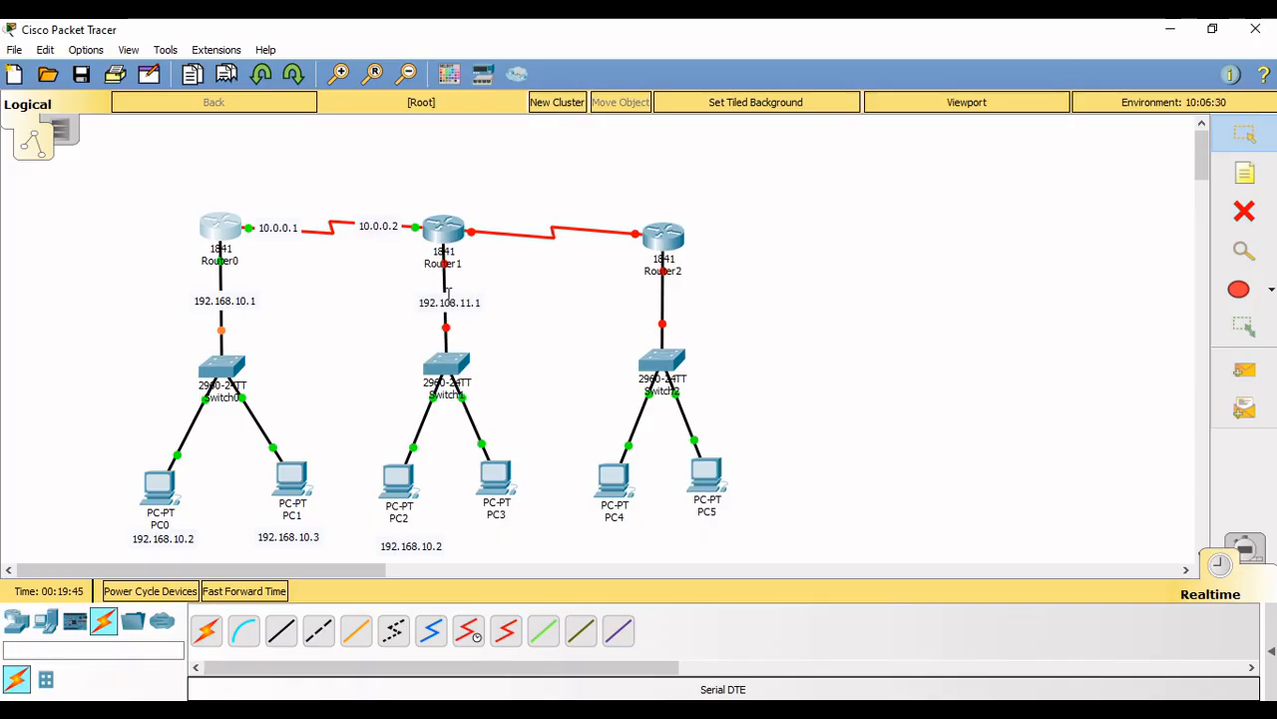
- Configure Router1's FastEthernet0/1 with IP address 192.168.11.1 and mask 255.255.255.0, turn the port on, and close the window
{"action": "left_click", "coordinate": [439, 221]}
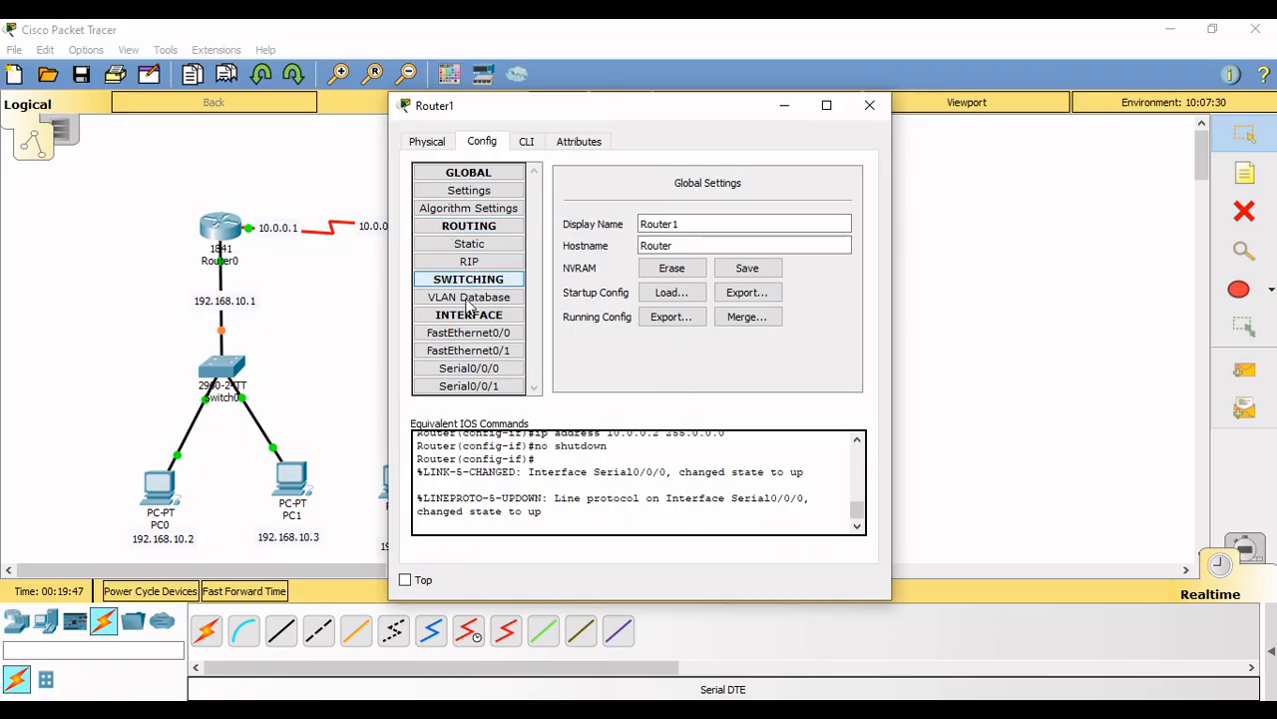
{"action": "left_click", "coordinate": [495, 350]}
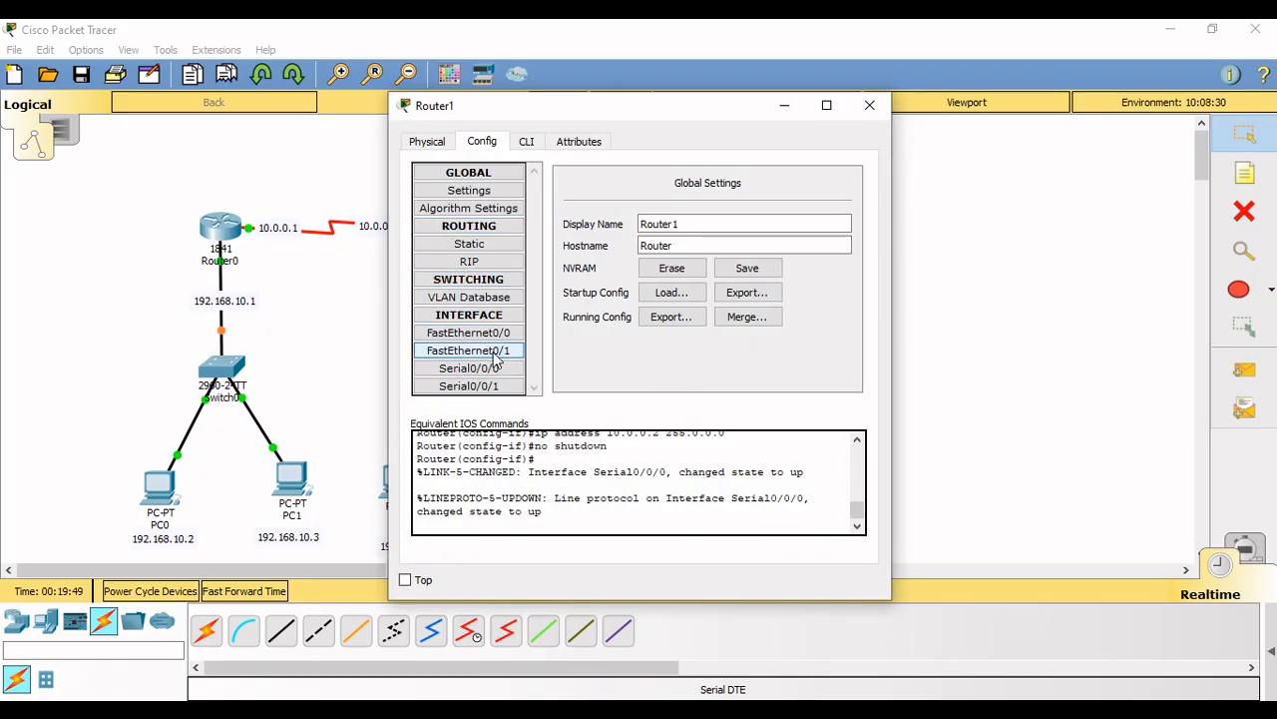
{"action": "left_click", "coordinate": [750, 284]}
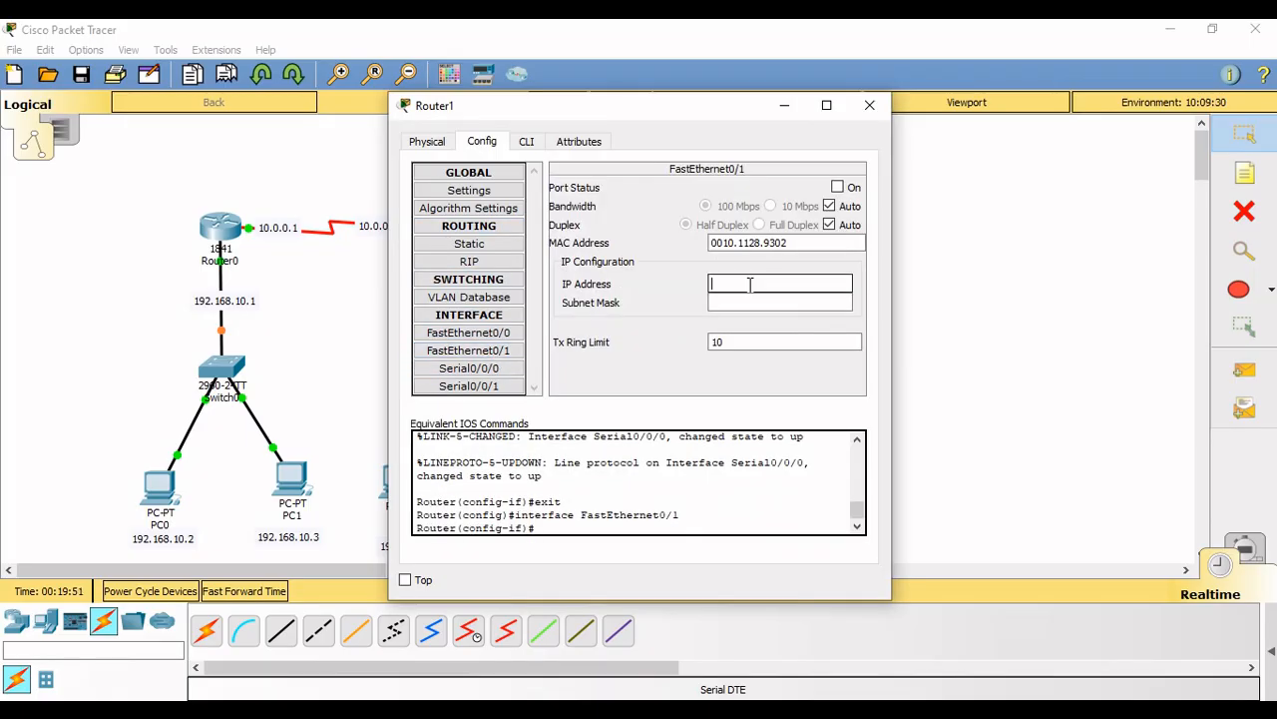
{"action": "type", "text": "192.168."}
{"action": "left_click_drag", "start_coordinate": [735, 109], "coordinate": [933, 128]}
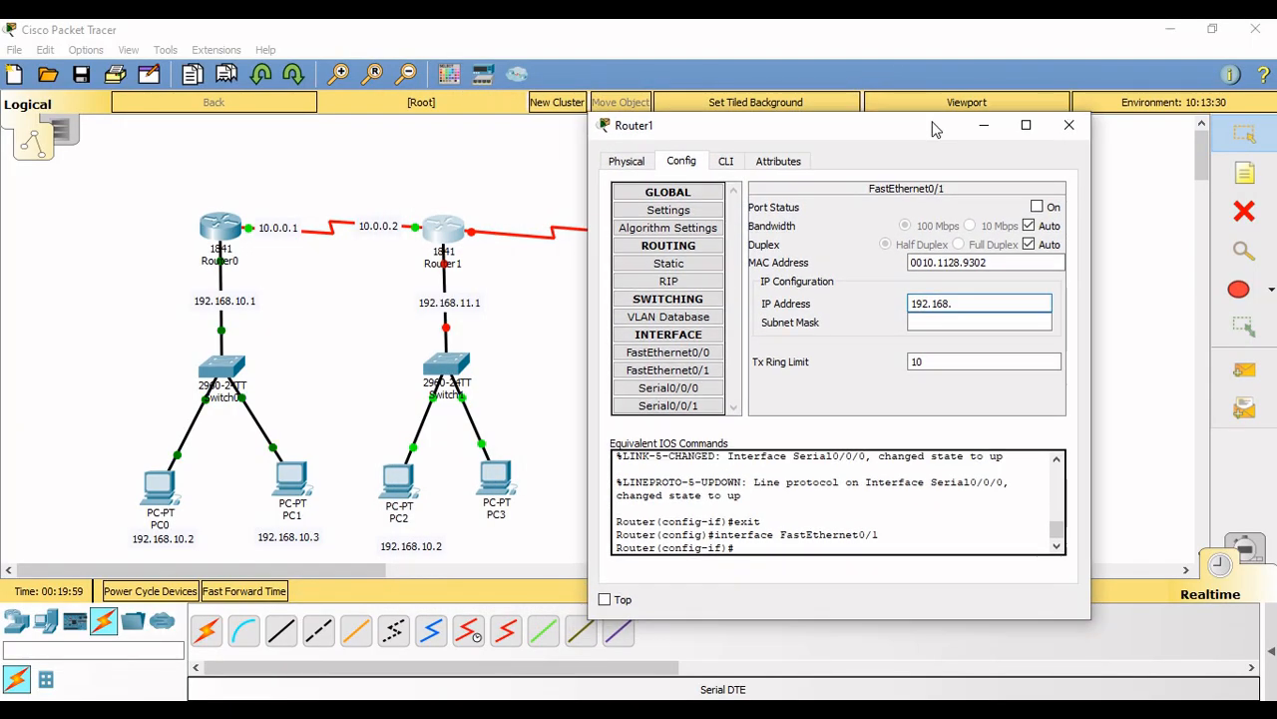
{"action": "type", "text": "11.1"}
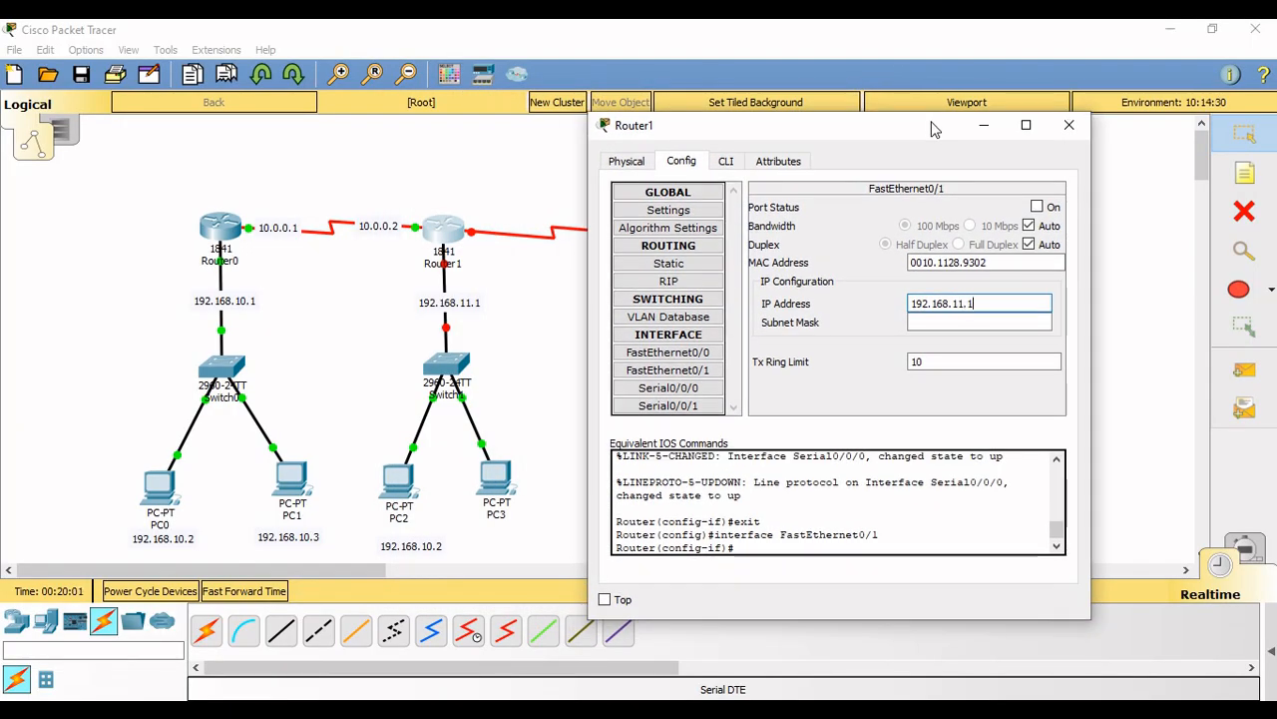
{"action": "left_click", "coordinate": [938, 322]}
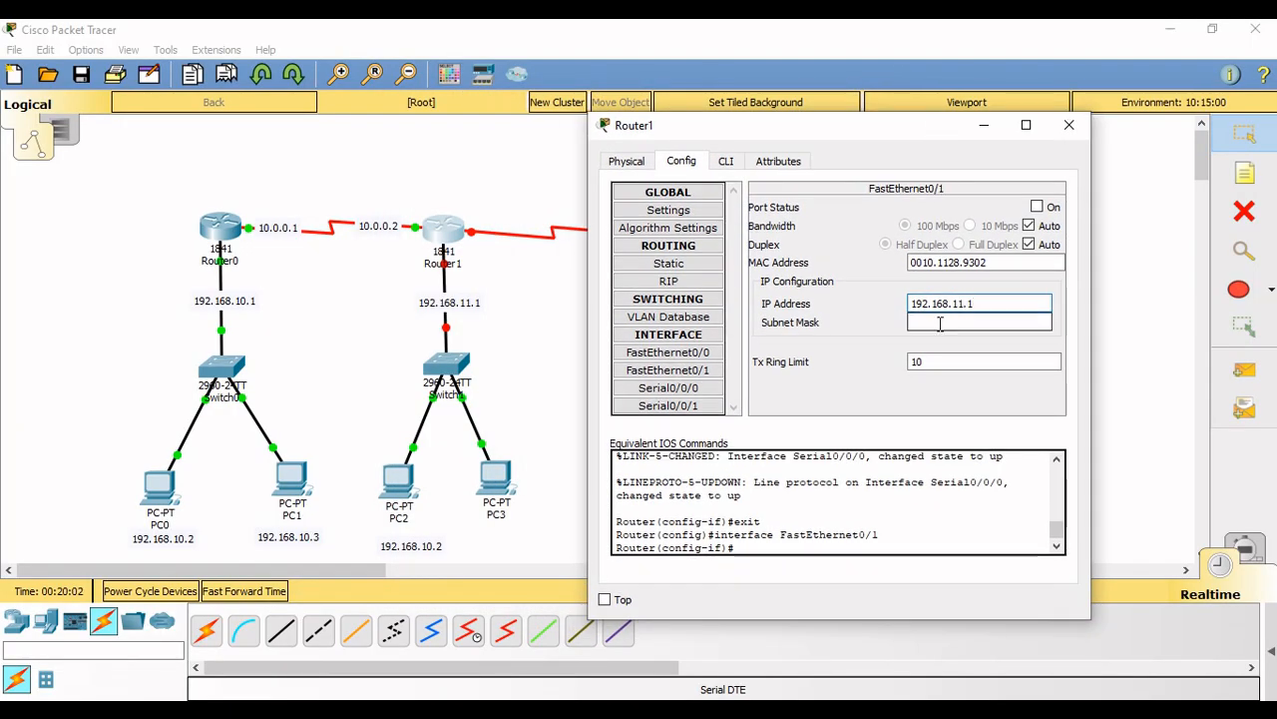
{"action": "left_click", "coordinate": [1038, 206]}
{"action": "left_click", "coordinate": [1069, 125]}
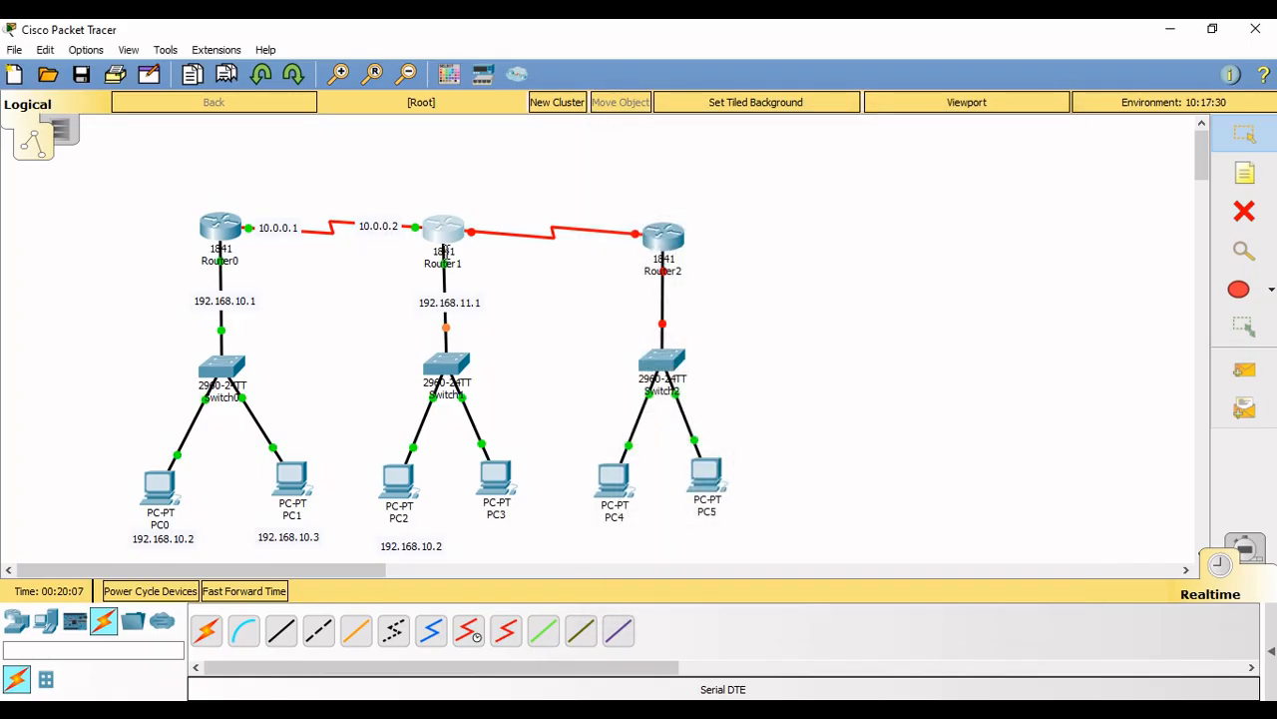
{"action": "mouse_move", "coordinate": [448, 224]}
{"action": "left_click", "coordinate": [1245, 173]}
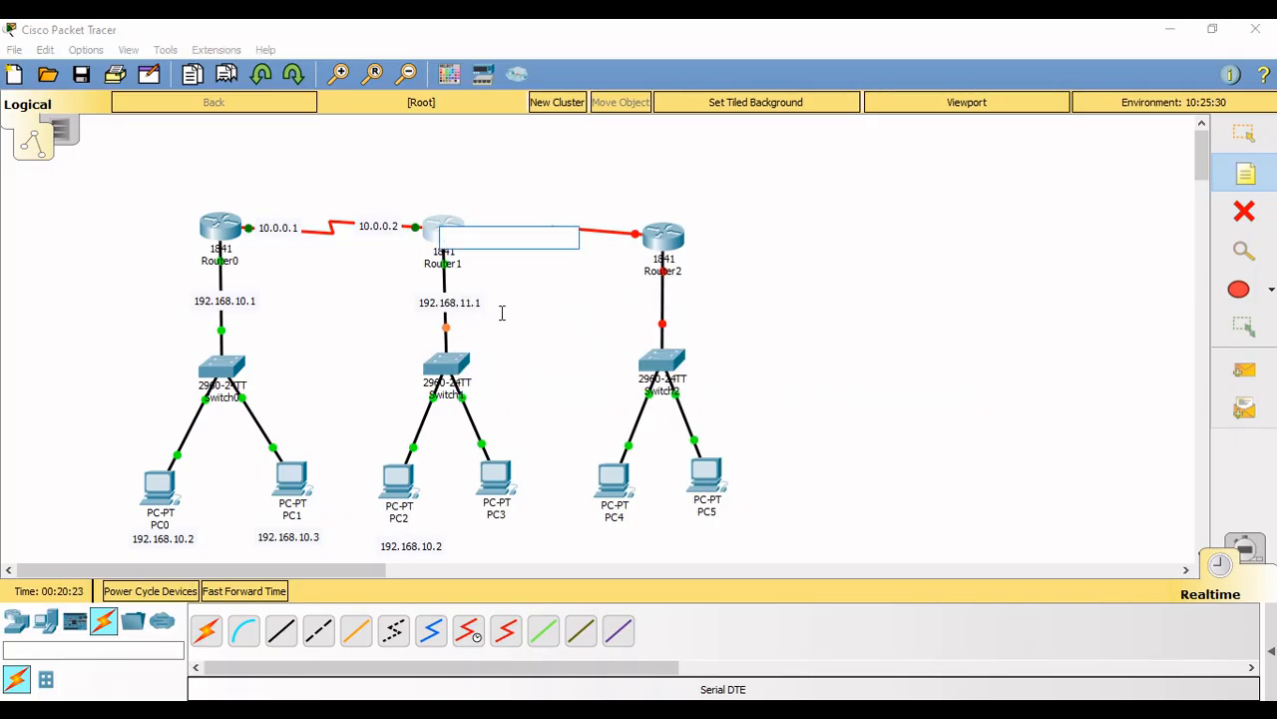
{"action": "key", "text": "Escape"}
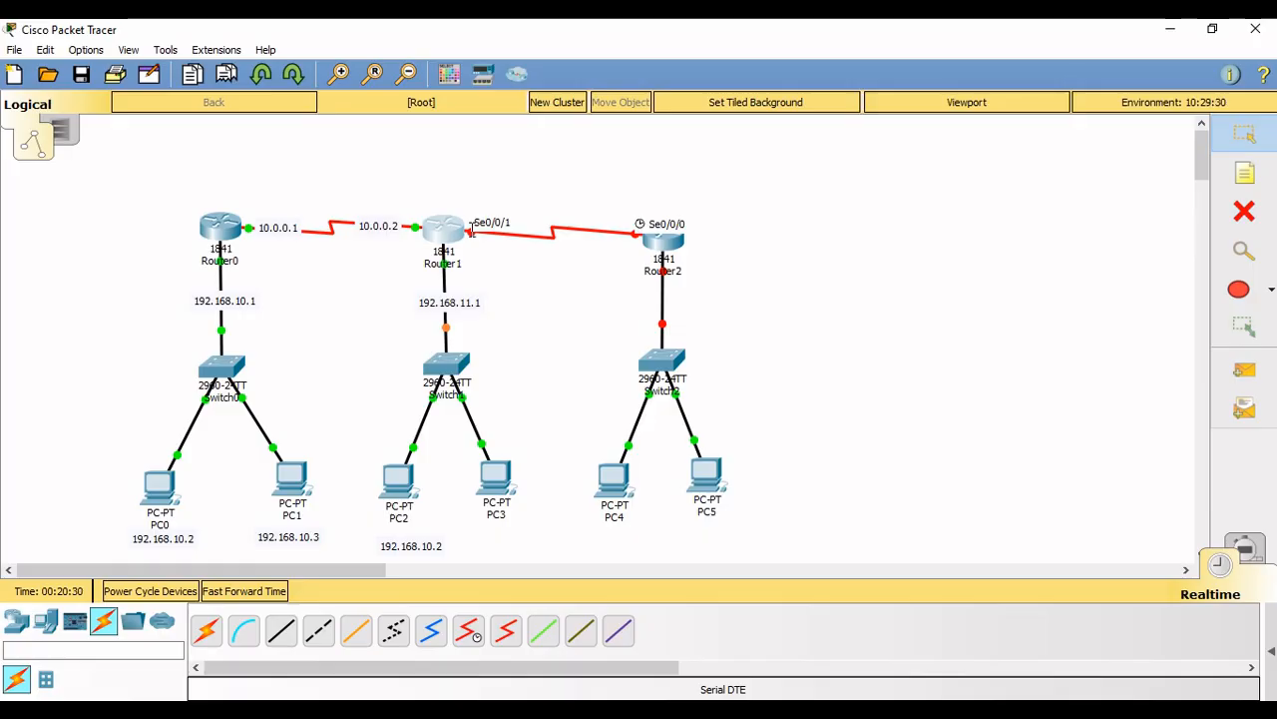
- Open Router1's Serial0/0/1 interface settings, keeping the topology's Router0 and Router1 links in view
{"action": "mouse_move", "coordinate": [452, 227]}
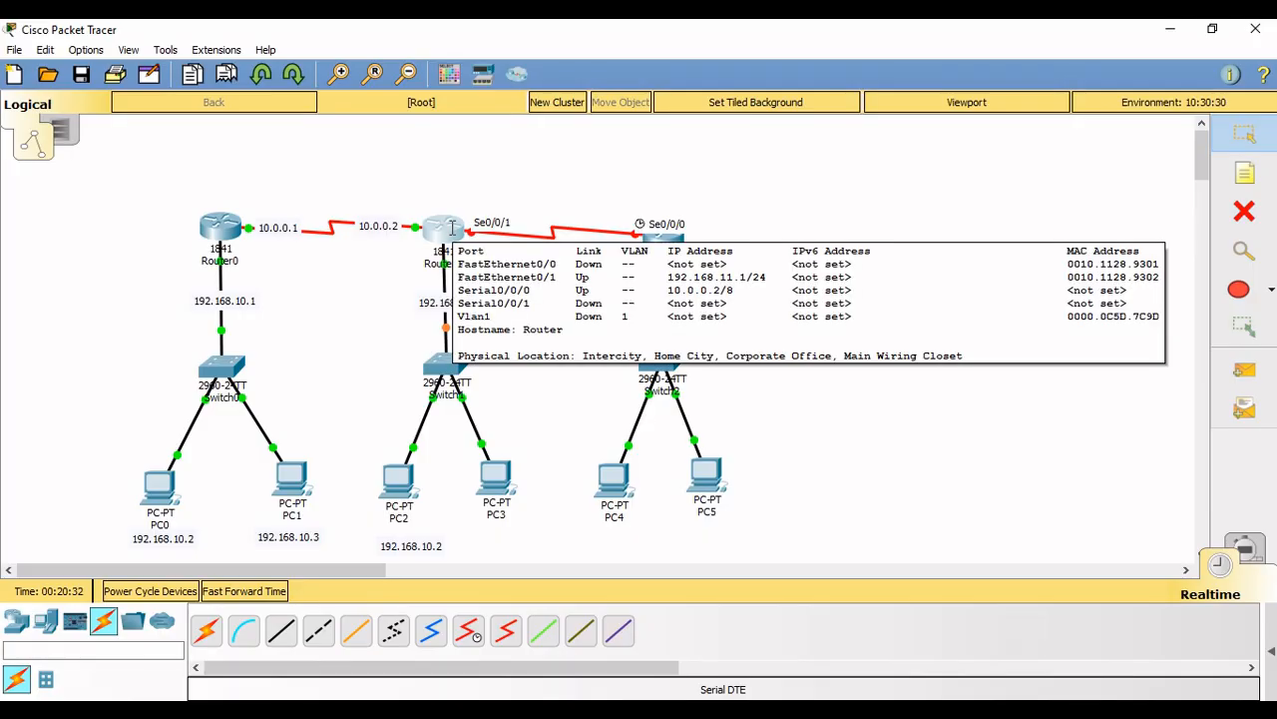
{"action": "left_click", "coordinate": [452, 228]}
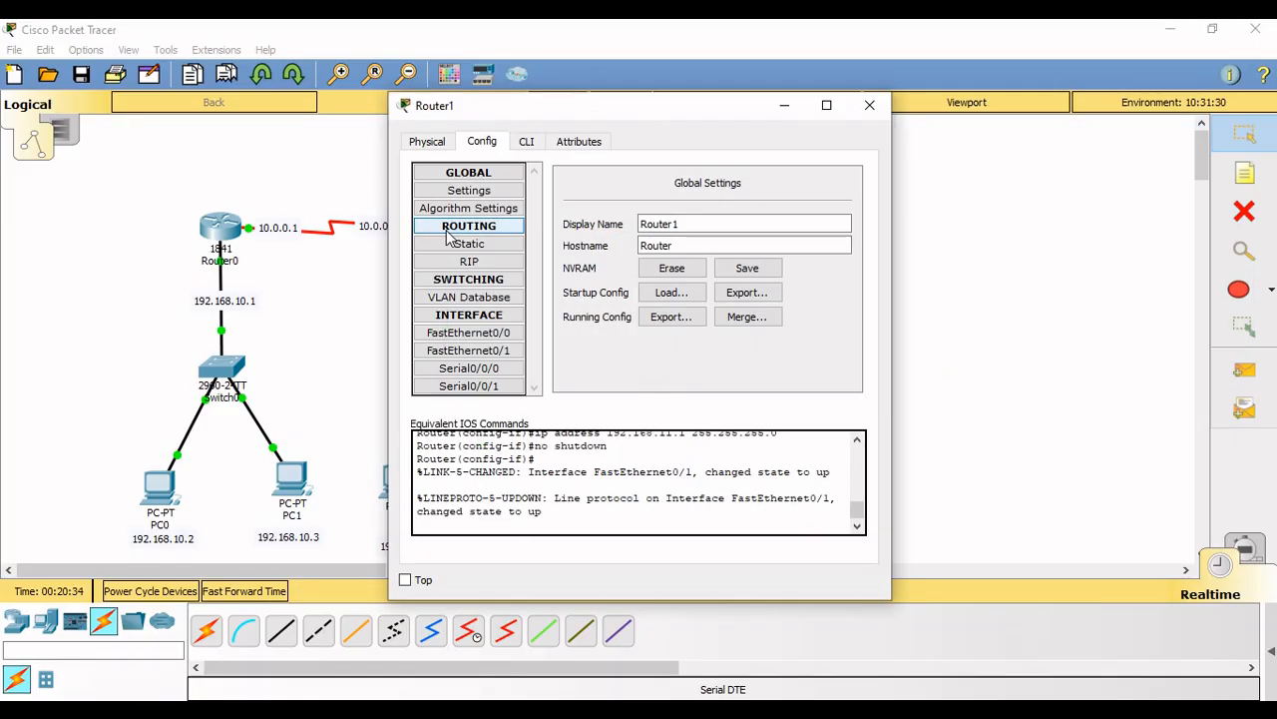
{"action": "left_click_drag", "start_coordinate": [630, 113], "coordinate": [752, 110]}
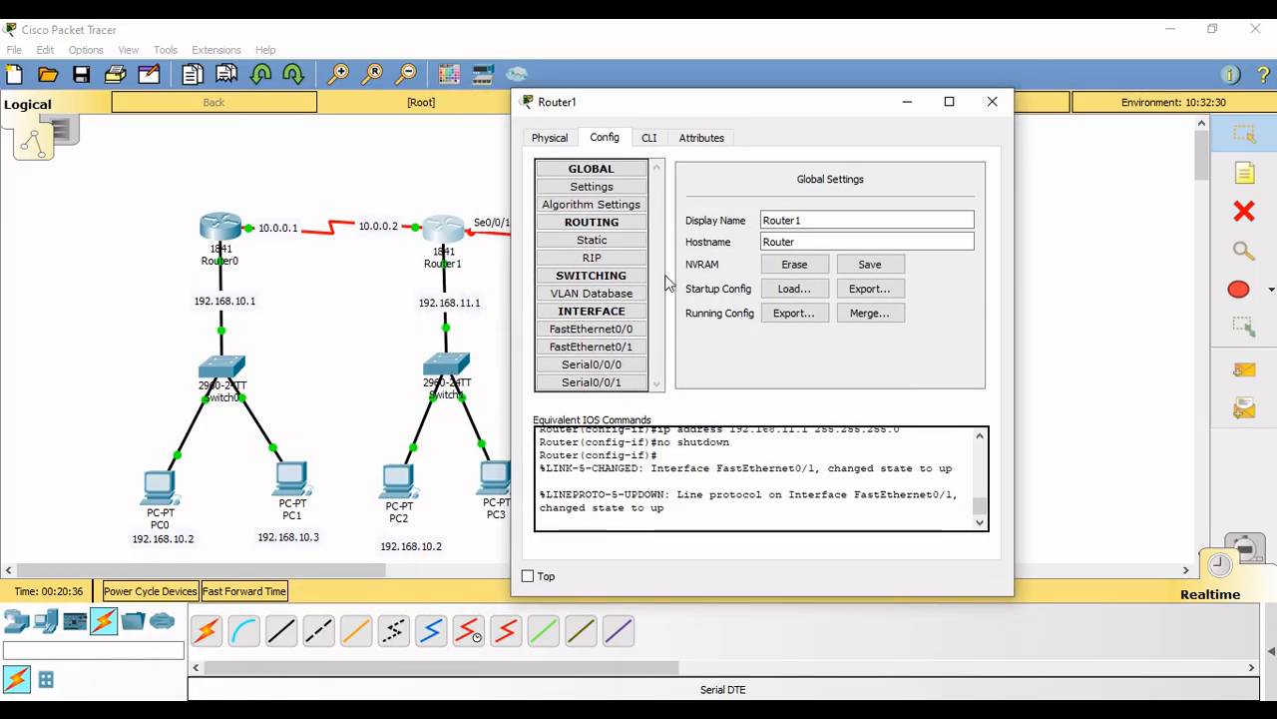
{"action": "left_click", "coordinate": [600, 367]}
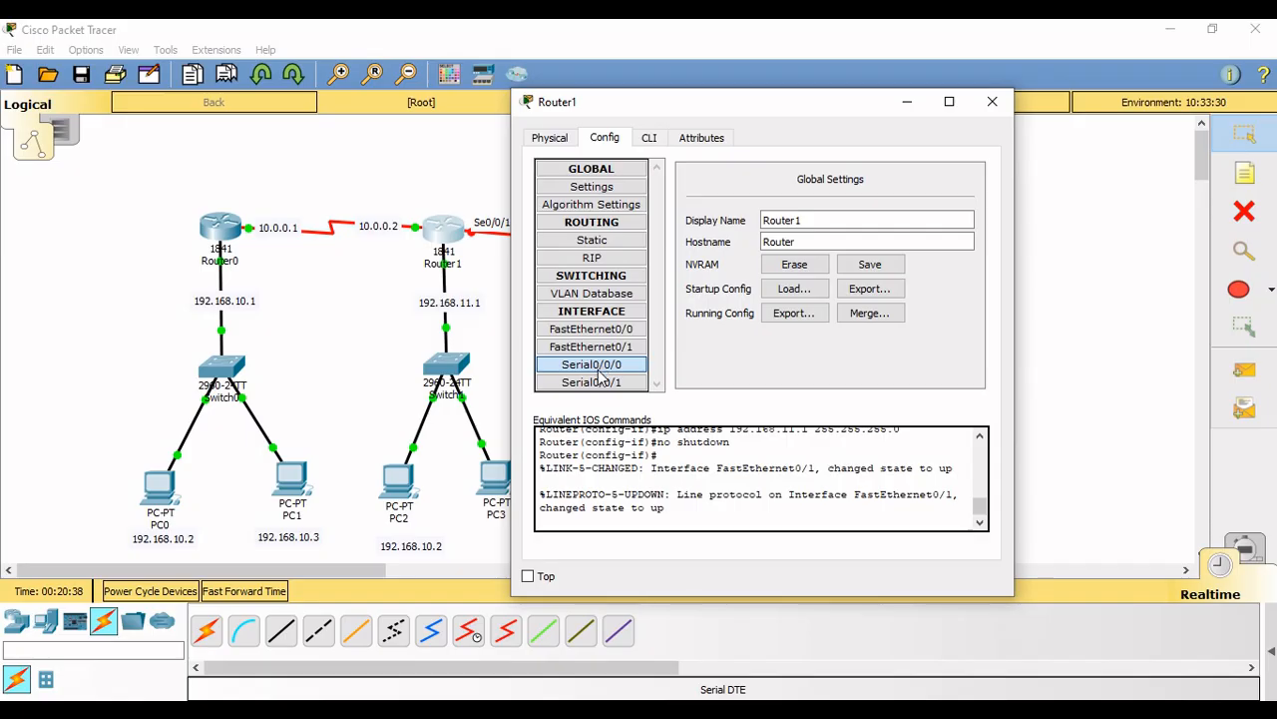
{"action": "left_click", "coordinate": [584, 382]}
- Try to assign IP address 10.1.0.1 to Router1's Serial0/0/1
{"action": "left_click", "coordinate": [857, 261]}
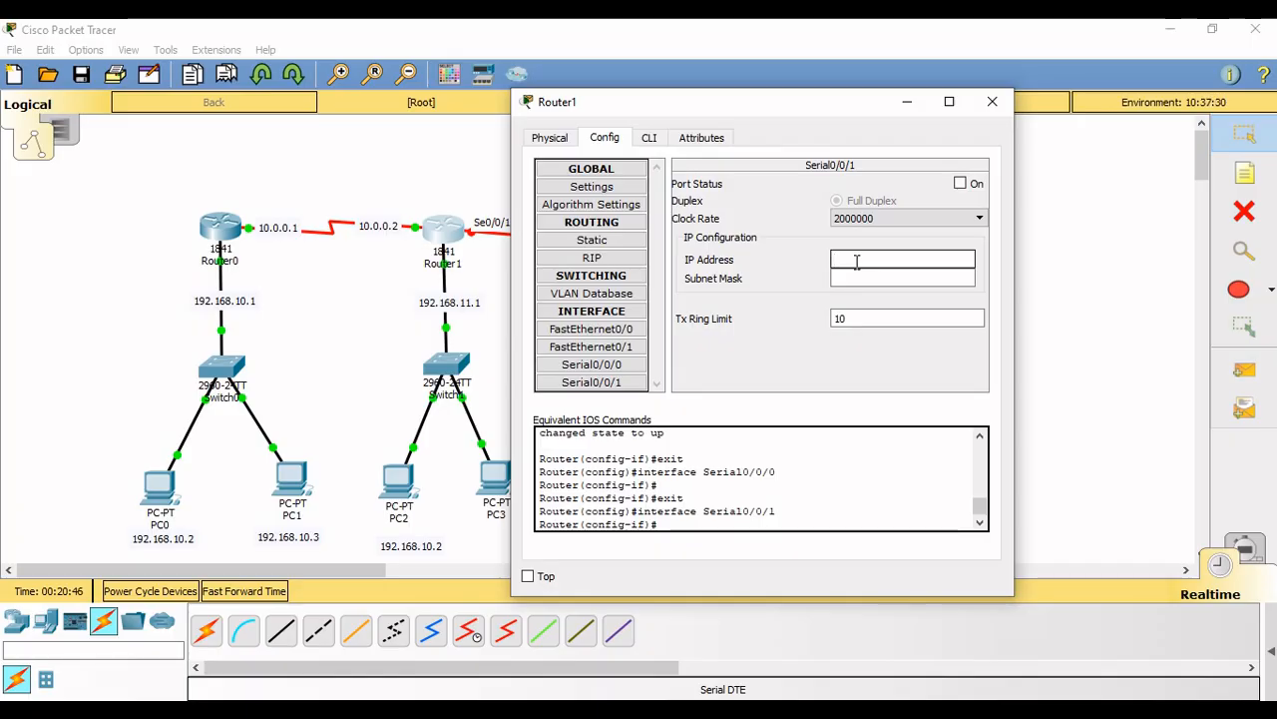
{"action": "type", "text": "0.1.0.1"}
{"action": "key", "text": "Tab"}
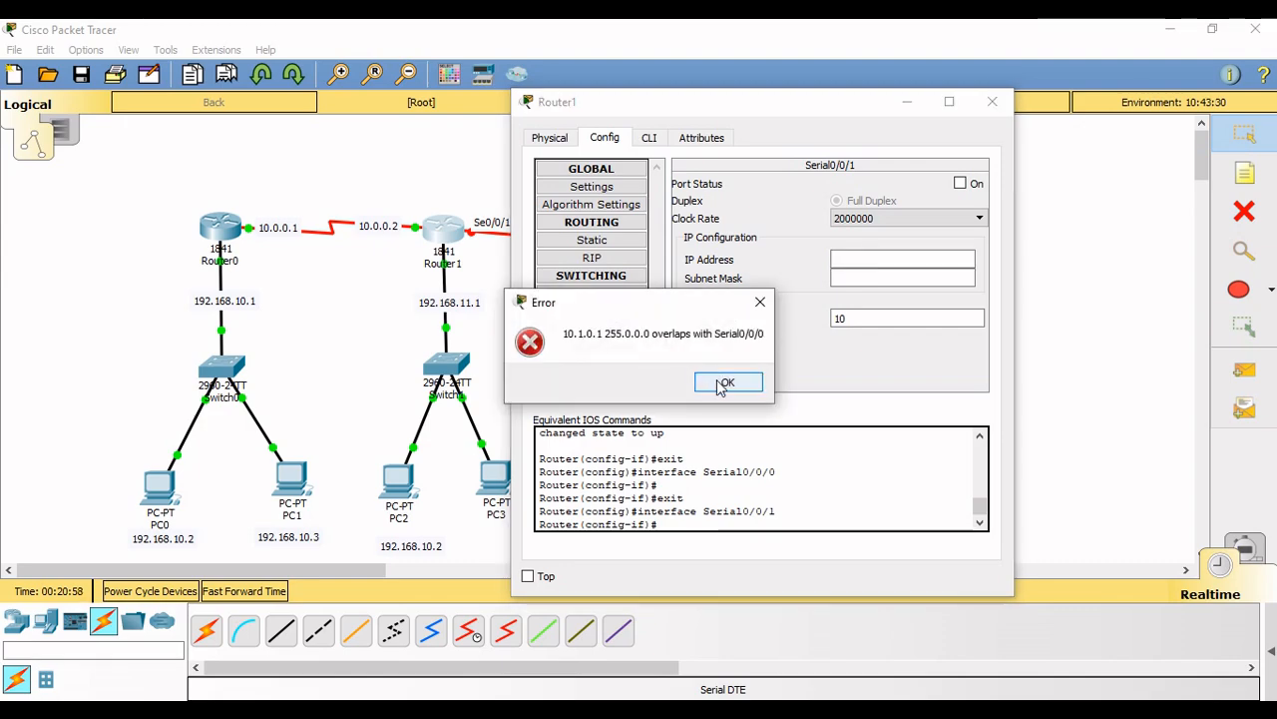
{"action": "left_click", "coordinate": [723, 385]}
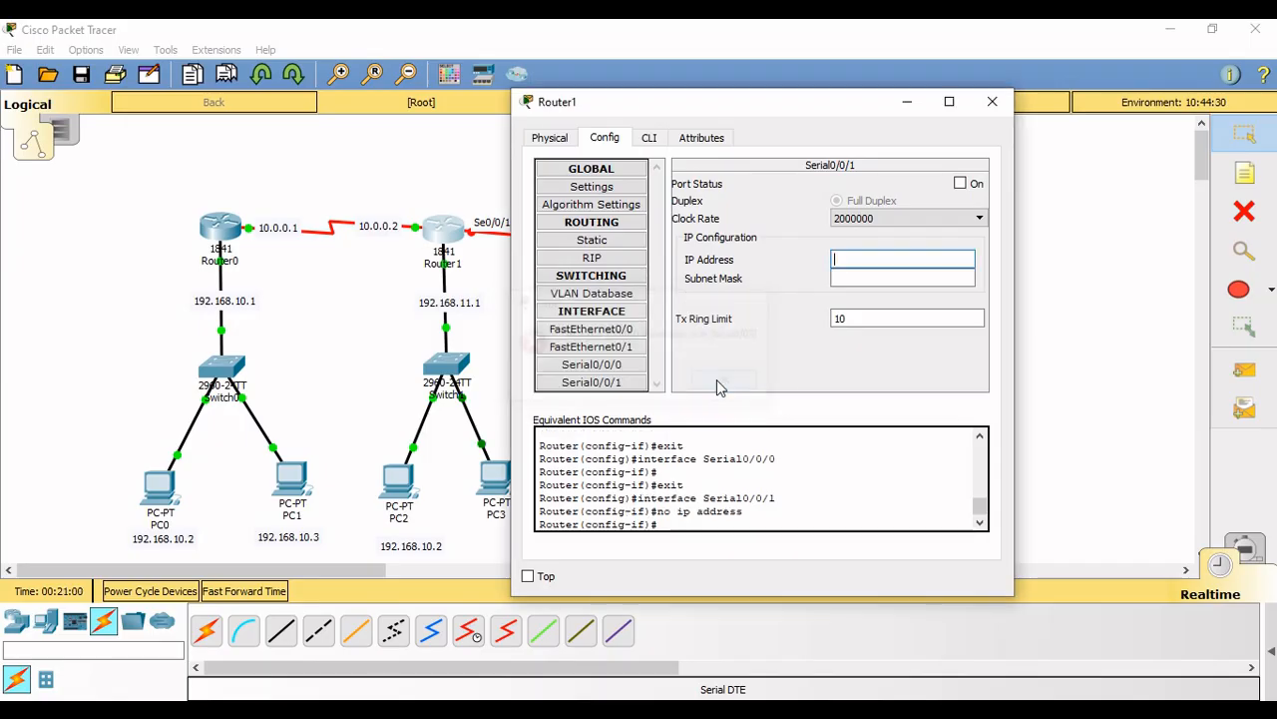
- Set Router1's Serial0/0/1 to IP address 11.0.0.1 with mask 255.0.0.0, turn the port on, and close the window
{"action": "left_click", "coordinate": [853, 266]}
{"action": "type", "text": "11."}
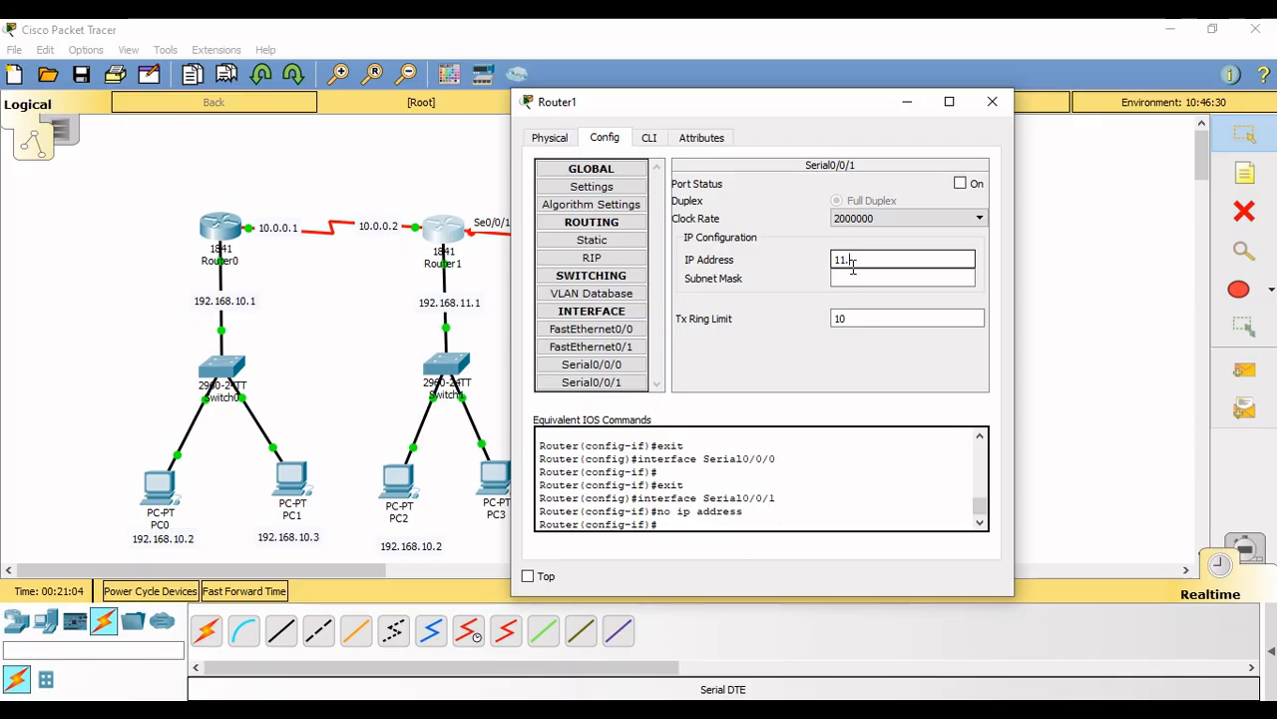
{"action": "type", "text": "0.0.1"}
{"action": "left_click", "coordinate": [848, 280]}
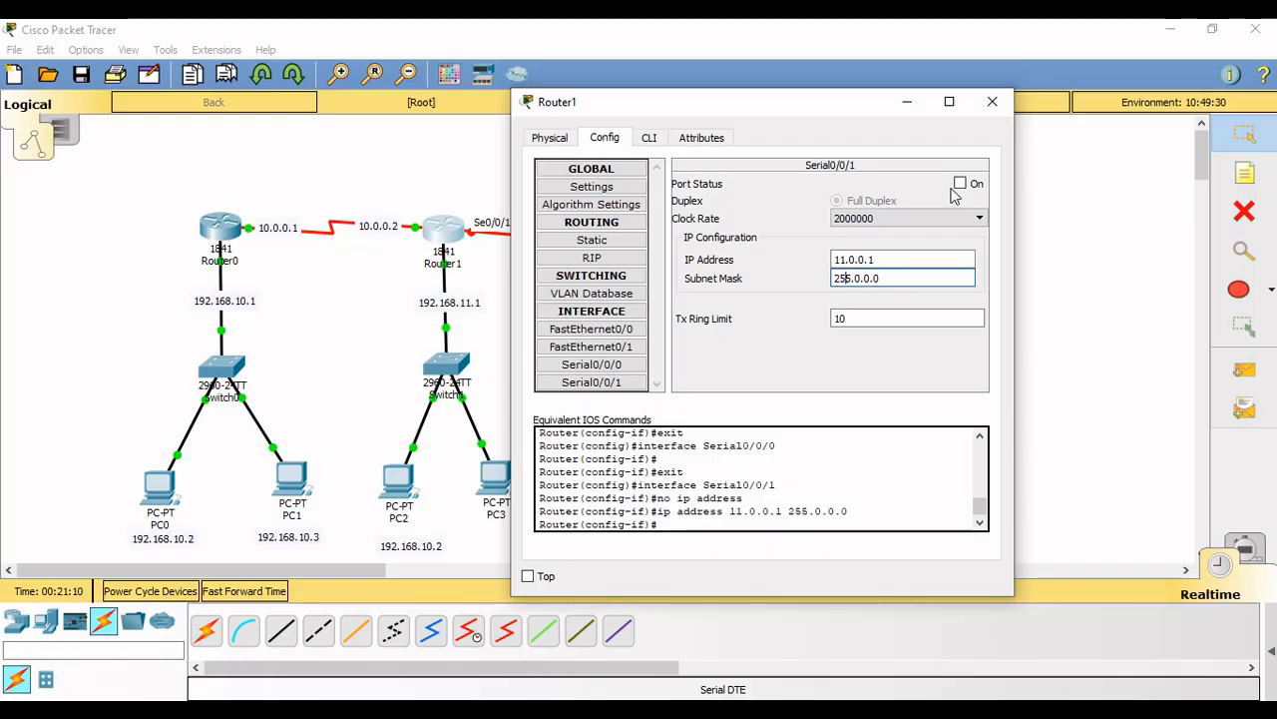
{"action": "left_click", "coordinate": [959, 183]}
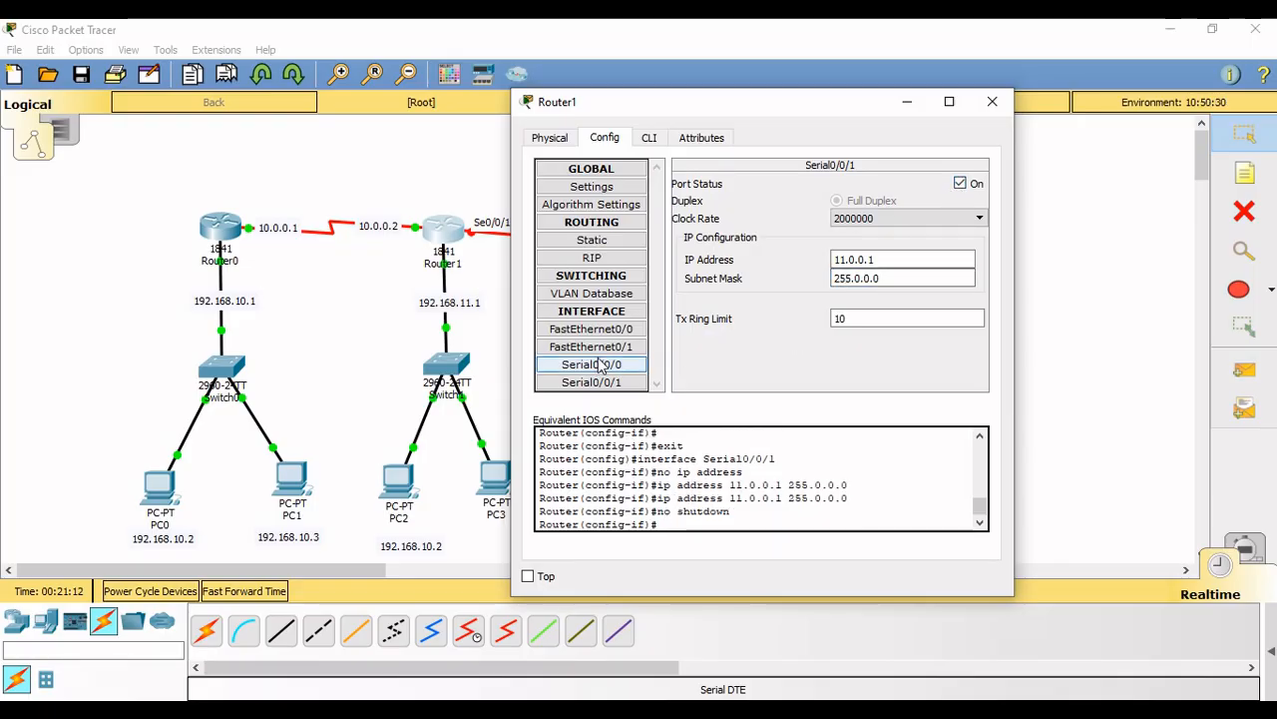
{"action": "left_click", "coordinate": [992, 101]}
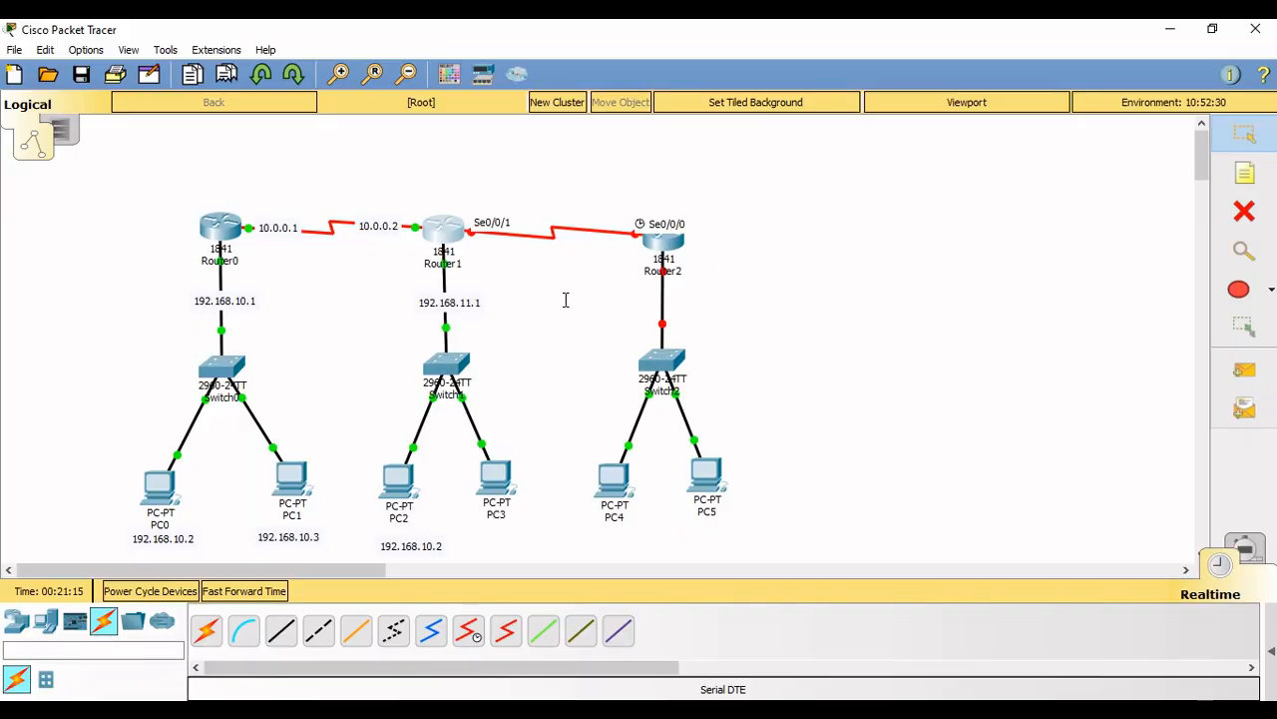
{"action": "left_click", "coordinate": [15, 50]}
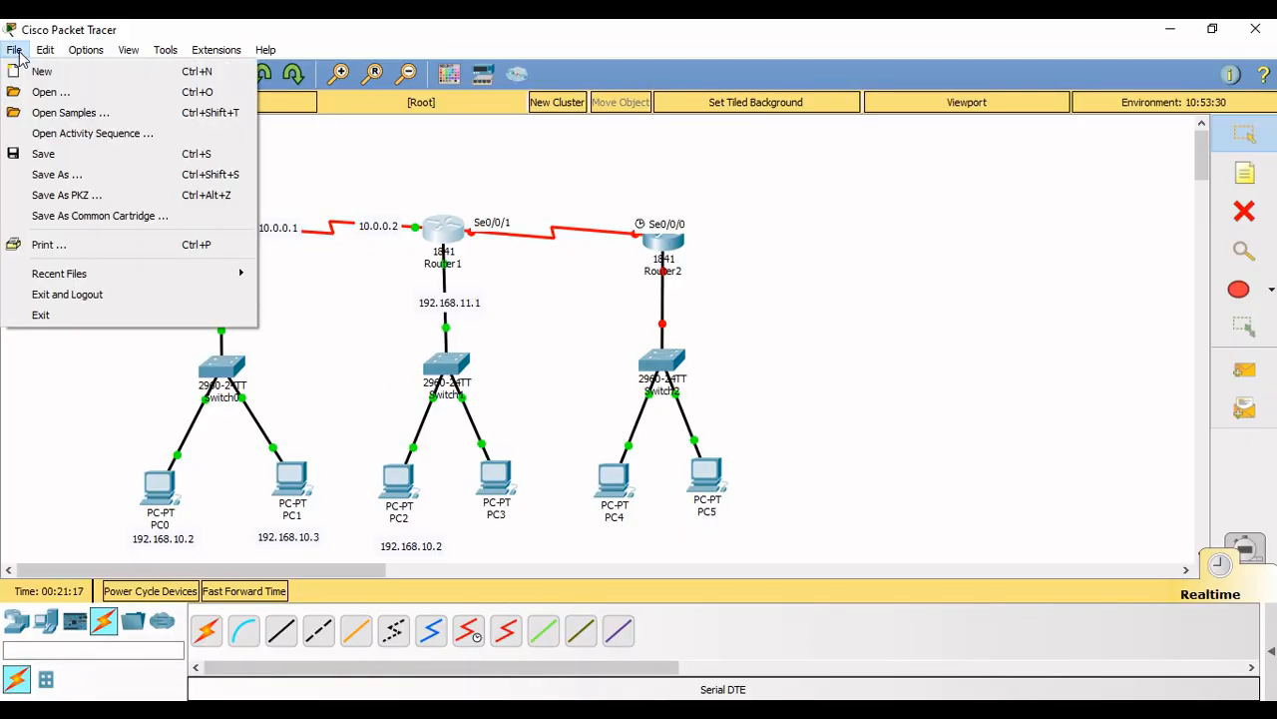
{"action": "left_click", "coordinate": [52, 92]}
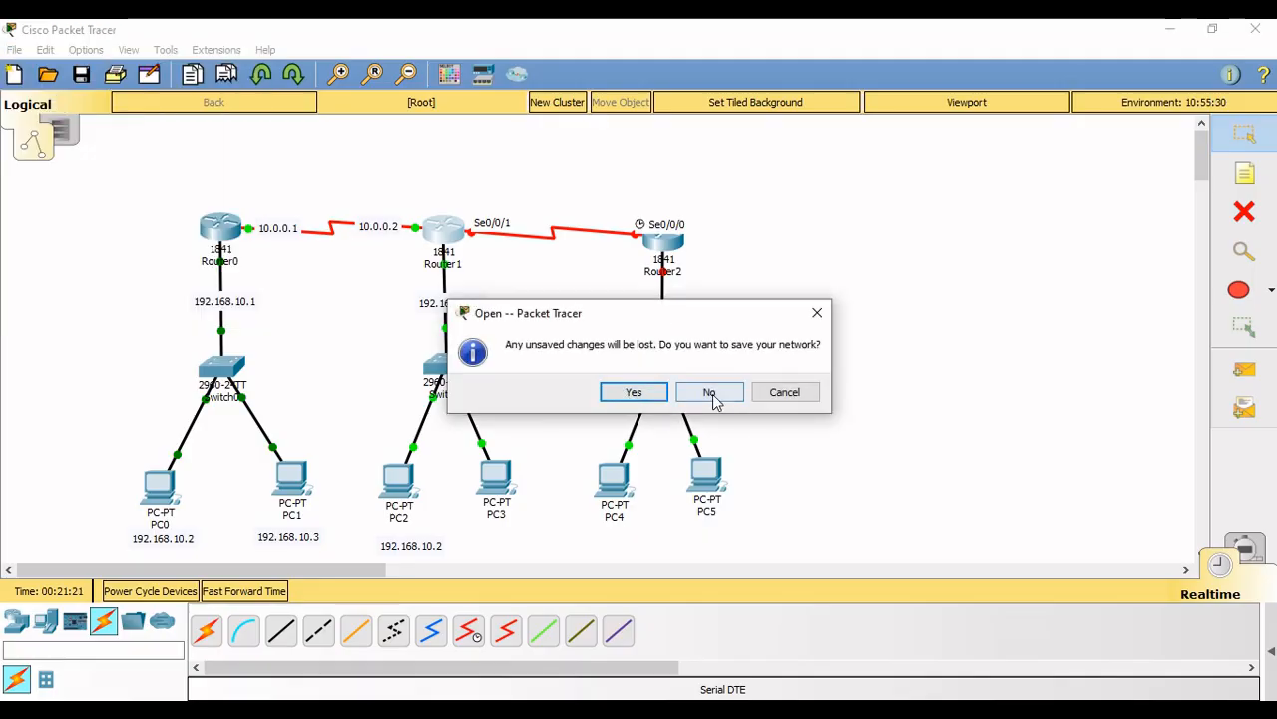
{"action": "left_click", "coordinate": [785, 392]}
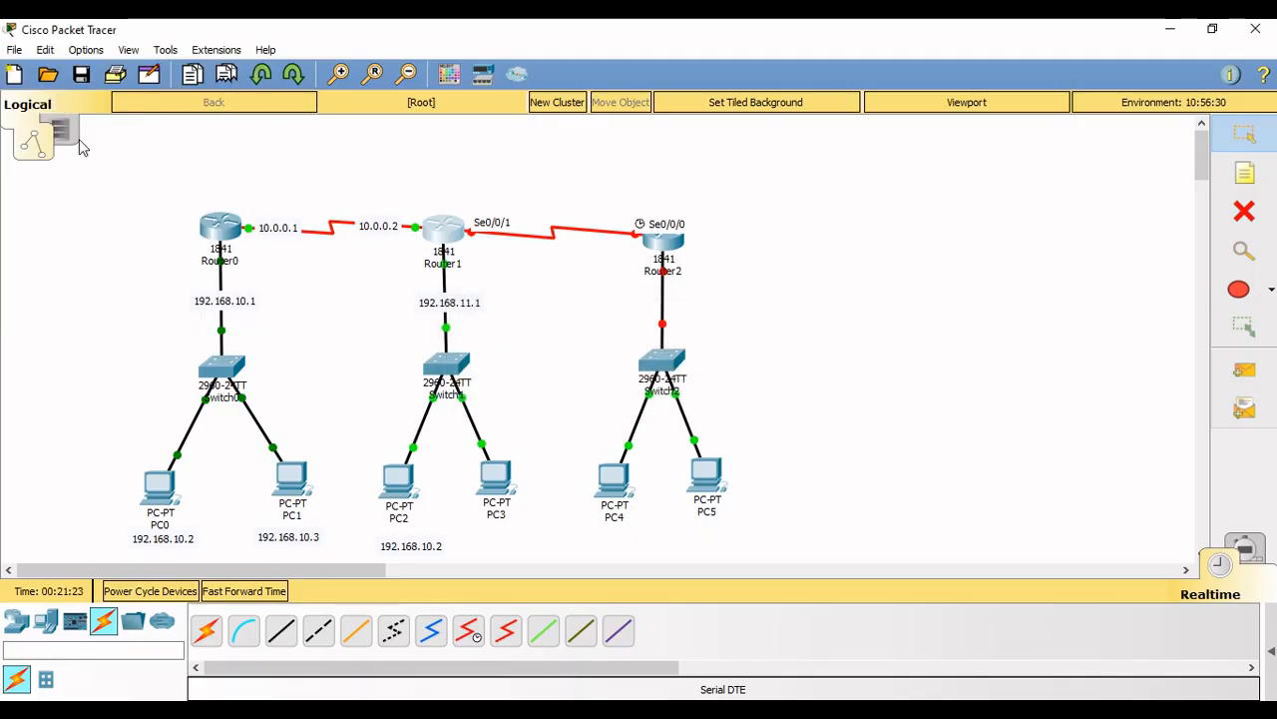
- Save the network in the saves folder as a Packet Tracer activity file named routing
{"action": "left_click", "coordinate": [15, 50]}
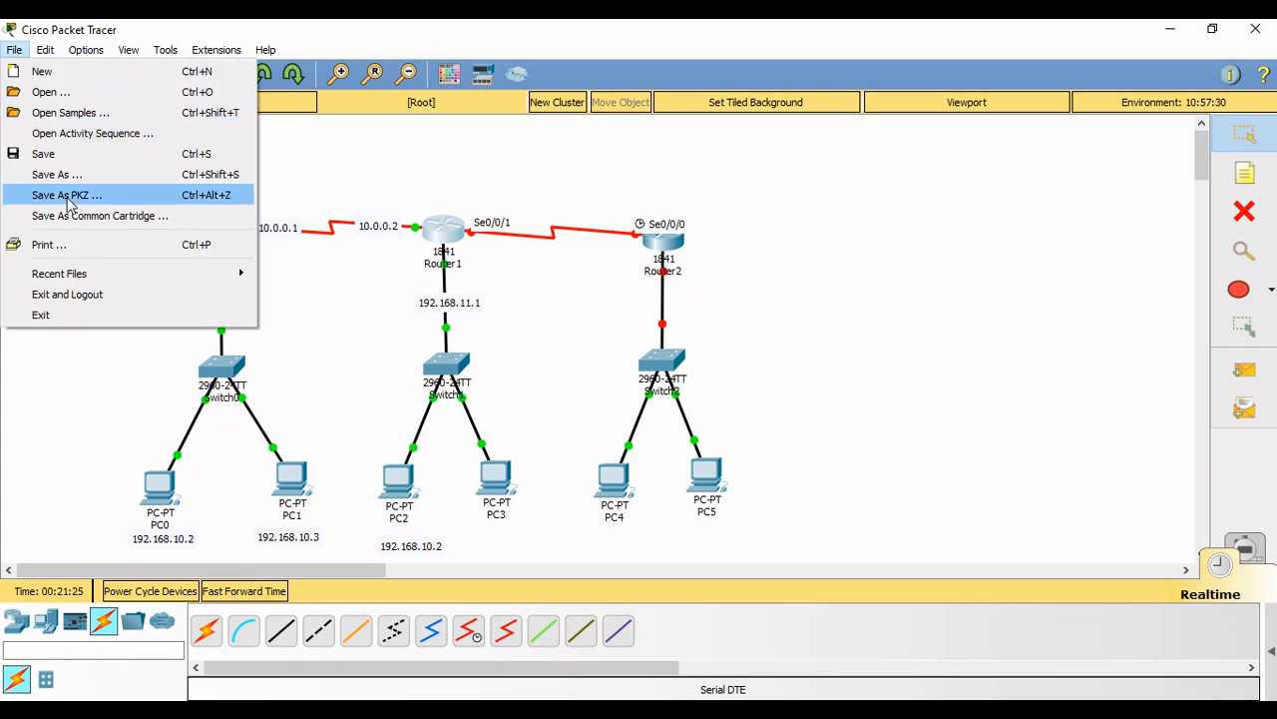
{"action": "key", "text": "Escape"}
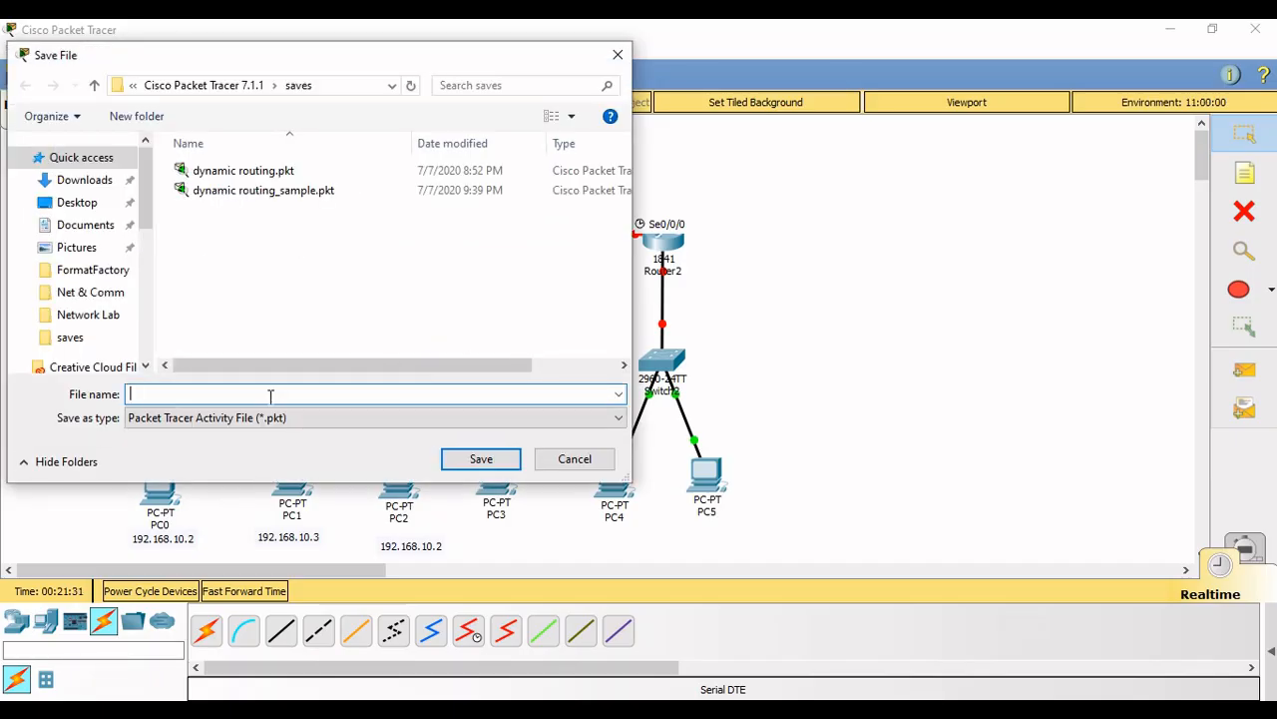
{"action": "type", "text": "routing"}
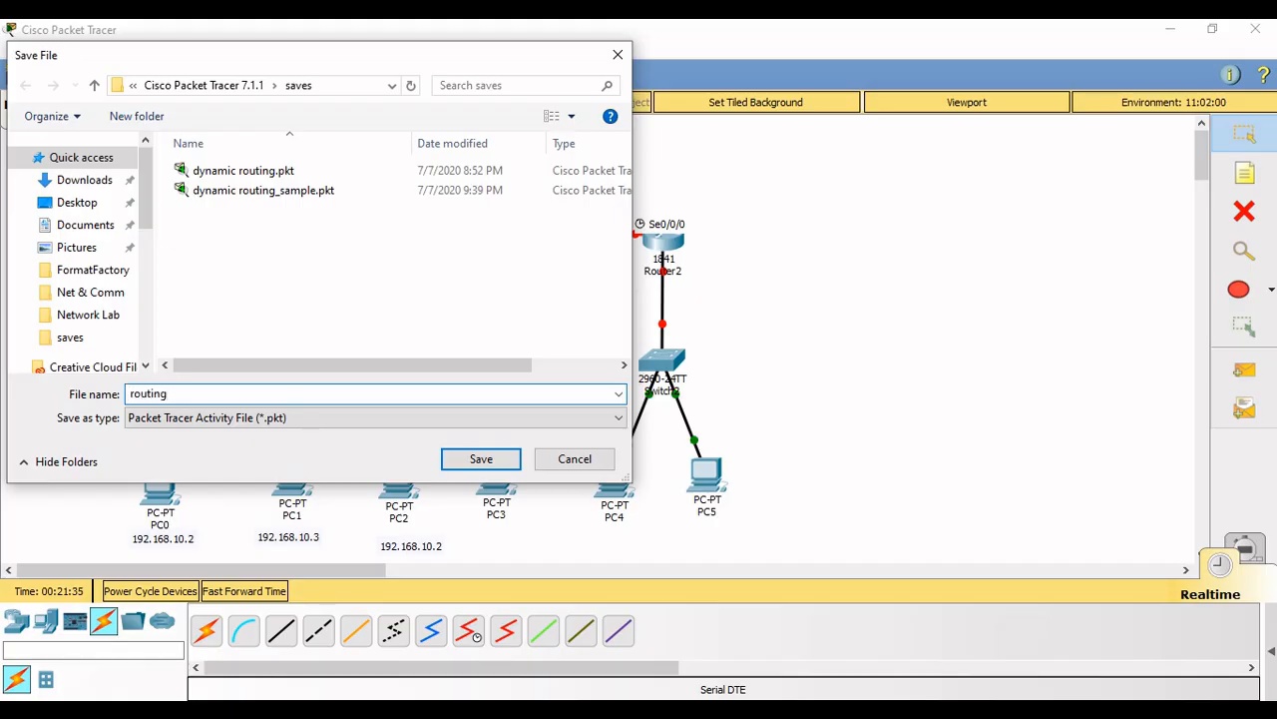
{"action": "key", "text": "Return"}
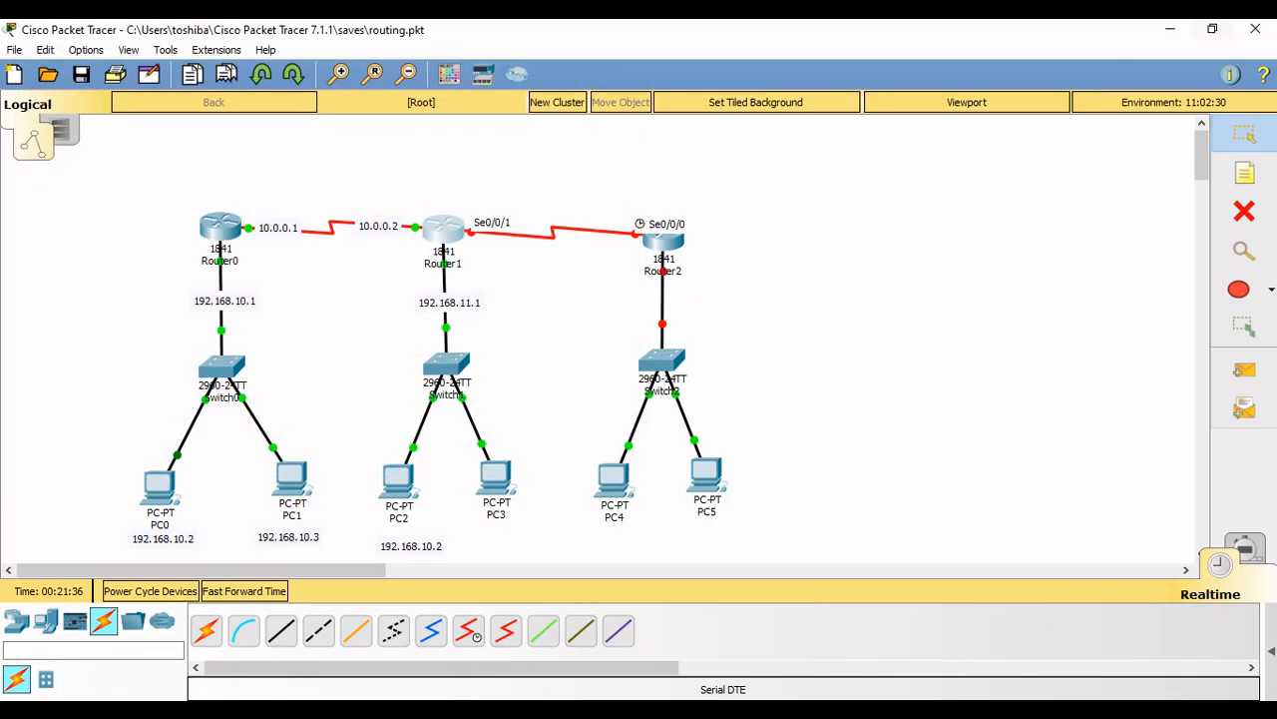
- Open dynamic routing.pkt from the saves folder without saving the current network
{"action": "left_click", "coordinate": [42, 78]}
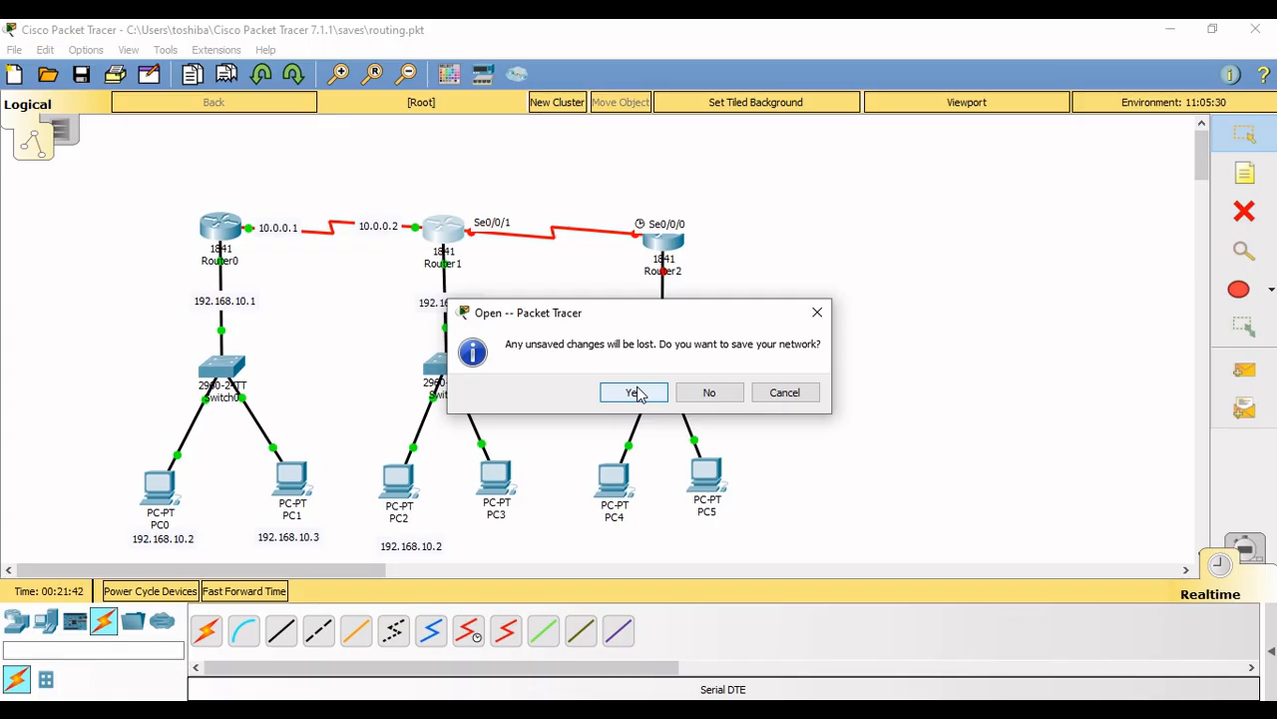
{"action": "left_click", "coordinate": [704, 394]}
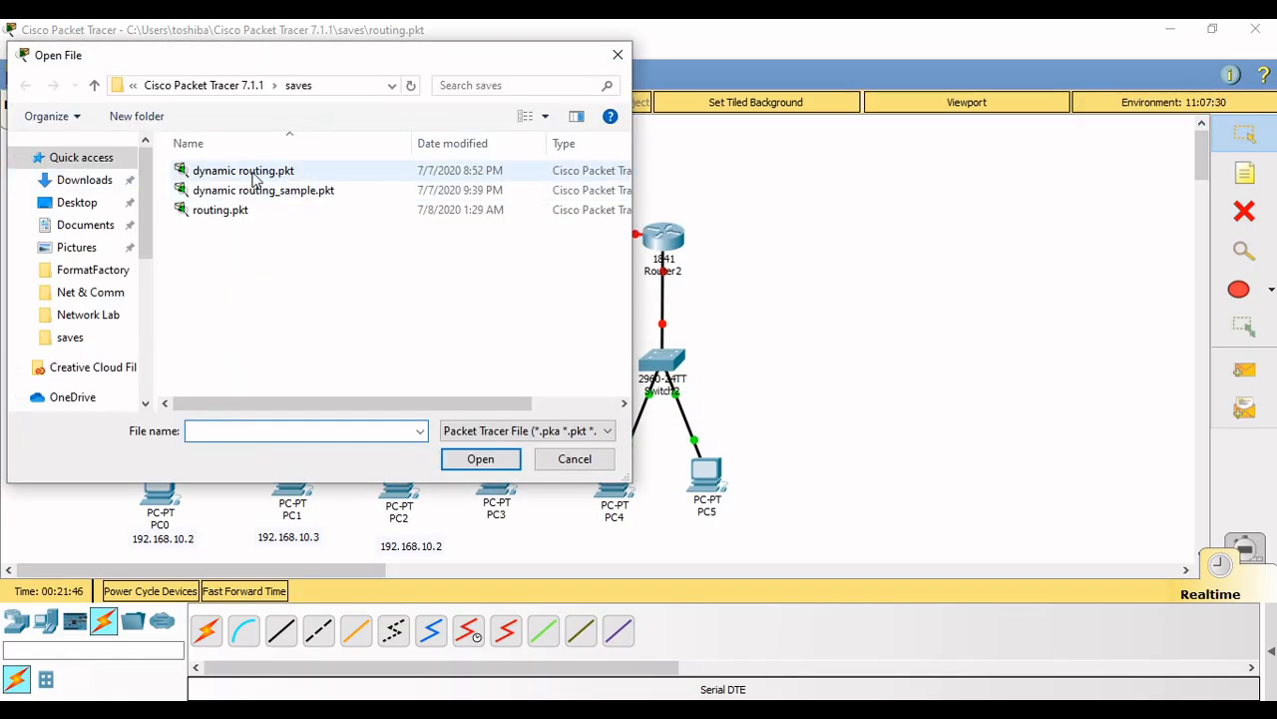
{"action": "left_click", "coordinate": [252, 172]}
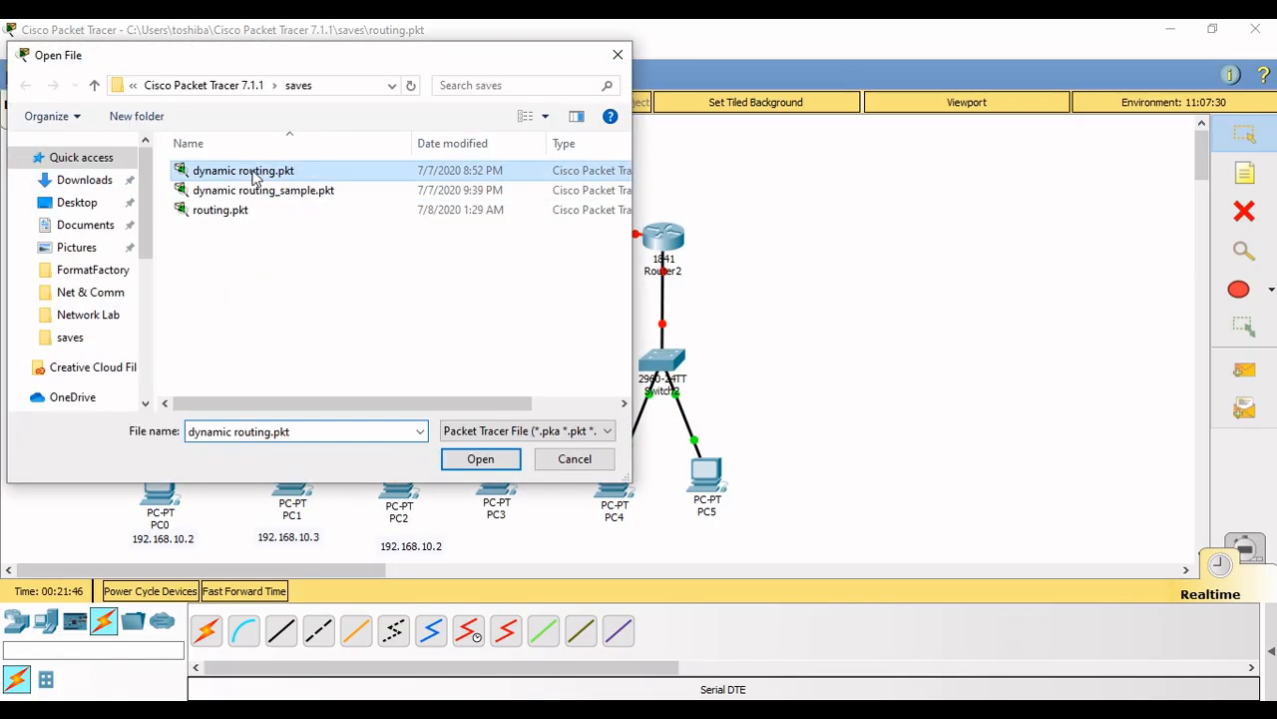
{"action": "left_click", "coordinate": [480, 460]}
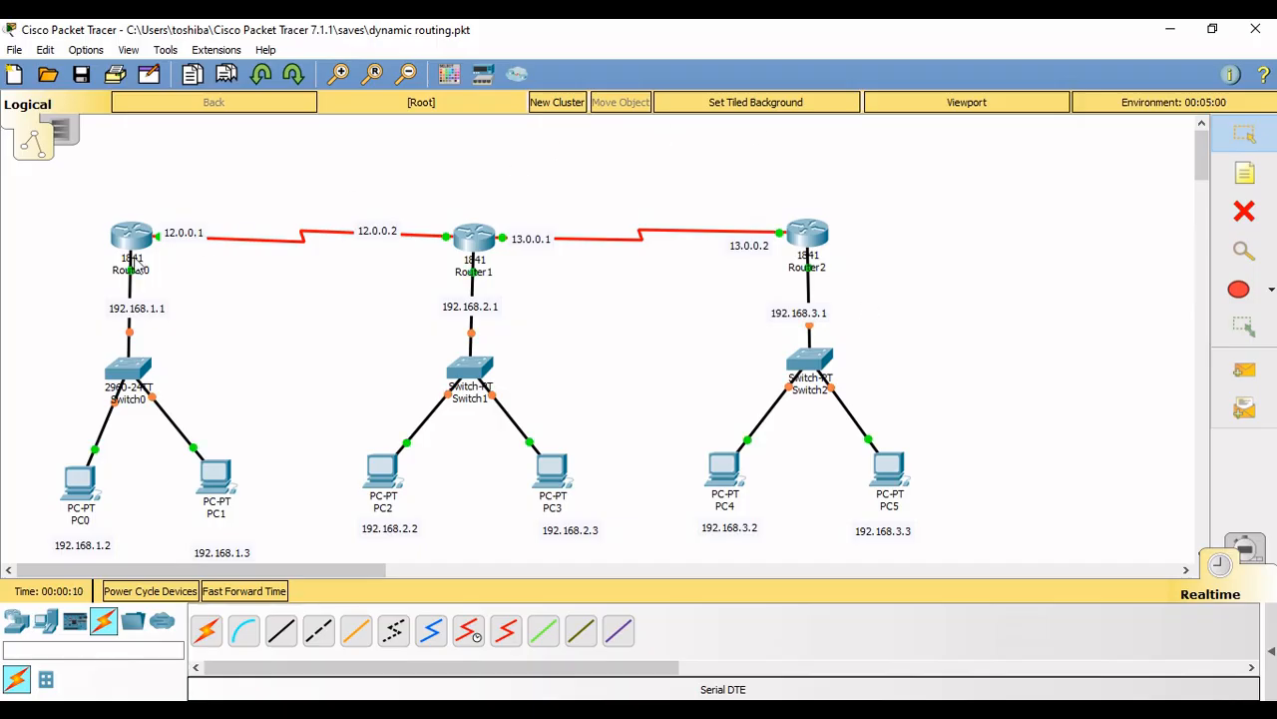
- Send a simple PDU from PC0 to PC4 and auto-play its path in simulation mode
{"action": "left_click", "coordinate": [1243, 379]}
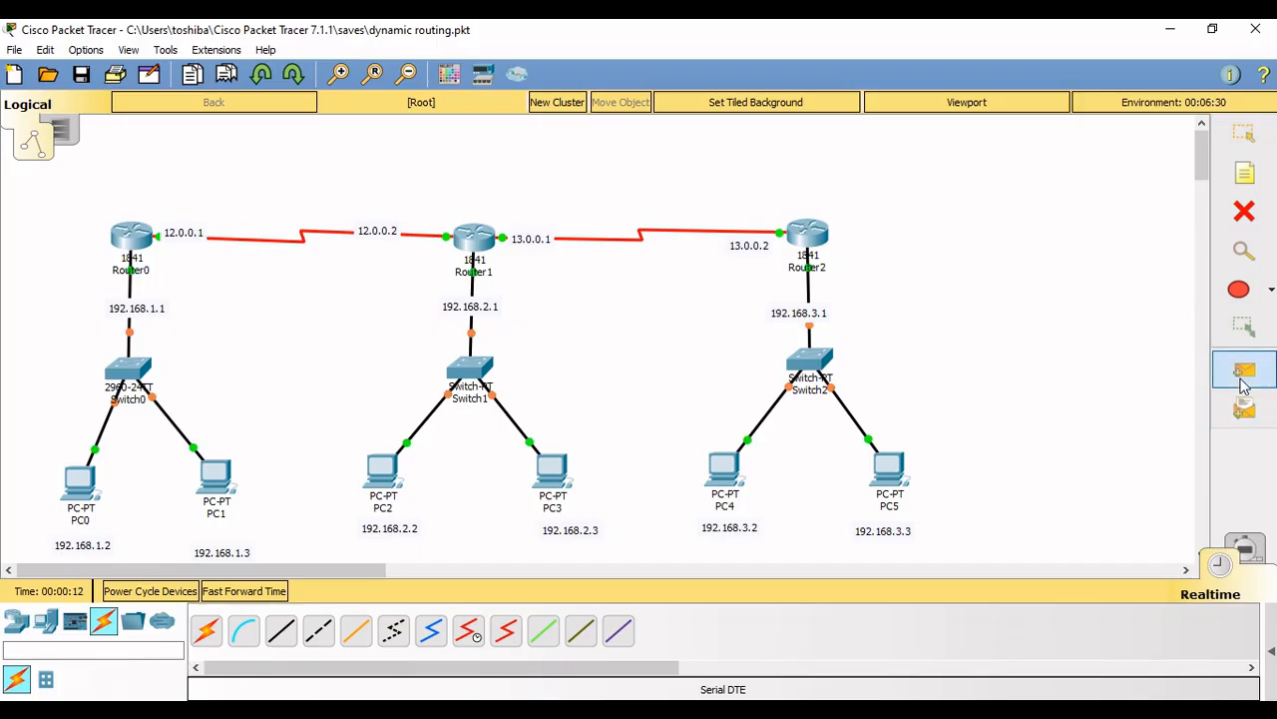
{"action": "left_click", "coordinate": [87, 486]}
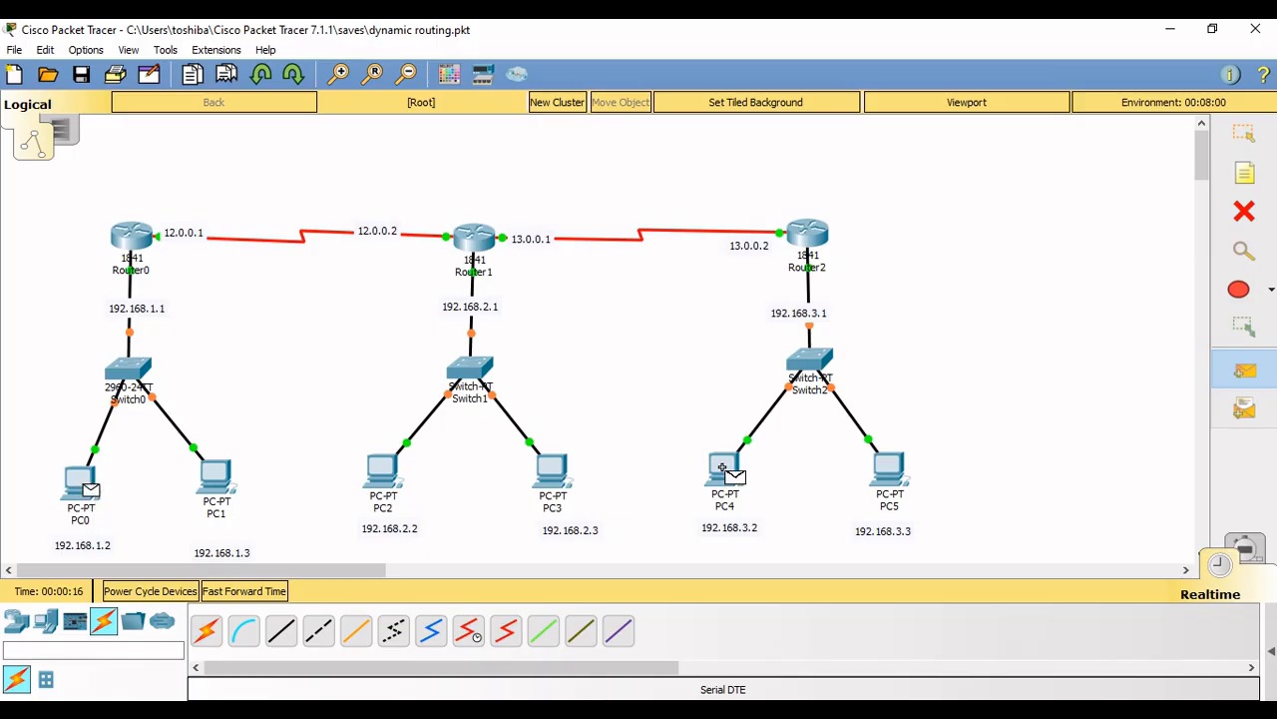
{"action": "mouse_move", "coordinate": [736, 476]}
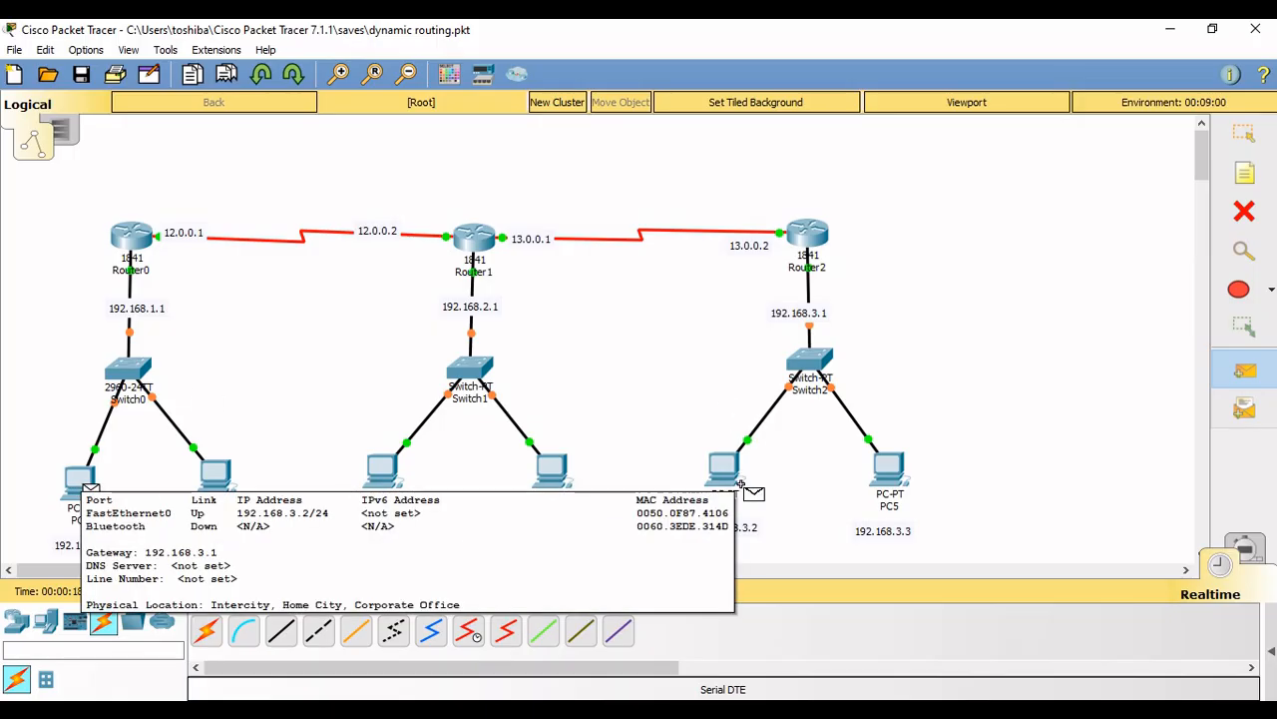
{"action": "left_click", "coordinate": [731, 477]}
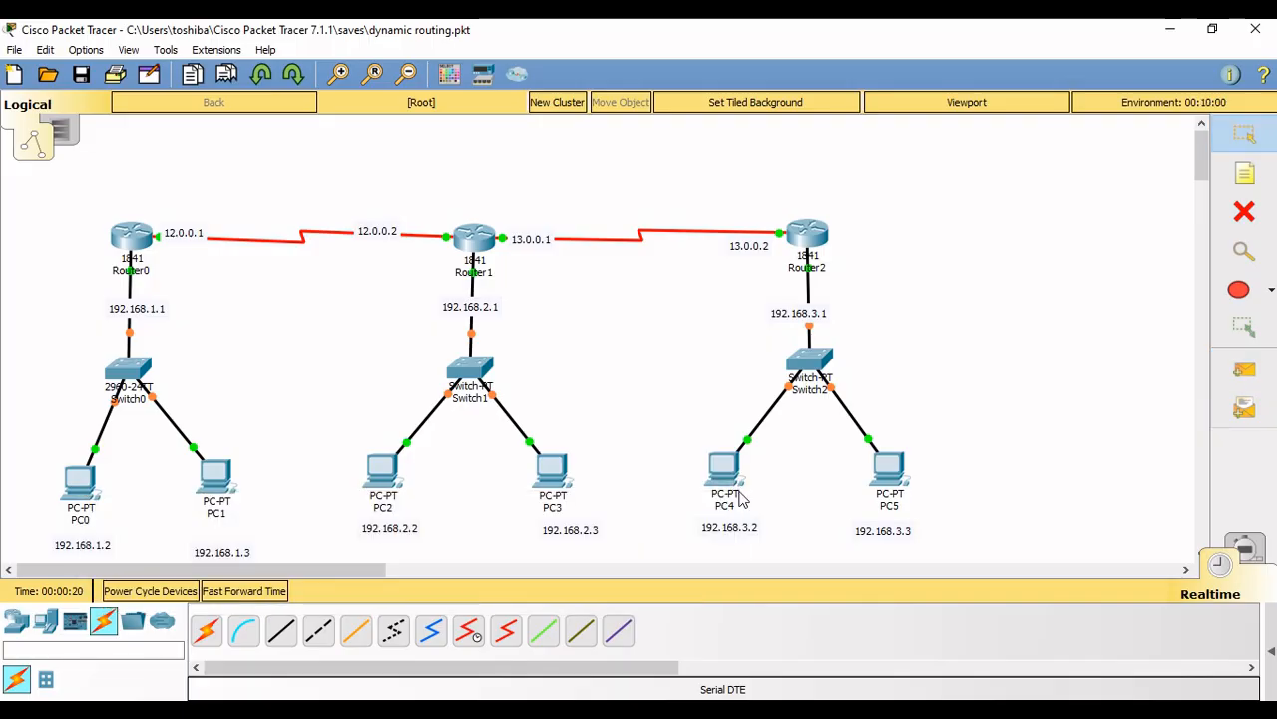
{"action": "left_click", "coordinate": [1250, 555]}
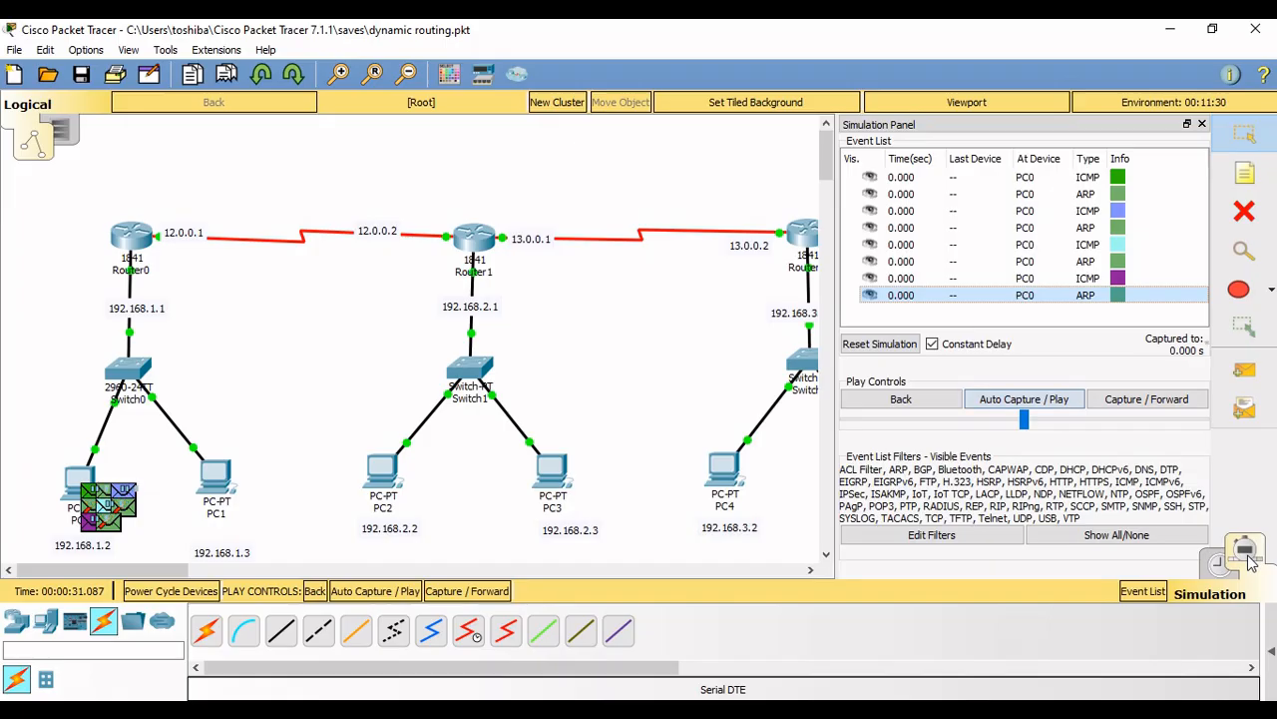
{"action": "left_click", "coordinate": [1011, 400]}
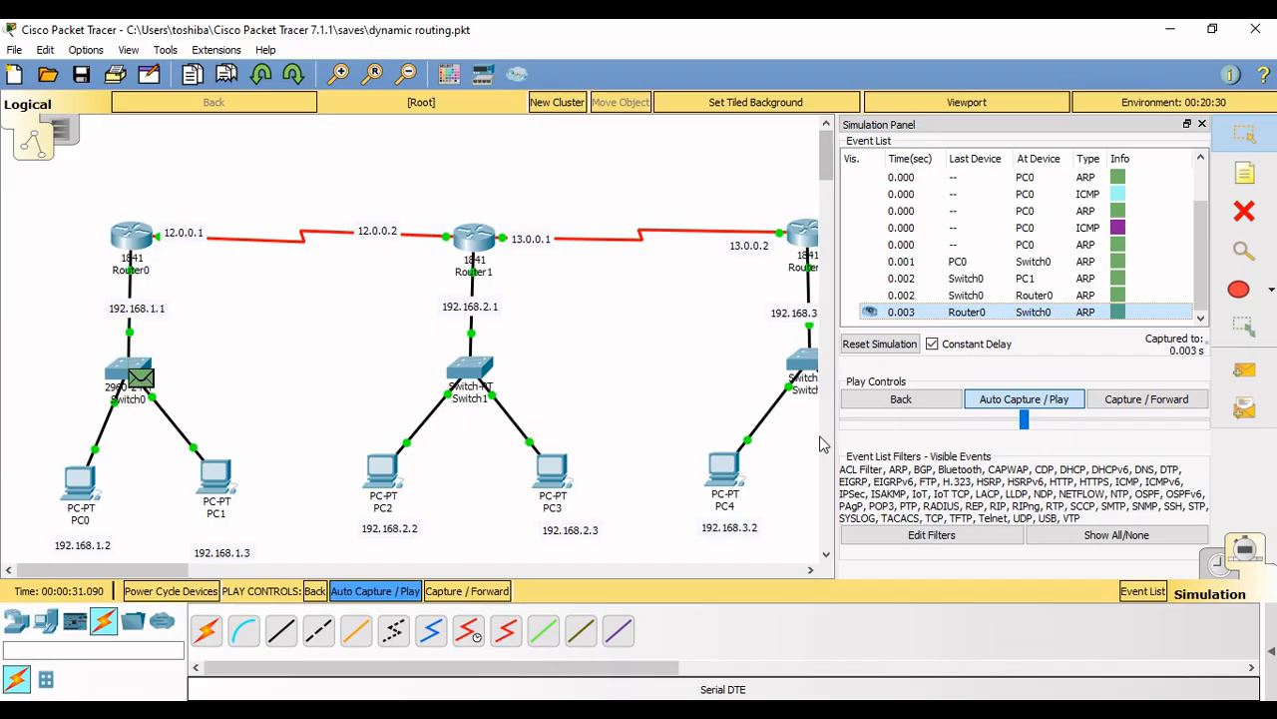
- Examine how the packets travel between the PC0 and PC4 networks, using the topology, event list and play speed
{"action": "left_click", "coordinate": [1202, 126]}
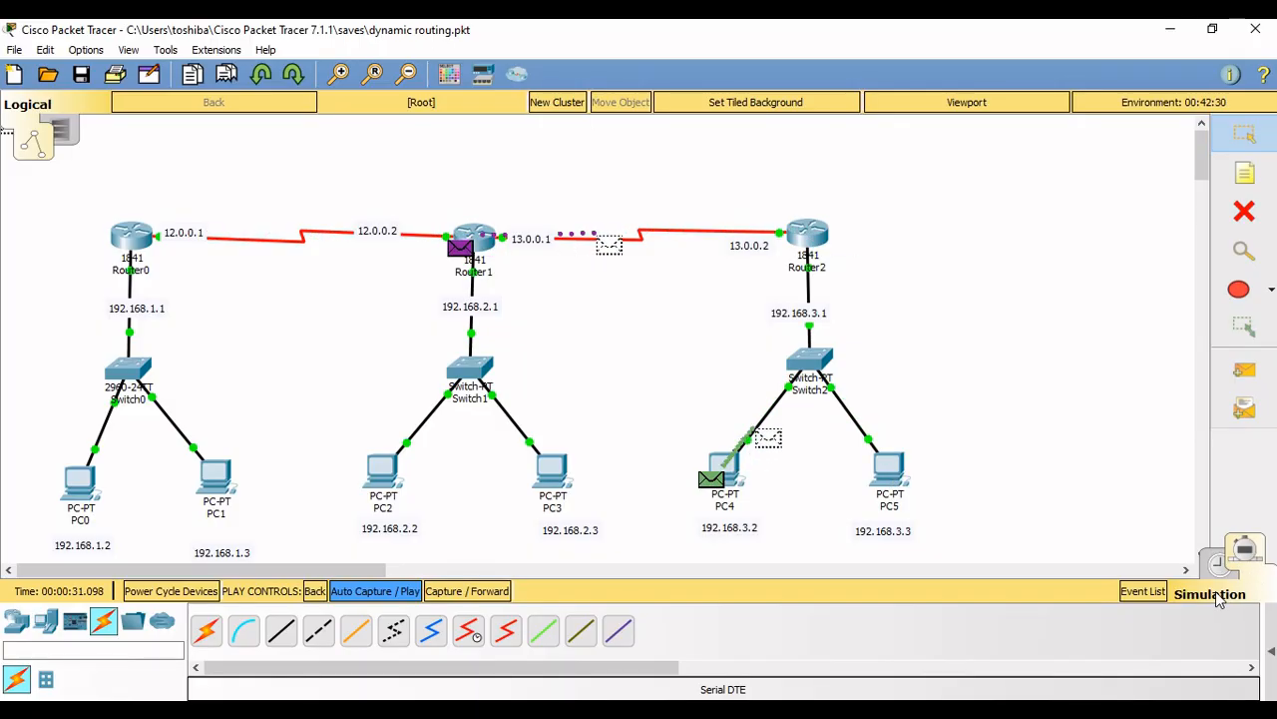
{"action": "left_click", "coordinate": [1140, 593]}
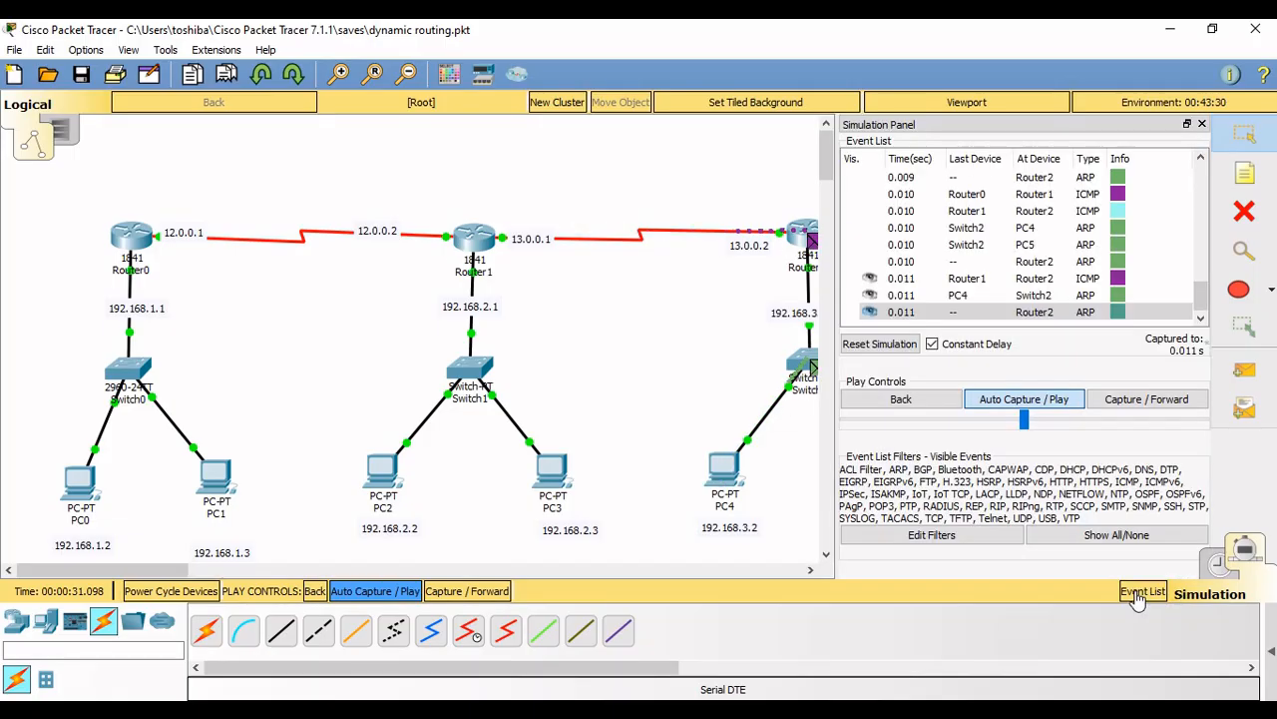
{"action": "left_click_drag", "start_coordinate": [104, 571], "coordinate": [126, 577]}
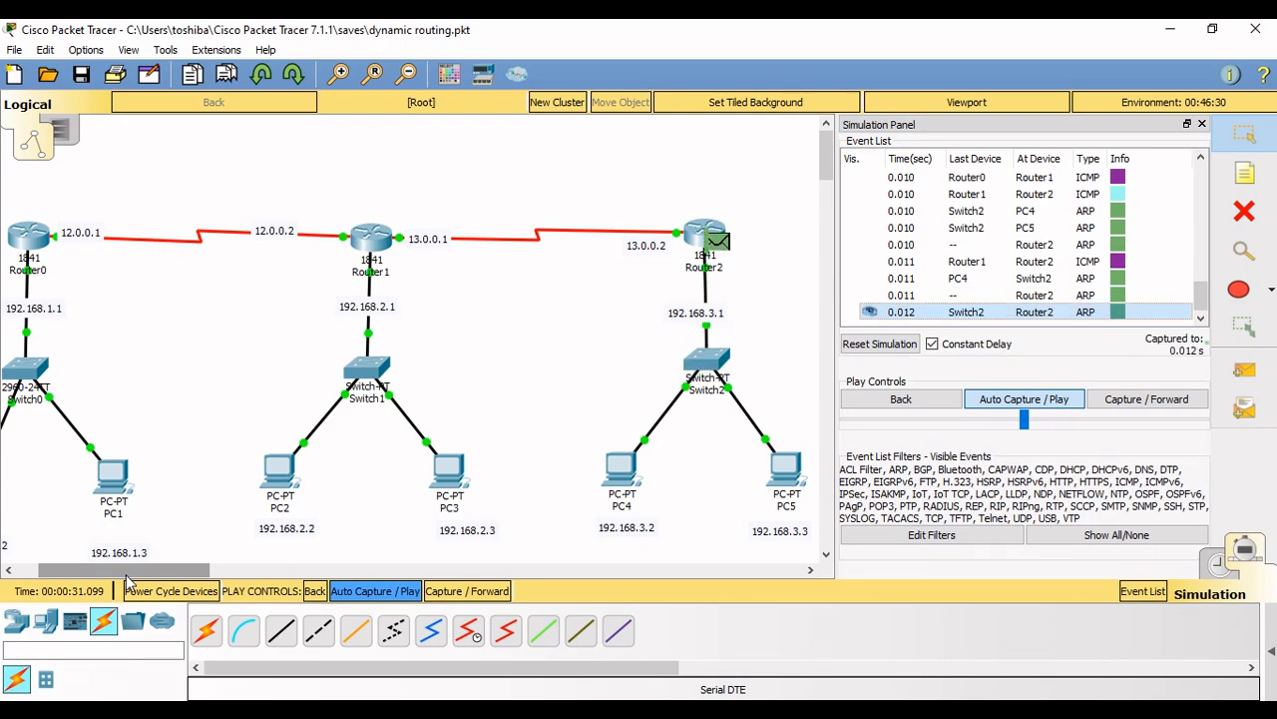
{"action": "left_click", "coordinate": [1024, 429]}
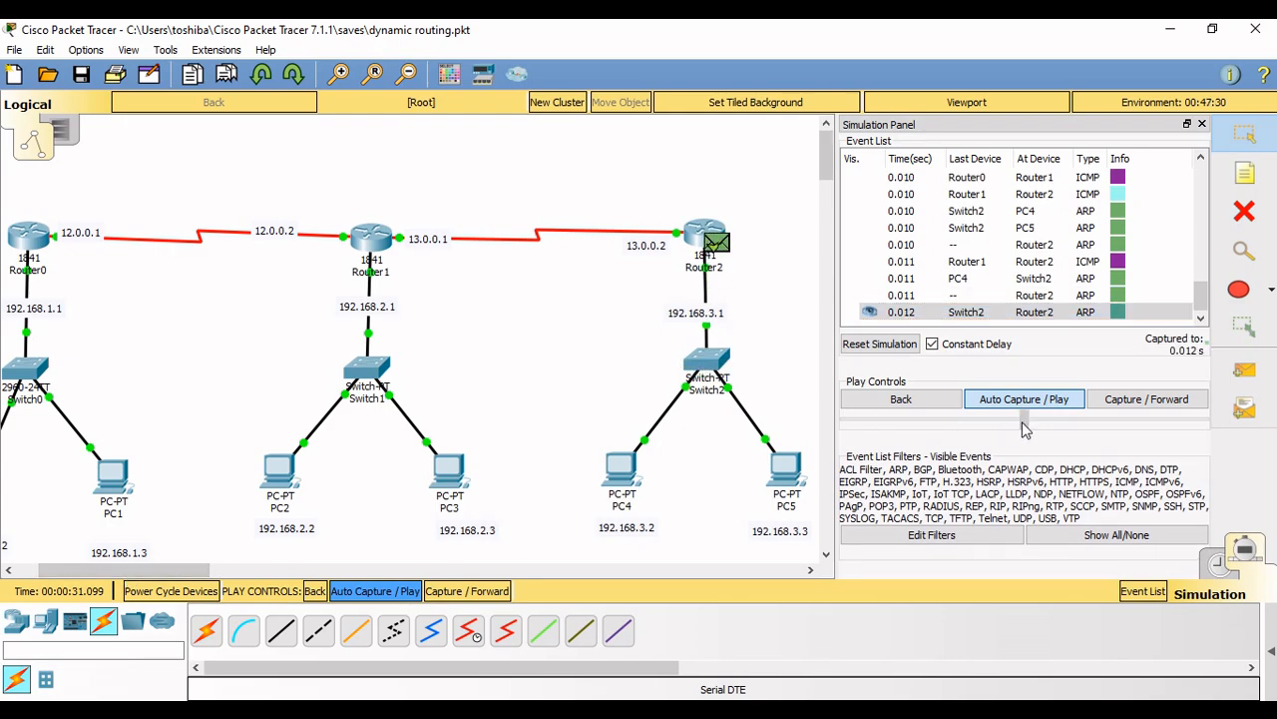
{"action": "left_click_drag", "start_coordinate": [1024, 429], "coordinate": [1033, 427]}
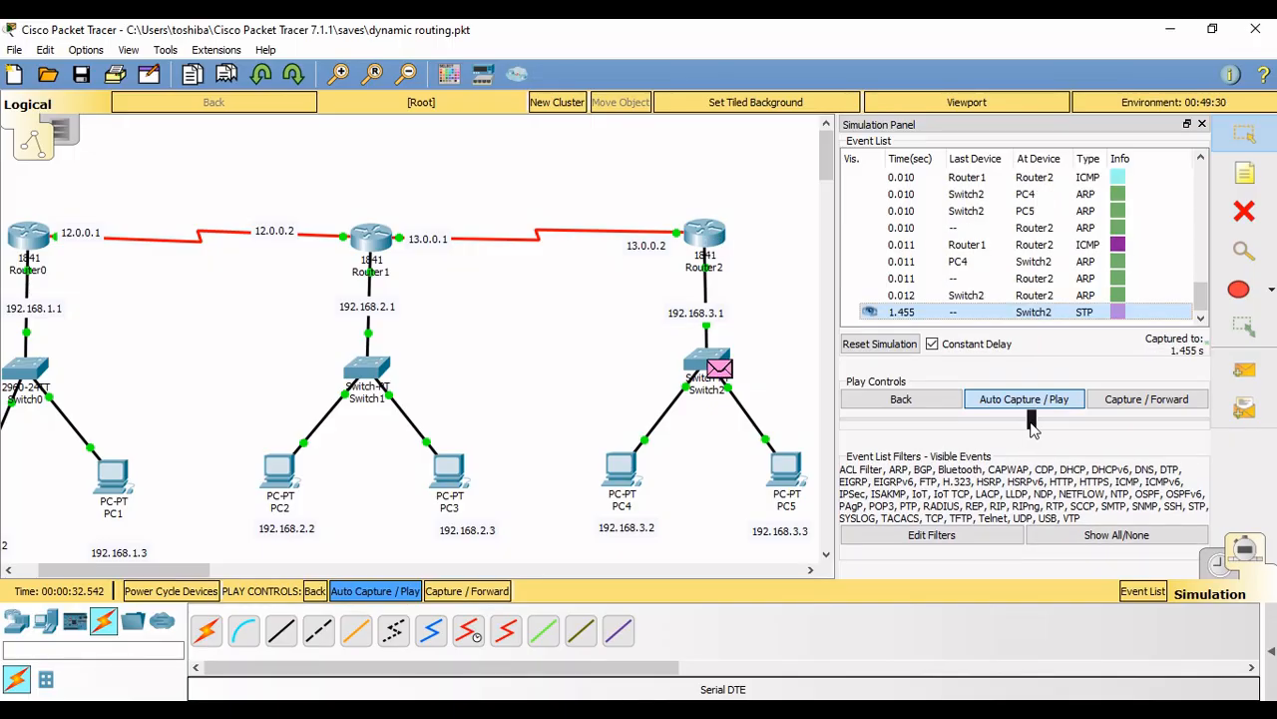
{"action": "left_click_drag", "start_coordinate": [1033, 427], "coordinate": [1028, 429]}
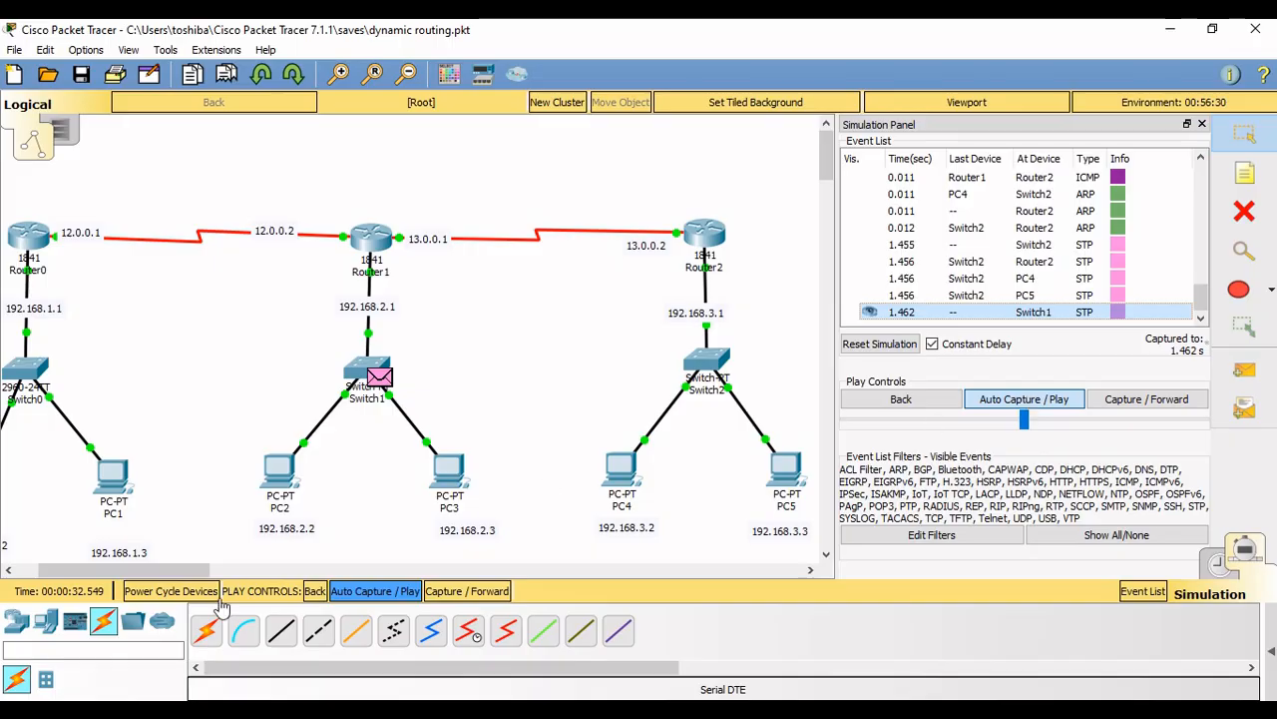
{"action": "left_click_drag", "start_coordinate": [138, 574], "coordinate": [97, 586]}
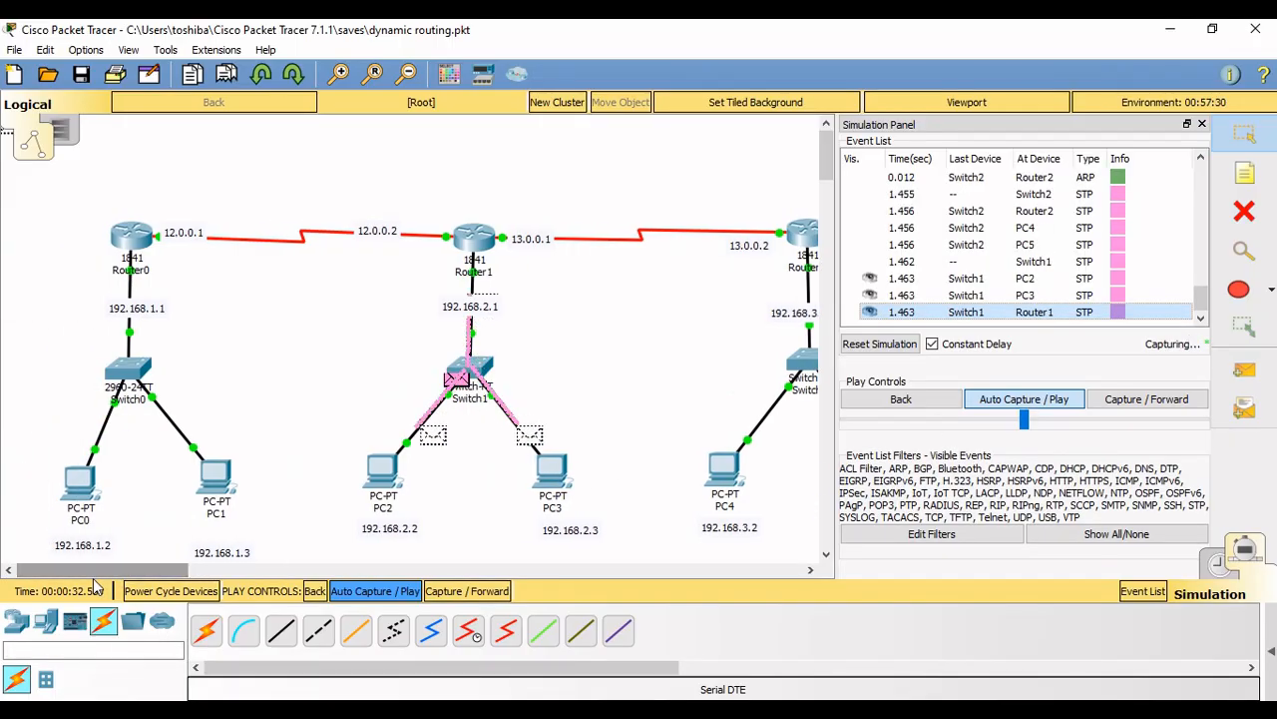
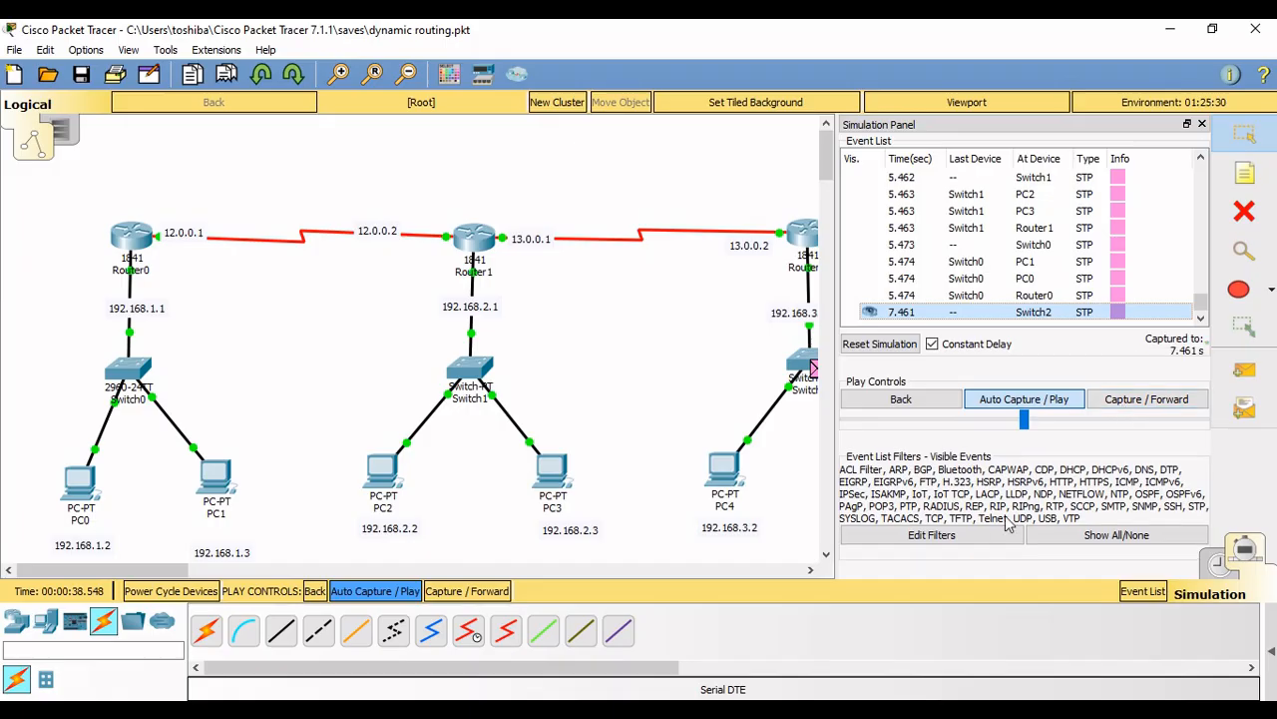
- Send another simple PDU from PC0 to PC4 in realtime mode and reset the simulation in simulation mode
{"action": "left_click", "coordinate": [1219, 567]}
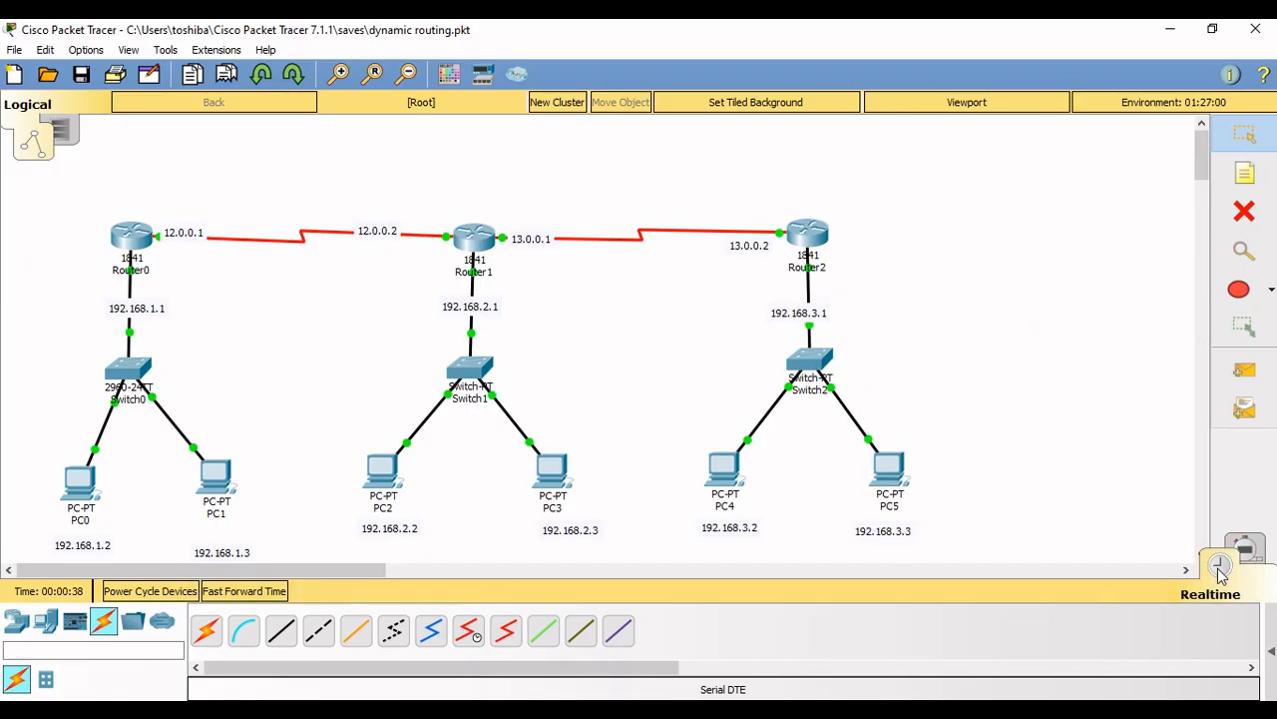
{"action": "left_click", "coordinate": [1244, 369]}
{"action": "left_click", "coordinate": [72, 487]}
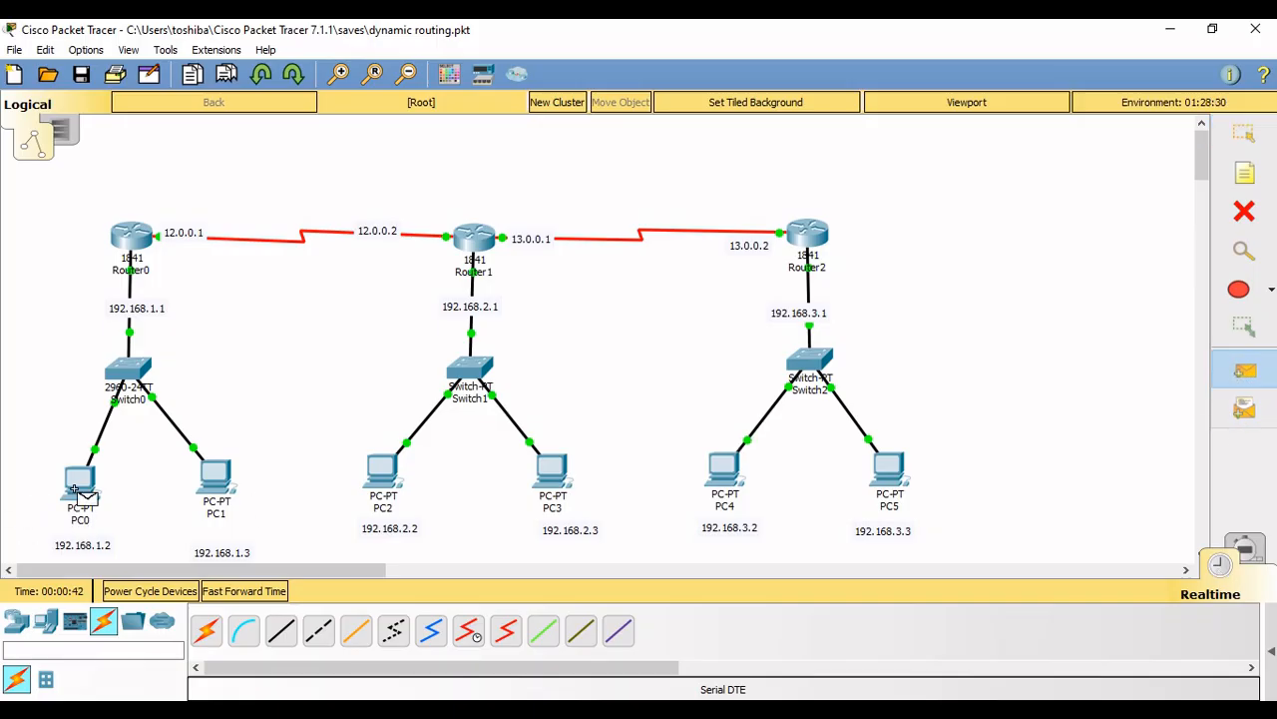
{"action": "left_click", "coordinate": [734, 481]}
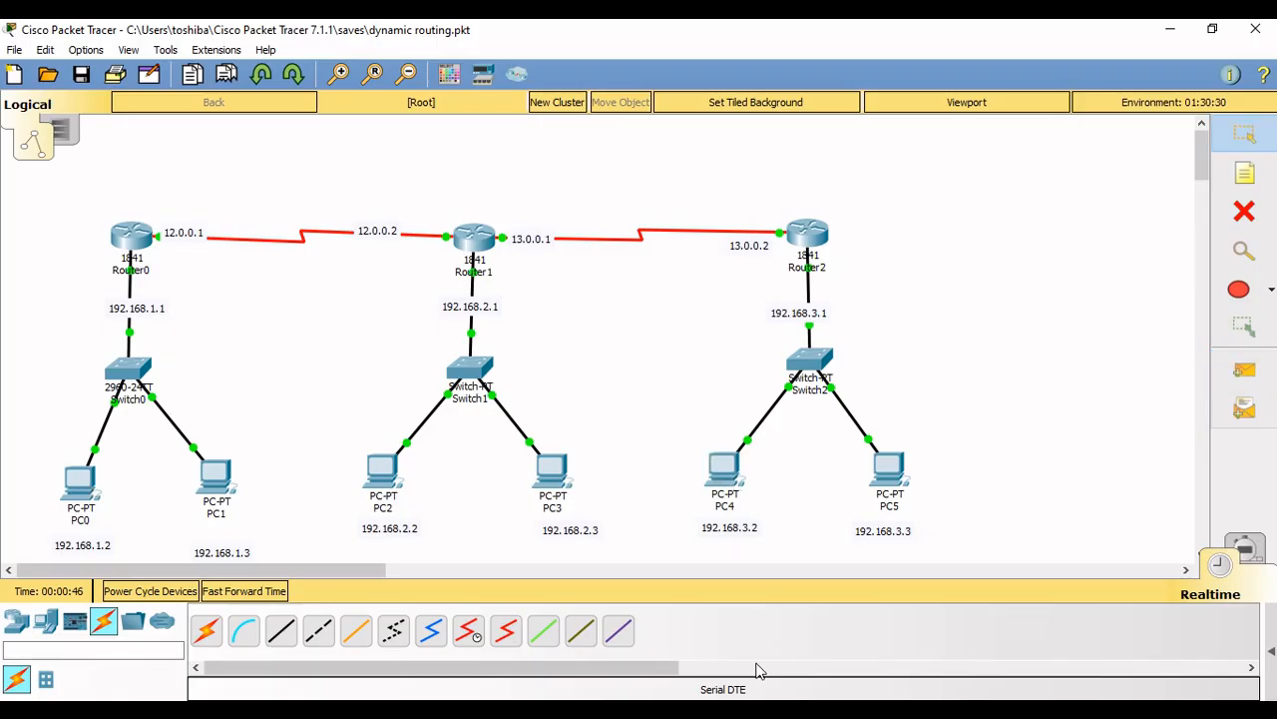
{"action": "left_click", "coordinate": [1248, 547]}
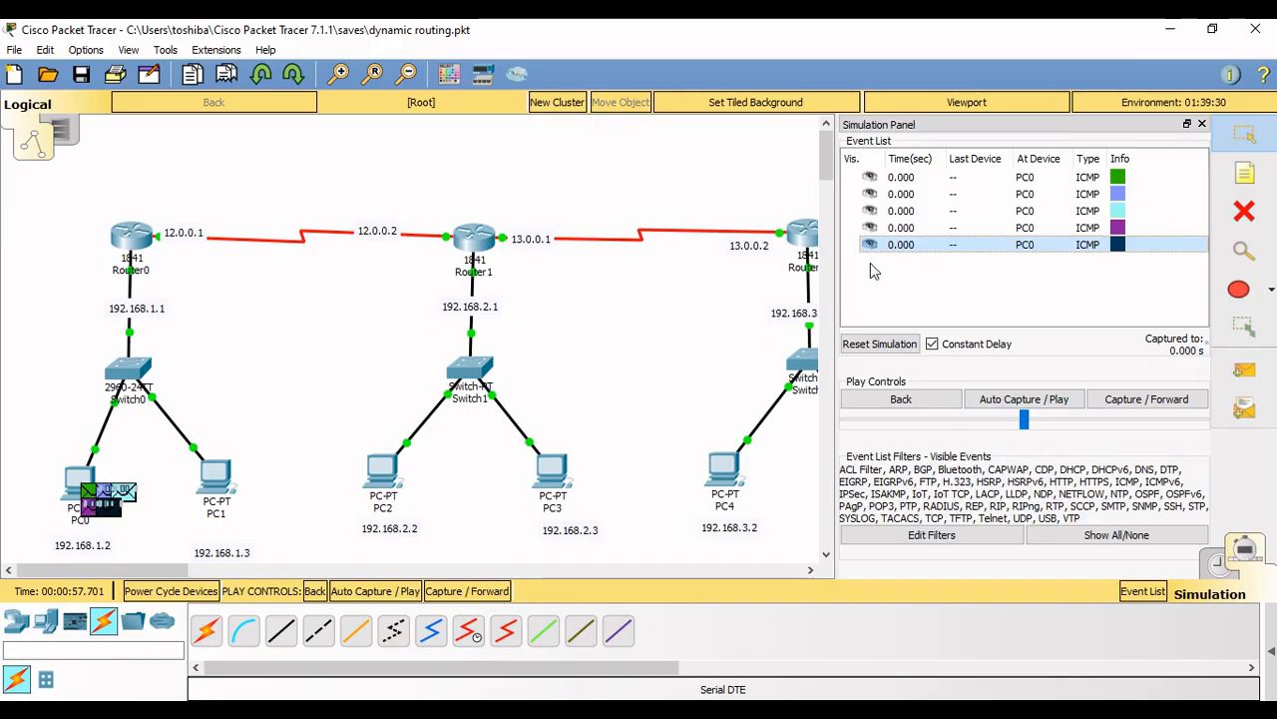
{"action": "left_click", "coordinate": [878, 345]}
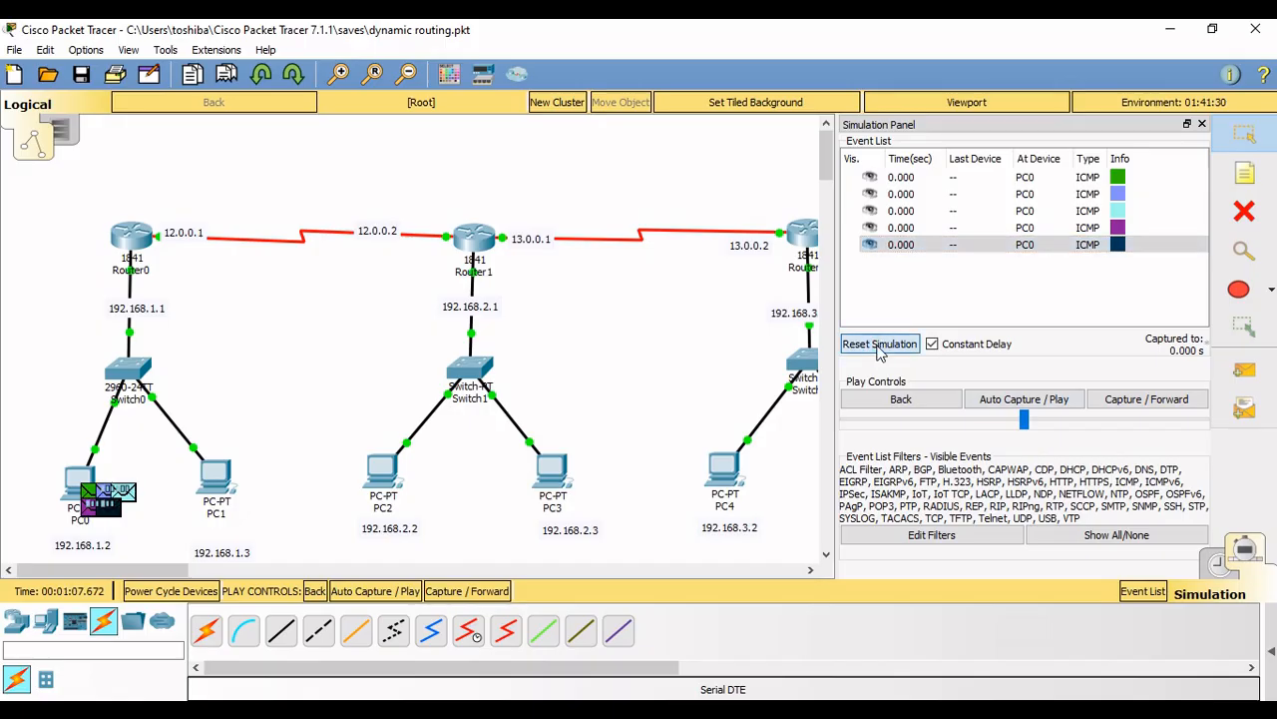
- Inspect the PDU information of PC0's fourth and first ICMP events, including the fourth event's outbound PDU details
{"action": "left_click", "coordinate": [898, 246]}
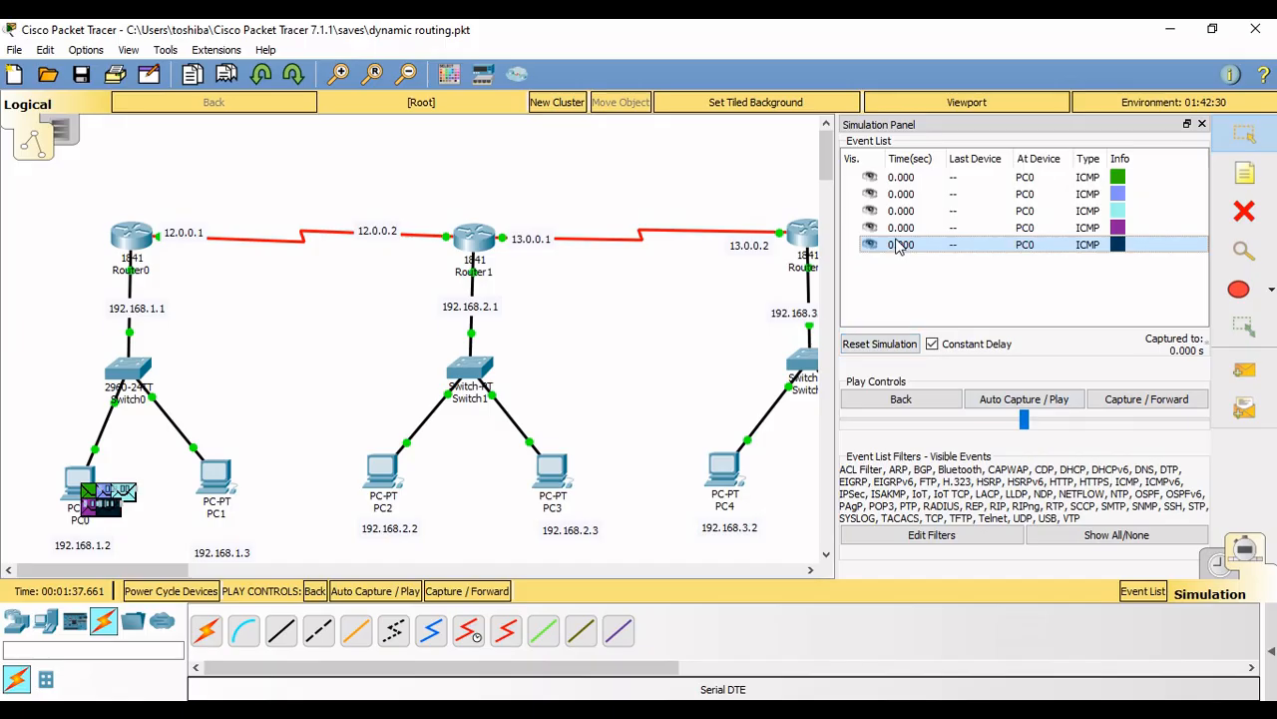
{"action": "left_click", "coordinate": [899, 229]}
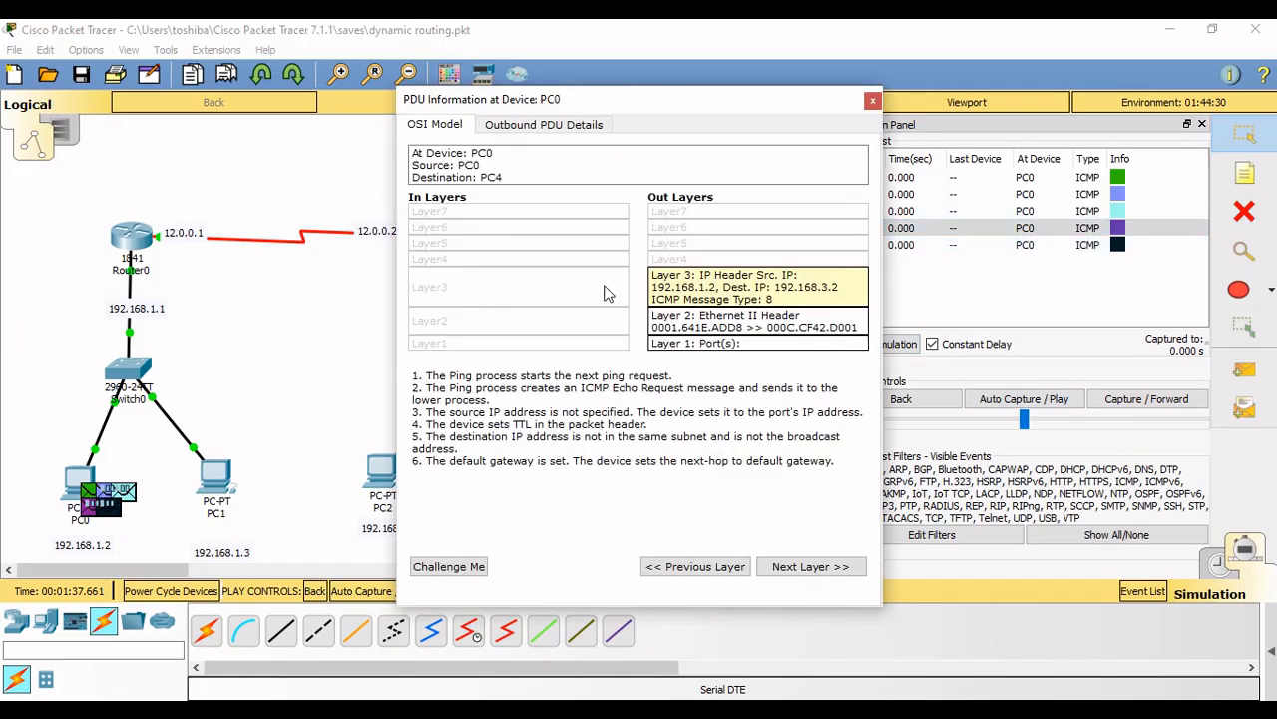
{"action": "left_click", "coordinate": [545, 130]}
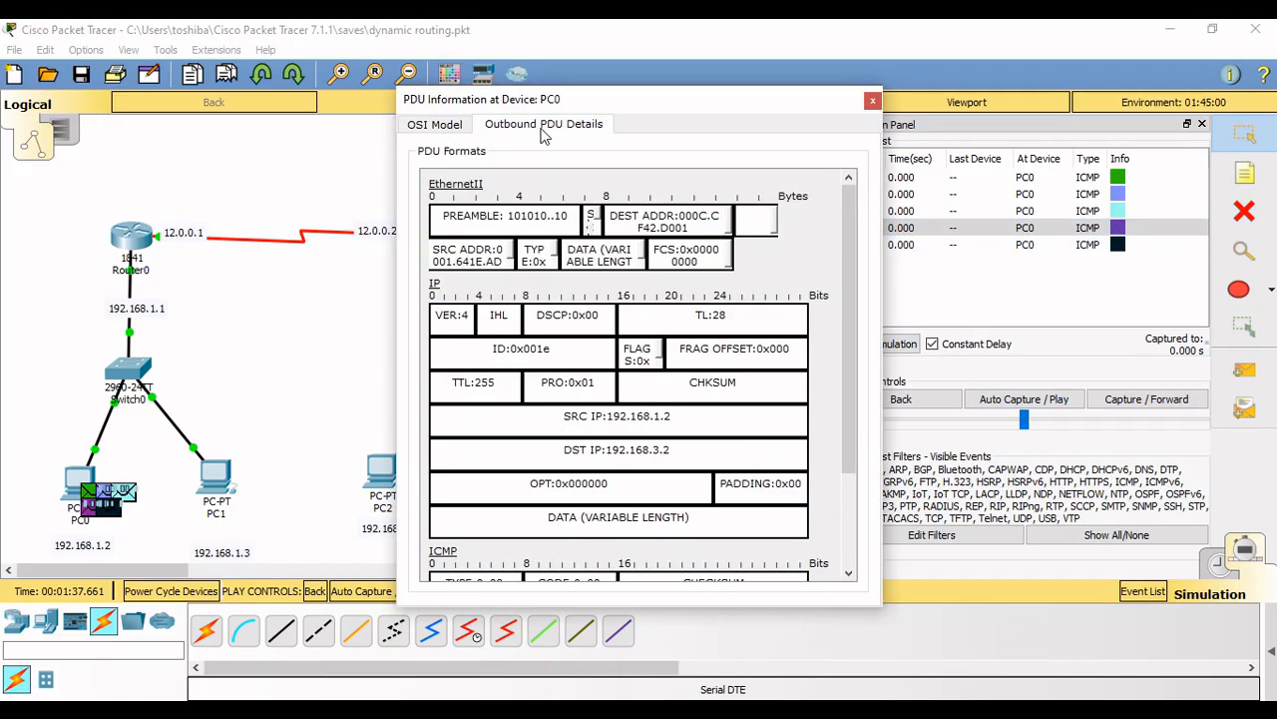
{"action": "left_click", "coordinate": [872, 102]}
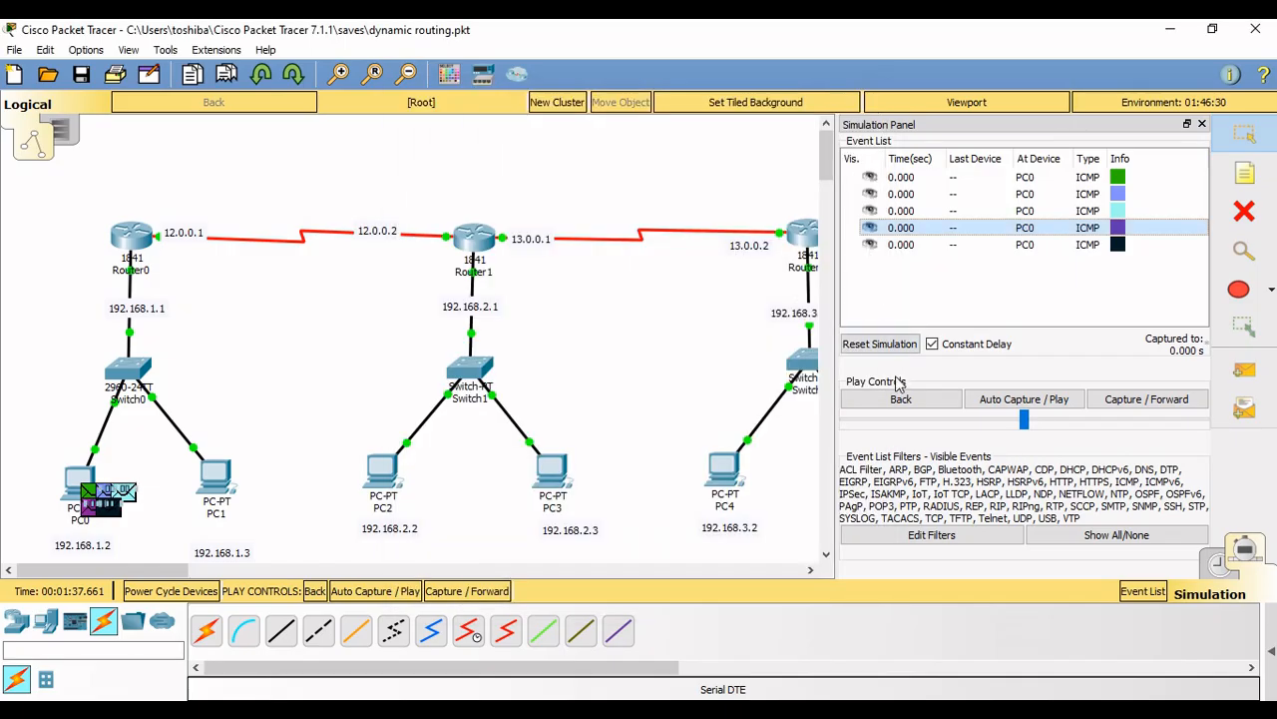
{"action": "left_click", "coordinate": [1119, 177]}
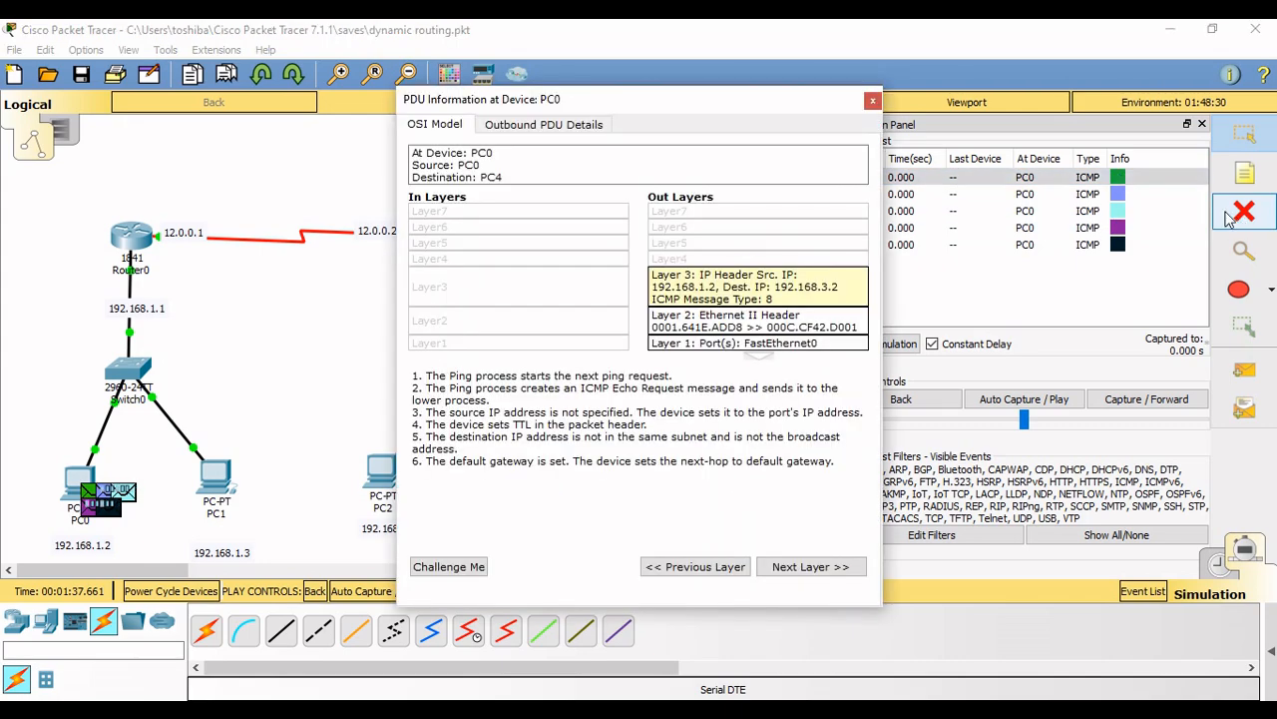
{"action": "left_click", "coordinate": [873, 100]}
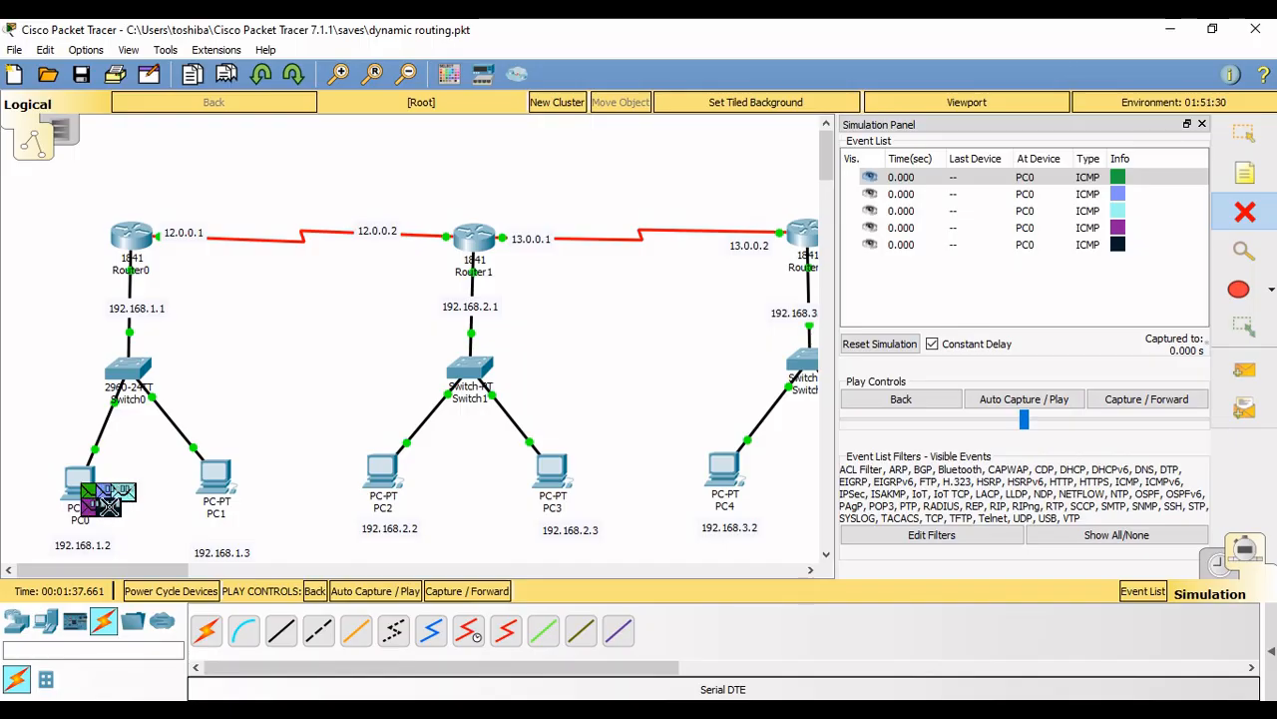
{"action": "key", "text": "Escape"}
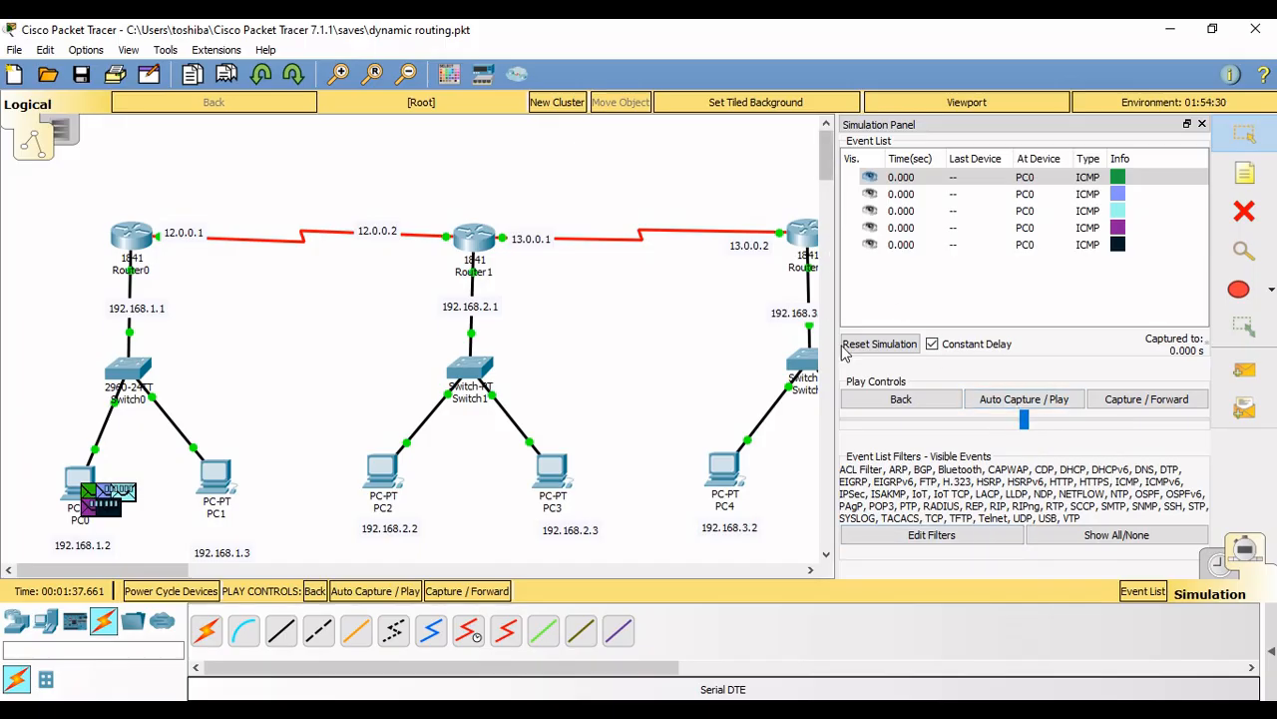
- Auto-play the ICMP simulation at a faster speed, follow the packets to PC4, and close the simulation panel
{"action": "left_click", "coordinate": [1023, 399]}
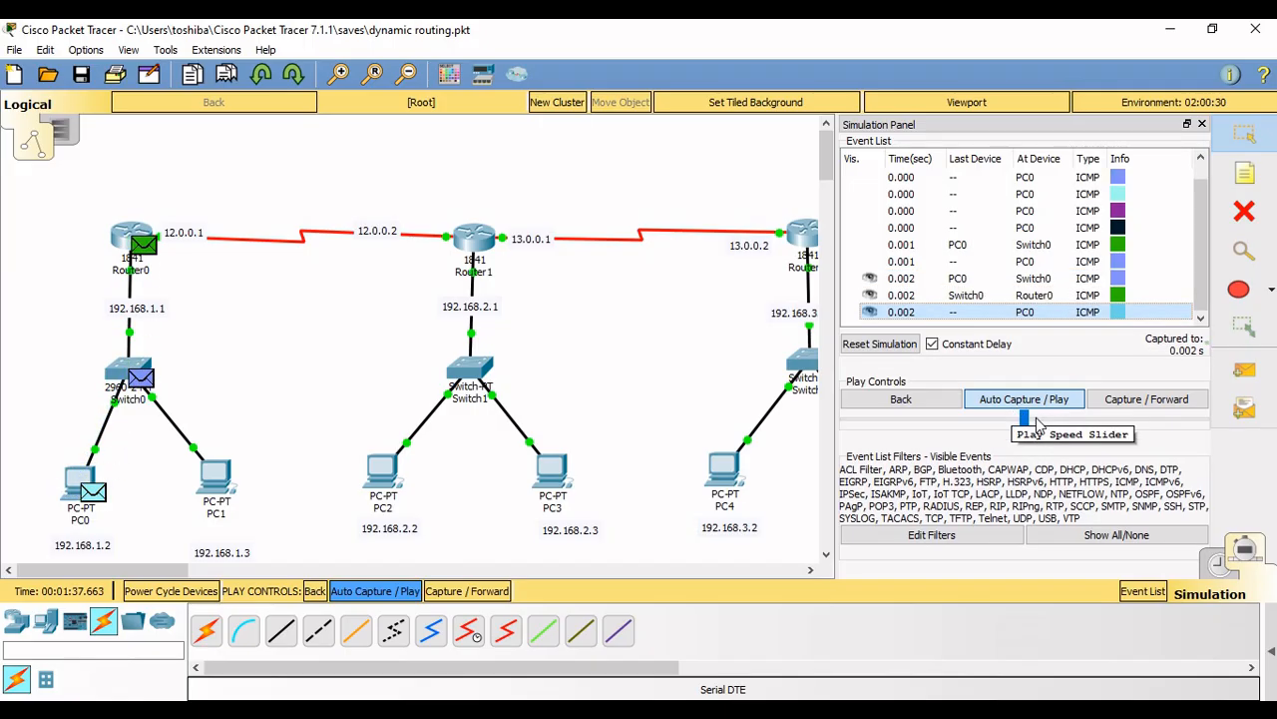
{"action": "left_click", "coordinate": [1038, 422]}
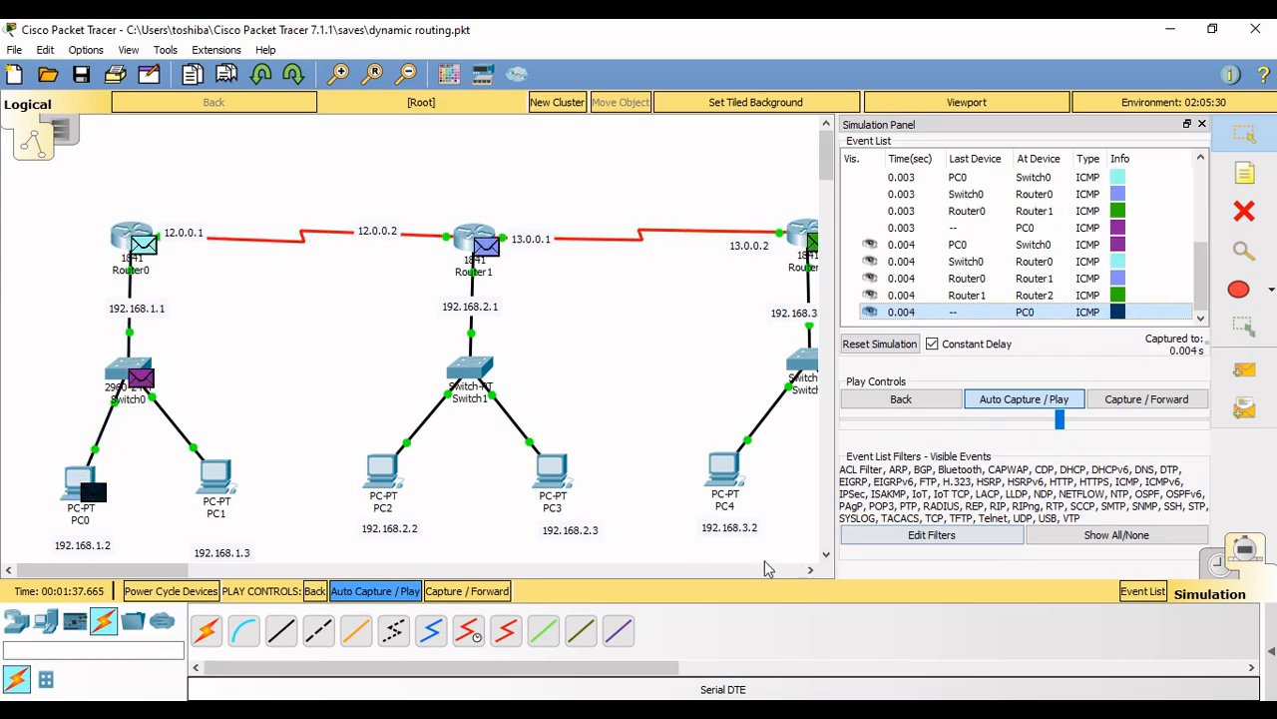
{"action": "left_click_drag", "start_coordinate": [163, 574], "coordinate": [204, 583]}
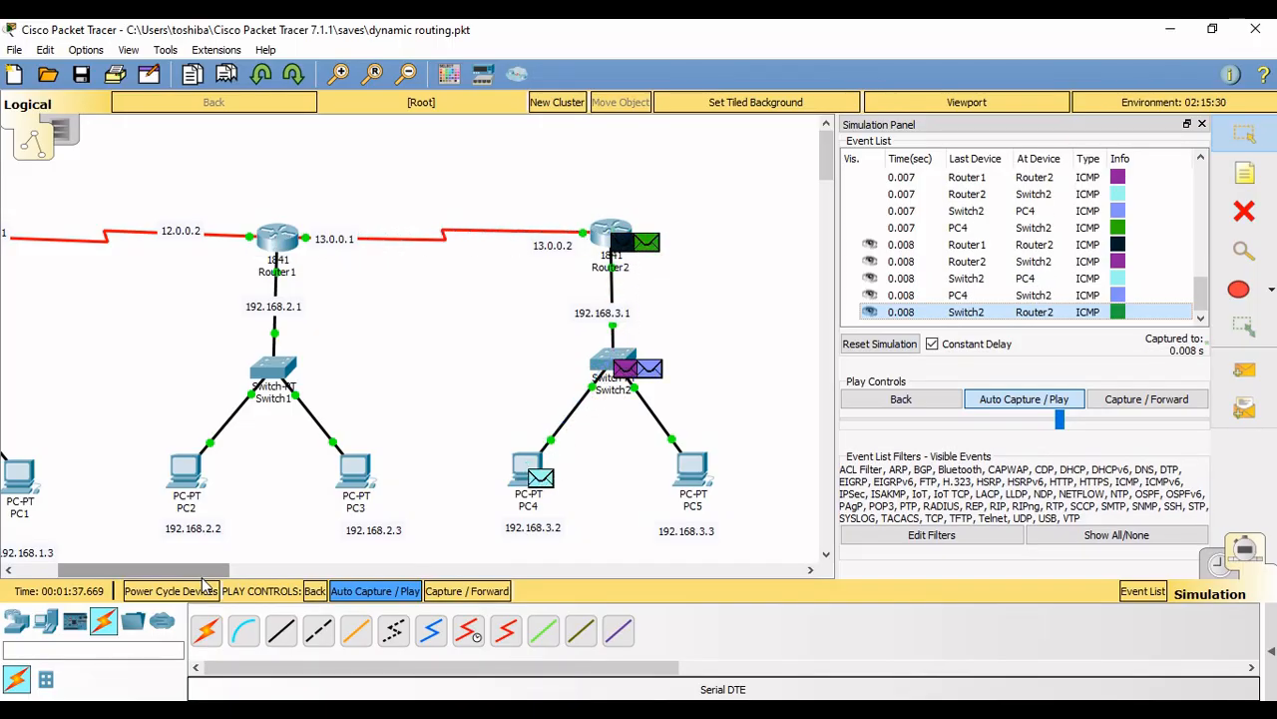
{"action": "left_click_drag", "start_coordinate": [203, 579], "coordinate": [190, 580]}
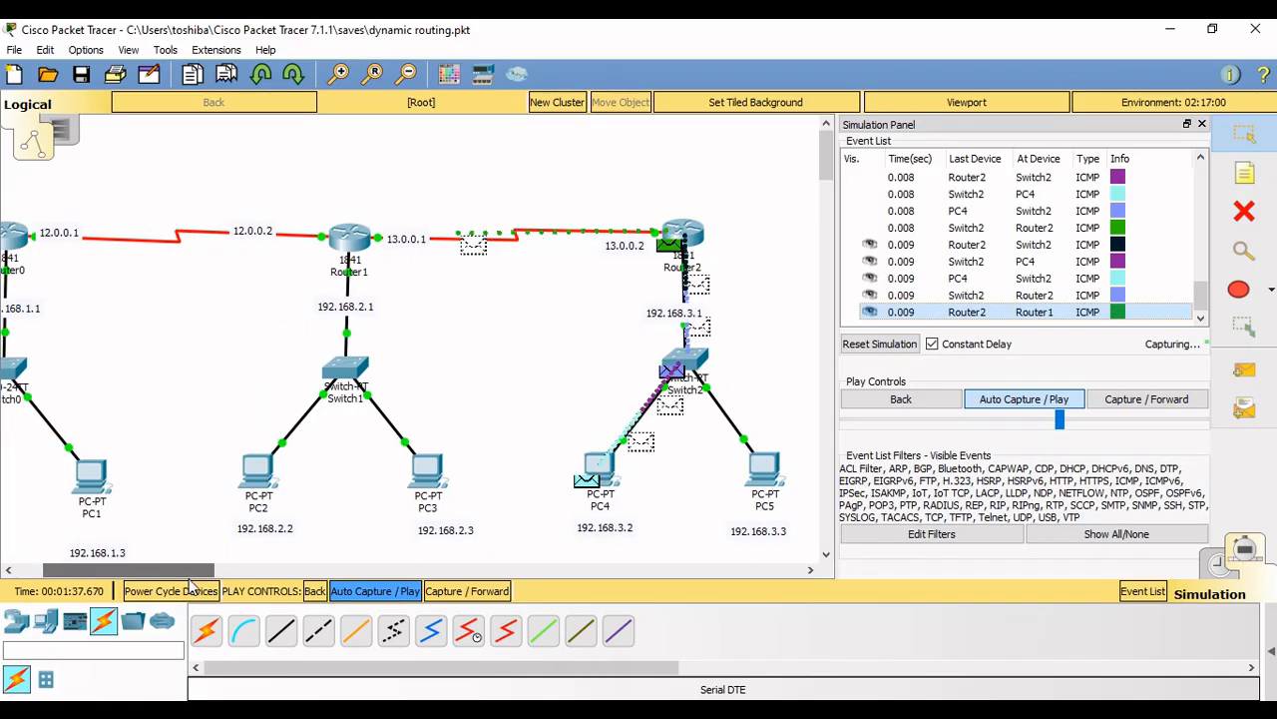
{"action": "left_click", "coordinate": [1203, 125]}
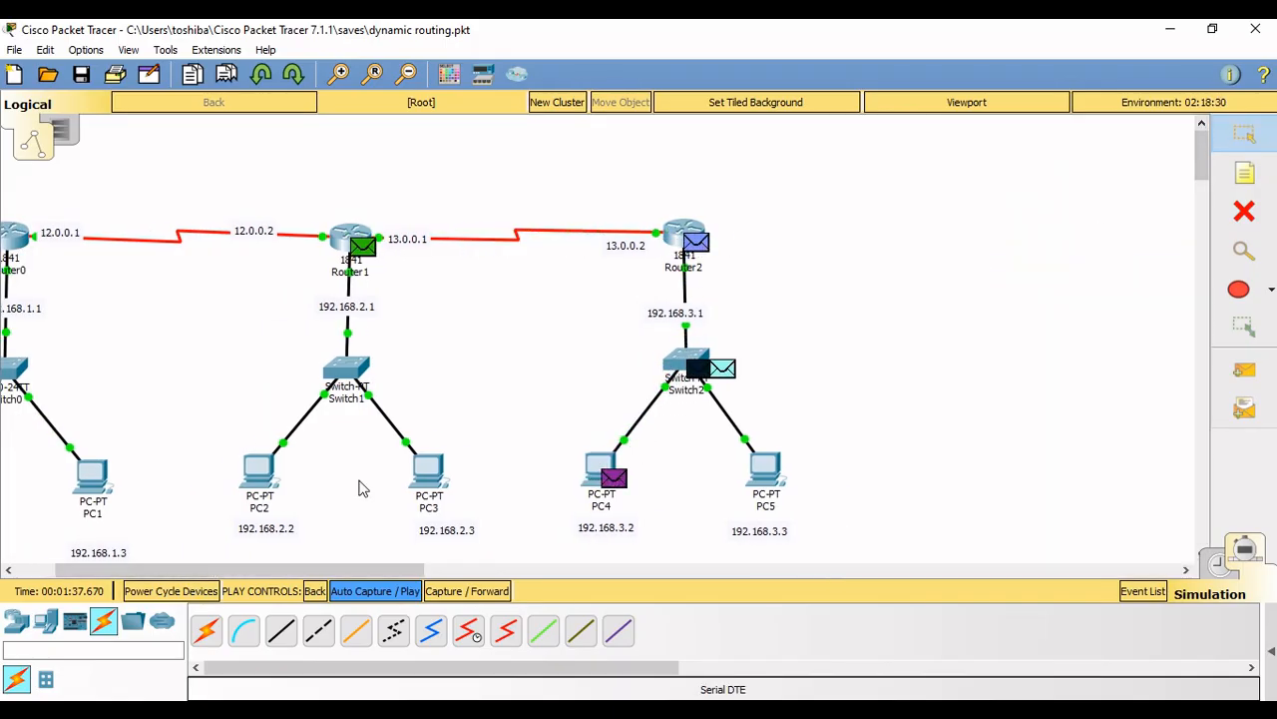
- Return the network to realtime mode and shift Router1 slightly downward in the topology
{"action": "left_click_drag", "start_coordinate": [299, 571], "coordinate": [260, 572]}
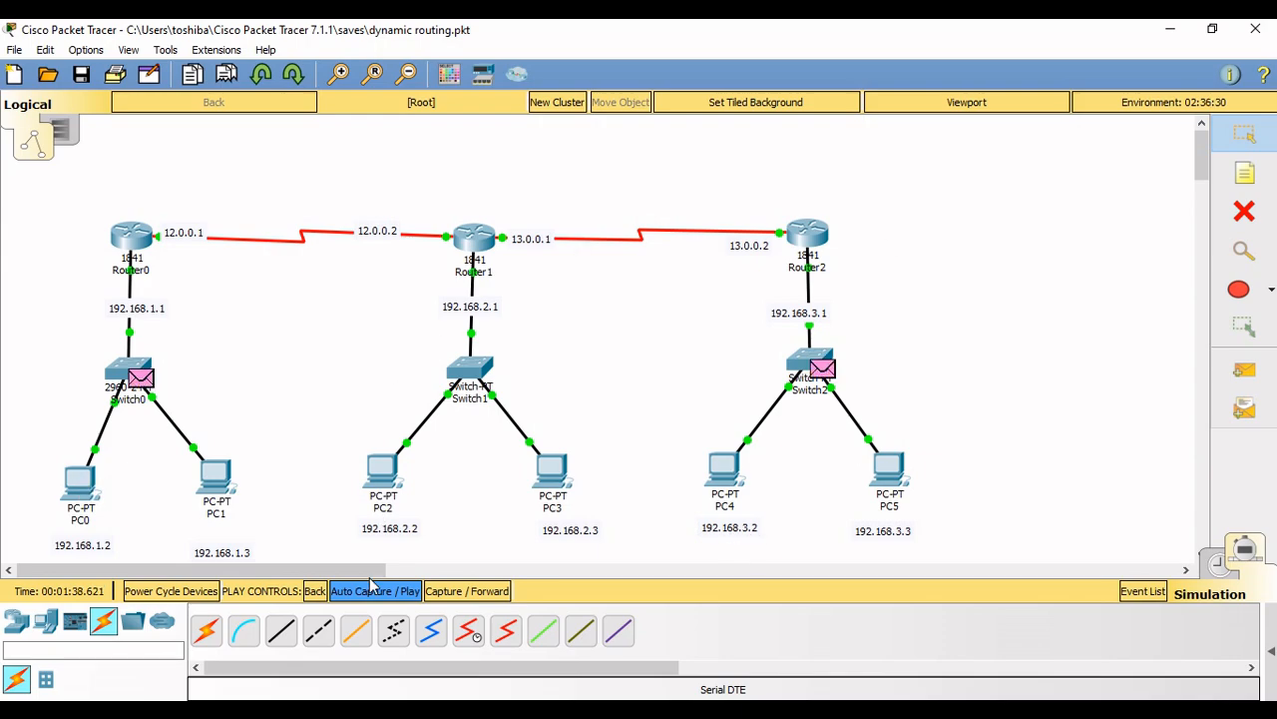
{"action": "left_click", "coordinate": [1217, 567]}
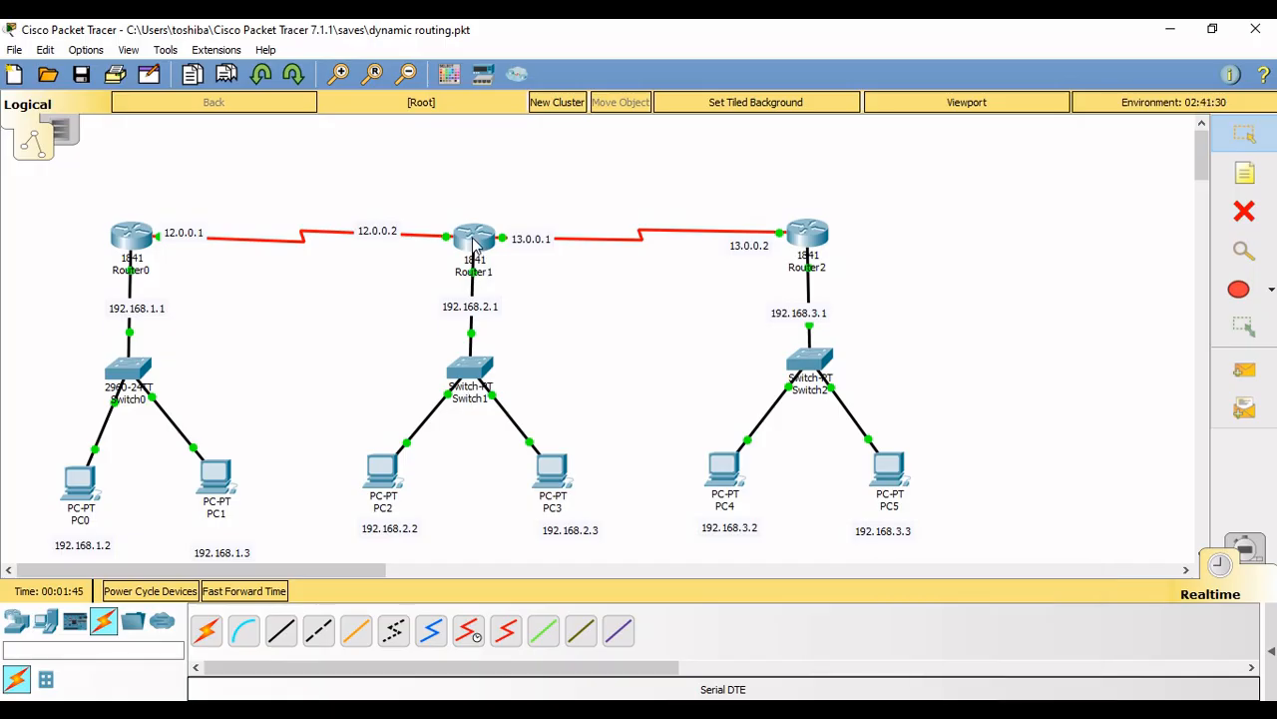
{"action": "mouse_move", "coordinate": [475, 243]}
{"action": "left_mouse_down"}
{"action": "mouse_move", "coordinate": [471, 271]}
{"action": "mouse_move", "coordinate": [472, 249]}
{"action": "left_mouse_up"}
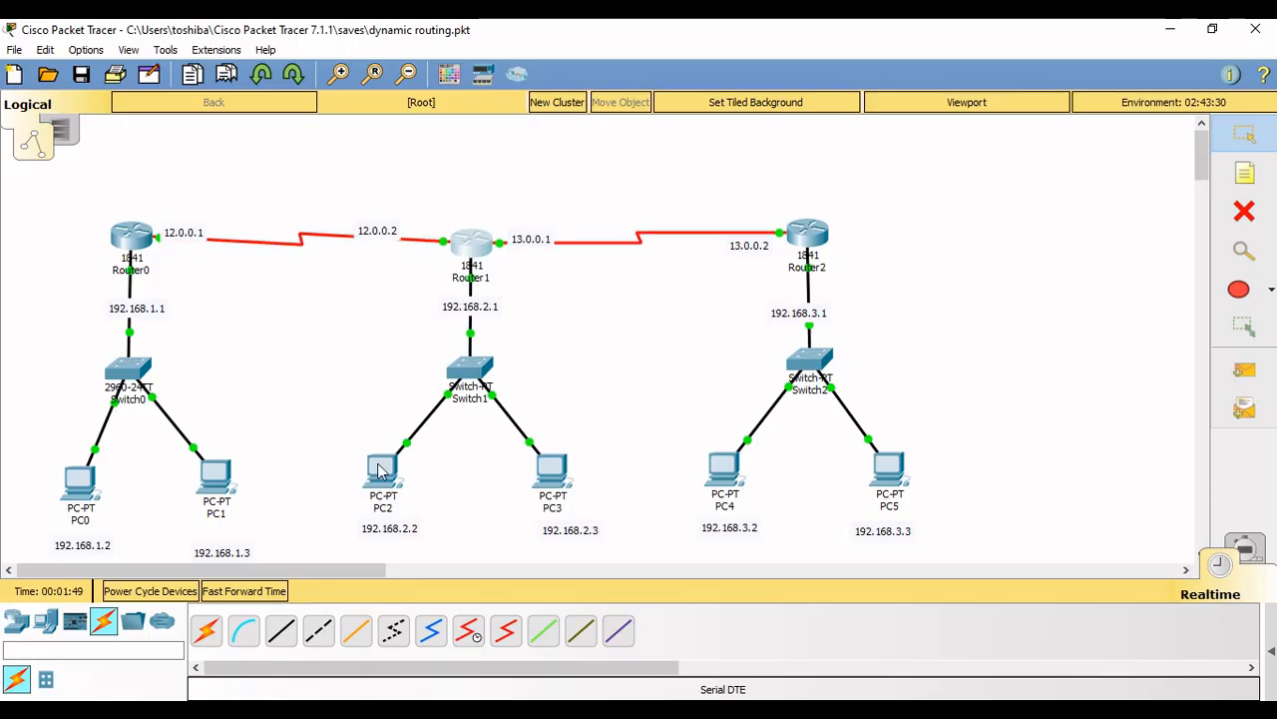
{"action": "mouse_move", "coordinate": [380, 471]}
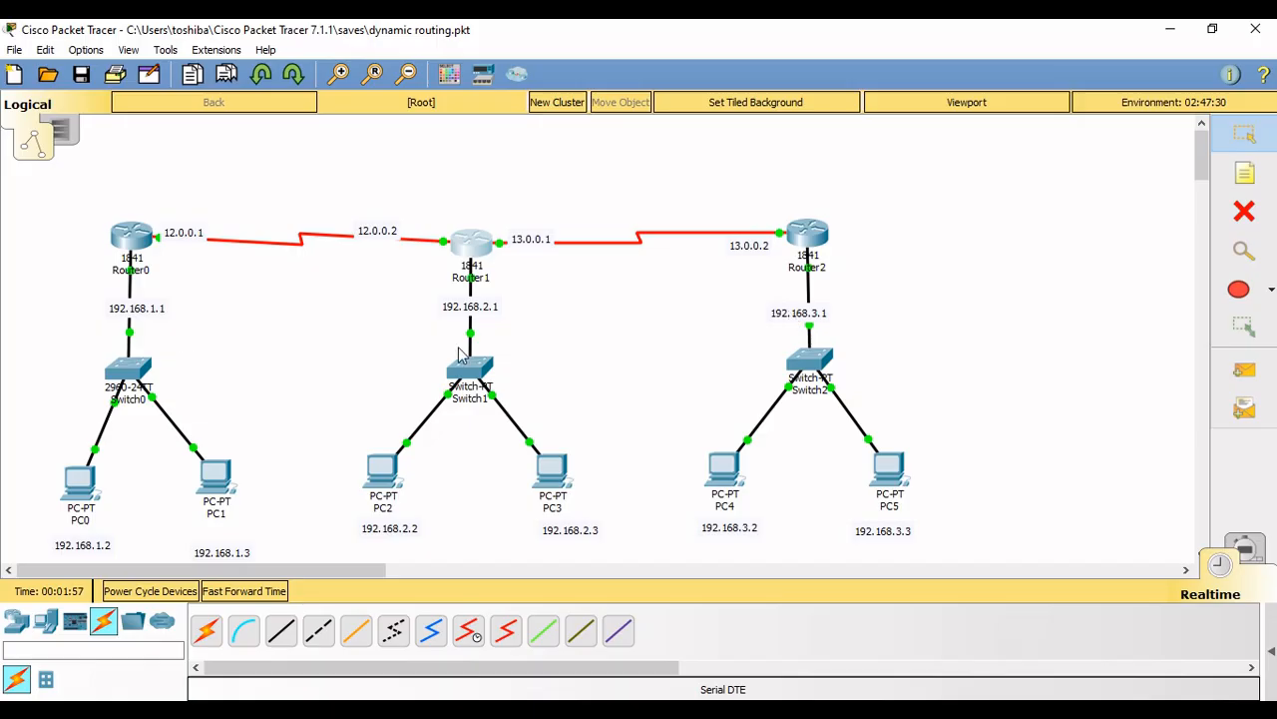
- Review the RIP network addresses configured on Router0 against the addresses in the topology, and close its settings
{"action": "left_click", "coordinate": [127, 237]}
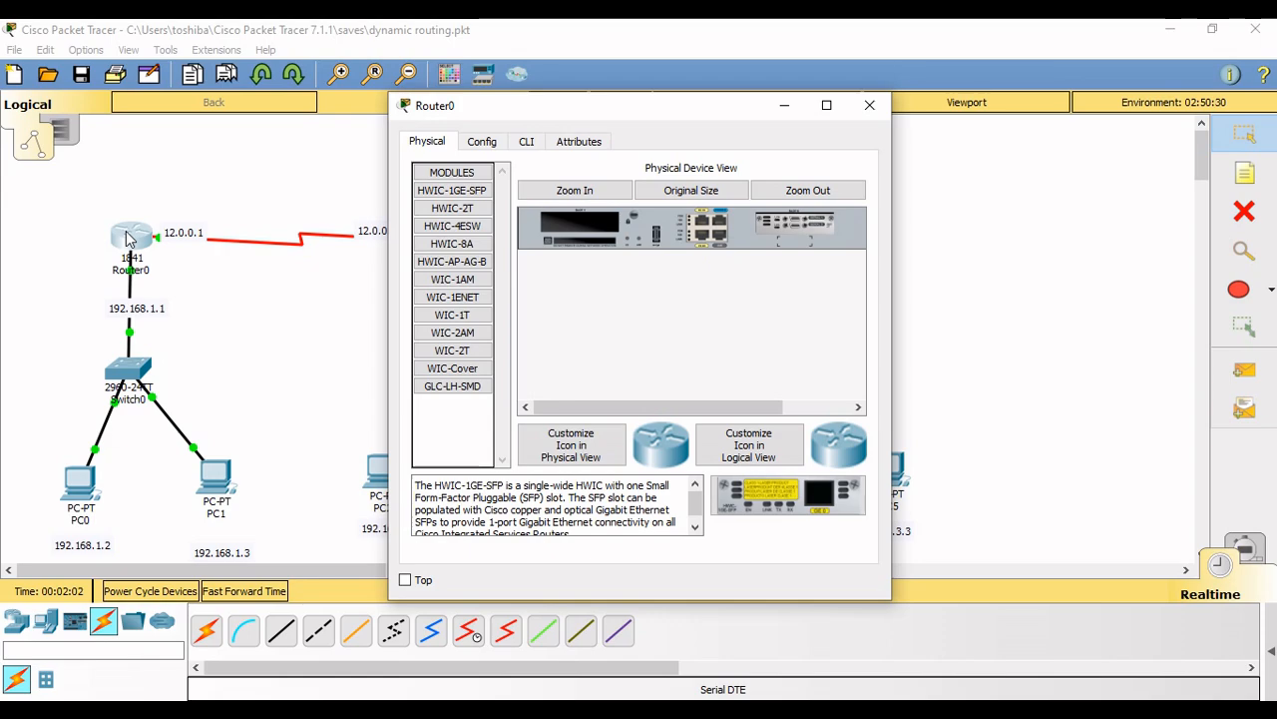
{"action": "left_click", "coordinate": [492, 145]}
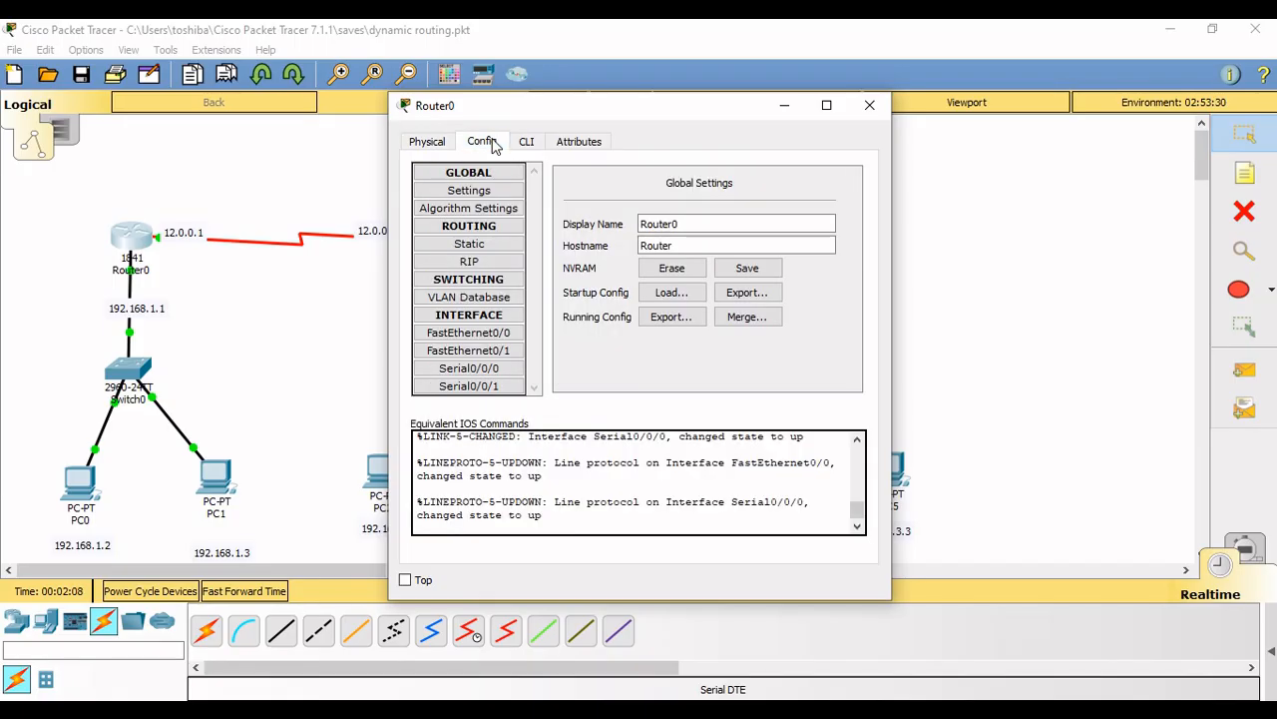
{"action": "left_click", "coordinate": [479, 267]}
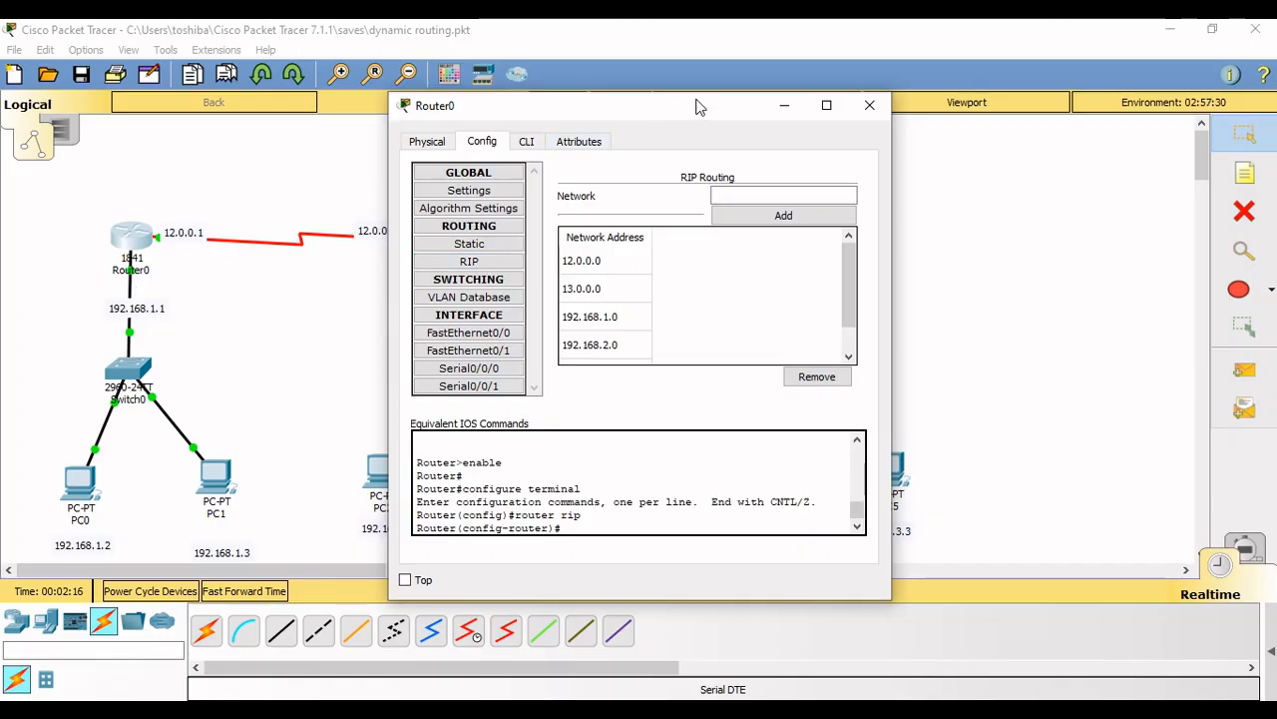
{"action": "left_click_drag", "start_coordinate": [698, 106], "coordinate": [929, 76]}
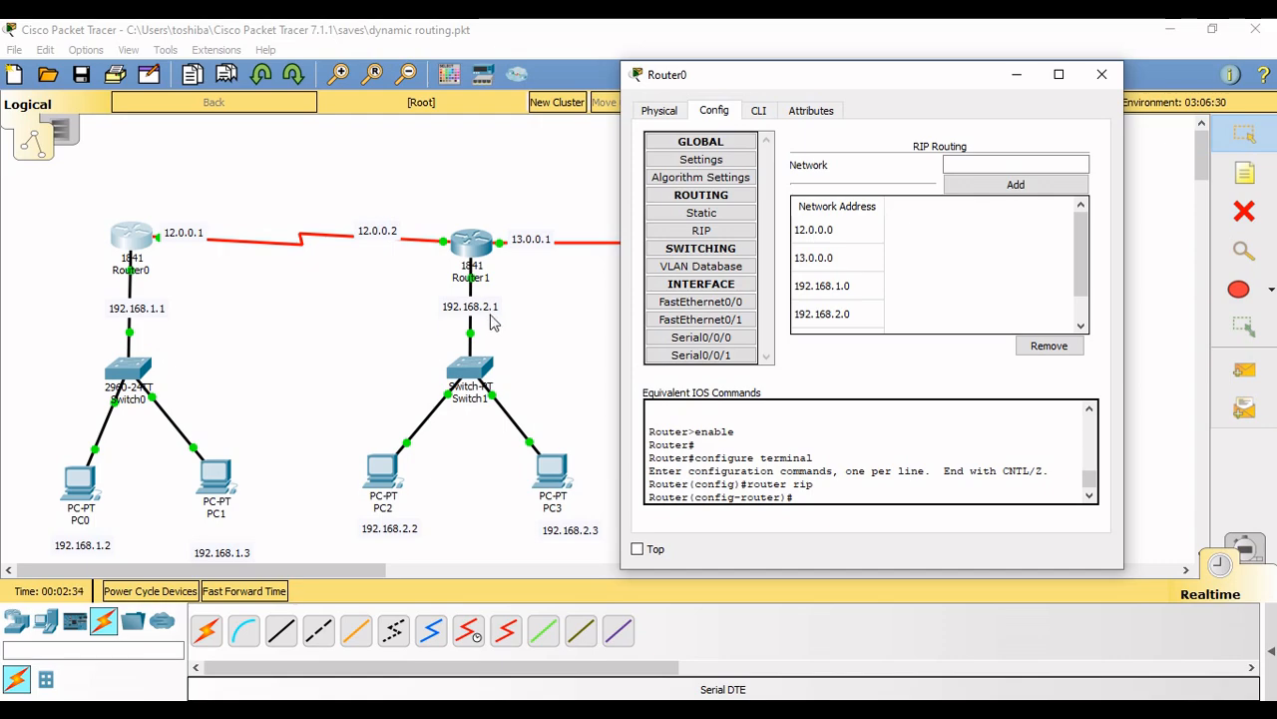
{"action": "left_click_drag", "start_coordinate": [810, 76], "coordinate": [413, 324]}
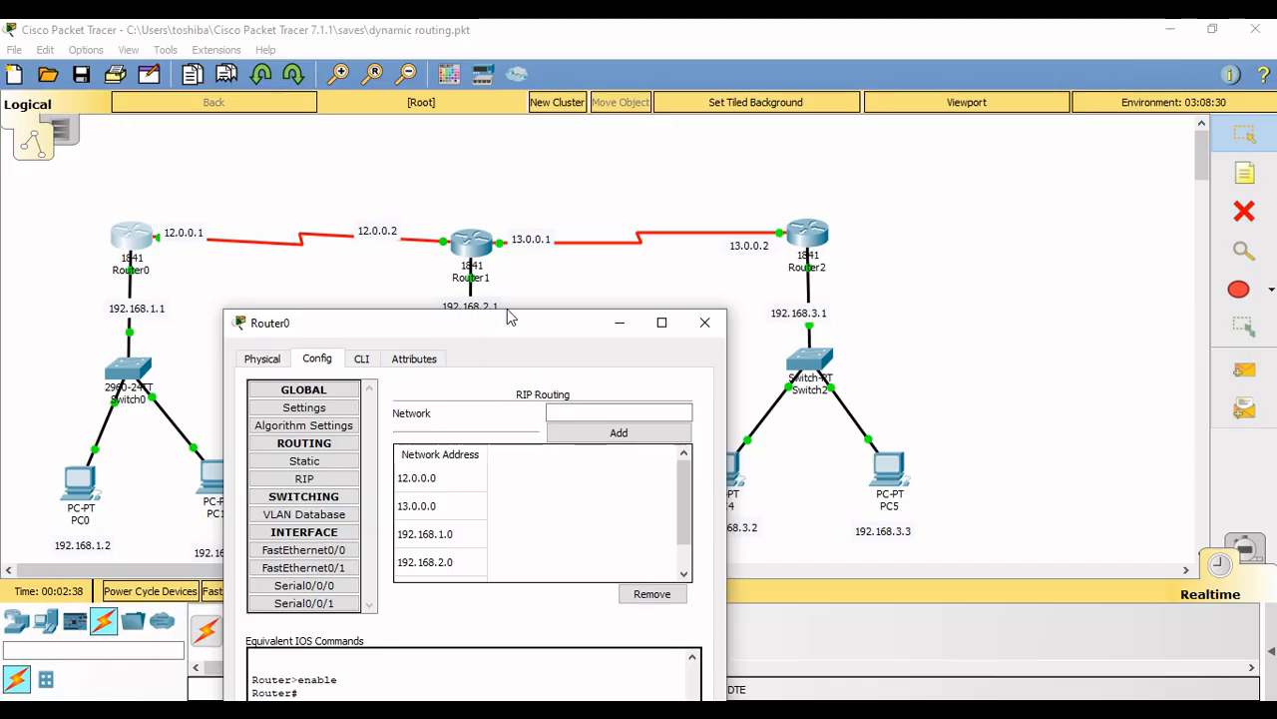
{"action": "left_click_drag", "start_coordinate": [466, 330], "coordinate": [852, 116]}
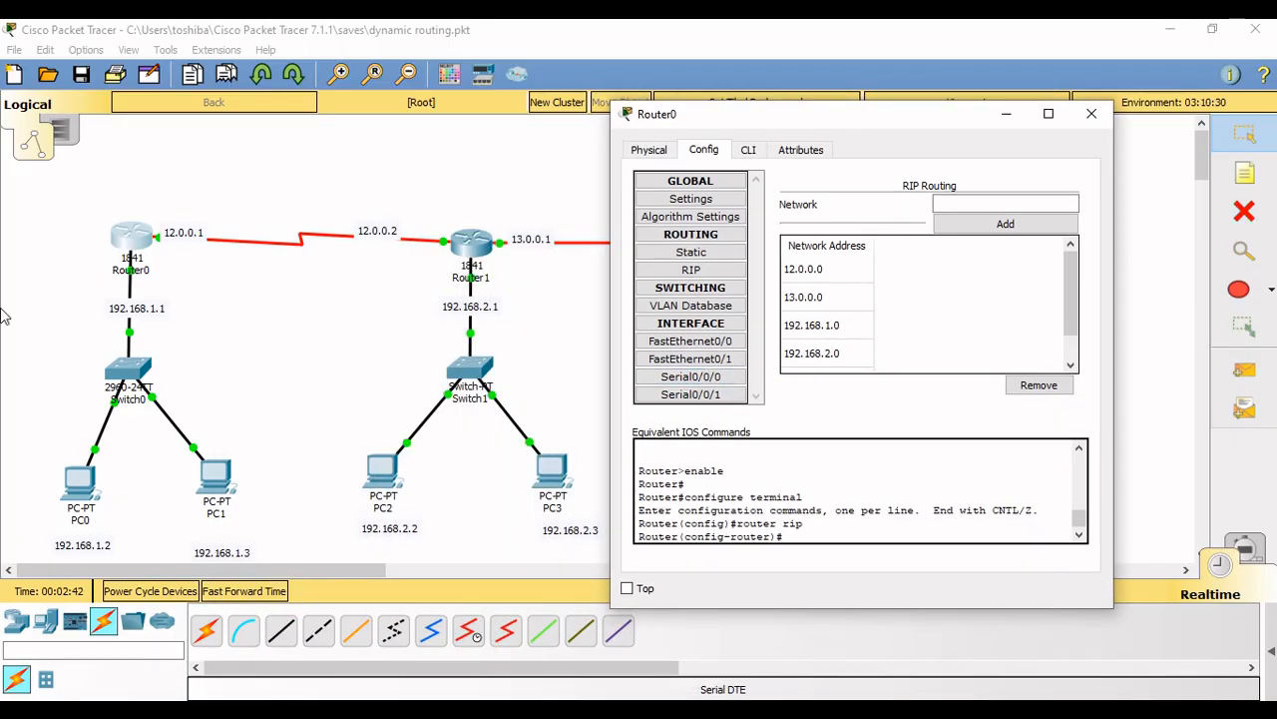
{"action": "left_click", "coordinate": [1101, 115]}
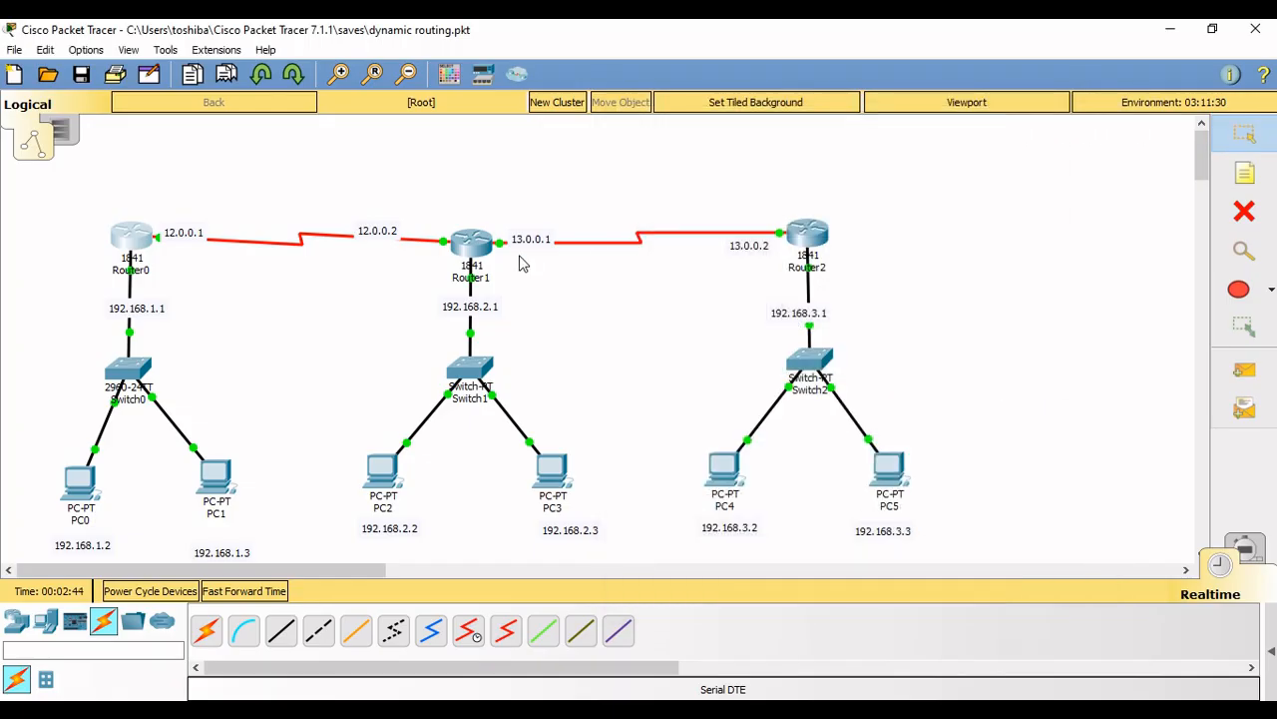
- Check the list of RIP network addresses configured on Router1 and close its settings
{"action": "left_click", "coordinate": [471, 243]}
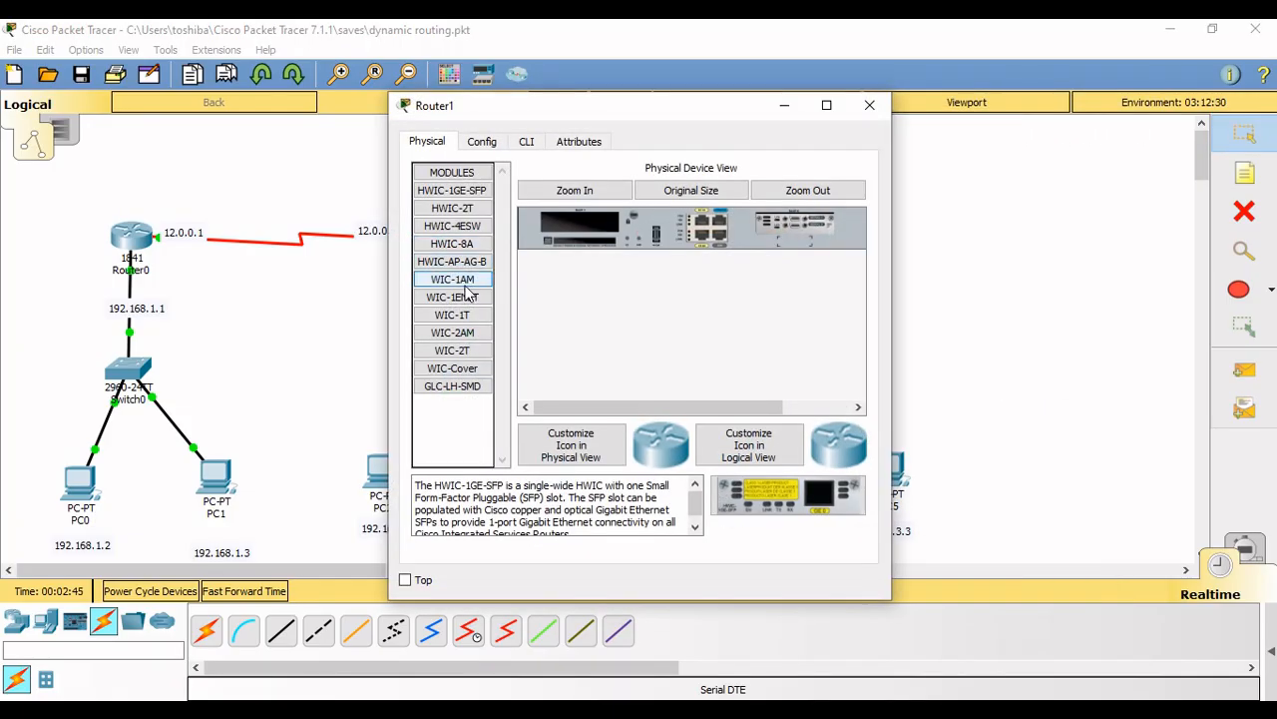
{"action": "left_click", "coordinate": [482, 140]}
{"action": "left_click", "coordinate": [472, 267]}
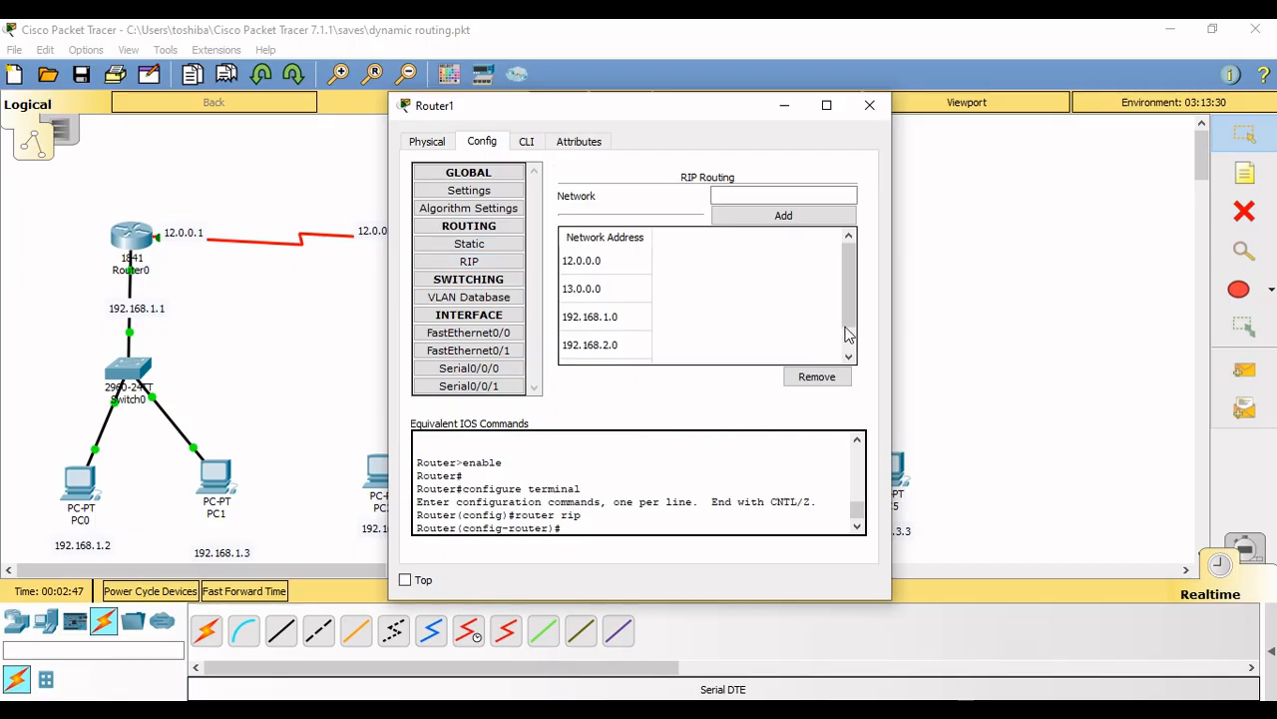
{"action": "mouse_move", "coordinate": [847, 285]}
{"action": "left_mouse_down"}
{"action": "mouse_move", "coordinate": [850, 315]}
{"action": "mouse_move", "coordinate": [847, 282]}
{"action": "left_mouse_up"}
{"action": "left_click", "coordinate": [871, 106]}
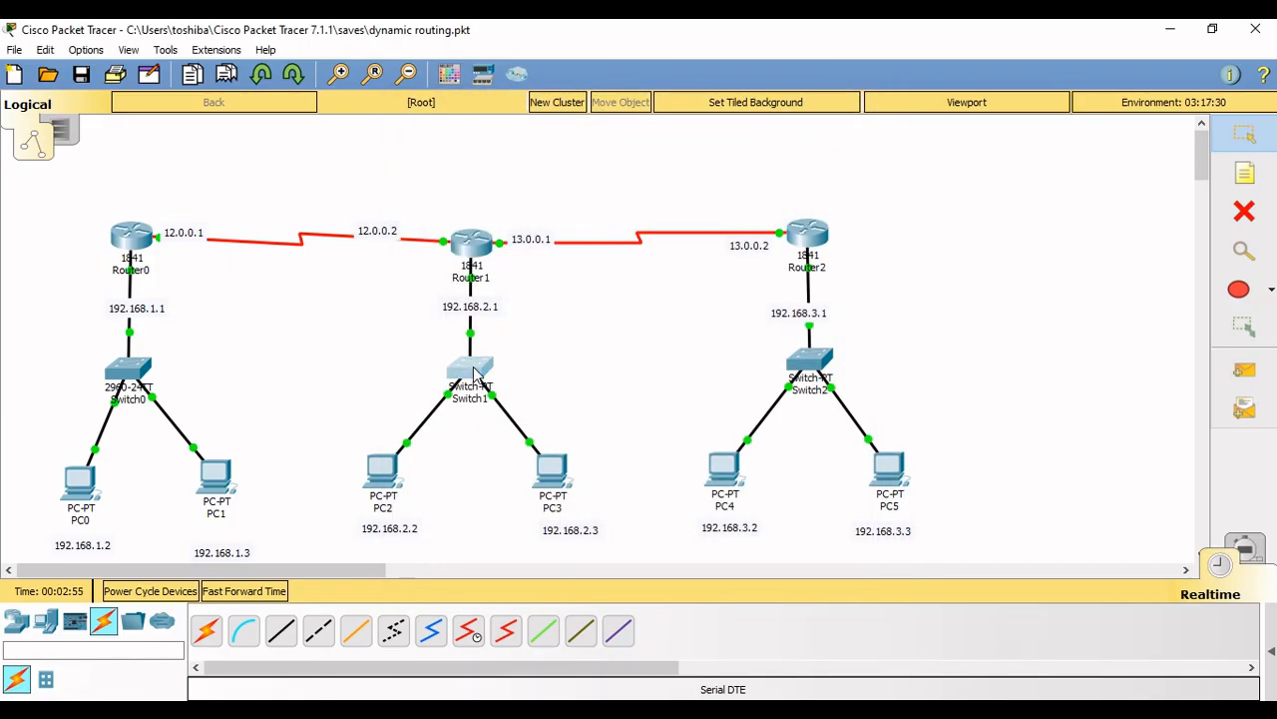
- Move Switch1, Router1 and the 192.168.2.1 label lower to clear space between Router0 and Router2
{"action": "left_click_drag", "start_coordinate": [475, 371], "coordinate": [472, 396]}
{"action": "left_click_drag", "start_coordinate": [465, 250], "coordinate": [475, 357]}
{"action": "left_click_drag", "start_coordinate": [477, 304], "coordinate": [477, 316]}
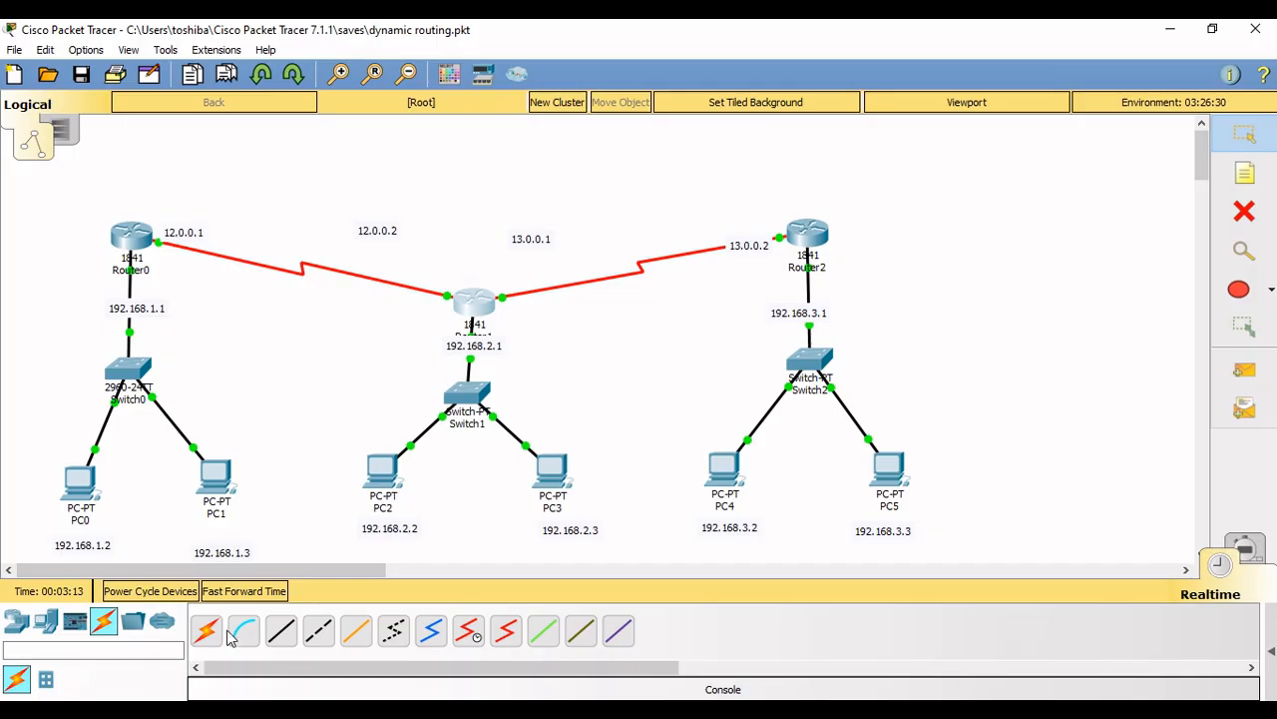
- Connect Router0's Serial0/0/1 port to Router2's Serial0/0/1 port with a Serial DTE cable
{"action": "left_click", "coordinate": [507, 635]}
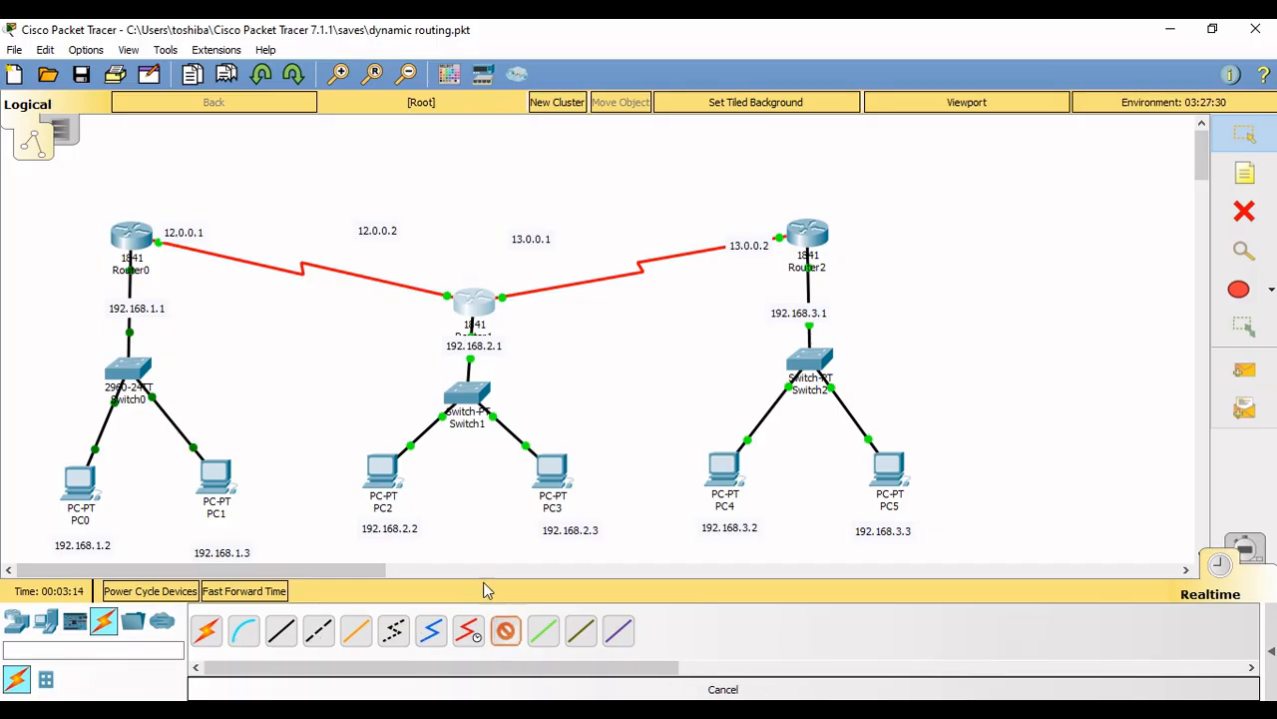
{"action": "left_click", "coordinate": [141, 229]}
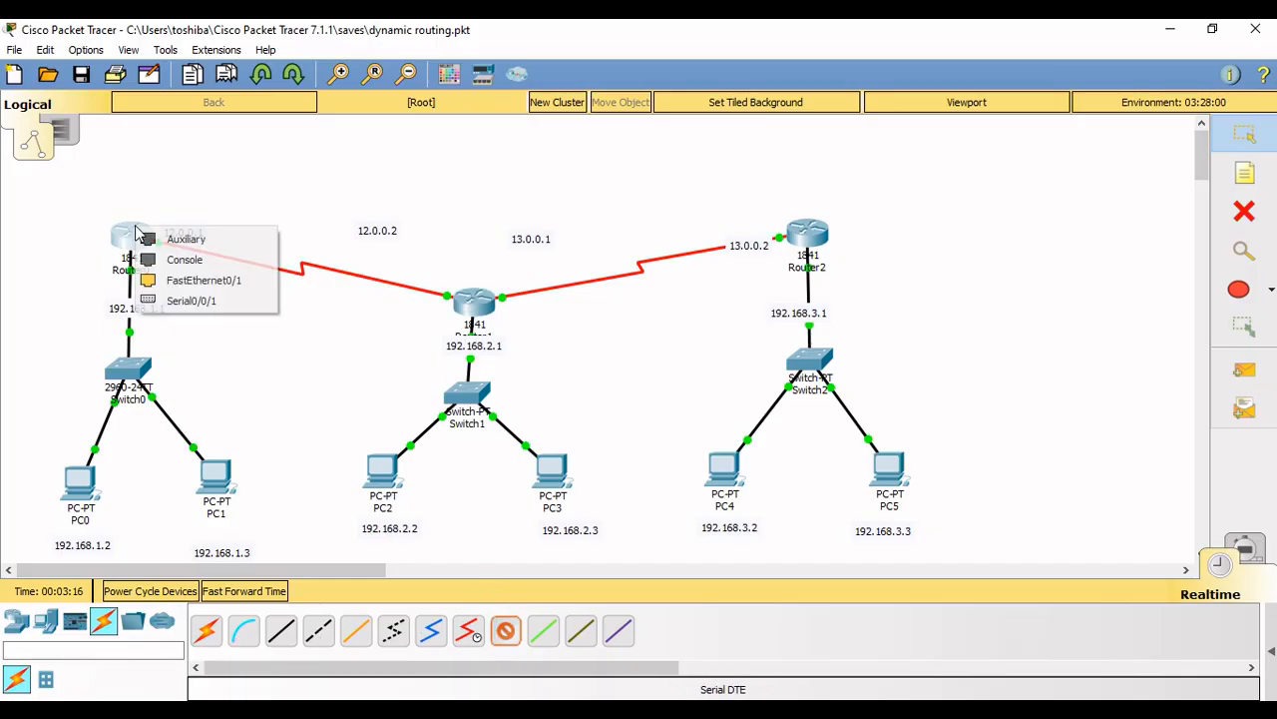
{"action": "left_click", "coordinate": [172, 300]}
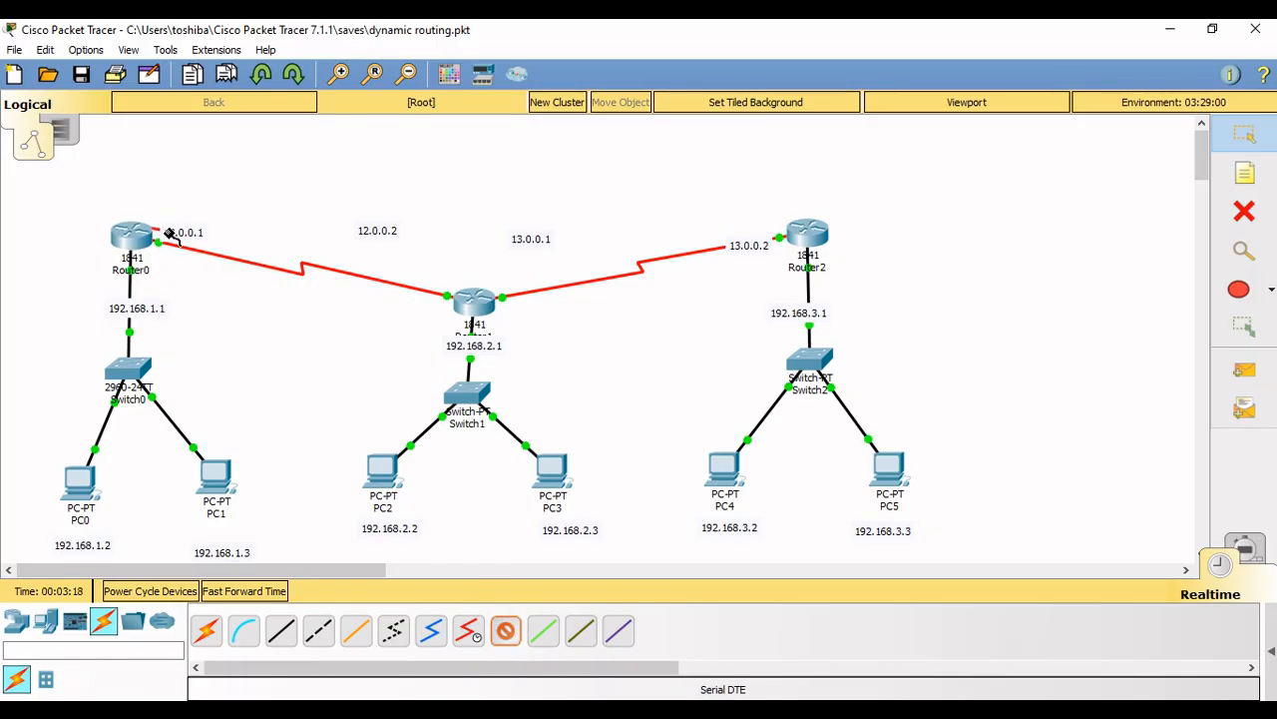
{"action": "left_click", "coordinate": [806, 234]}
{"action": "left_click", "coordinate": [858, 305]}
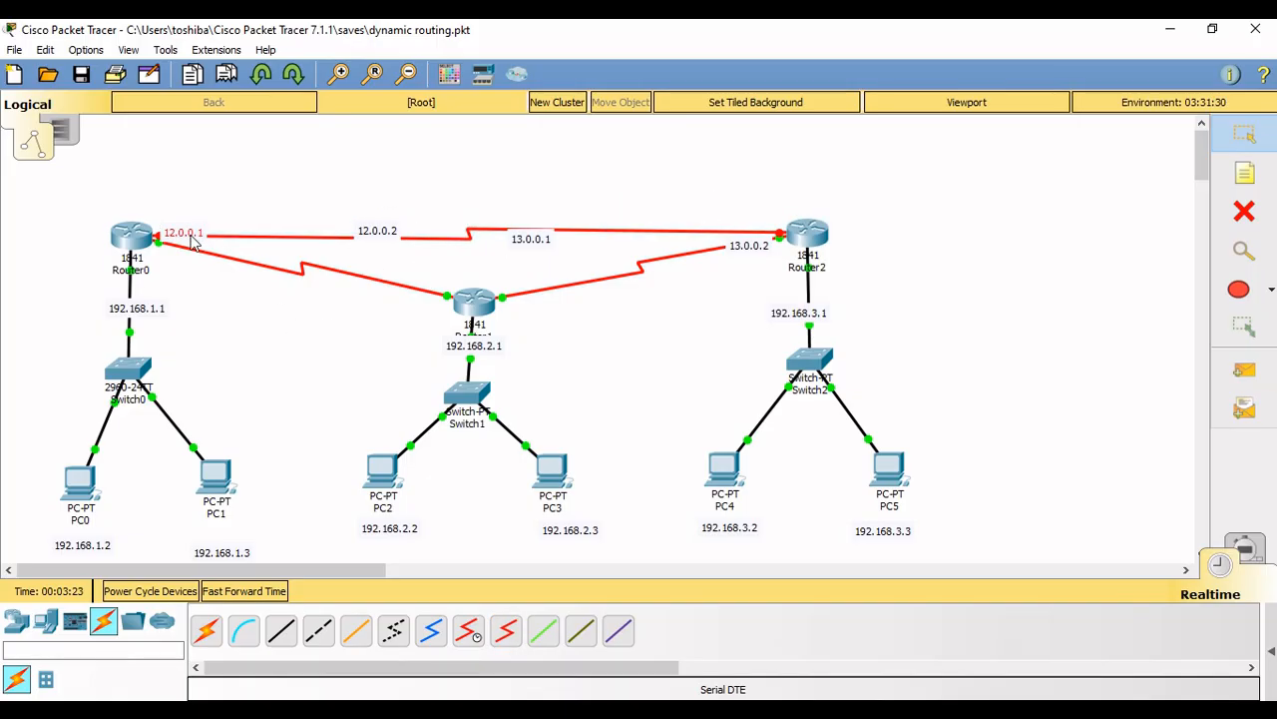
- Move the 12.0.0.1, 12.0.0.2 and 13.0.0.1 labels beside their serial link ends at Router0 and Router1
{"action": "left_click_drag", "start_coordinate": [190, 234], "coordinate": [203, 252]}
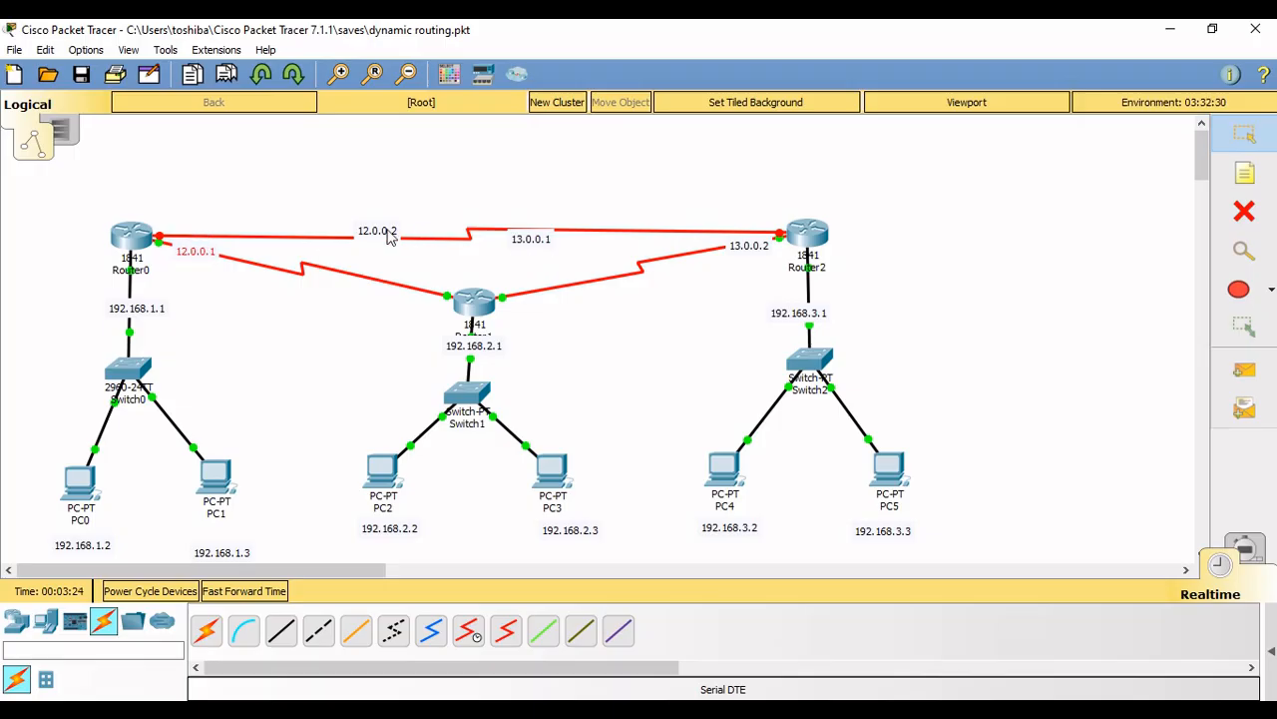
{"action": "left_click_drag", "start_coordinate": [393, 230], "coordinate": [417, 292]}
{"action": "left_click_drag", "start_coordinate": [540, 237], "coordinate": [539, 286]}
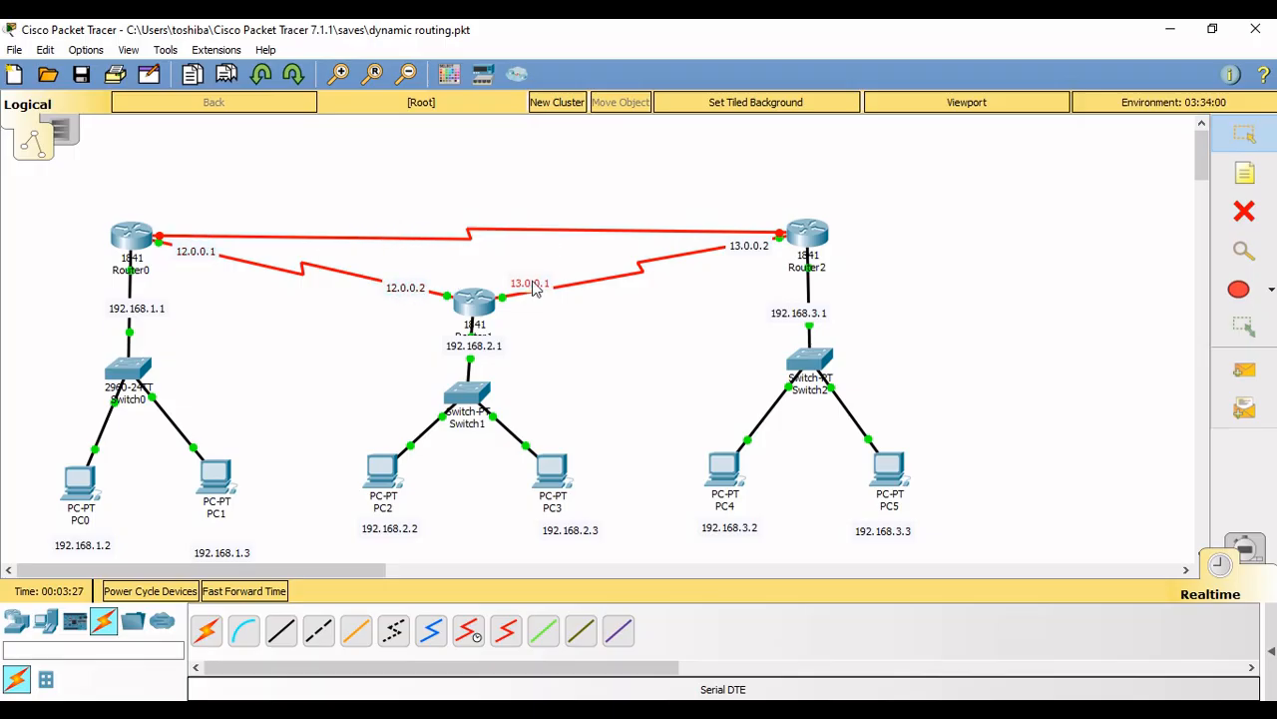
- Label the direct Router0–Router2 link with notes: 14.0.0.1 at Router0 and 14.0.0.2 at Router2
{"action": "left_click", "coordinate": [1244, 174]}
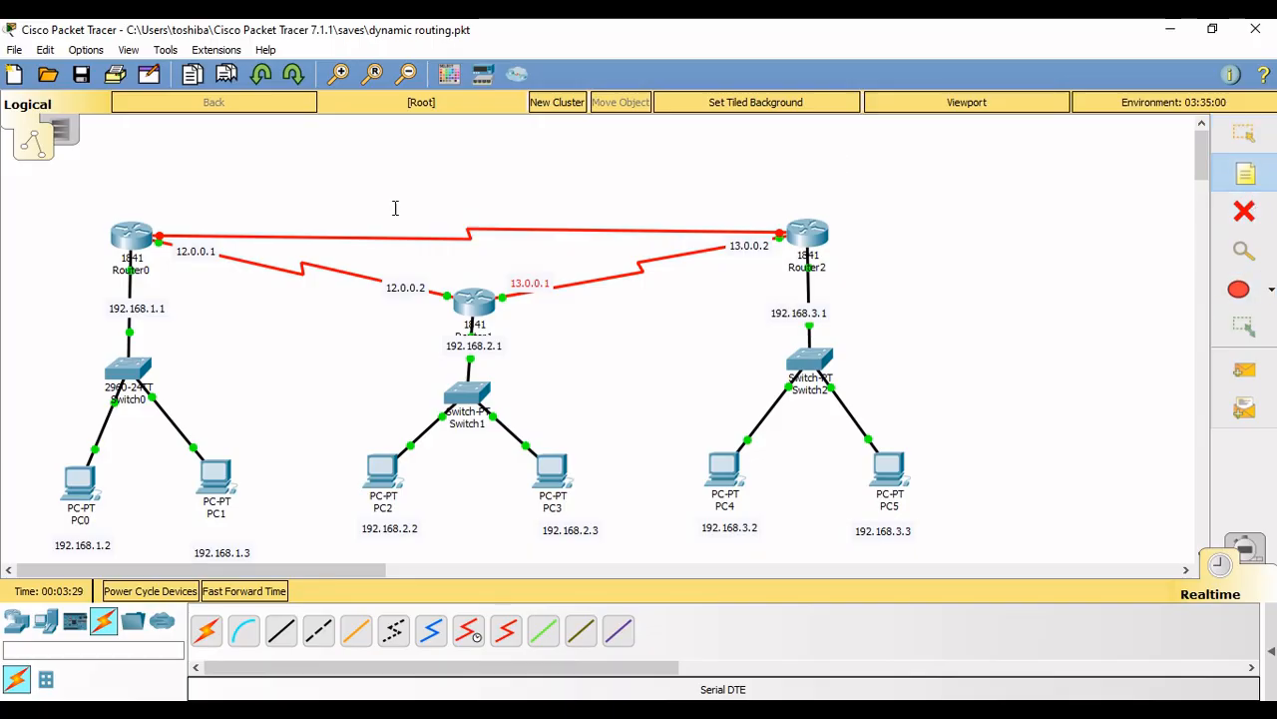
{"action": "left_click", "coordinate": [171, 225]}
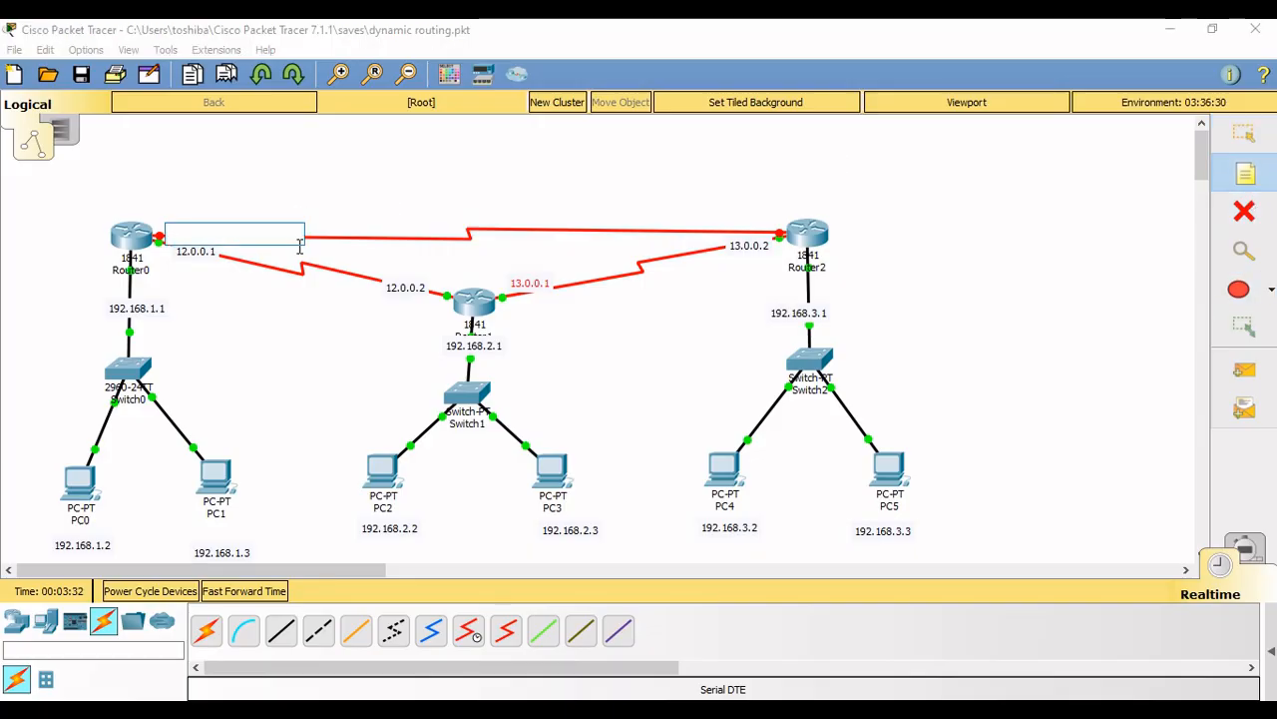
{"action": "type", "text": "14.0.0.1"}
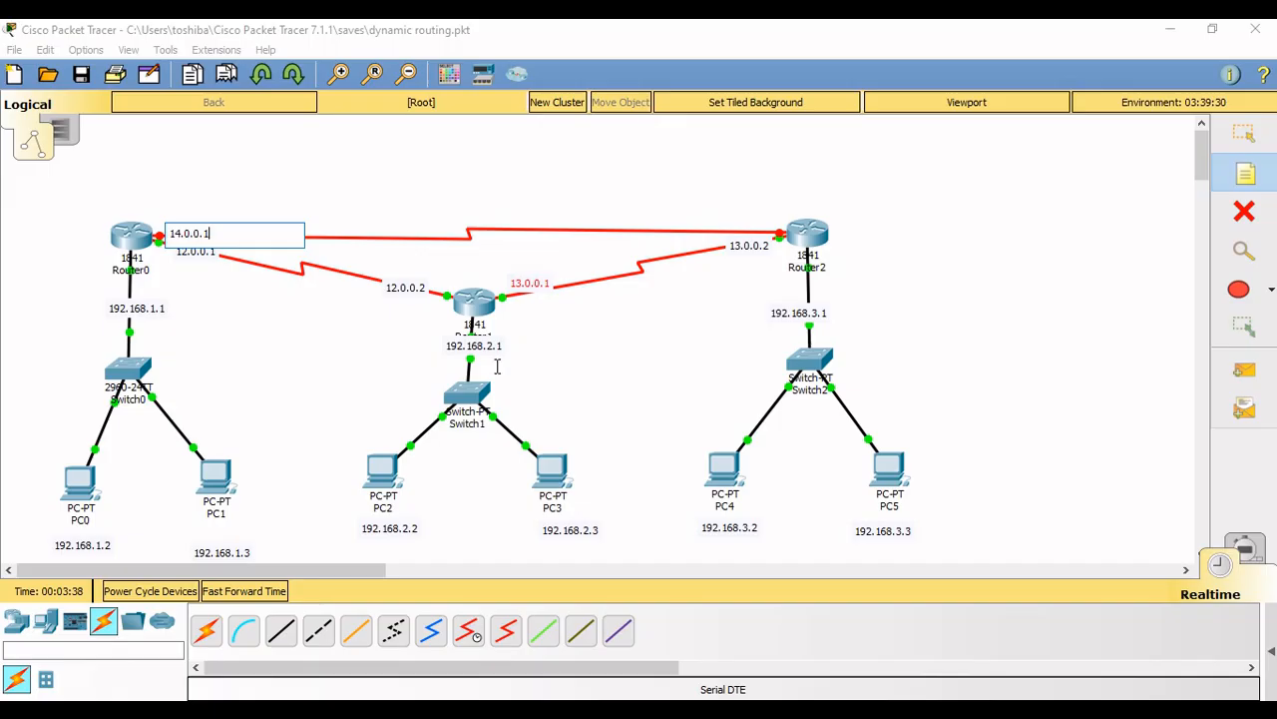
{"action": "left_click", "coordinate": [714, 226]}
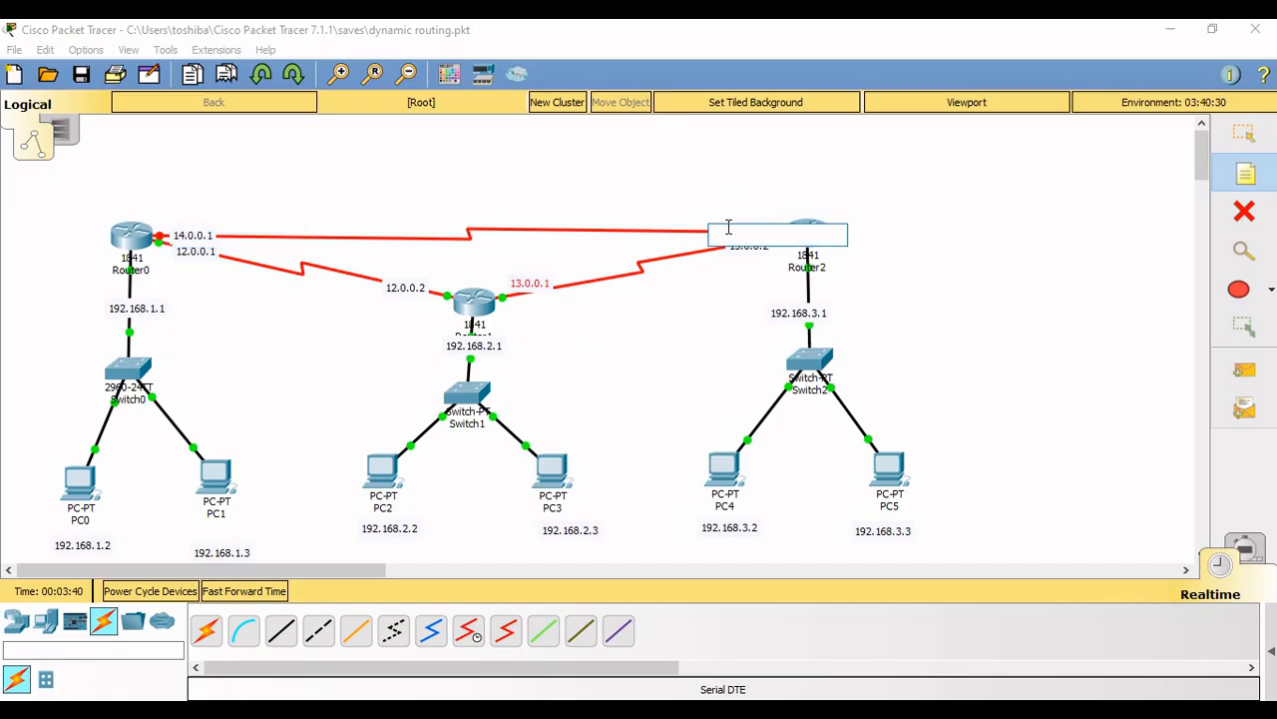
{"action": "type", "text": "14.0.0."}
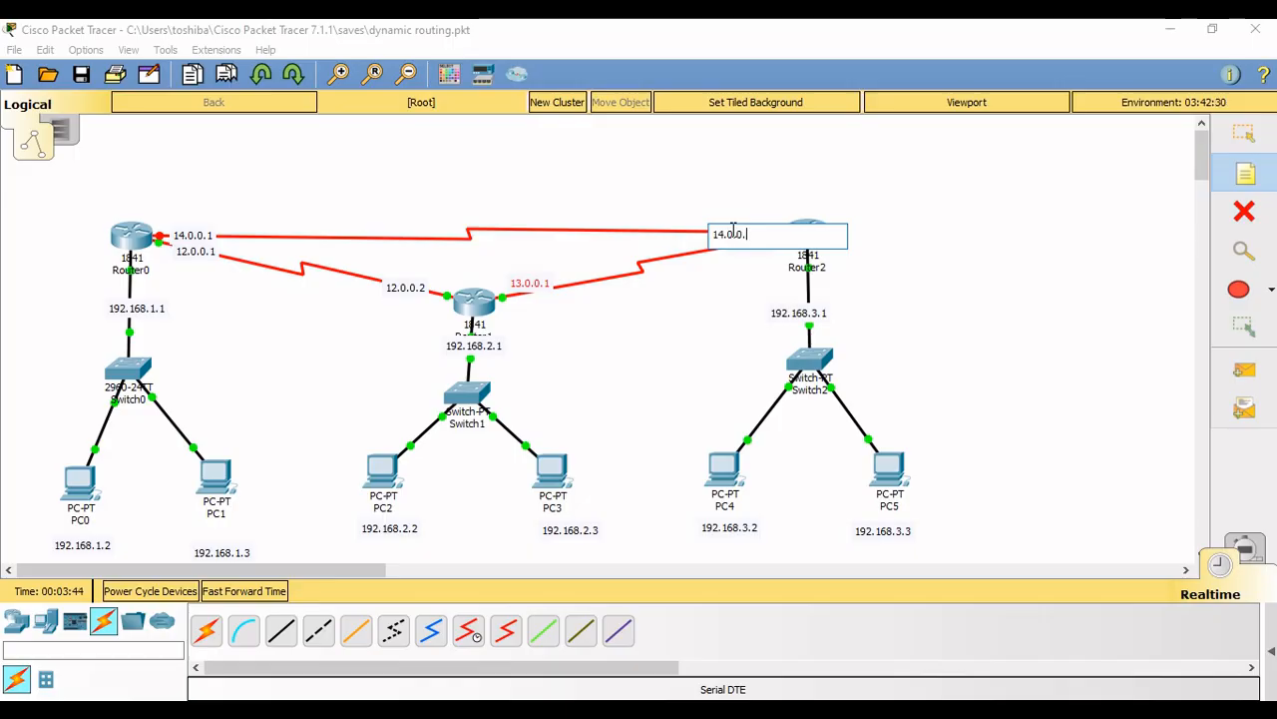
{"action": "type", "text": "2"}
{"action": "left_click", "coordinate": [1245, 133]}
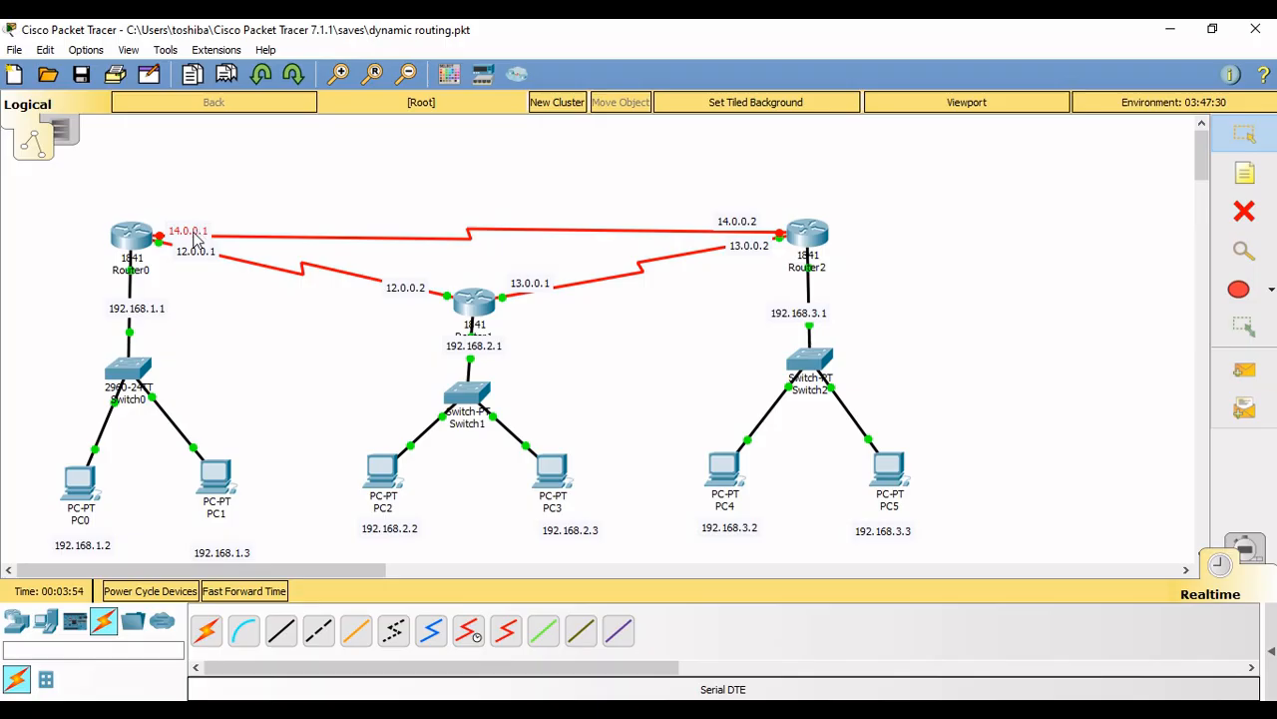
- Configure Router0's Serial0/0/1 with IP address 14.0.0.1 and subnet mask 255.0.0.0, turn the port on, and close the settings
{"action": "left_click", "coordinate": [137, 236]}
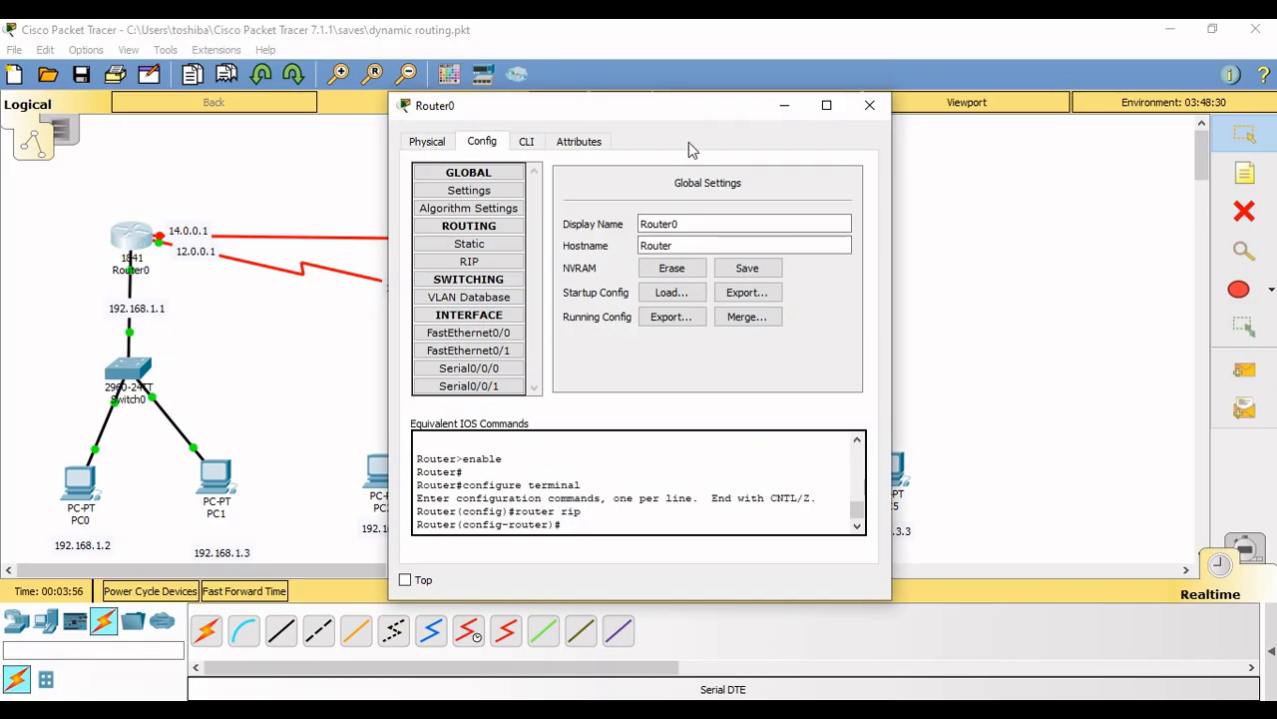
{"action": "left_click", "coordinate": [870, 105]}
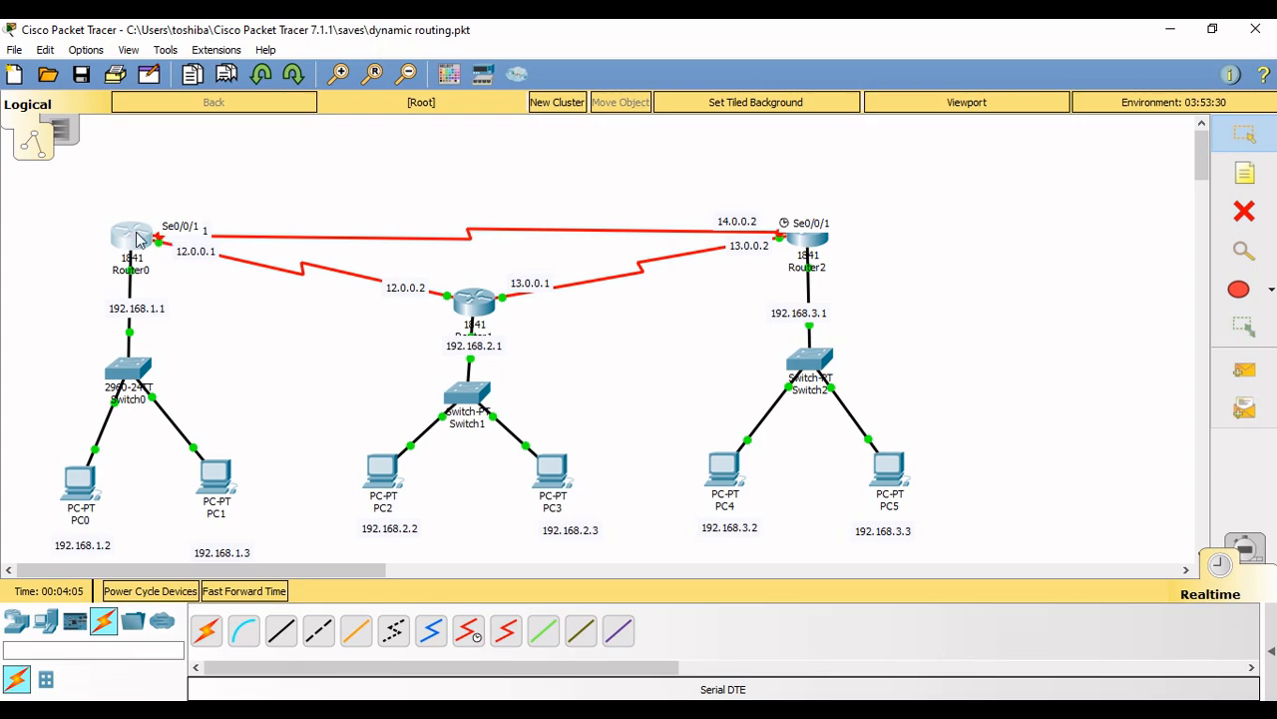
{"action": "left_click", "coordinate": [137, 239]}
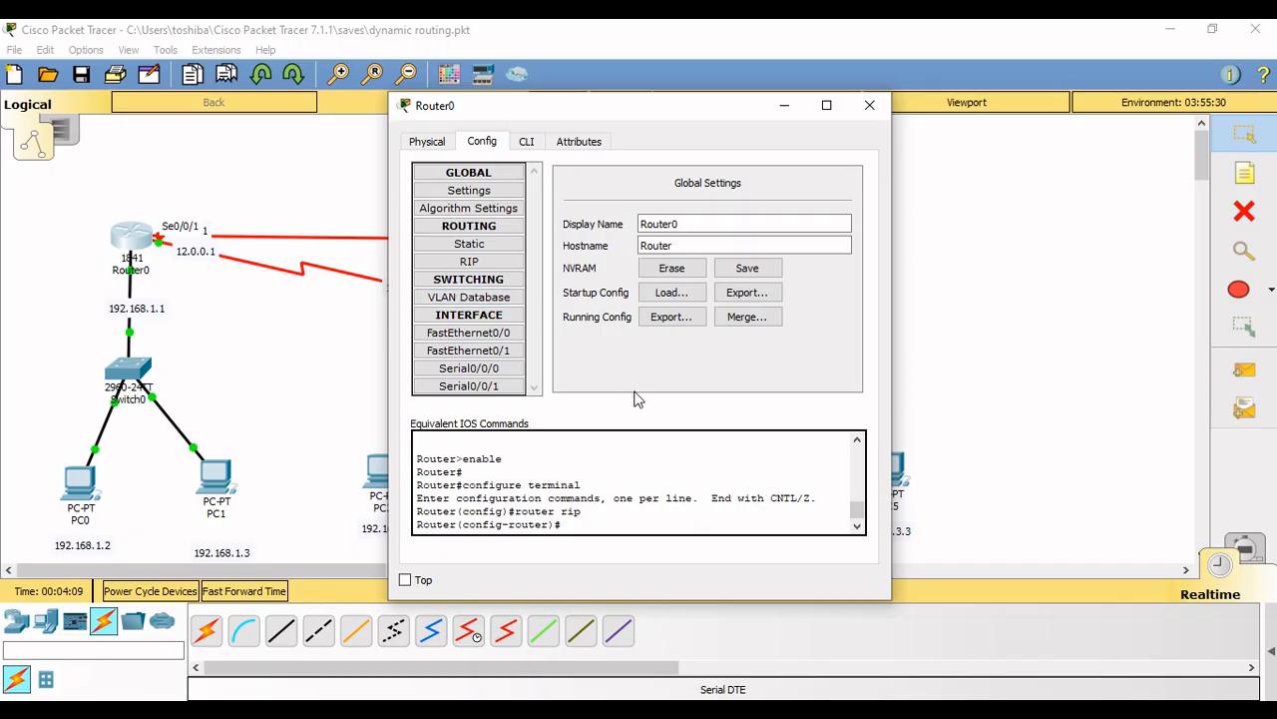
{"action": "left_click", "coordinate": [469, 386]}
{"action": "left_click", "coordinate": [762, 263]}
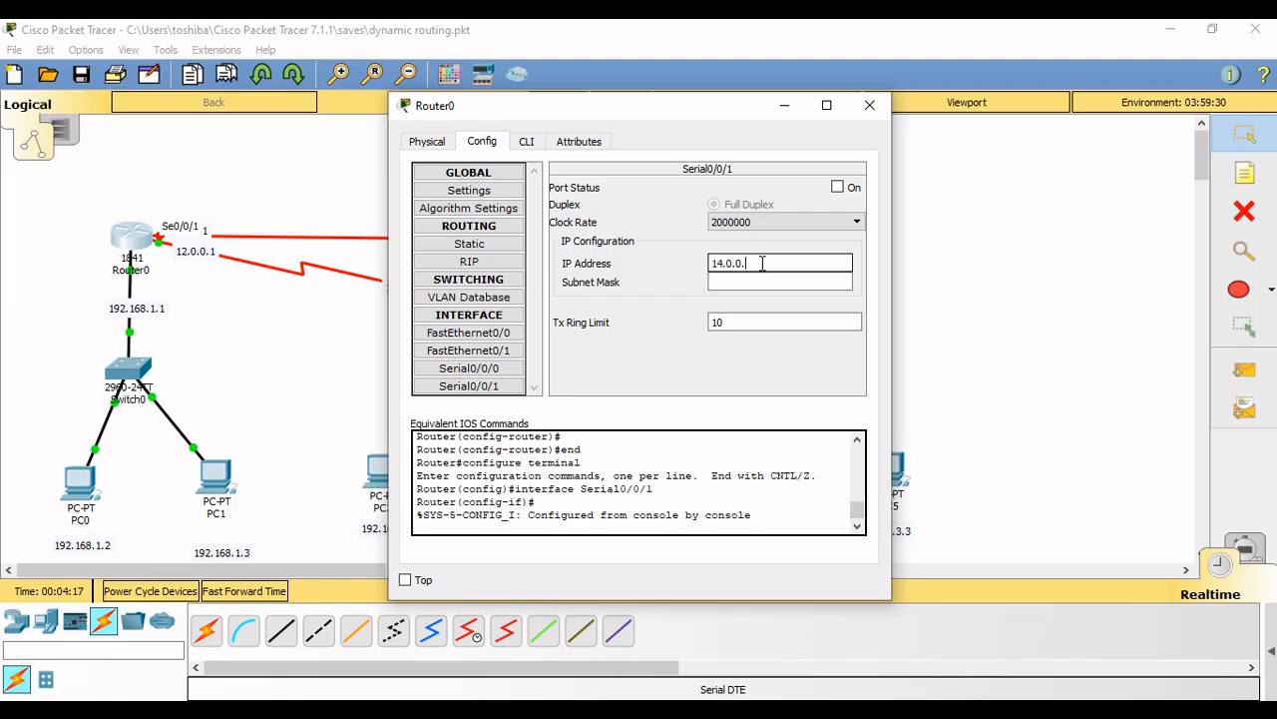
{"action": "key", "text": "Tab"}
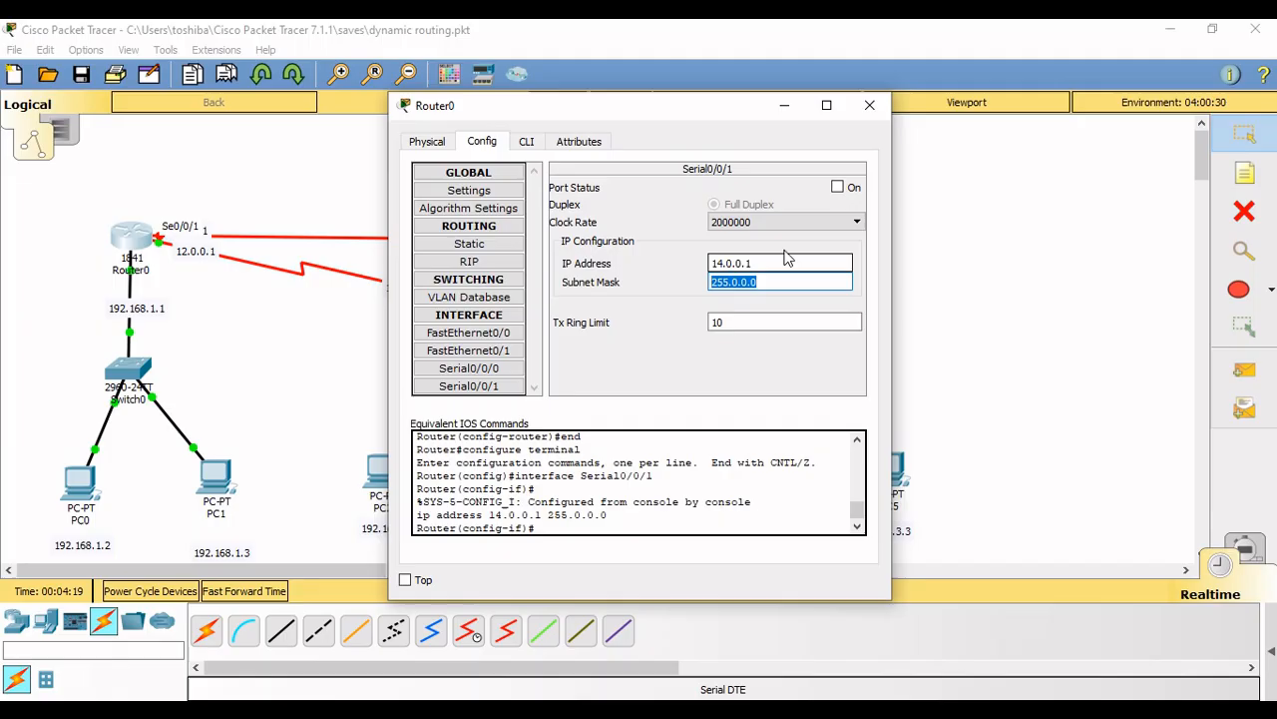
{"action": "left_click", "coordinate": [837, 186]}
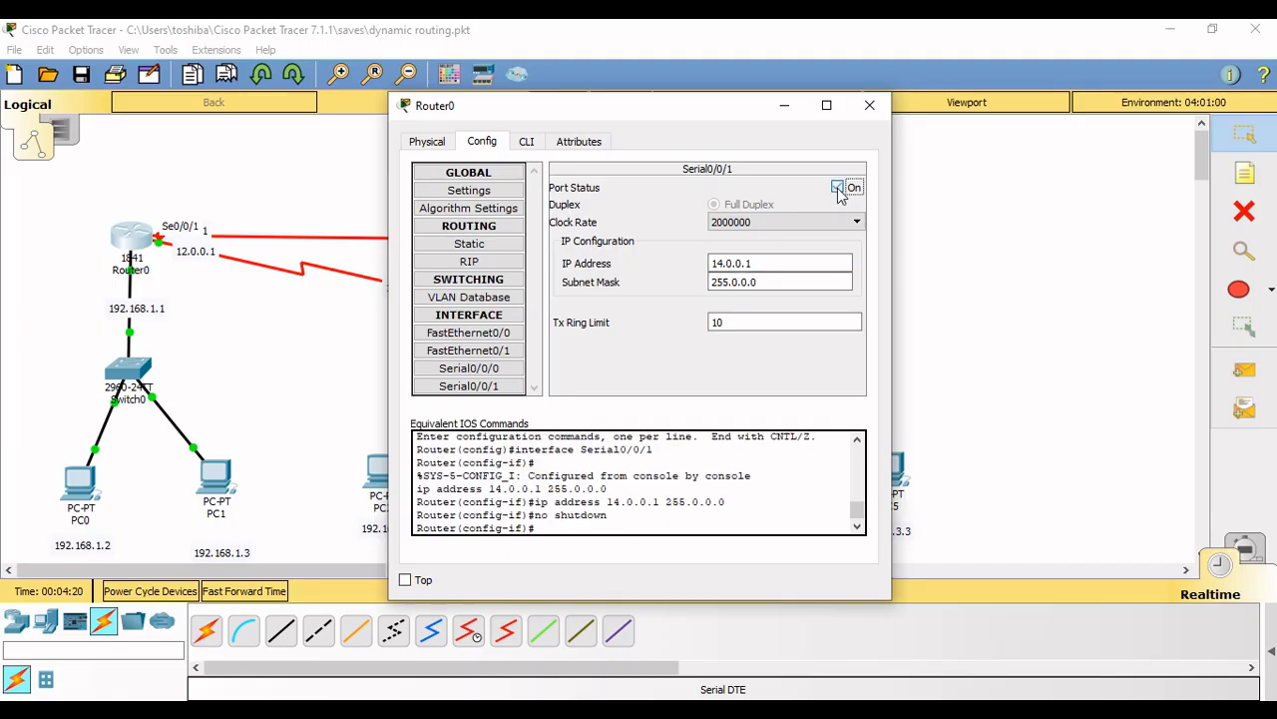
{"action": "left_click", "coordinate": [882, 106]}
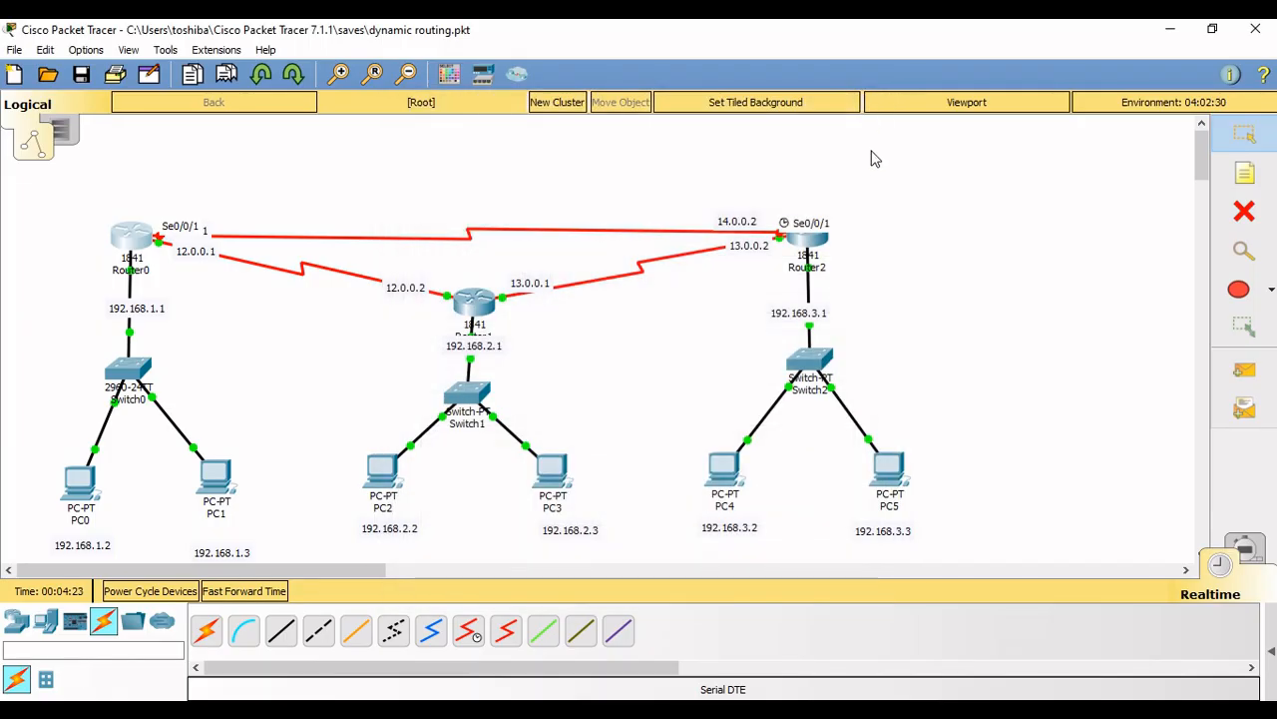
- Configure Router2's Serial0/0/1 with IP address 14.0.0.2 and subnet mask 255.0.0.0, turn the port on, and close the settings
{"action": "left_click", "coordinate": [811, 239]}
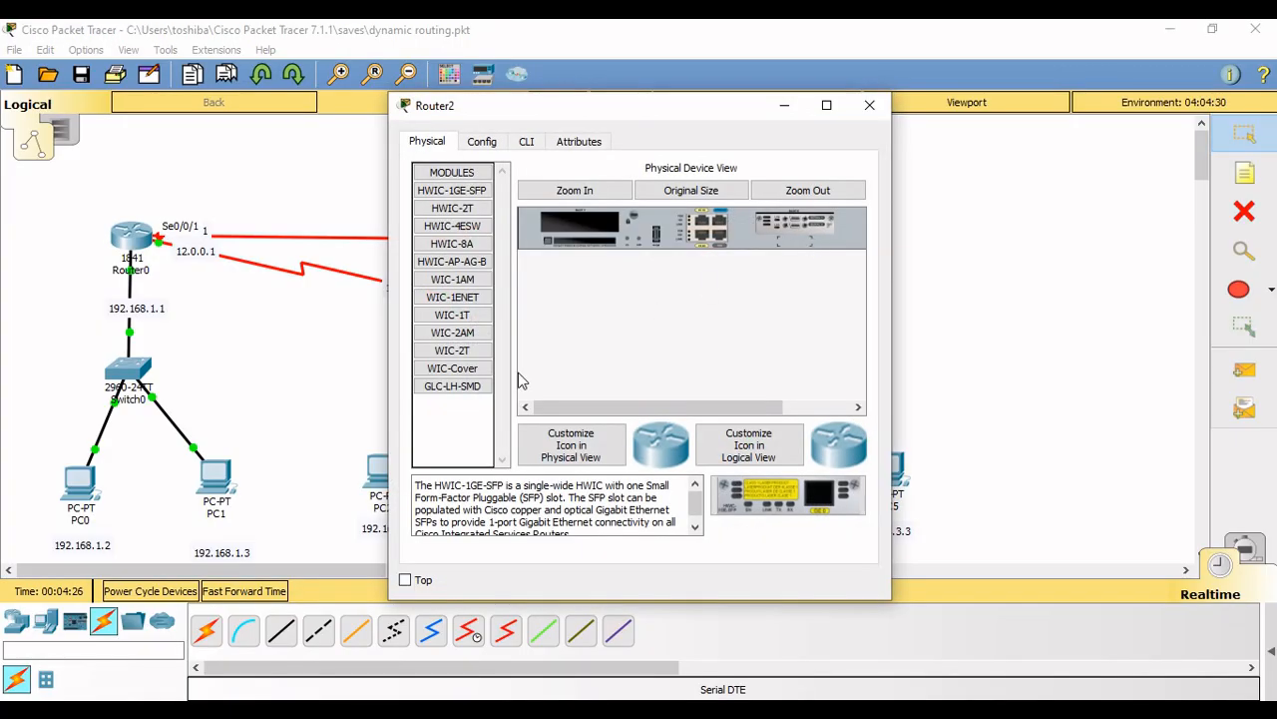
{"action": "left_click", "coordinate": [482, 142]}
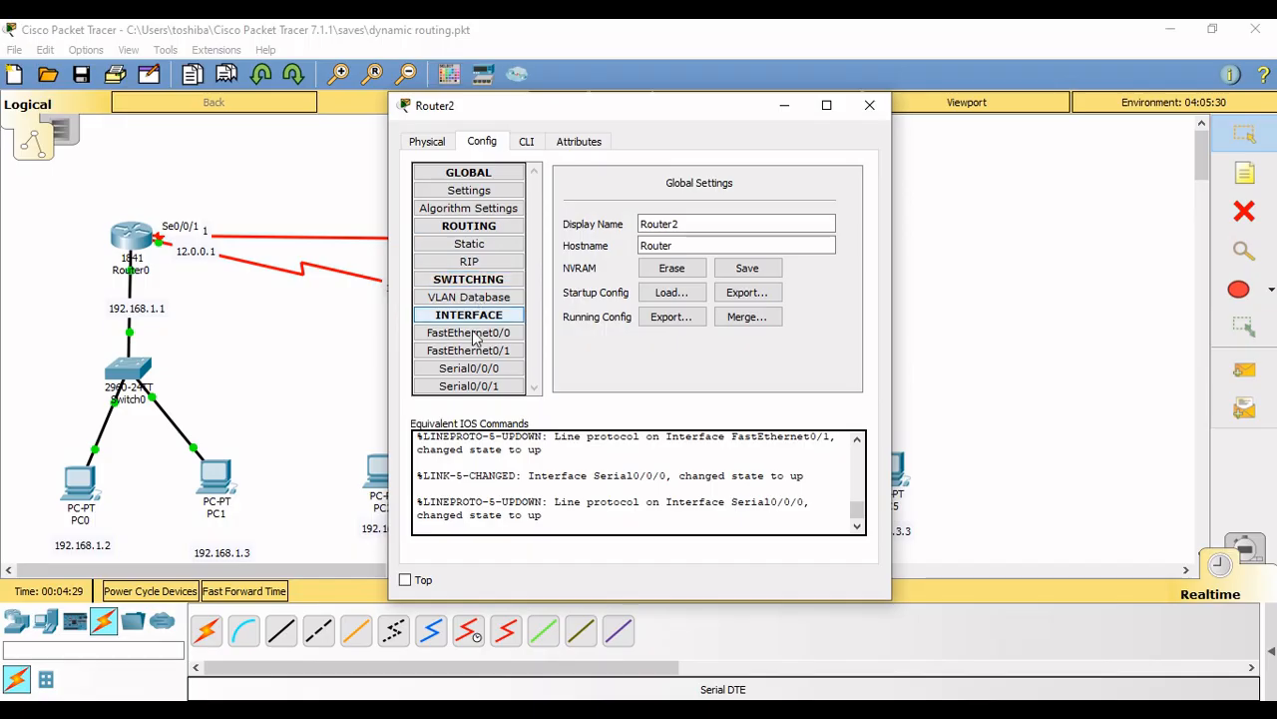
{"action": "left_click", "coordinate": [479, 386]}
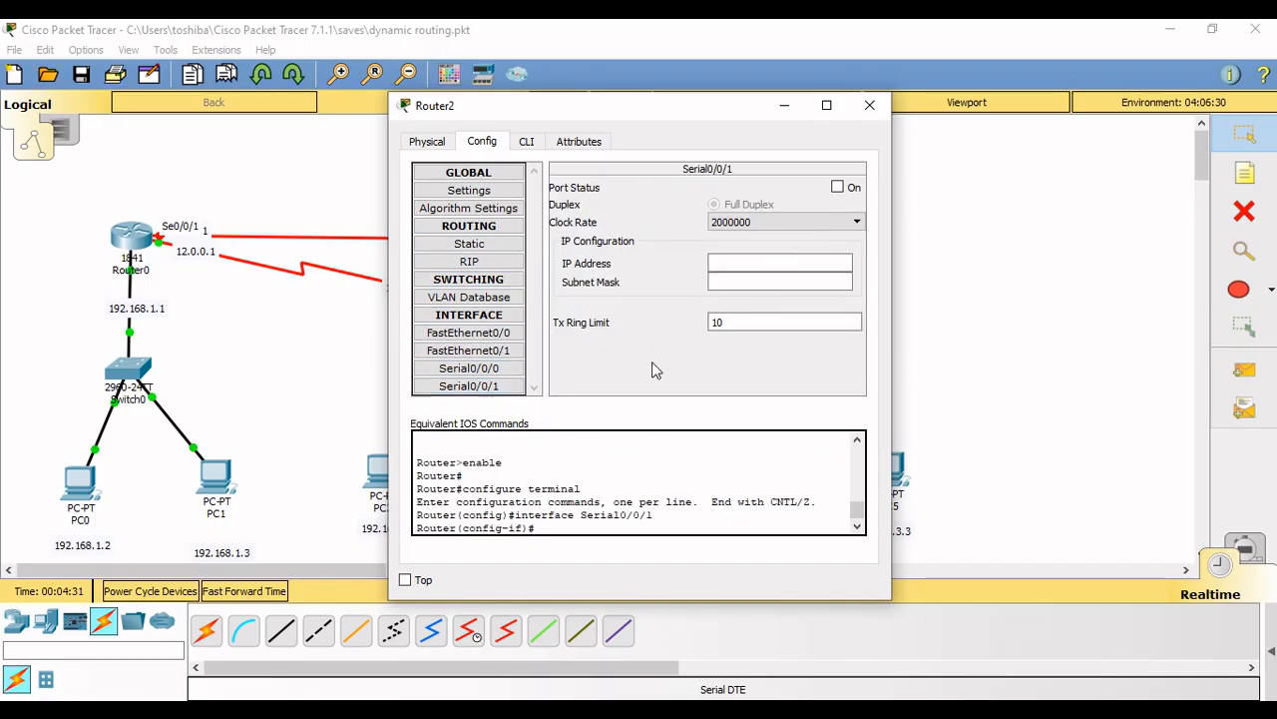
{"action": "left_click", "coordinate": [755, 267]}
{"action": "type", "text": "14.0.0.2"}
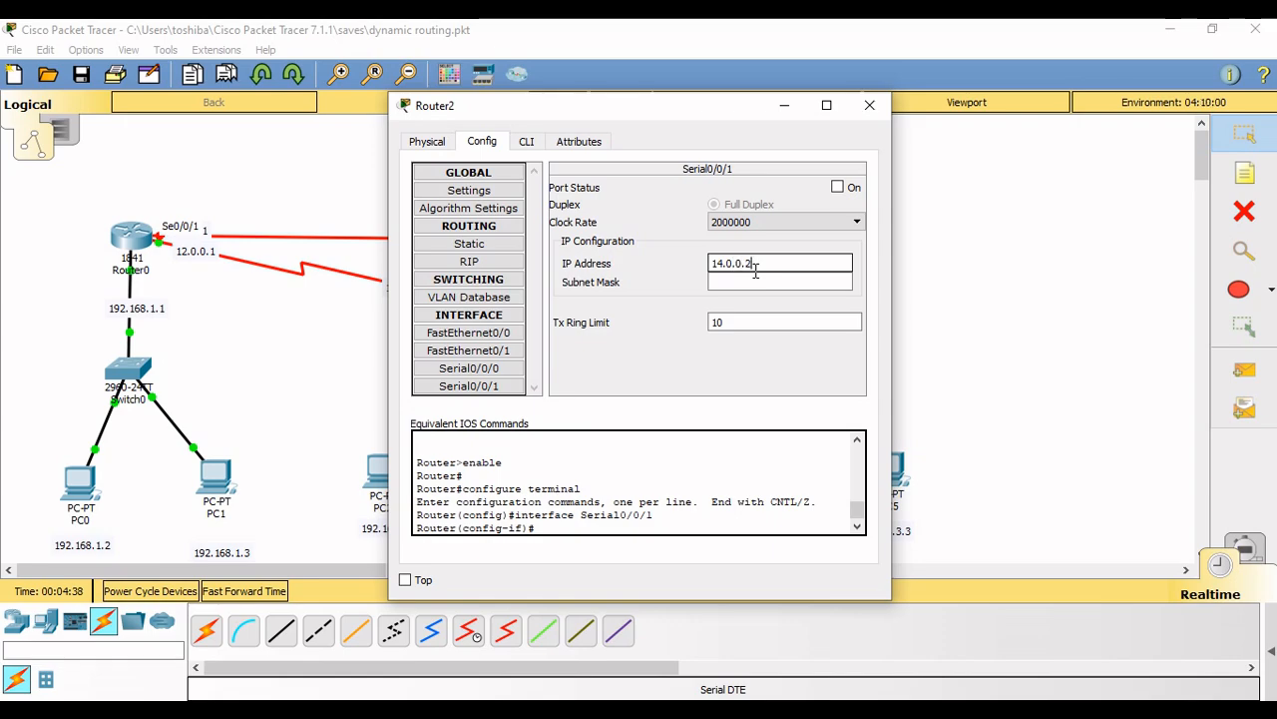
{"action": "key", "text": "Tab"}
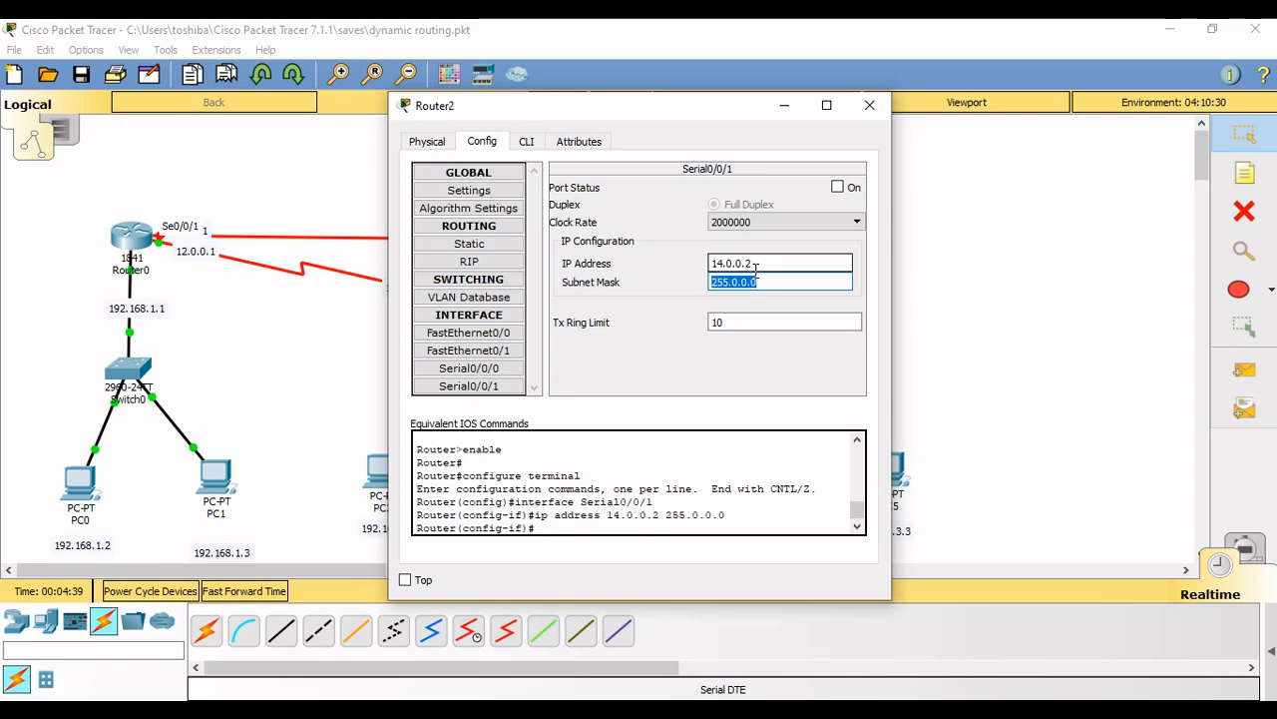
{"action": "left_click", "coordinate": [837, 187]}
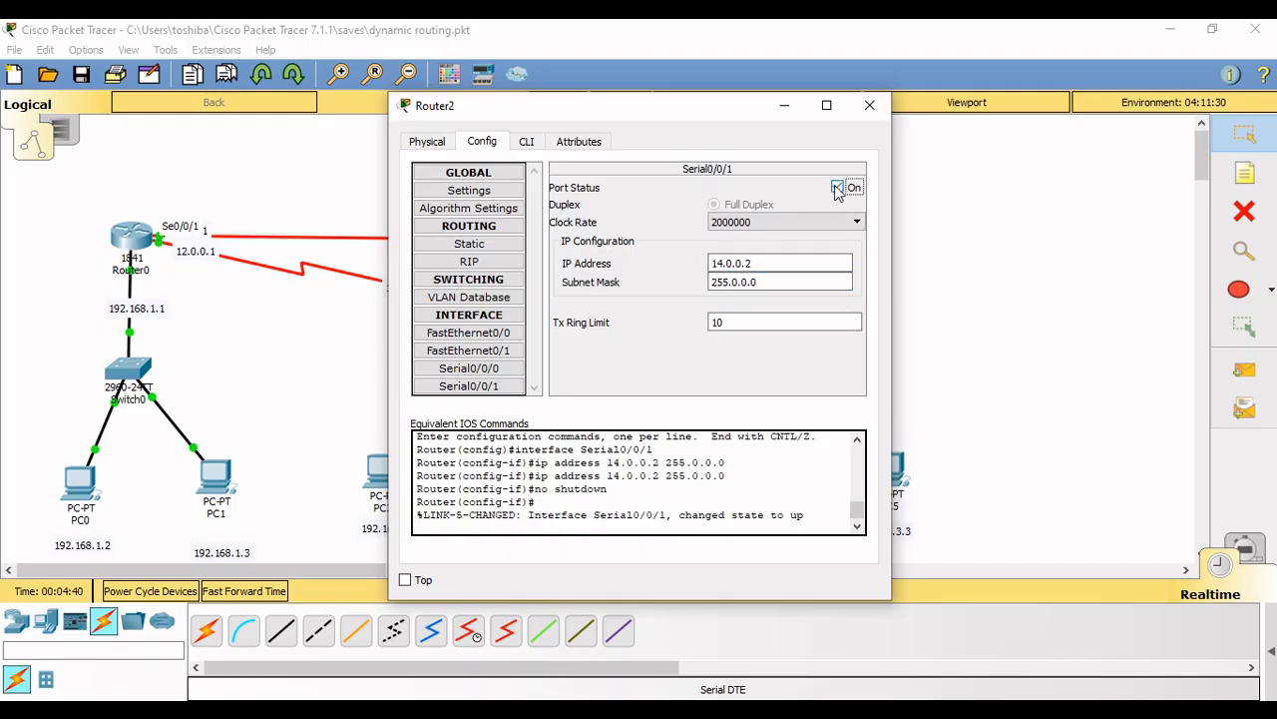
{"action": "left_click", "coordinate": [868, 105]}
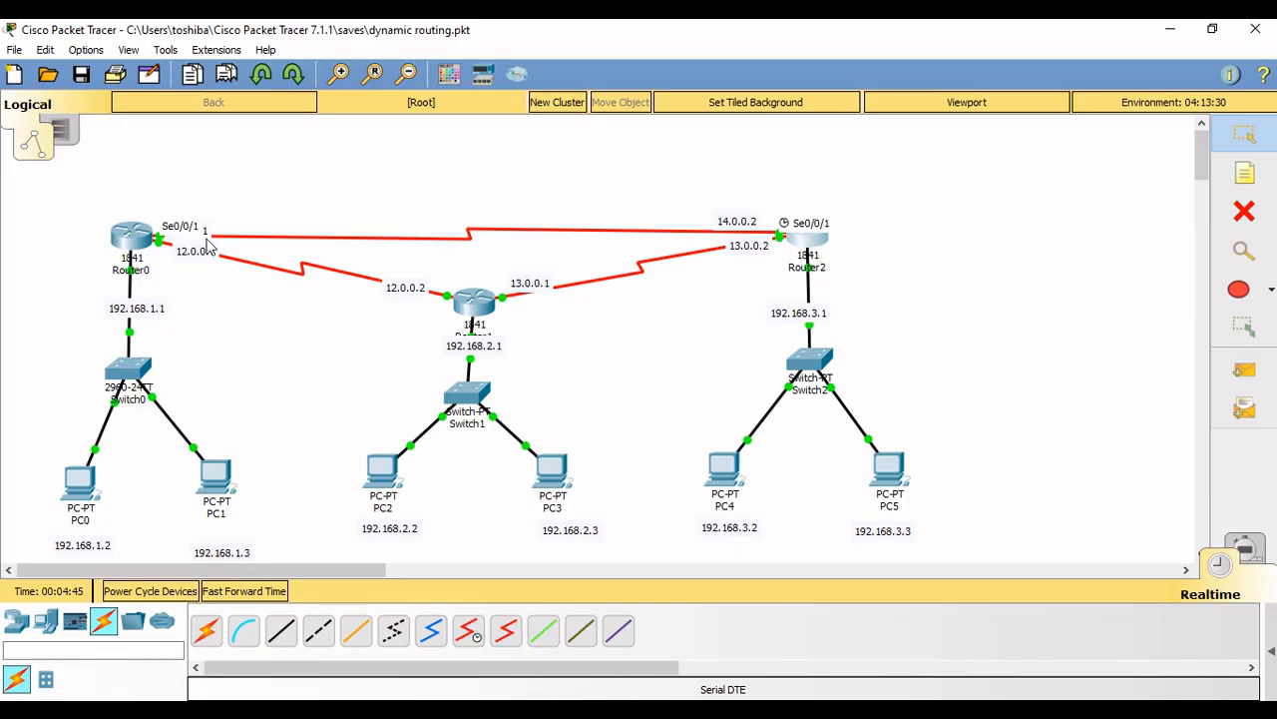
- Add network 14.0.0.0 to Router0's RIP routing and close its settings
{"action": "left_click", "coordinate": [129, 236]}
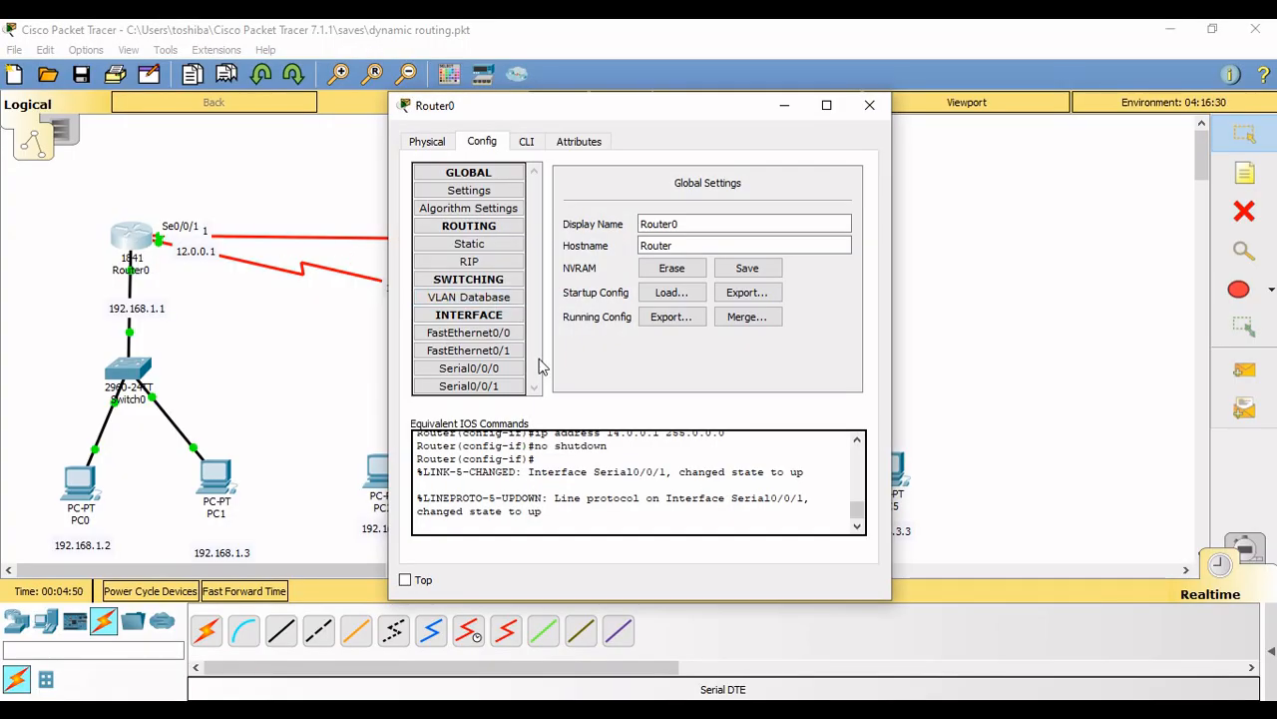
{"action": "left_click", "coordinate": [467, 264]}
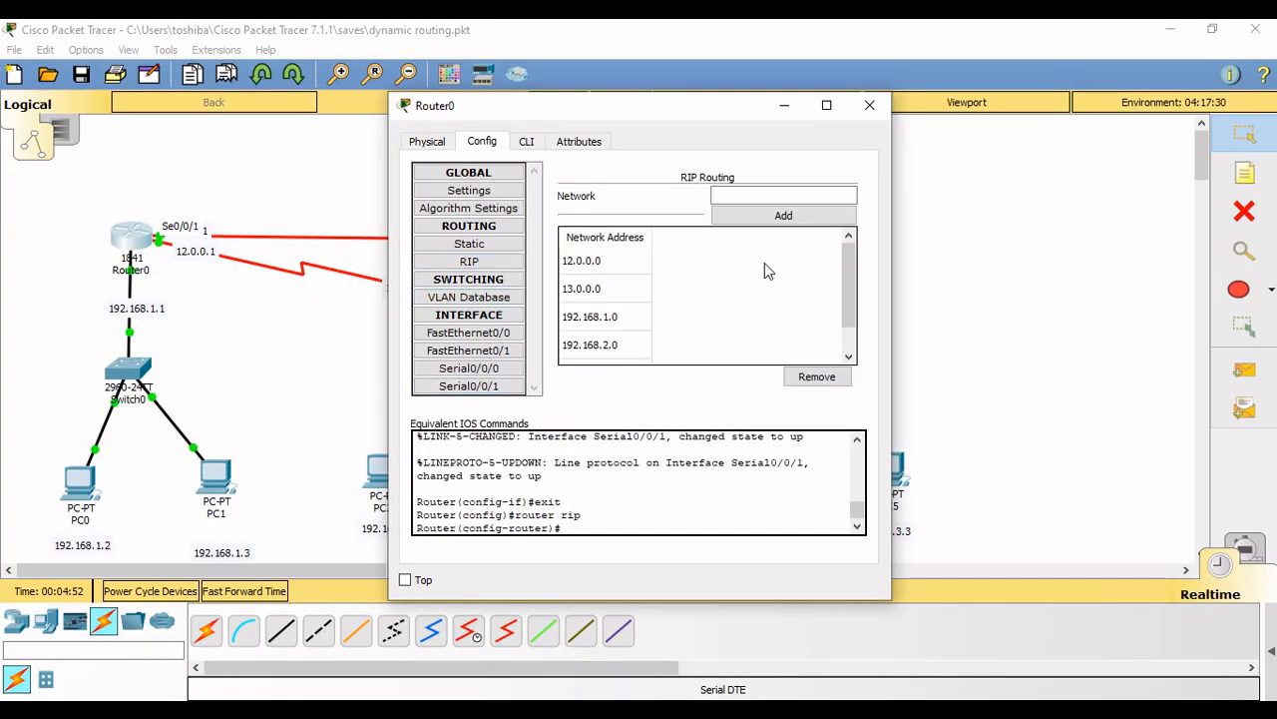
{"action": "left_click", "coordinate": [749, 194]}
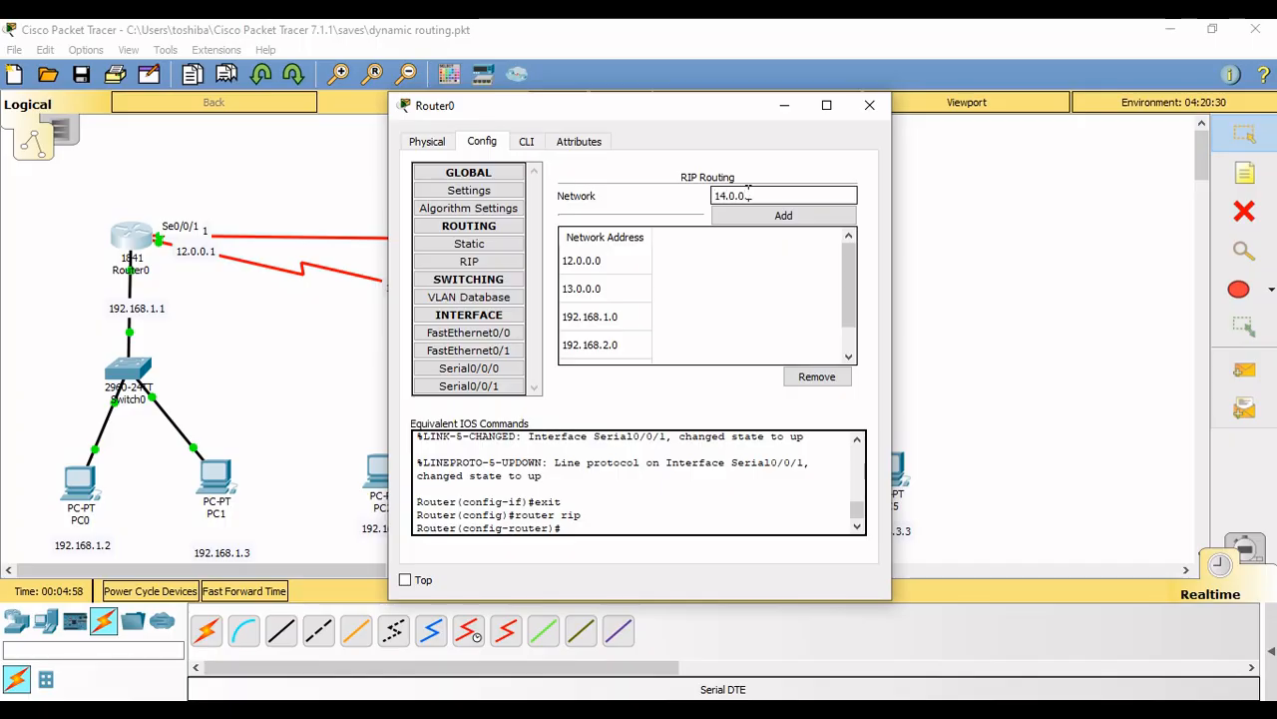
{"action": "type", "text": "14.0.0.0"}
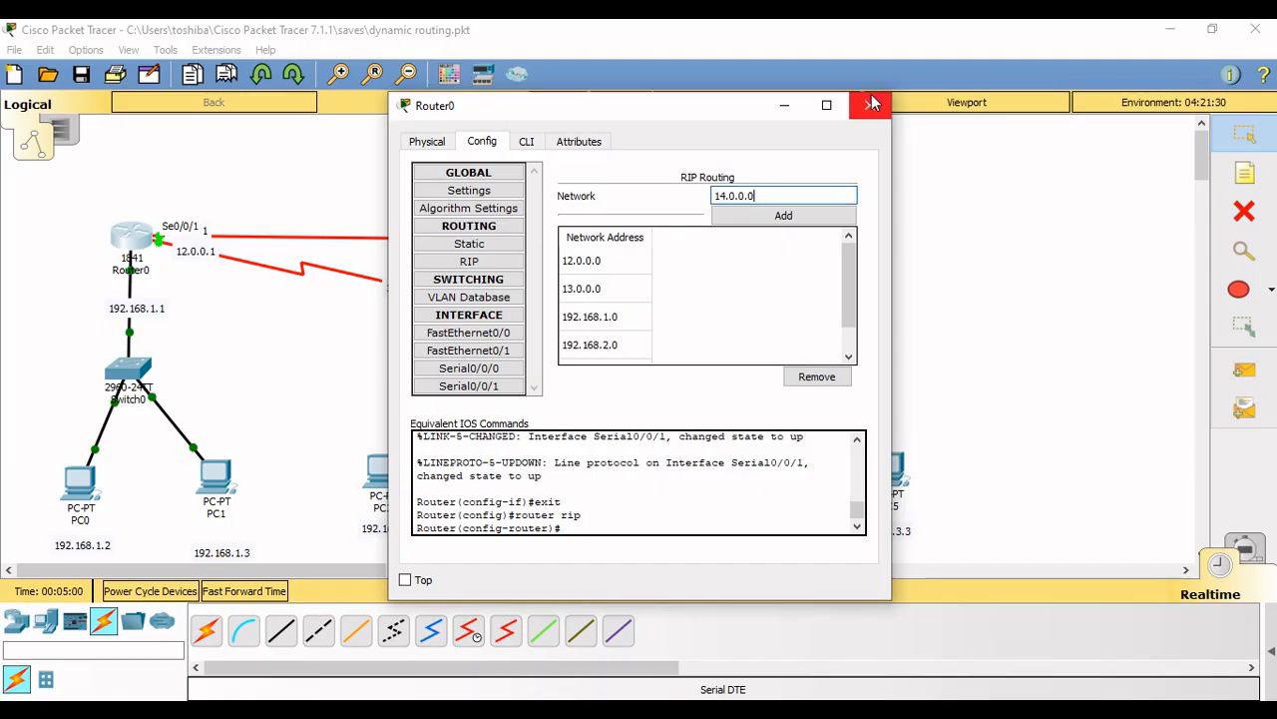
{"action": "left_click", "coordinate": [829, 215]}
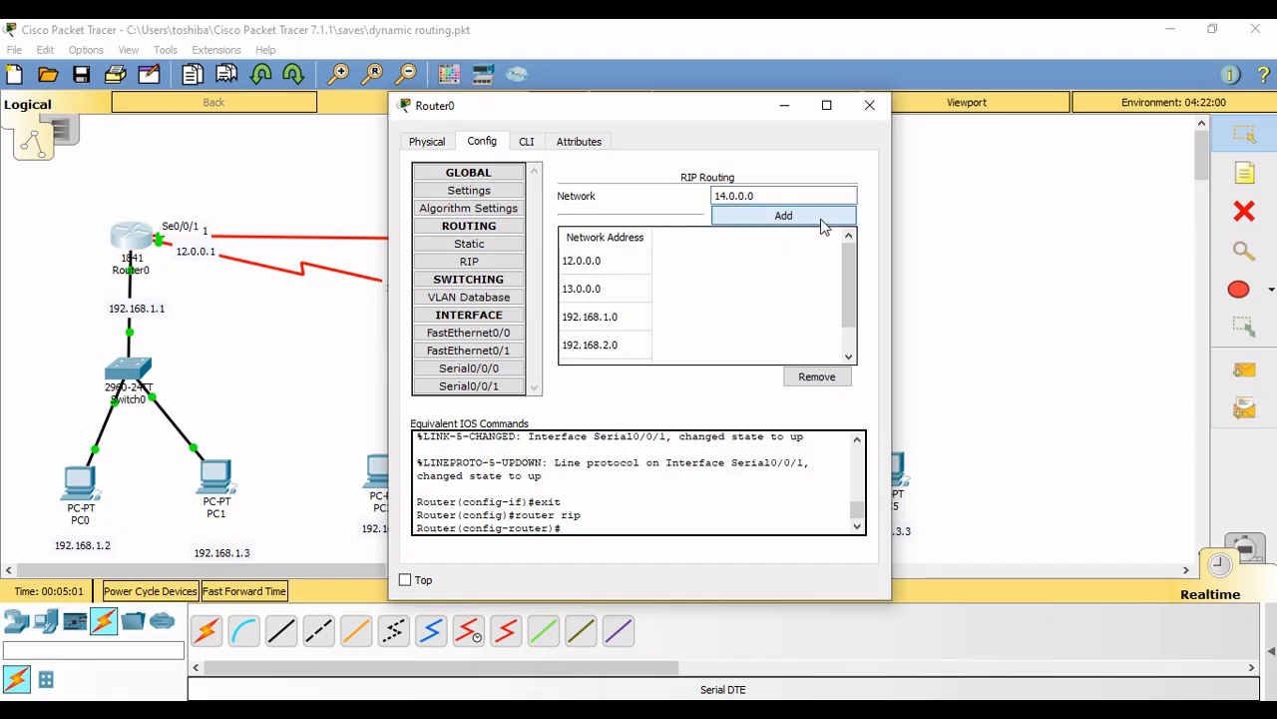
{"action": "left_click", "coordinate": [869, 105]}
- Add network 14.0.0.0 to Router1's RIP routing and close its settings
{"action": "left_click", "coordinate": [482, 307]}
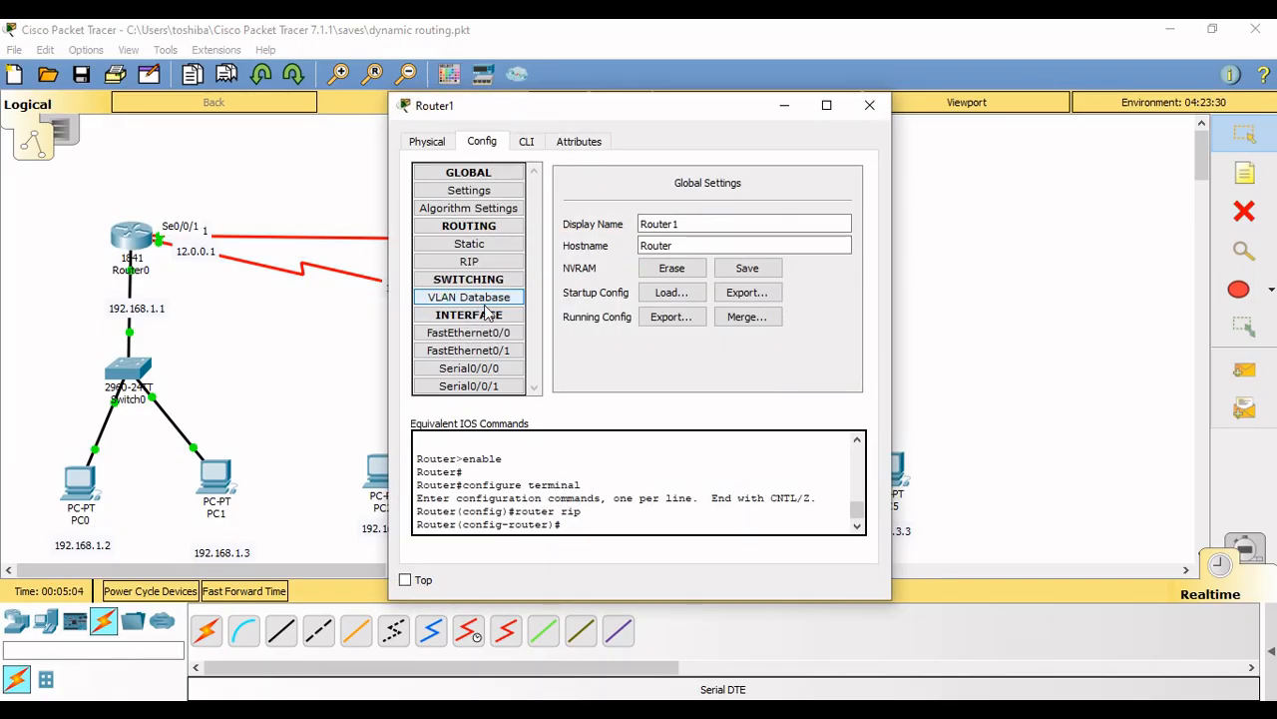
{"action": "left_click", "coordinate": [485, 262]}
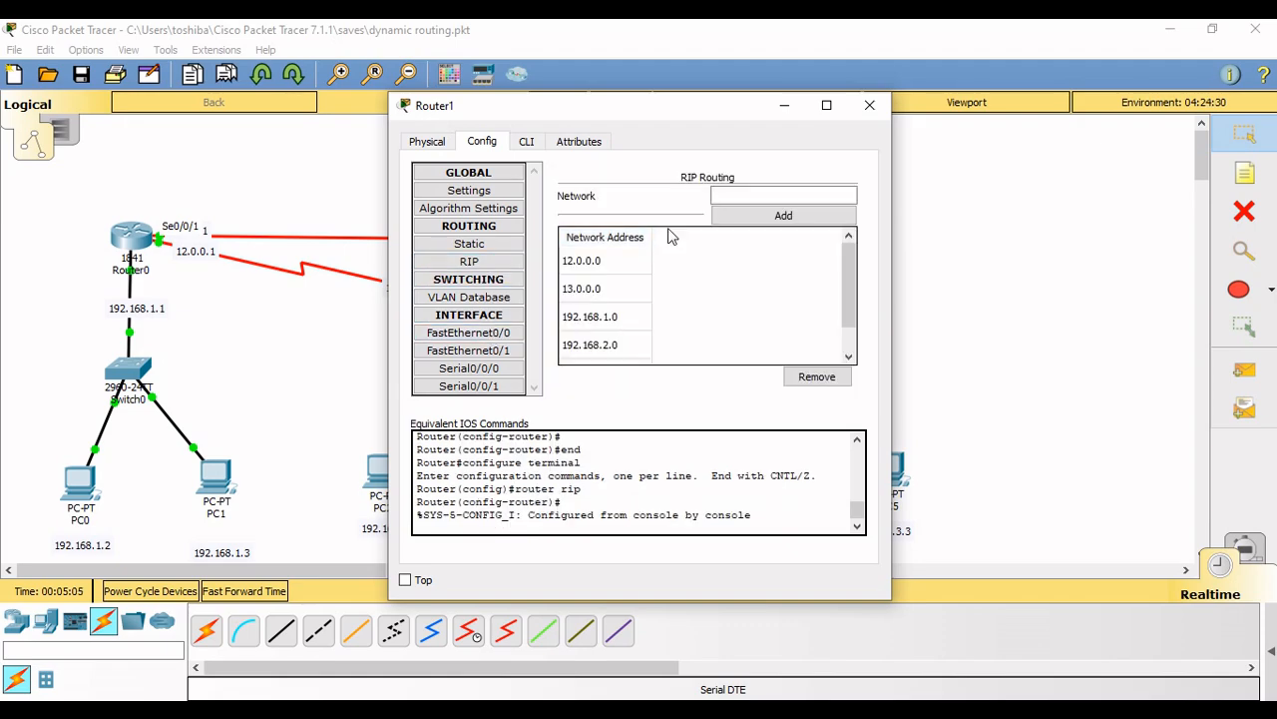
{"action": "left_click", "coordinate": [739, 188]}
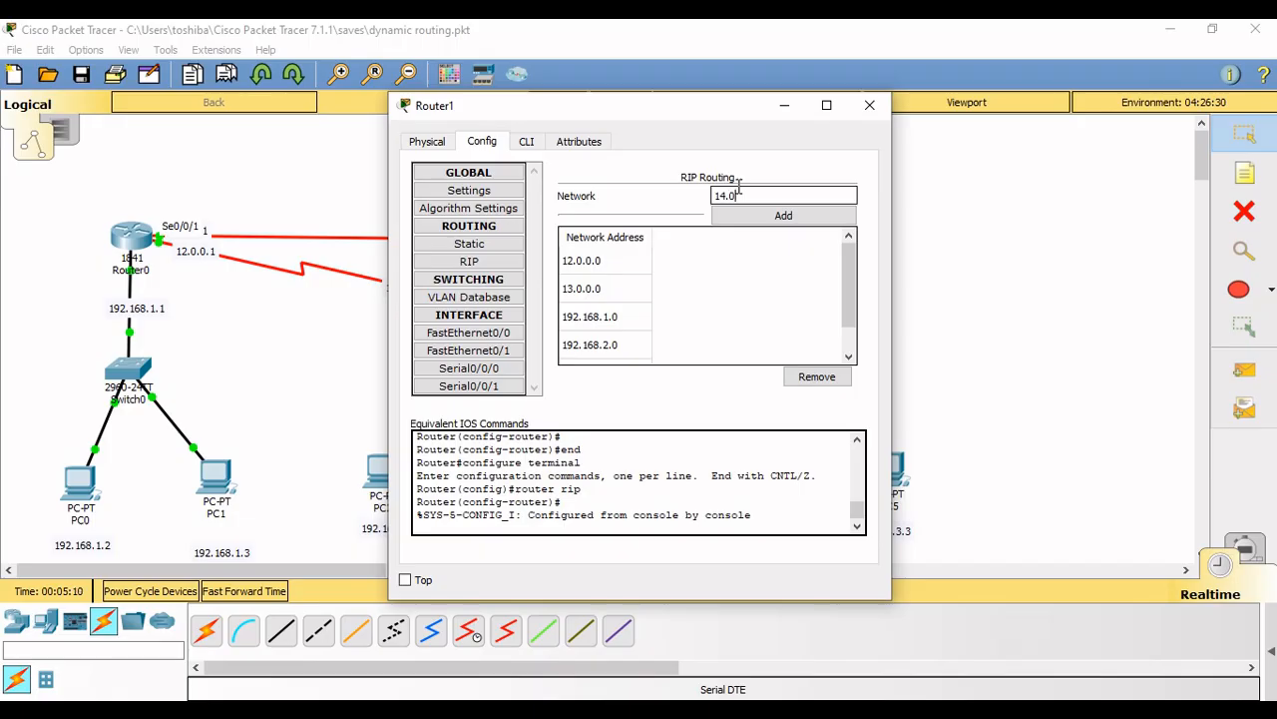
{"action": "type", "text": "14.0.0.0"}
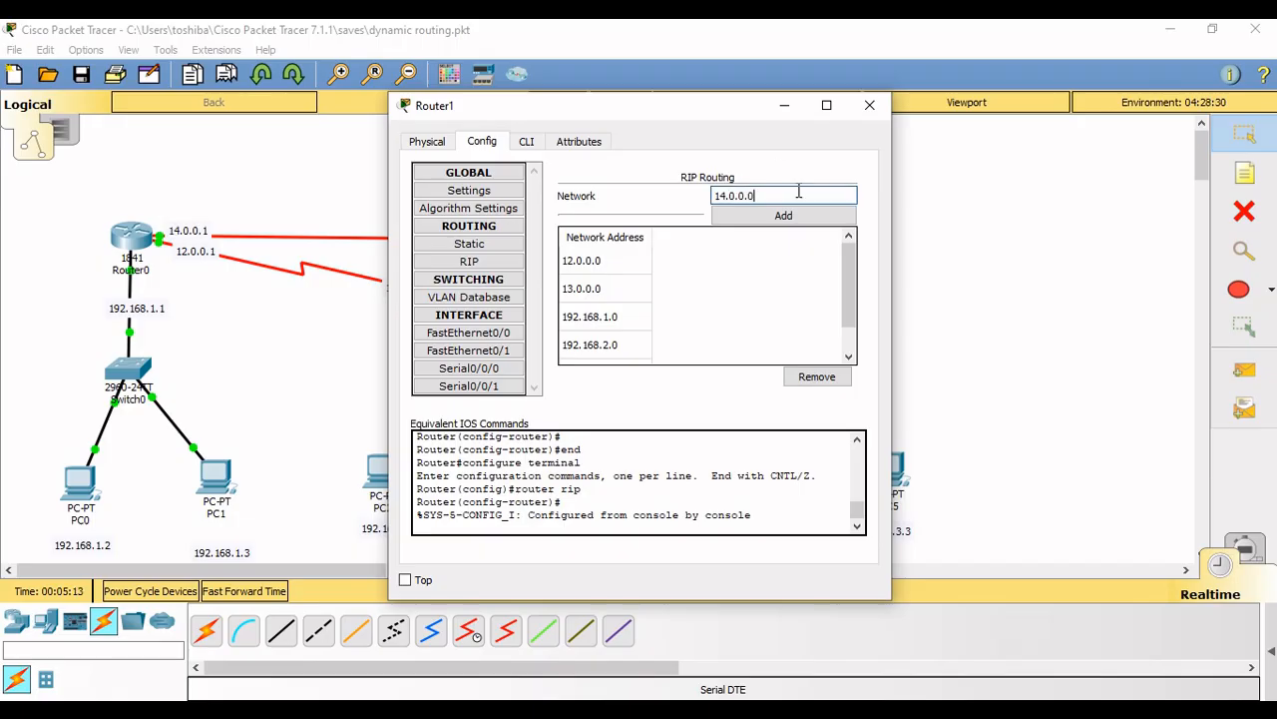
{"action": "left_click", "coordinate": [786, 222]}
{"action": "left_click", "coordinate": [869, 104]}
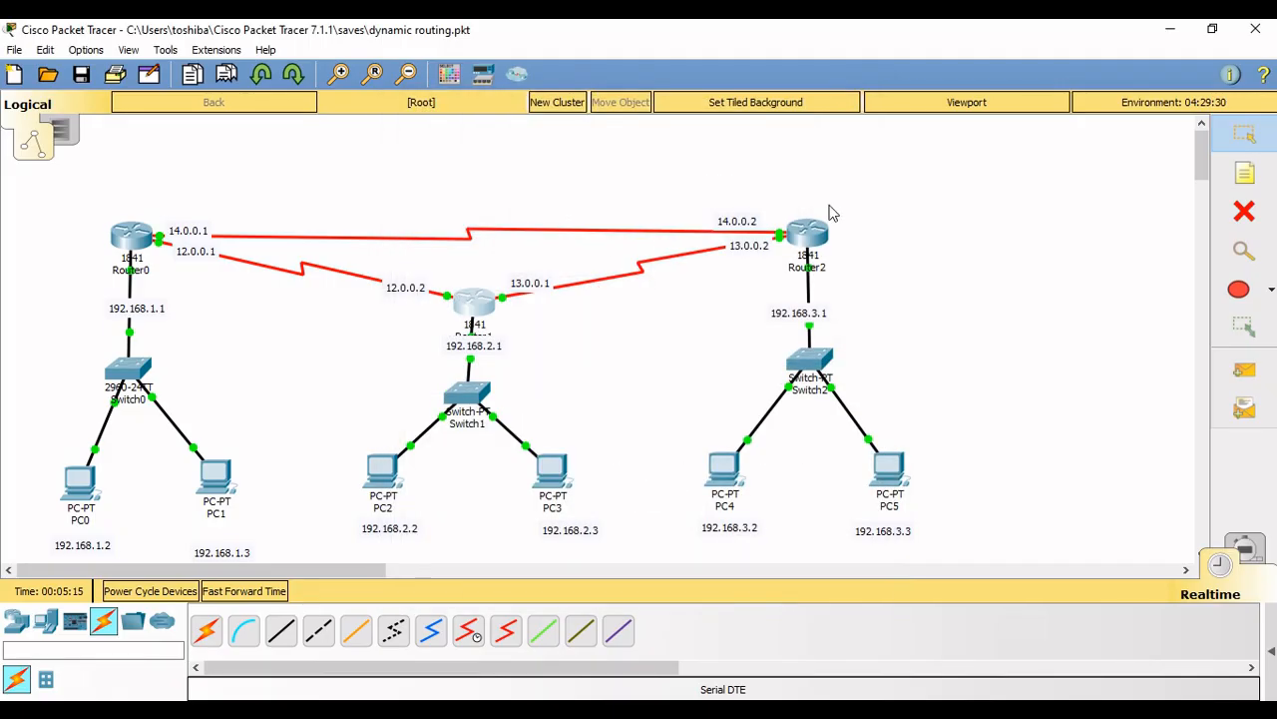
- Add network 14.0.0.0 to Router2's RIP routing and close its settings
{"action": "left_click", "coordinate": [807, 236]}
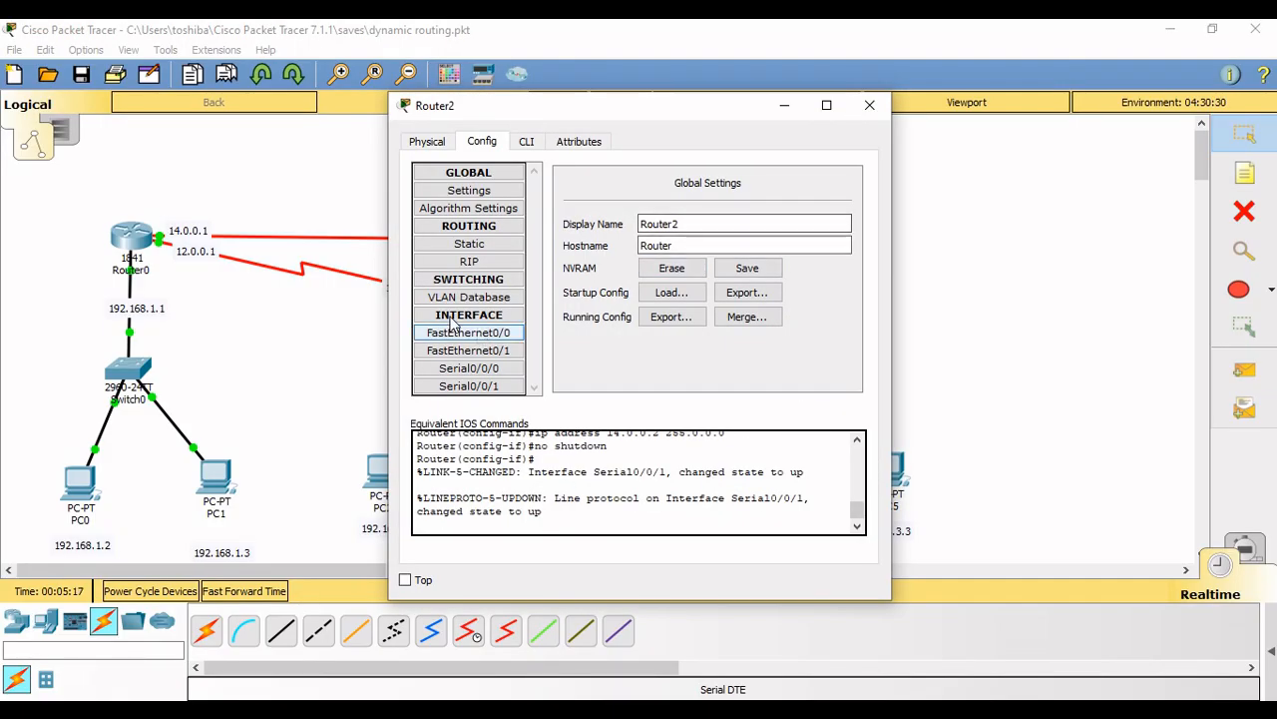
{"action": "left_click", "coordinate": [469, 261]}
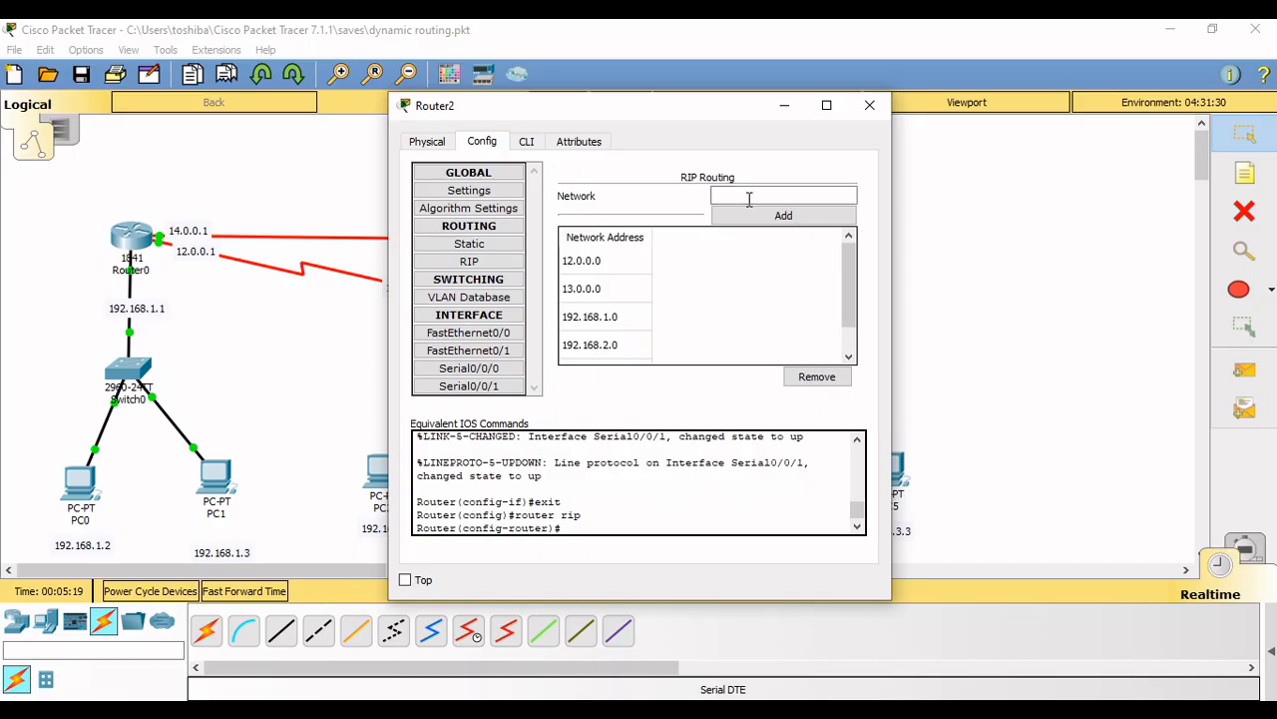
{"action": "left_click", "coordinate": [749, 197]}
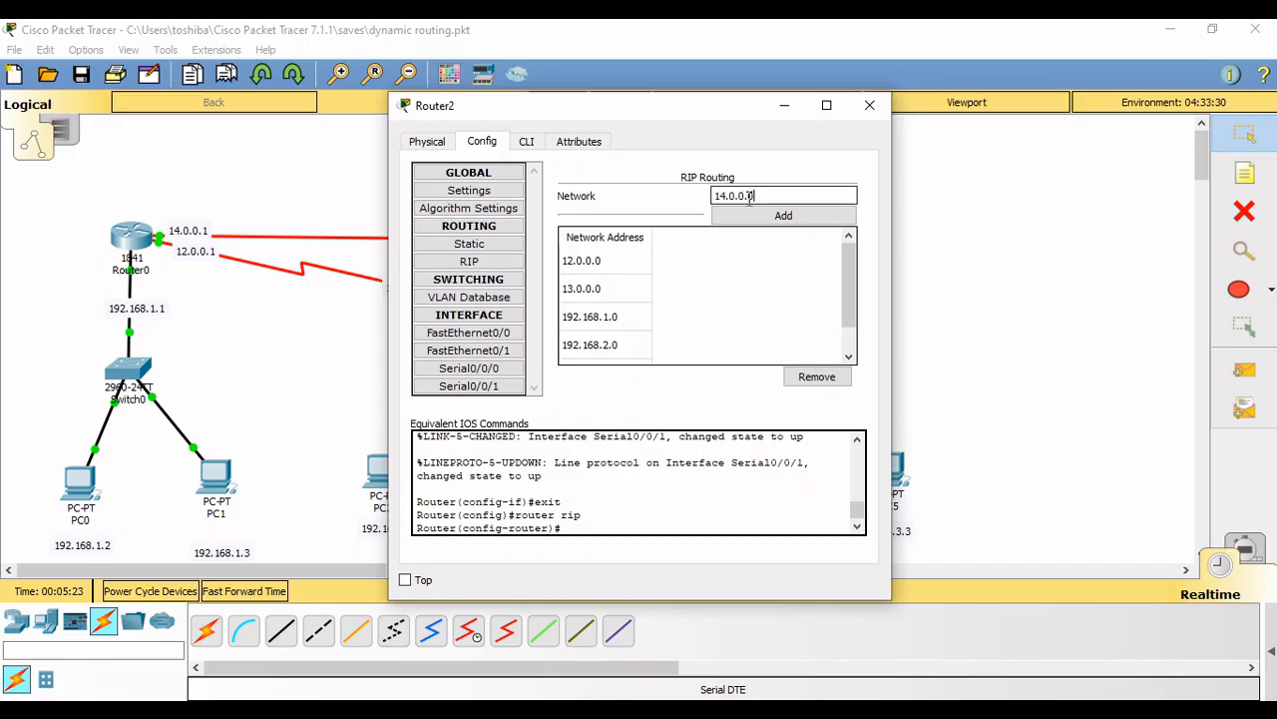
{"action": "type", "text": "14.0.0.0"}
{"action": "left_click", "coordinate": [783, 216]}
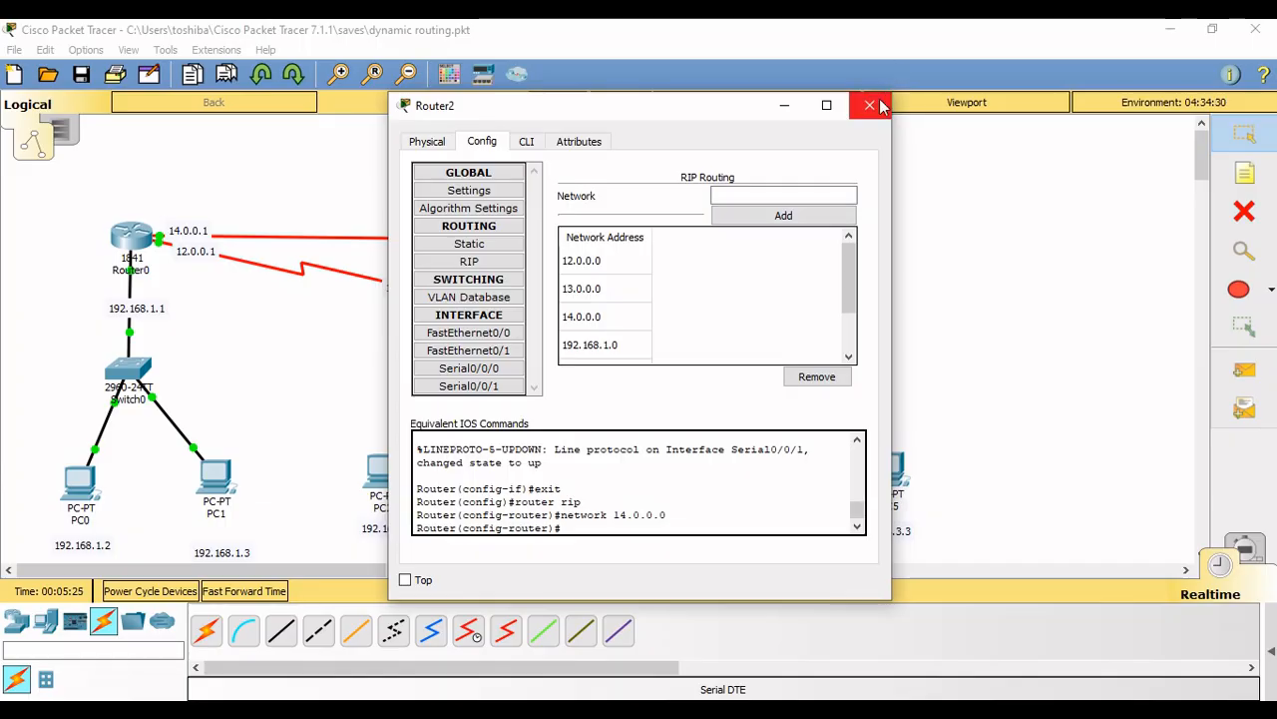
{"action": "left_click", "coordinate": [870, 105]}
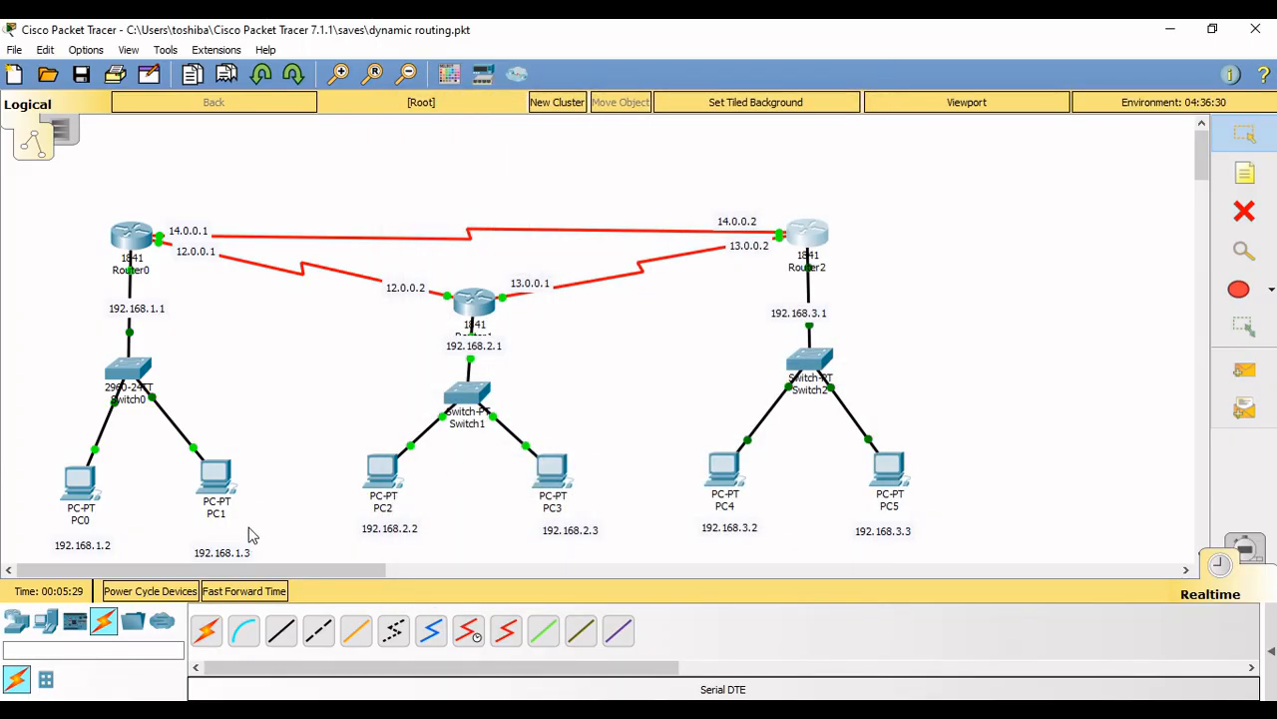
- Send a simple PDU from PC1 to PC2
{"action": "left_click", "coordinate": [1254, 385]}
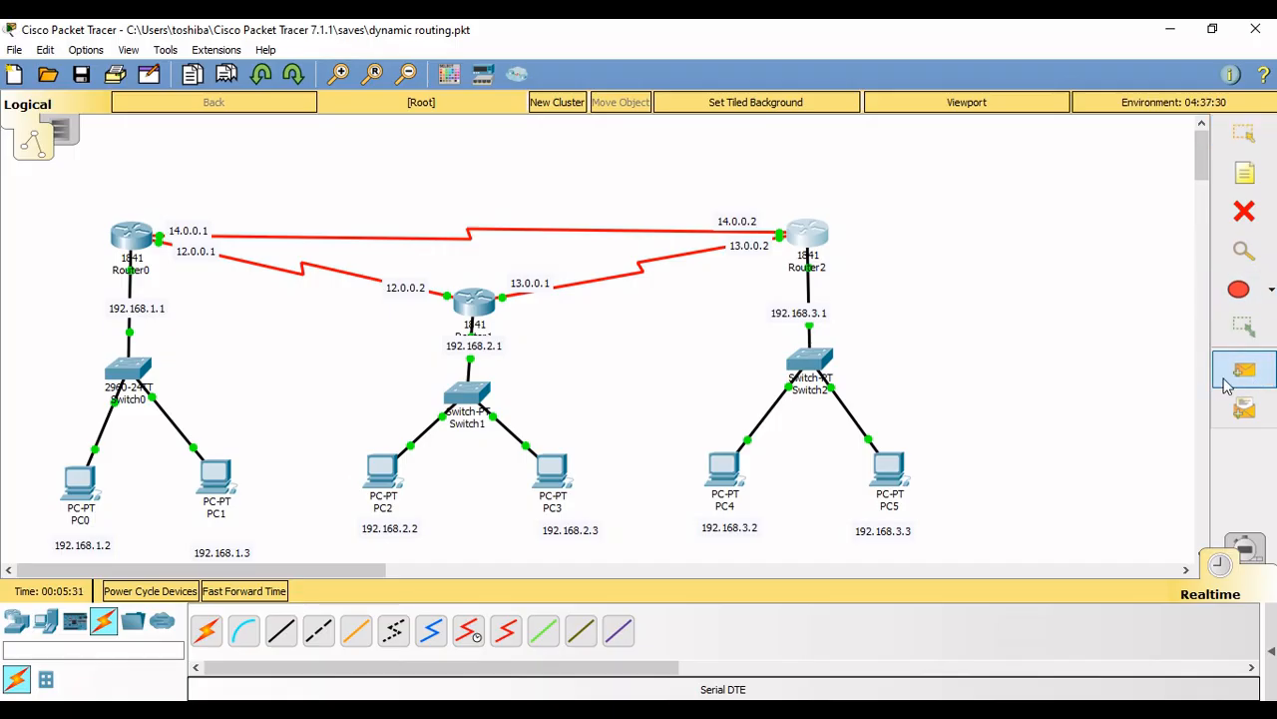
{"action": "left_click", "coordinate": [222, 479]}
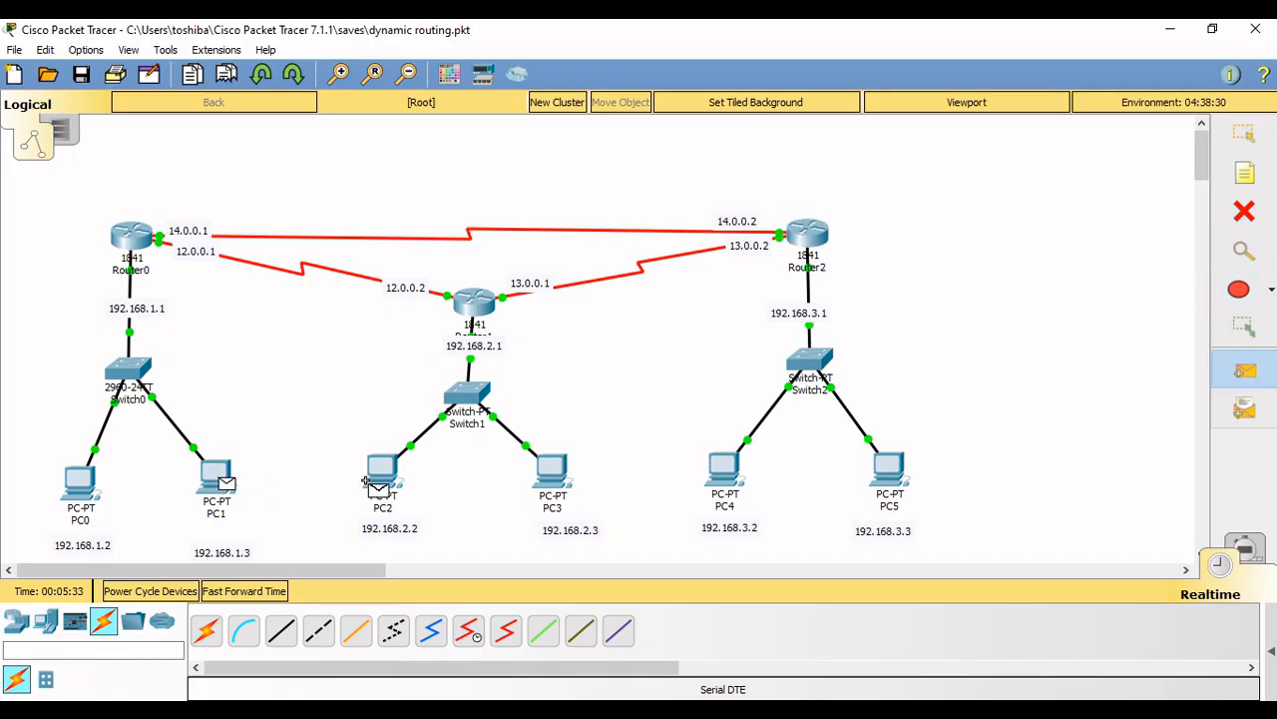
{"action": "left_click", "coordinate": [390, 484]}
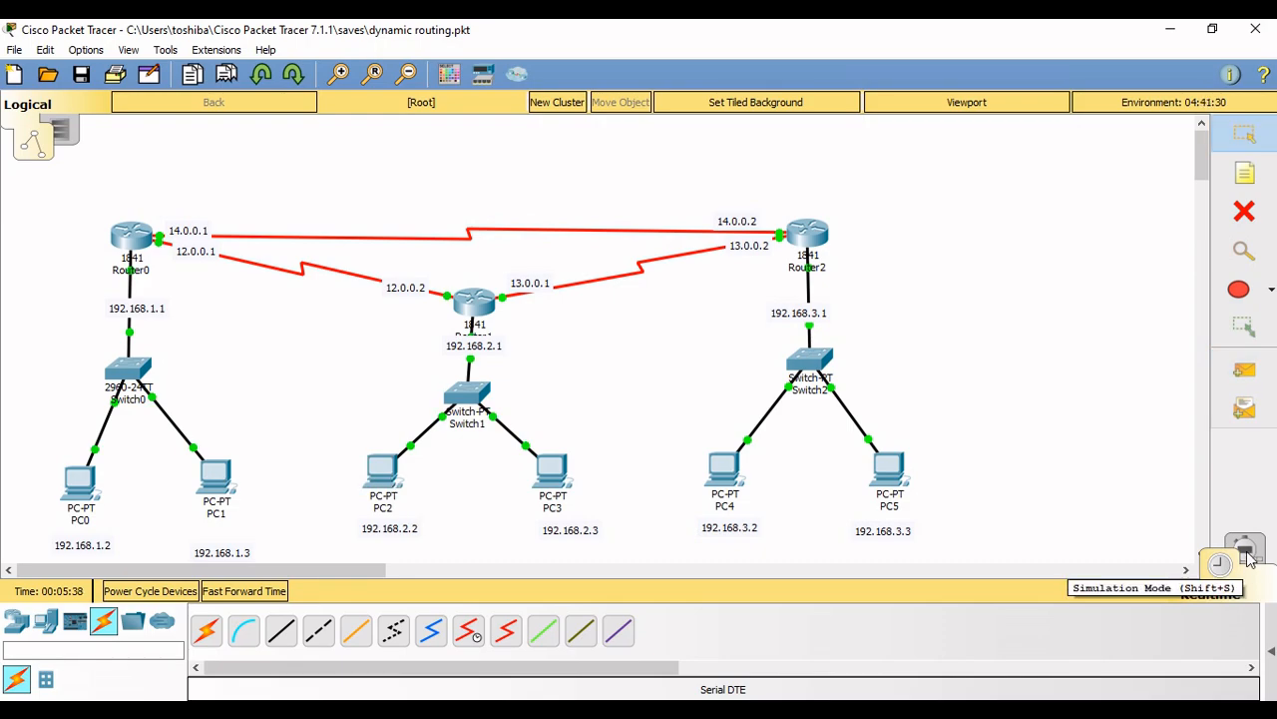
- Check the port status and IP configuration of Router2's Serial0/0/1, then close the settings
{"action": "left_click", "coordinate": [810, 238]}
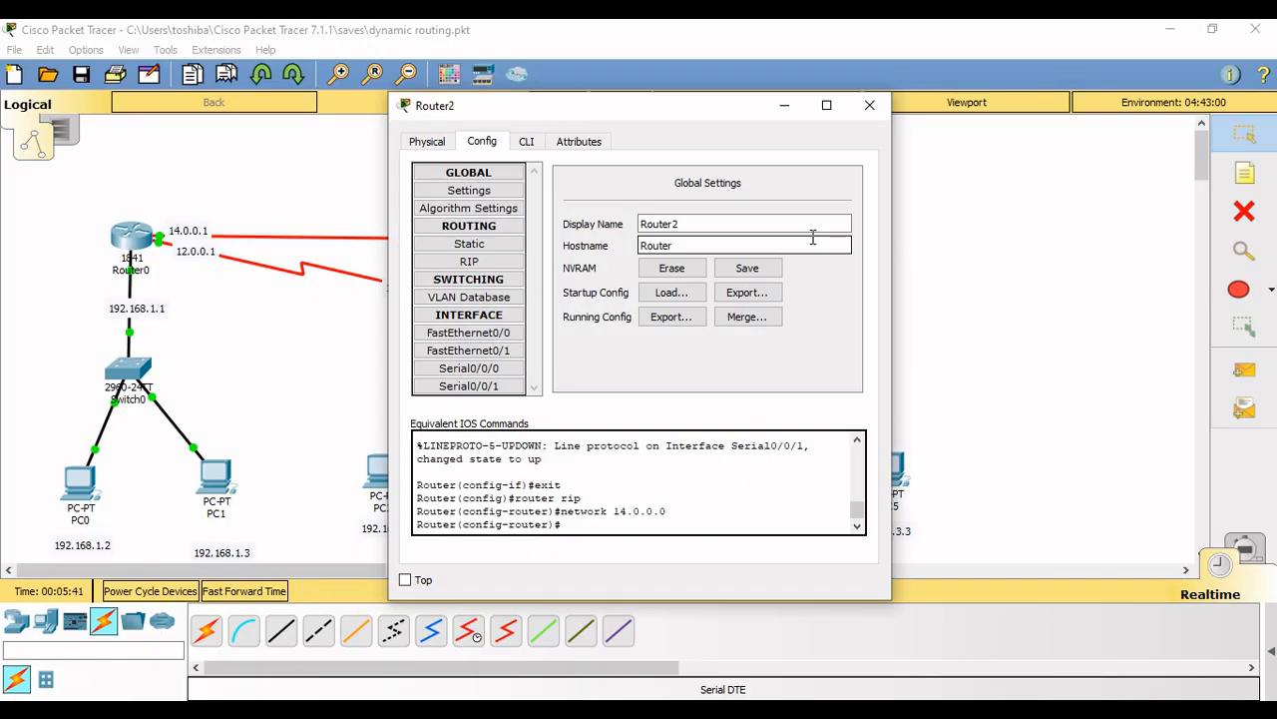
{"action": "left_click", "coordinate": [468, 385]}
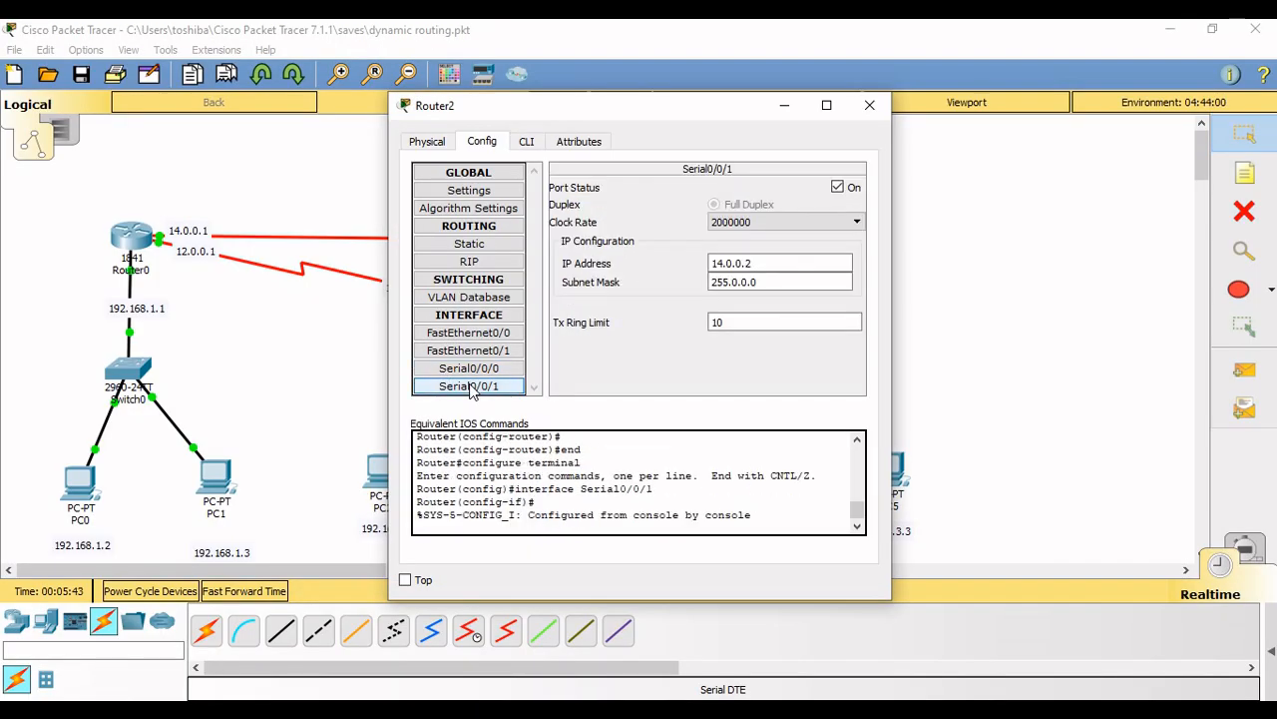
{"action": "left_click", "coordinate": [869, 104]}
- Switch to Simulation mode, run the queued packets with automatic capture, and close the simulation panel
{"action": "left_click", "coordinate": [1255, 562]}
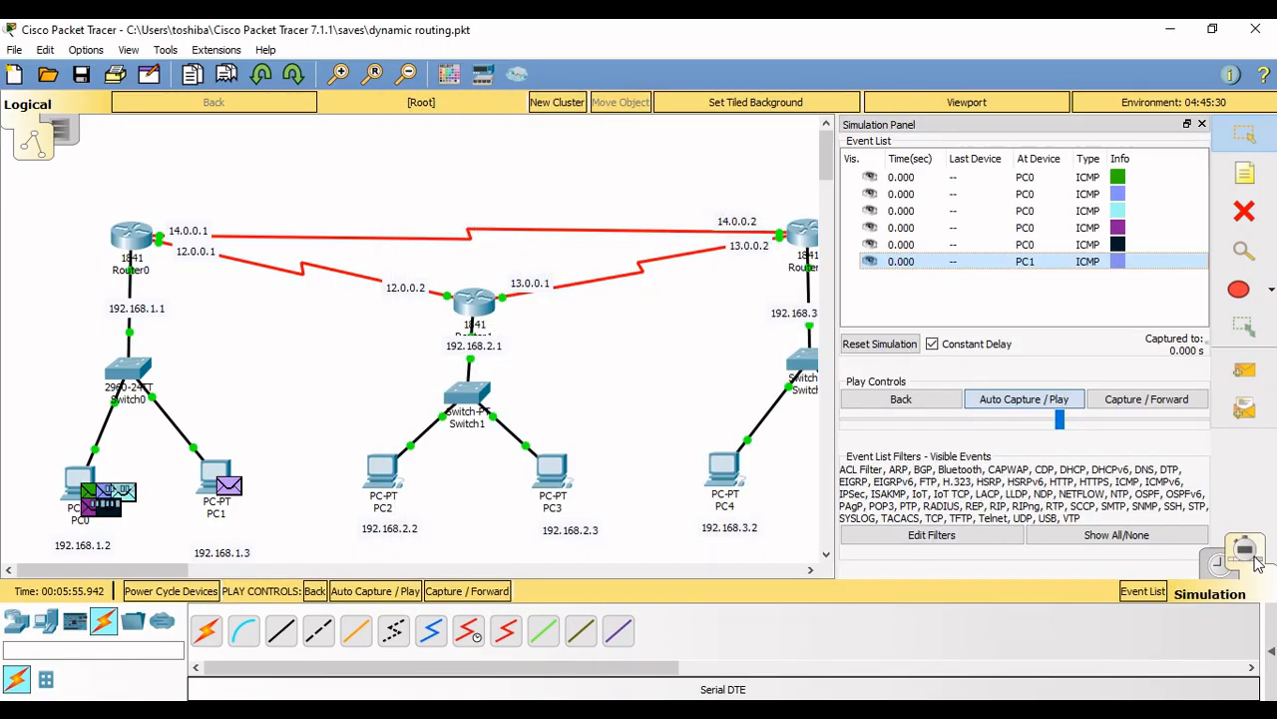
{"action": "left_click", "coordinate": [1038, 400]}
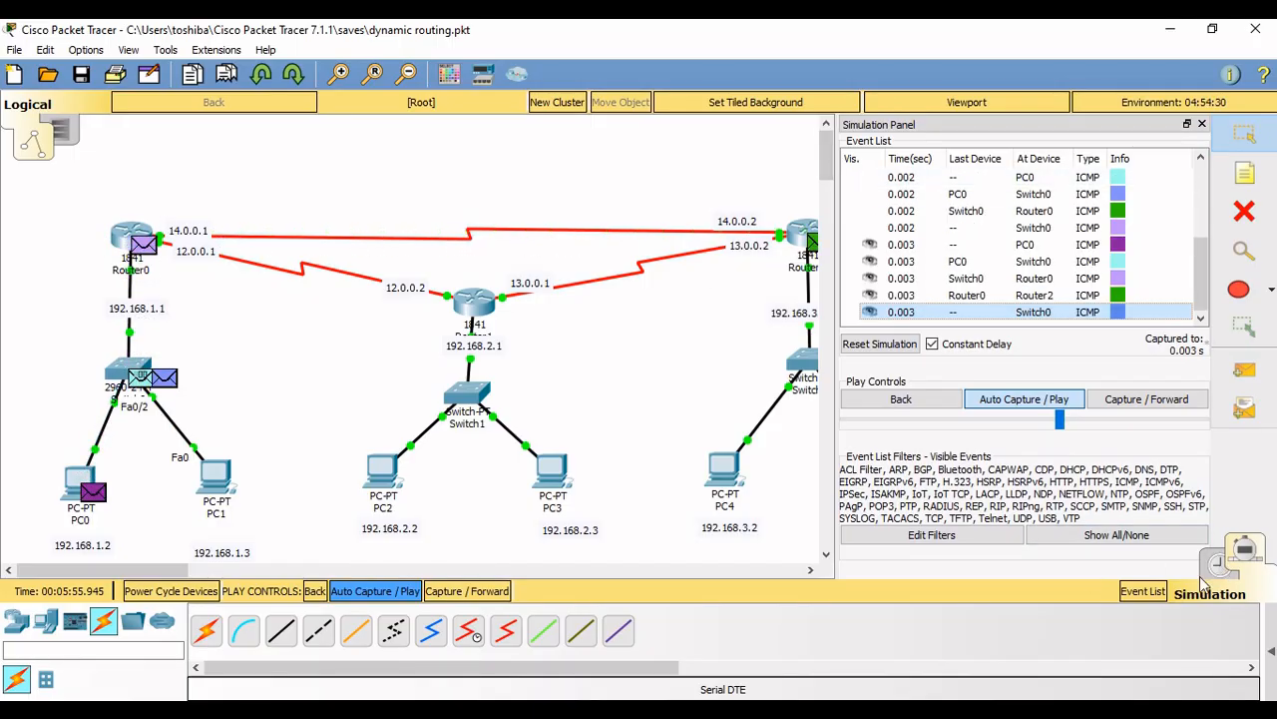
{"action": "left_click", "coordinate": [1202, 124]}
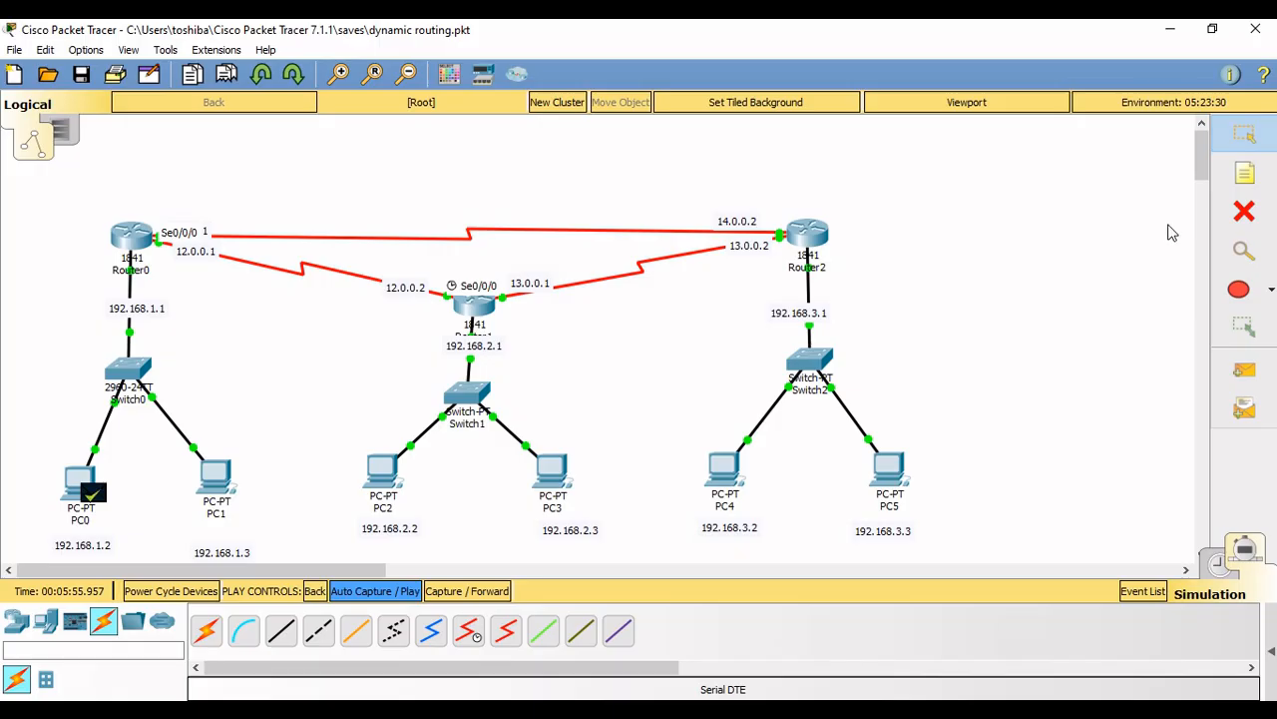
- Delete the serial link between Router0 and Router1 and return to Realtime mode
{"action": "left_click", "coordinate": [1245, 211]}
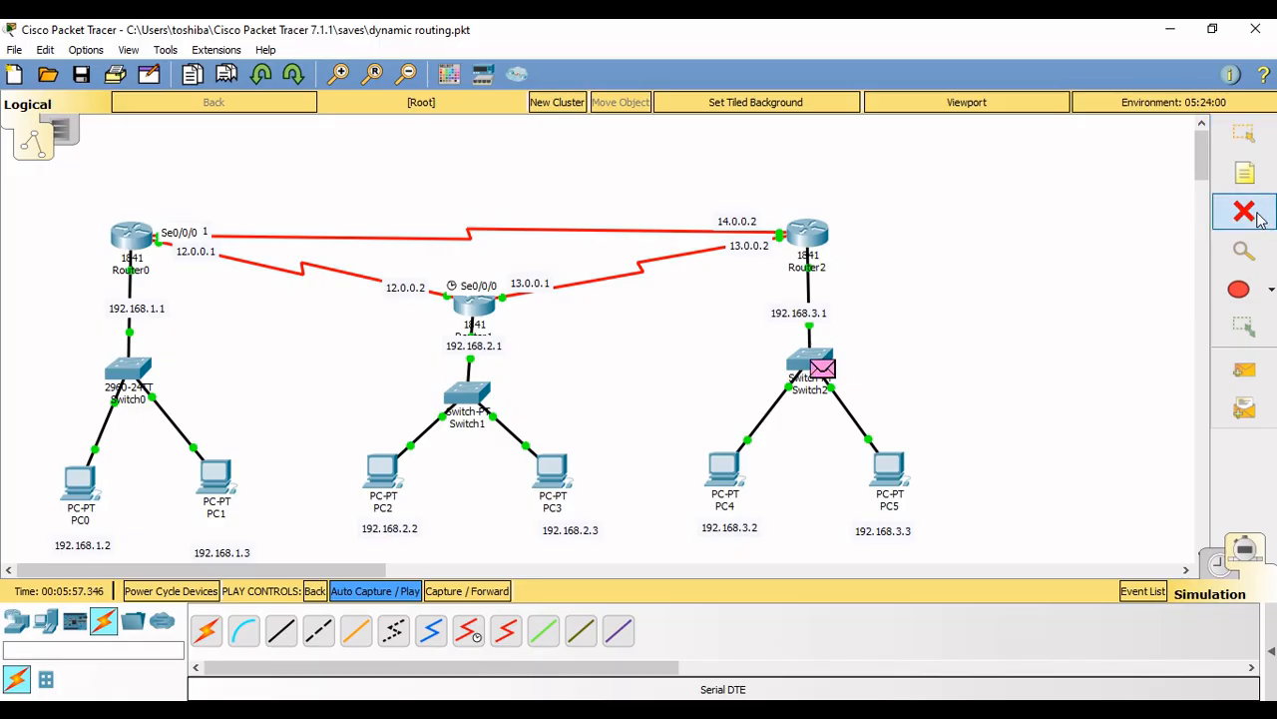
{"action": "left_click", "coordinate": [276, 268]}
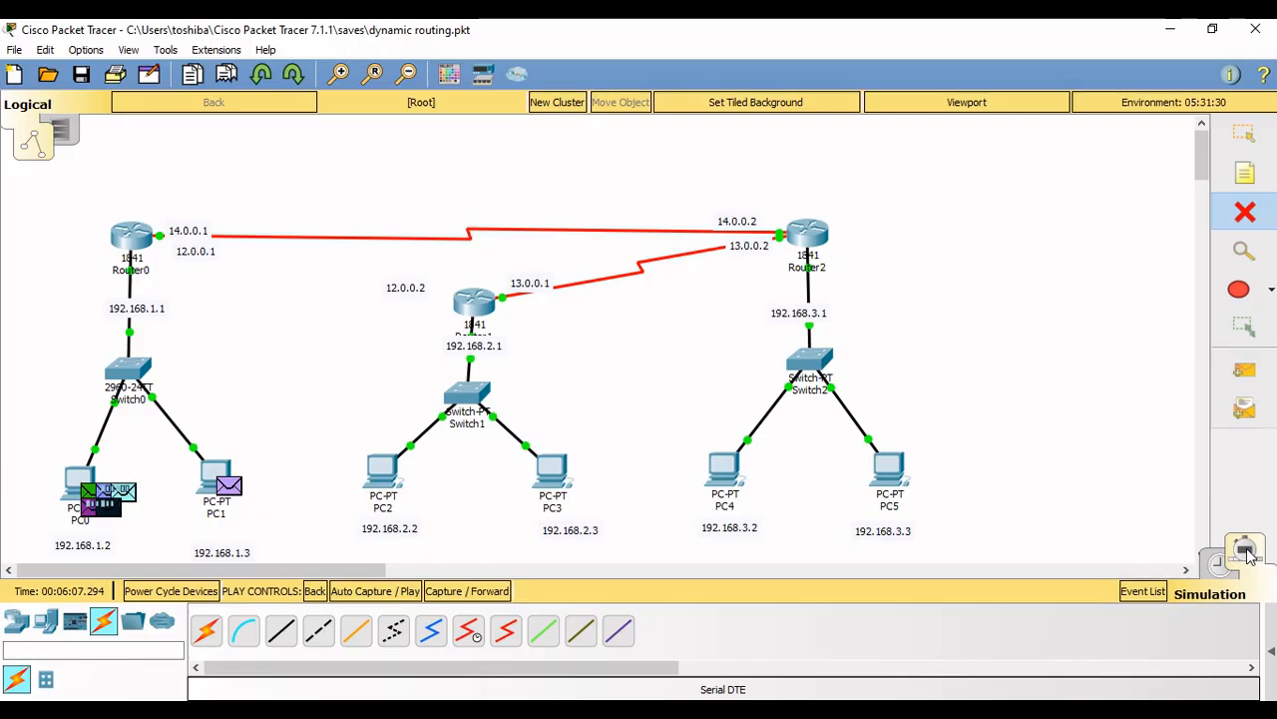
{"action": "left_click", "coordinate": [1220, 564]}
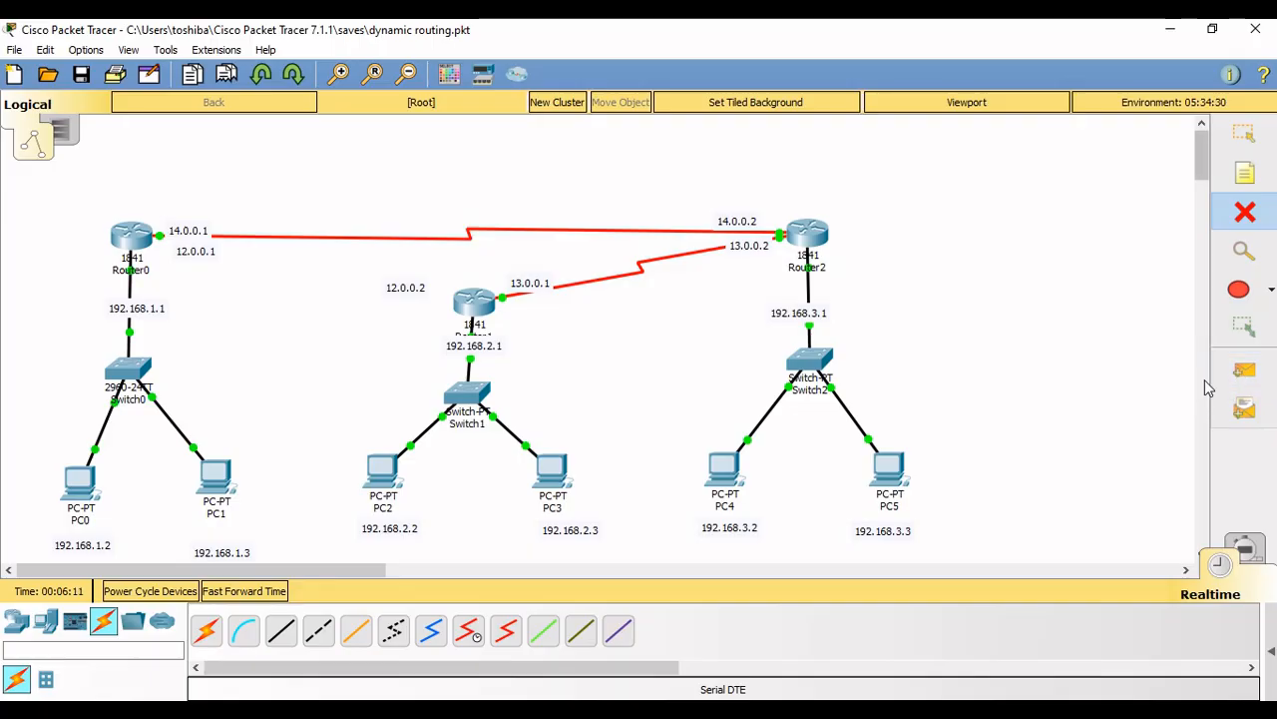
- Send another simple PDU from PC1 to PC2 with only the path through Router2 available
{"action": "left_click", "coordinate": [1241, 372]}
{"action": "left_click", "coordinate": [215, 474]}
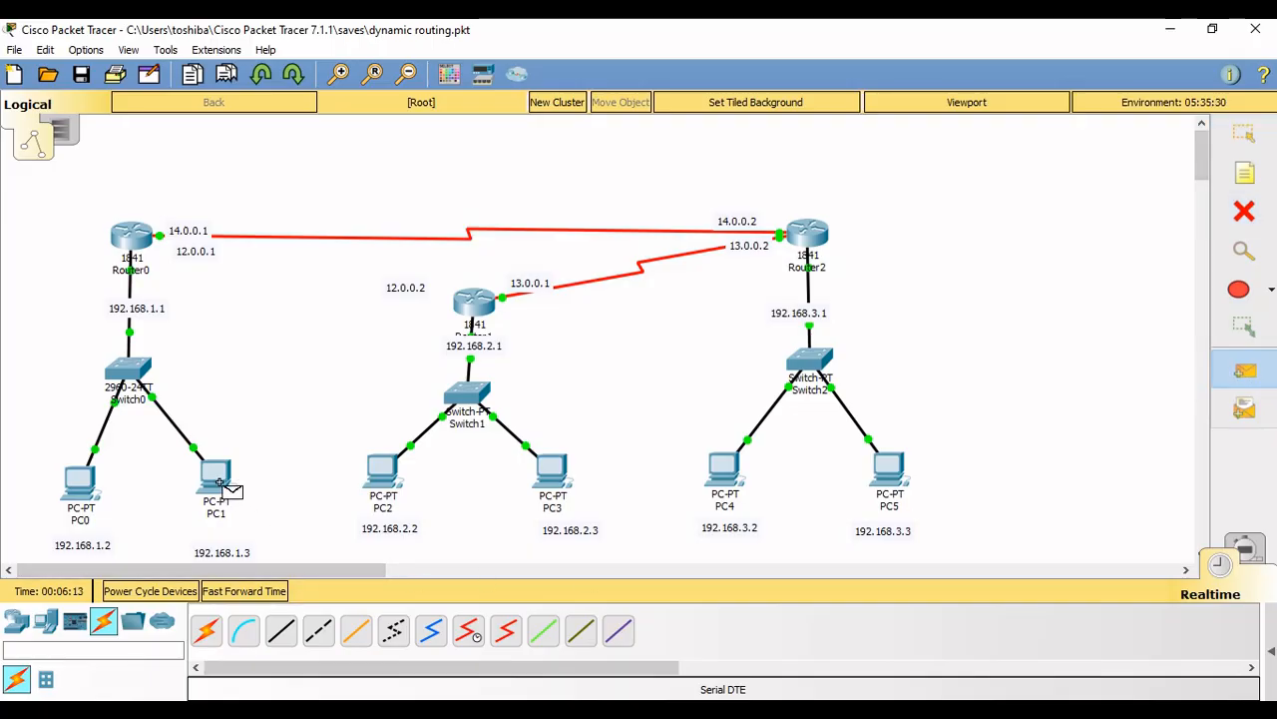
{"action": "left_click", "coordinate": [387, 477]}
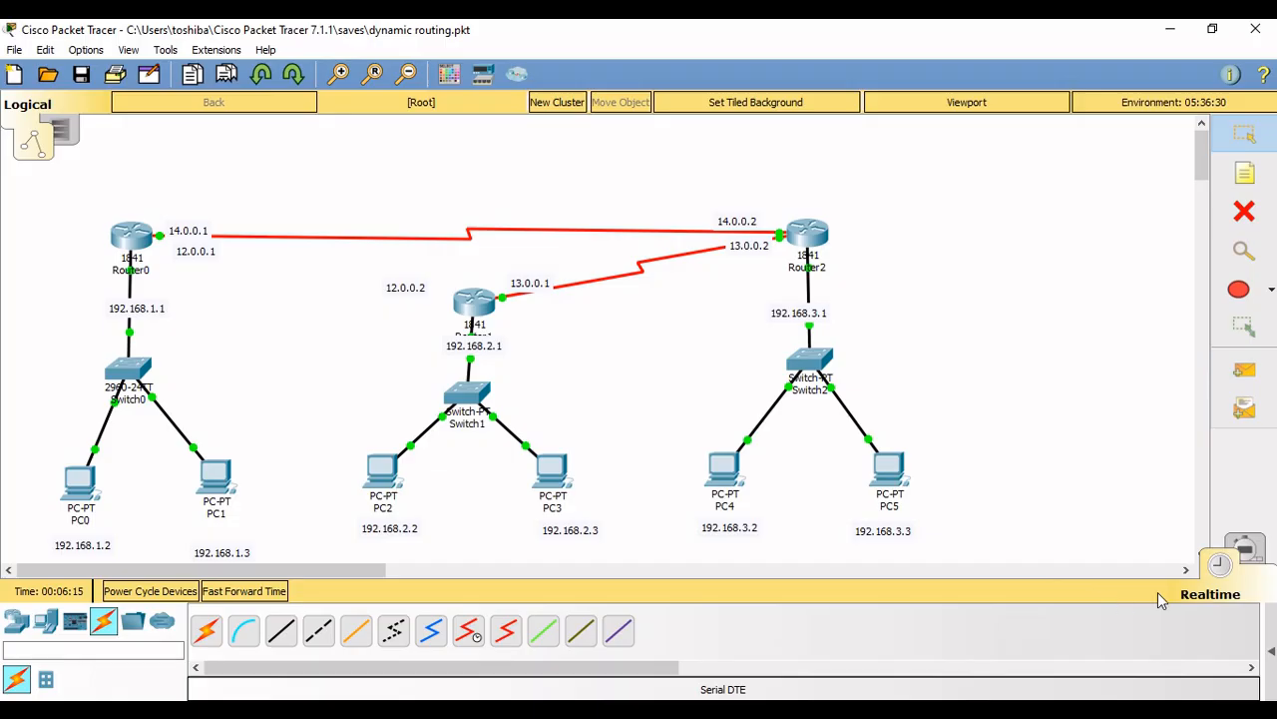
- Switch to Simulation mode, run the queued packets with automatic capture, and close the simulation panel to watch the rerouted traffic across the full topology
{"action": "left_click", "coordinate": [1243, 545]}
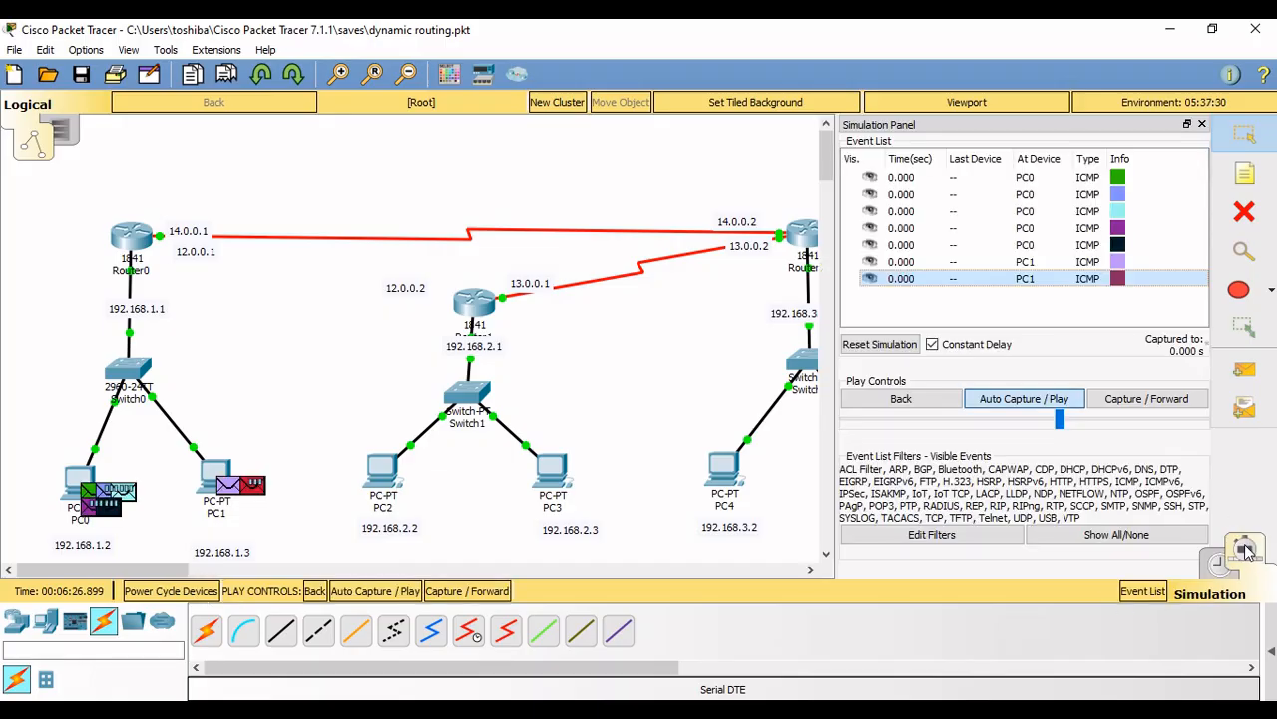
{"action": "left_click", "coordinate": [1050, 400]}
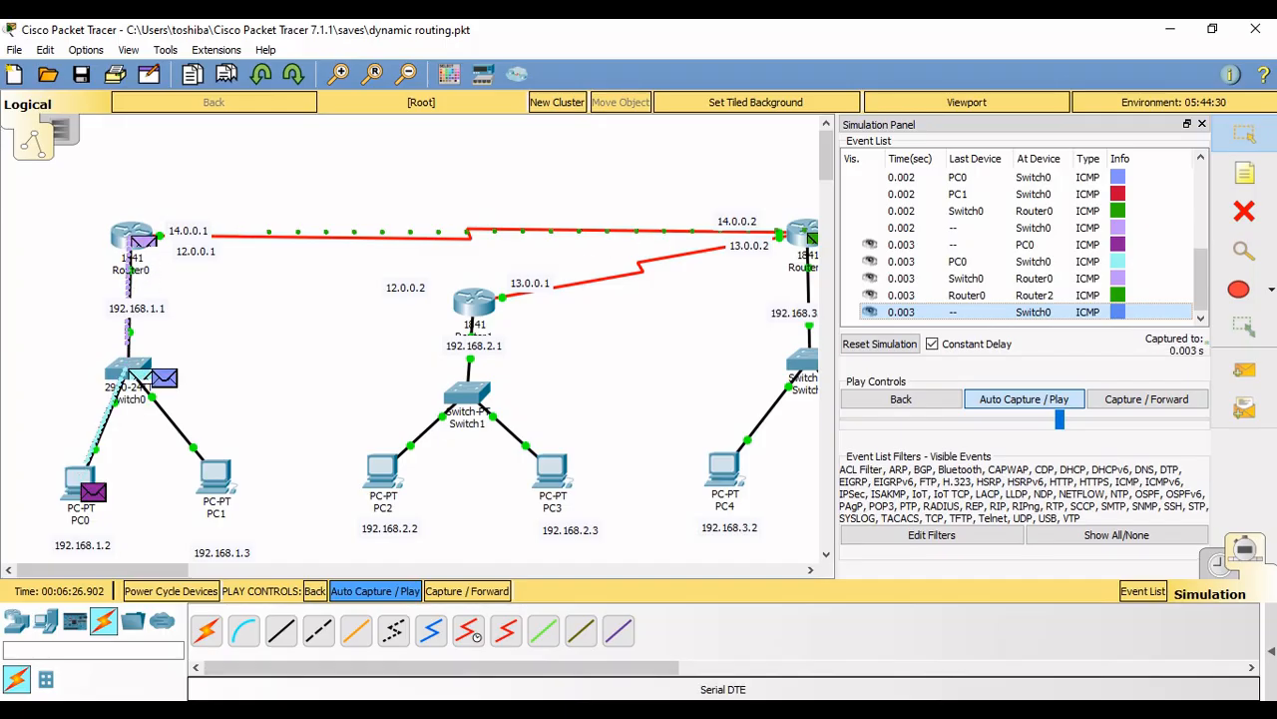
{"action": "mouse_move", "coordinate": [666, 710]}
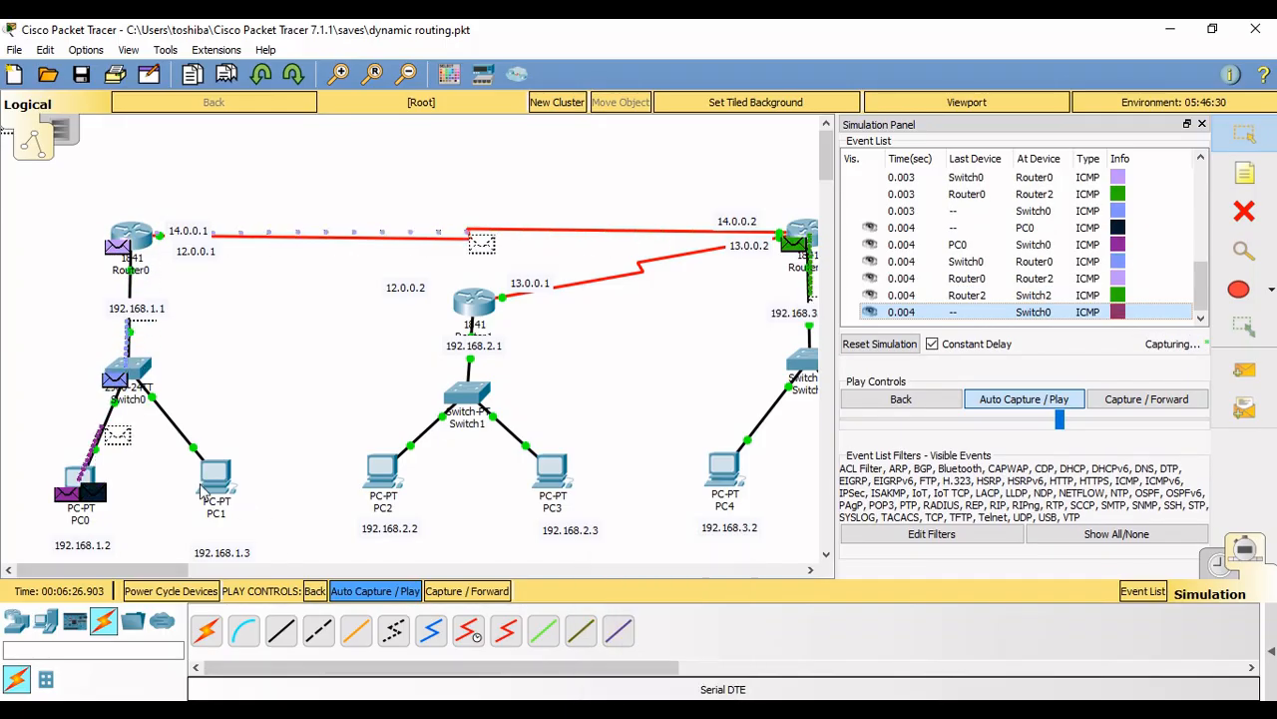
{"action": "mouse_move", "coordinate": [200, 491]}
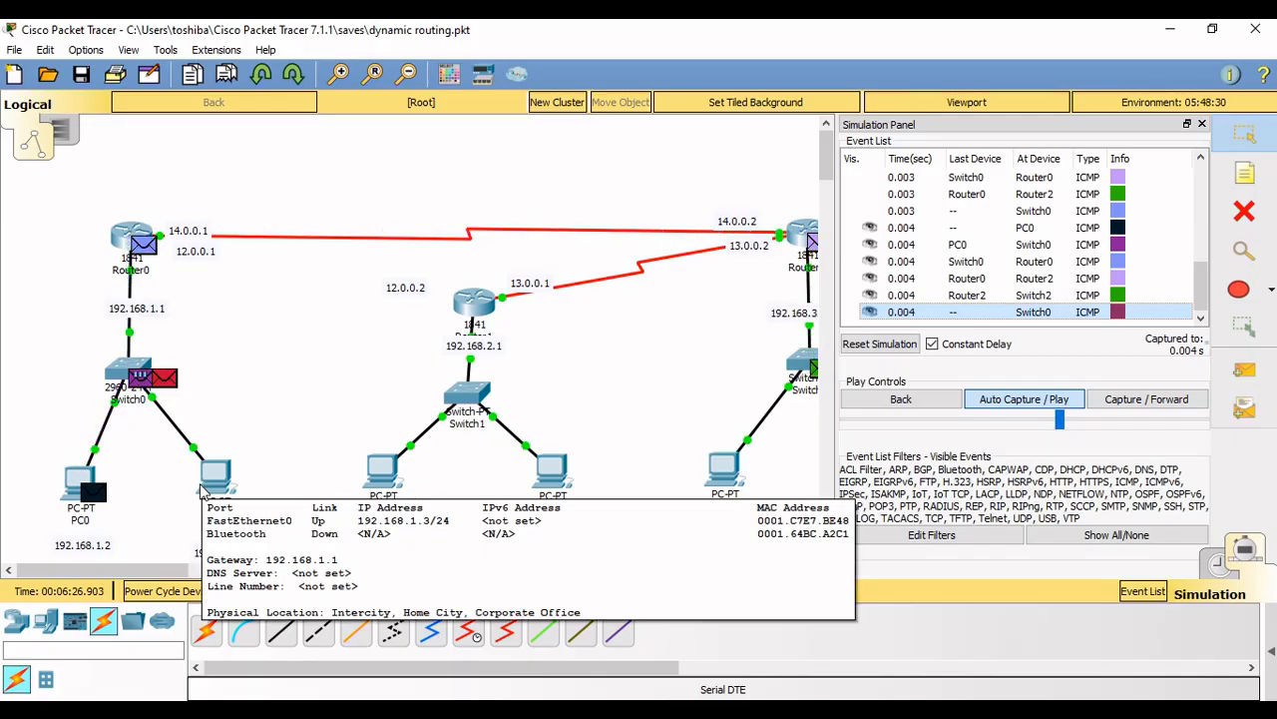
{"action": "left_click", "coordinate": [1203, 125]}
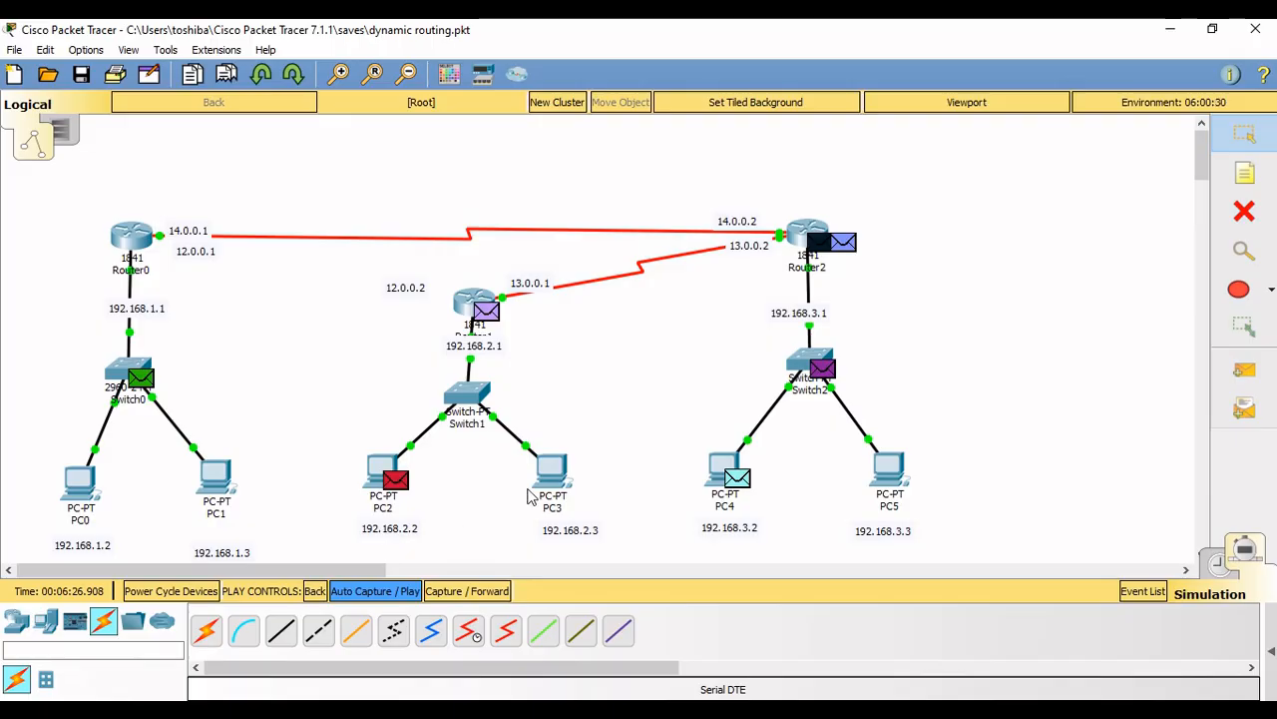
{"action": "mouse_move", "coordinate": [490, 328]}
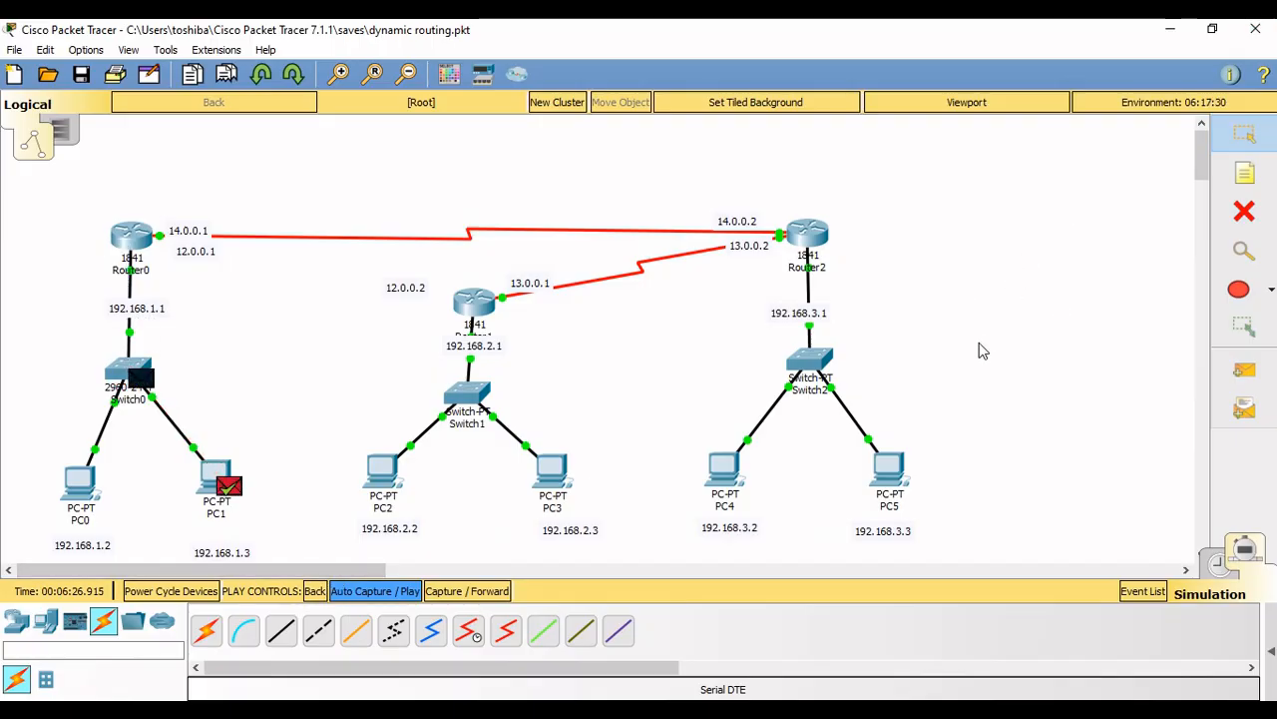
- Exit Packet Tracer with the dynamic routing project open
{"action": "left_click", "coordinate": [1254, 32]}
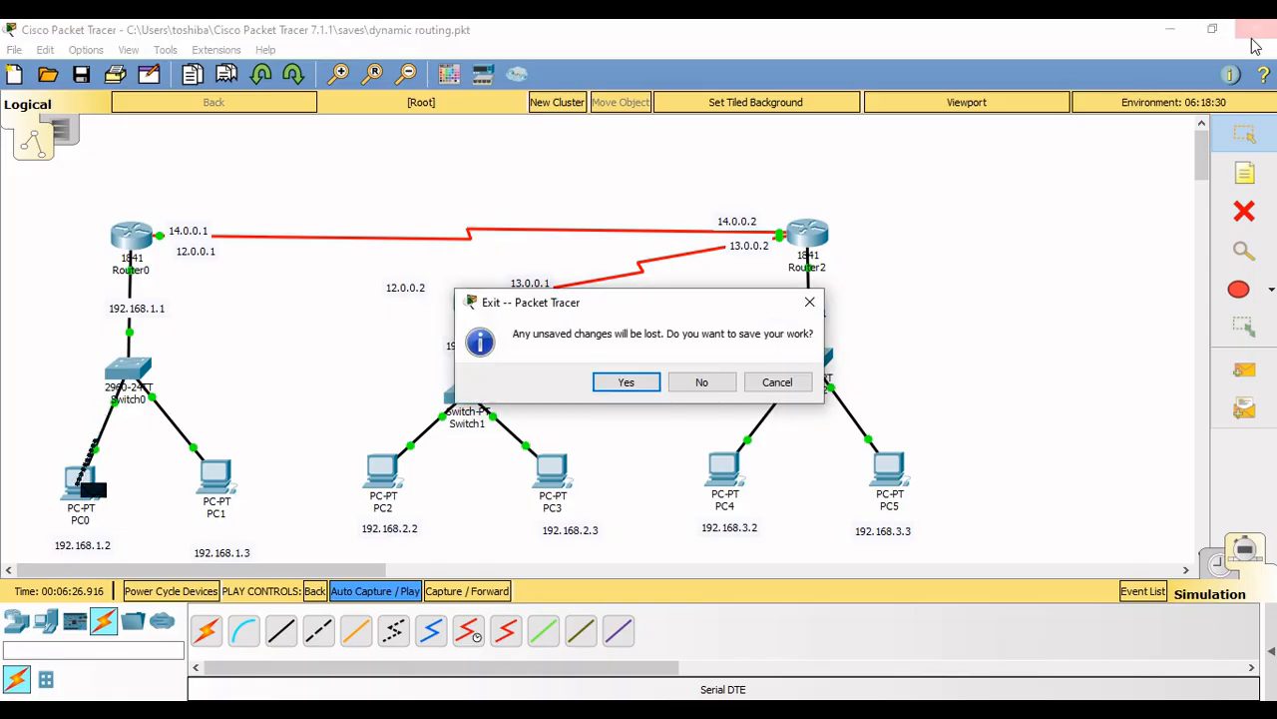